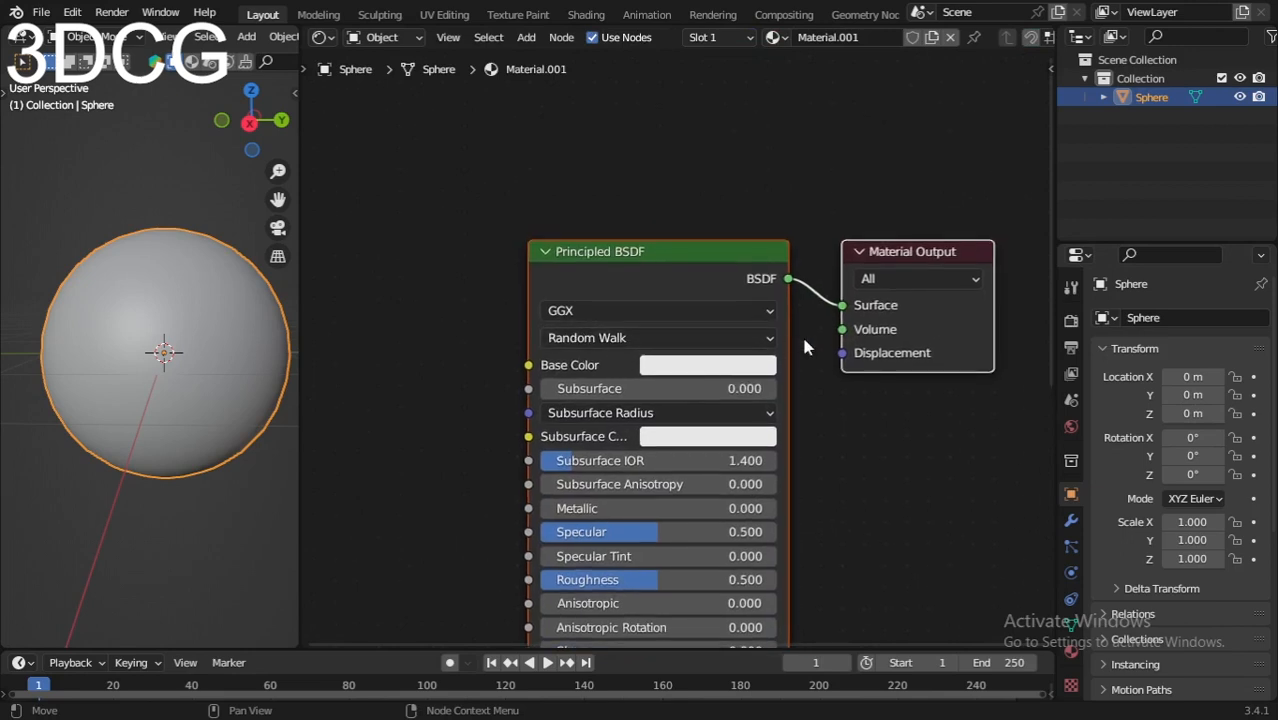
# Step: Disconnect the Principled BSDF node from the Material Output and delete it
pyautogui.moveTo(842, 307); pyautogui.dragTo(802, 317)
pyautogui.moveTo(690, 296); pyautogui.dragTo(691, 320, button='middle')
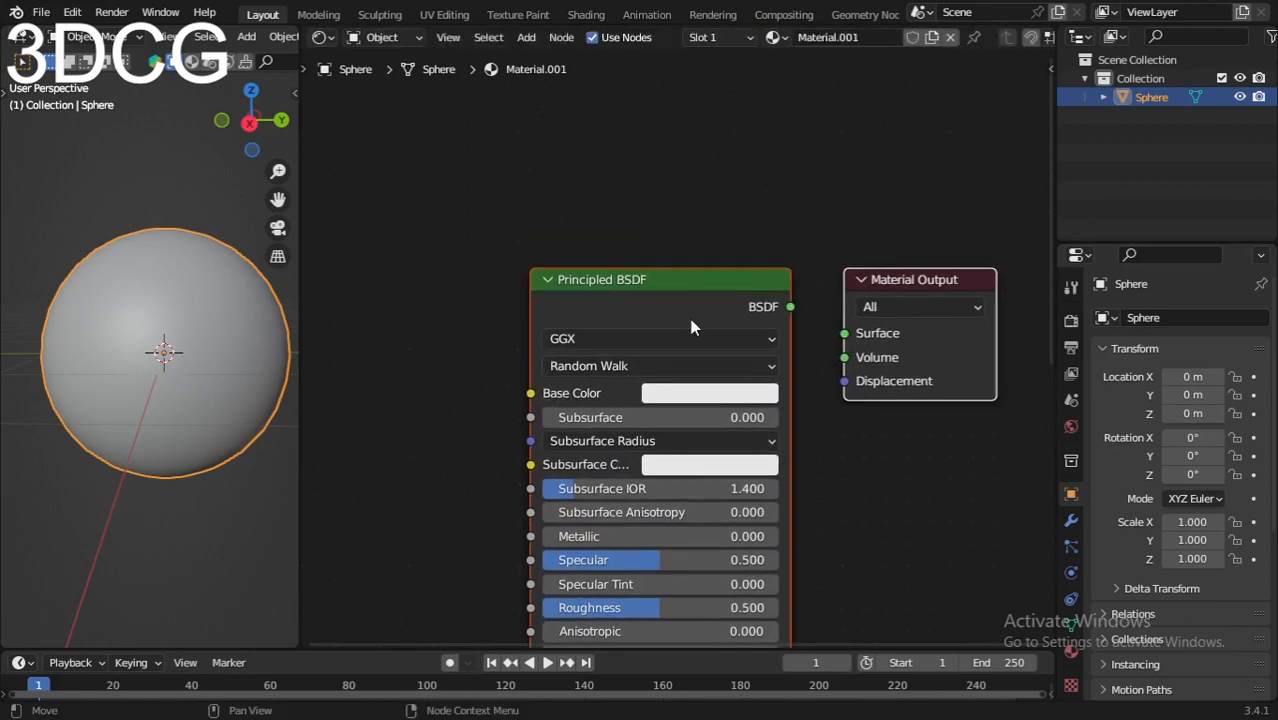
pyautogui.press('x')
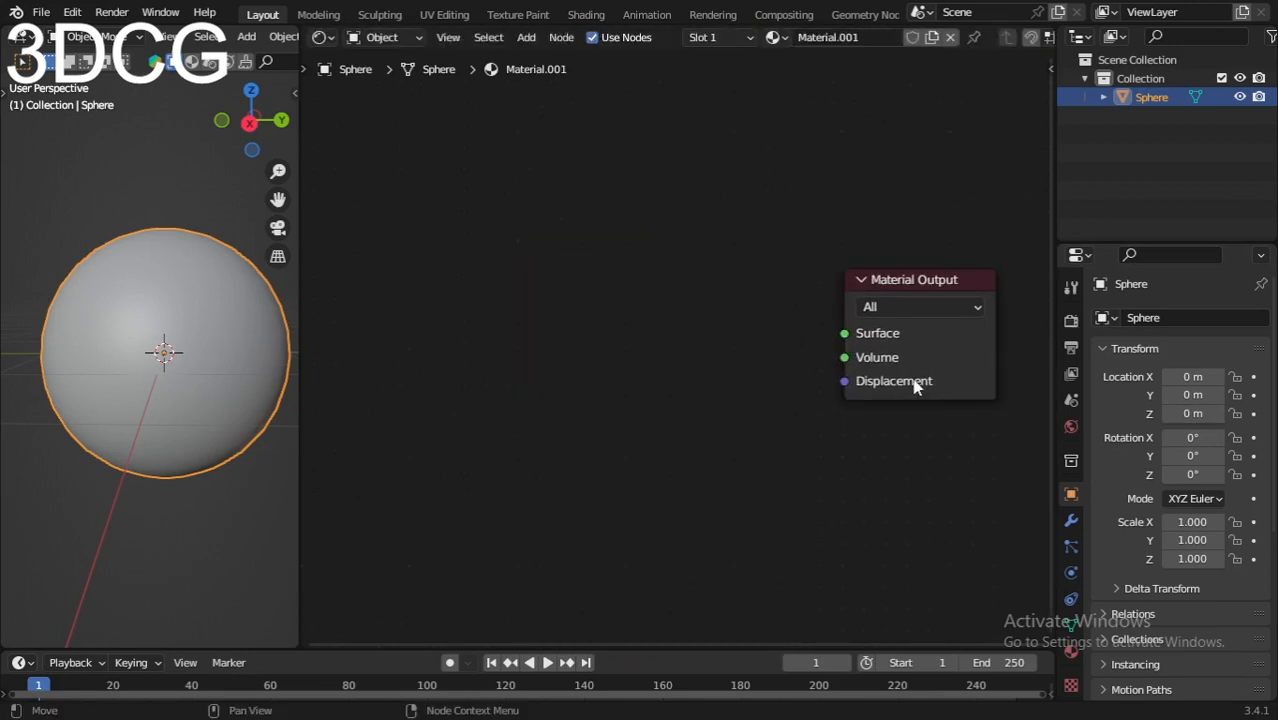
# Step: Shift the Material Output slightly and add a Displacement node below and left of it
pyautogui.moveTo(912, 381); pyautogui.dragTo(927, 369)
pyautogui.hotkey('shift', 'a')
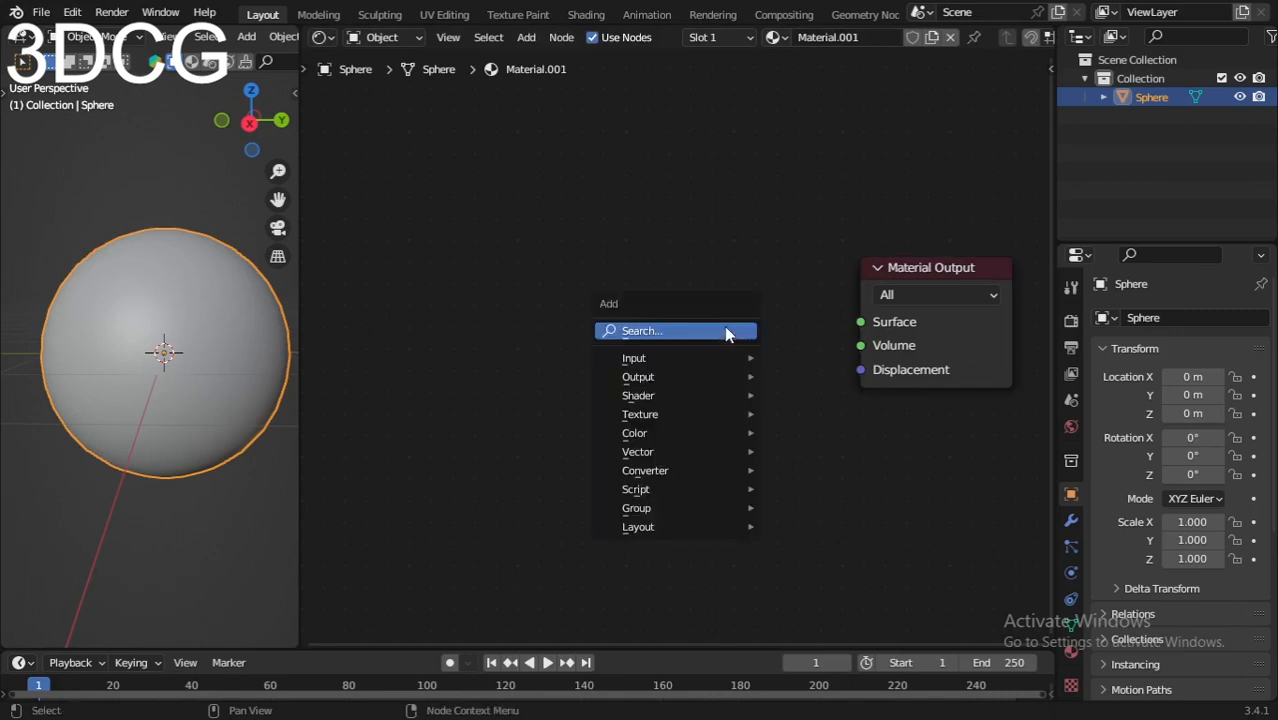
pyautogui.click(726, 328)
pyautogui.write('cisplace')
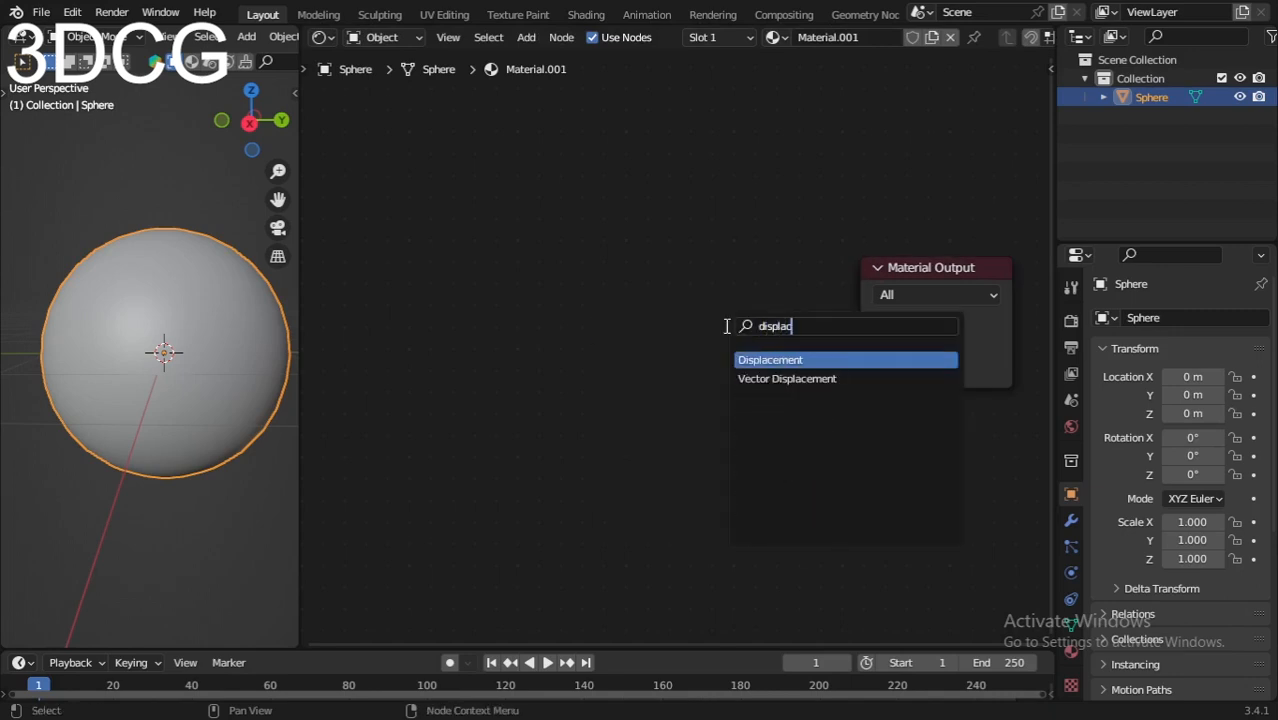
pyautogui.click(740, 358)
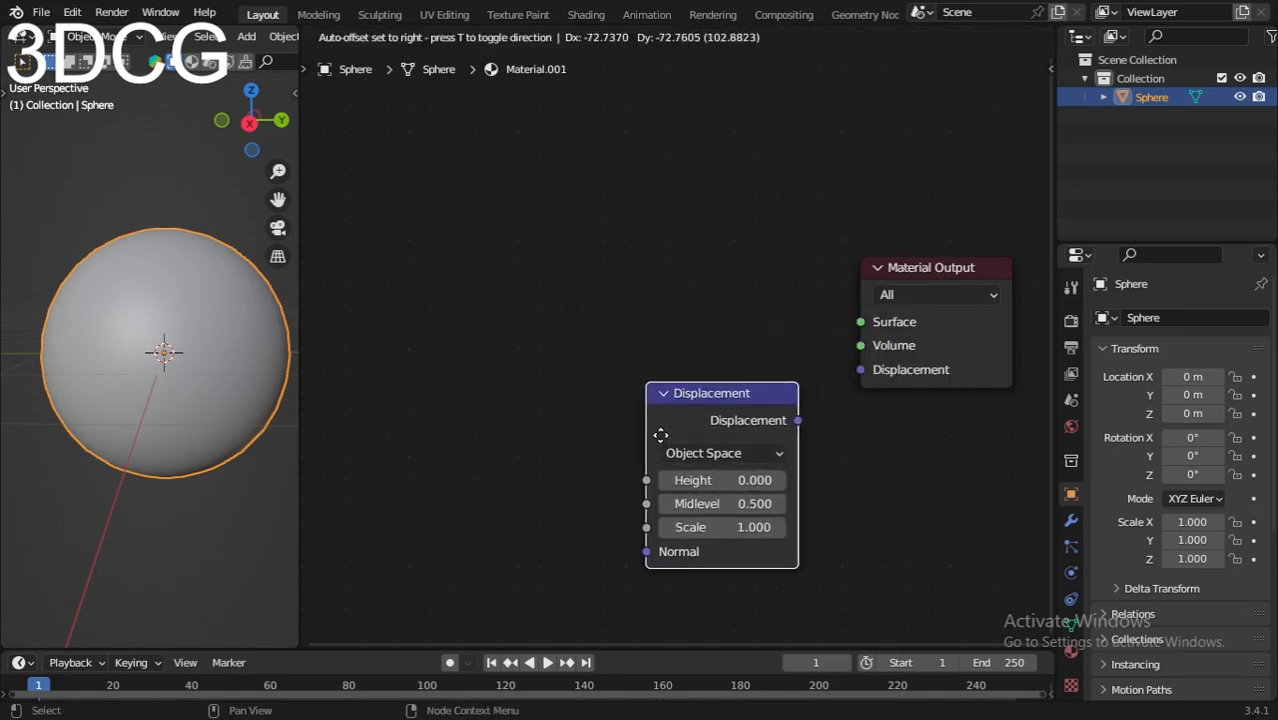
pyautogui.click(663, 432)
# Step: Add a Mix Shader node above the Displacement node
pyautogui.hotkey('shift', 'a')
pyautogui.click(697, 345)
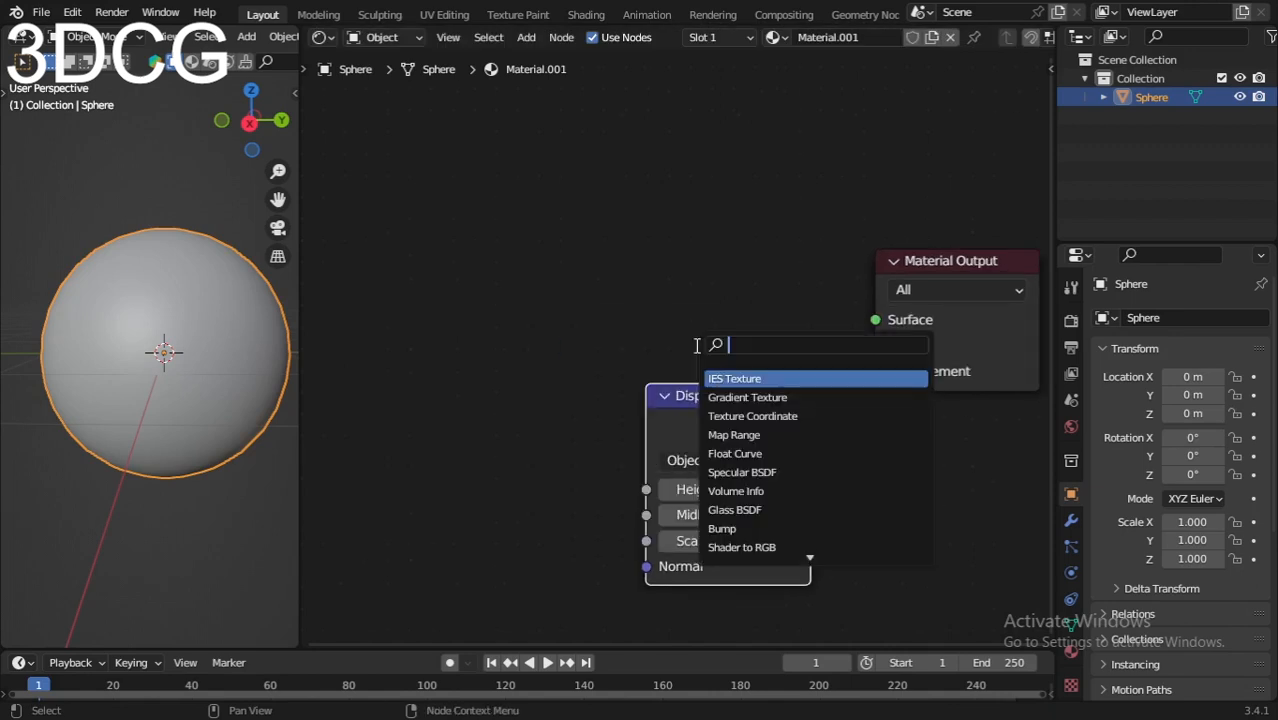
pyautogui.write('mix')
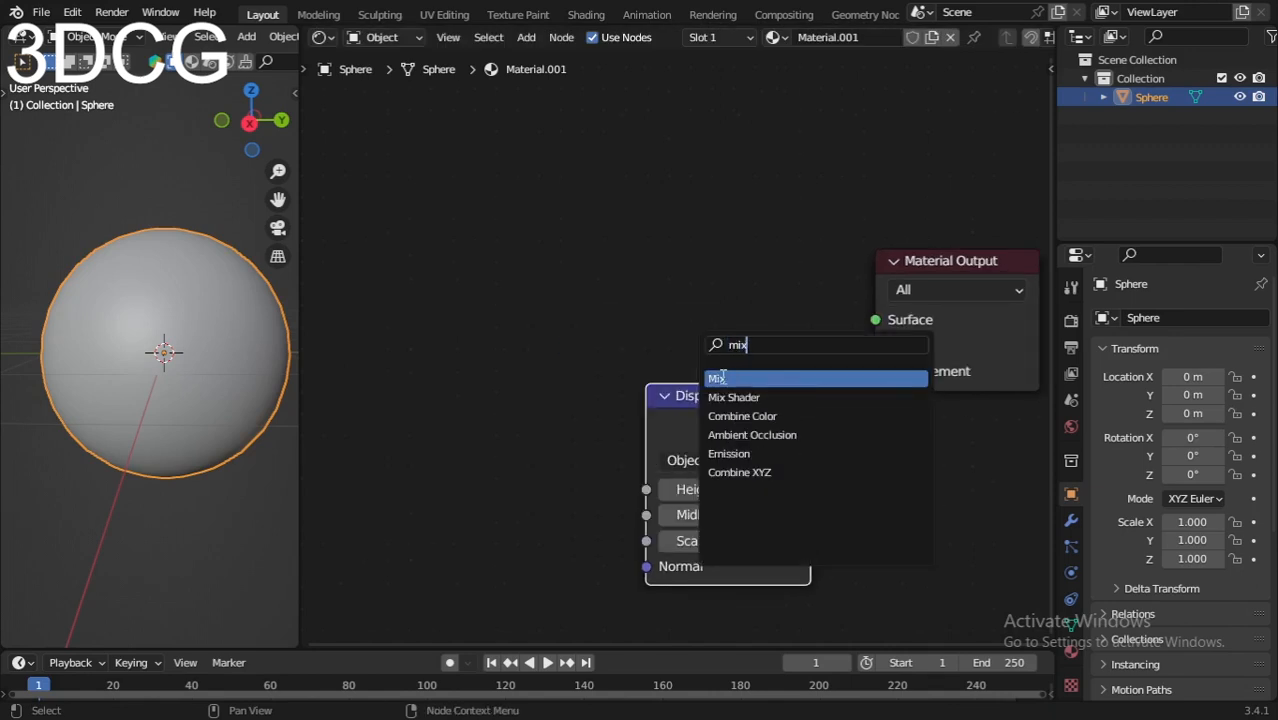
pyautogui.click(733, 397)
pyautogui.click(687, 294)
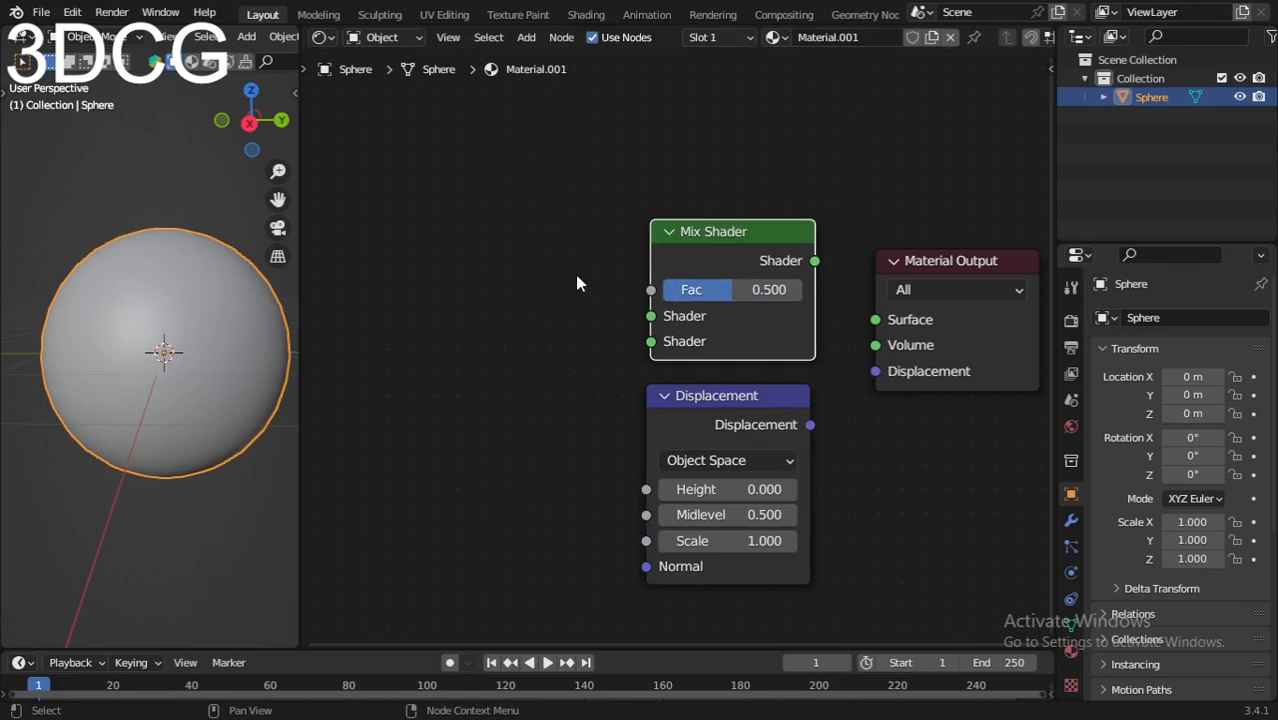
# Step: Add a Math node to the upper left of the Mix Shader
pyautogui.moveTo(577, 276); pyautogui.dragTo(579, 294, button='middle')
pyautogui.hotkey('shift', 'a')
pyautogui.click(494, 235)
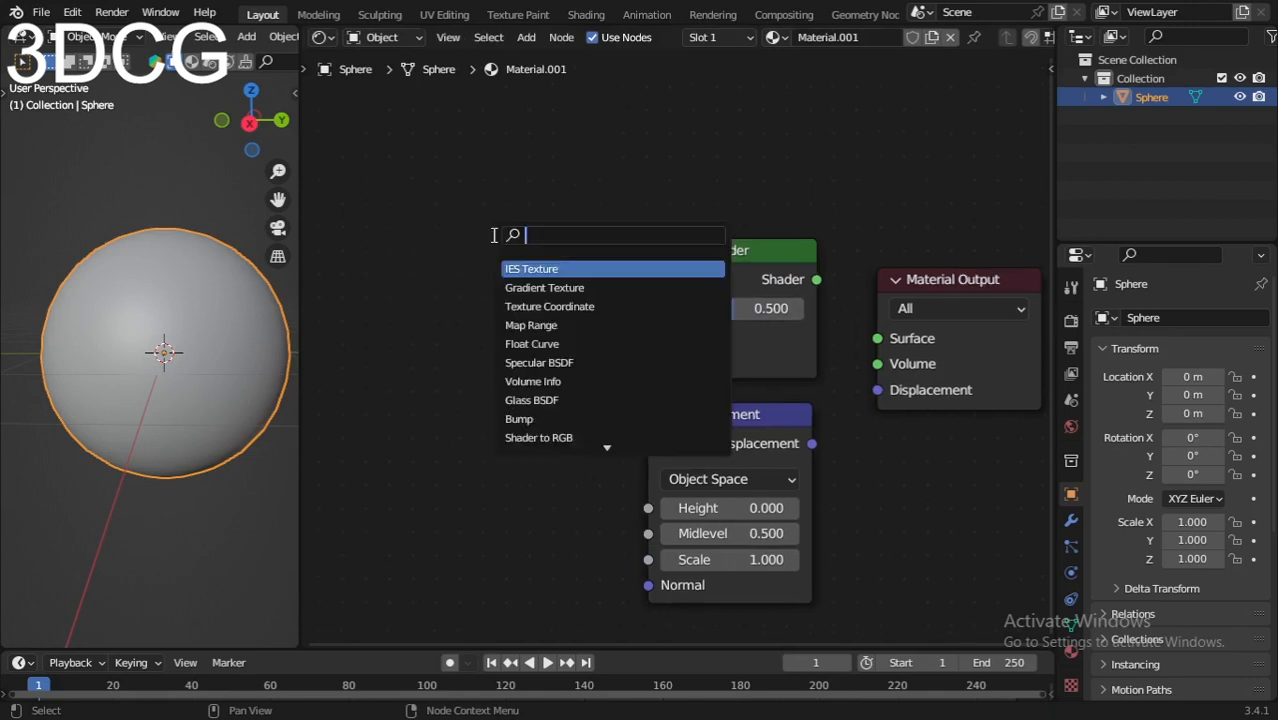
pyautogui.write('math')
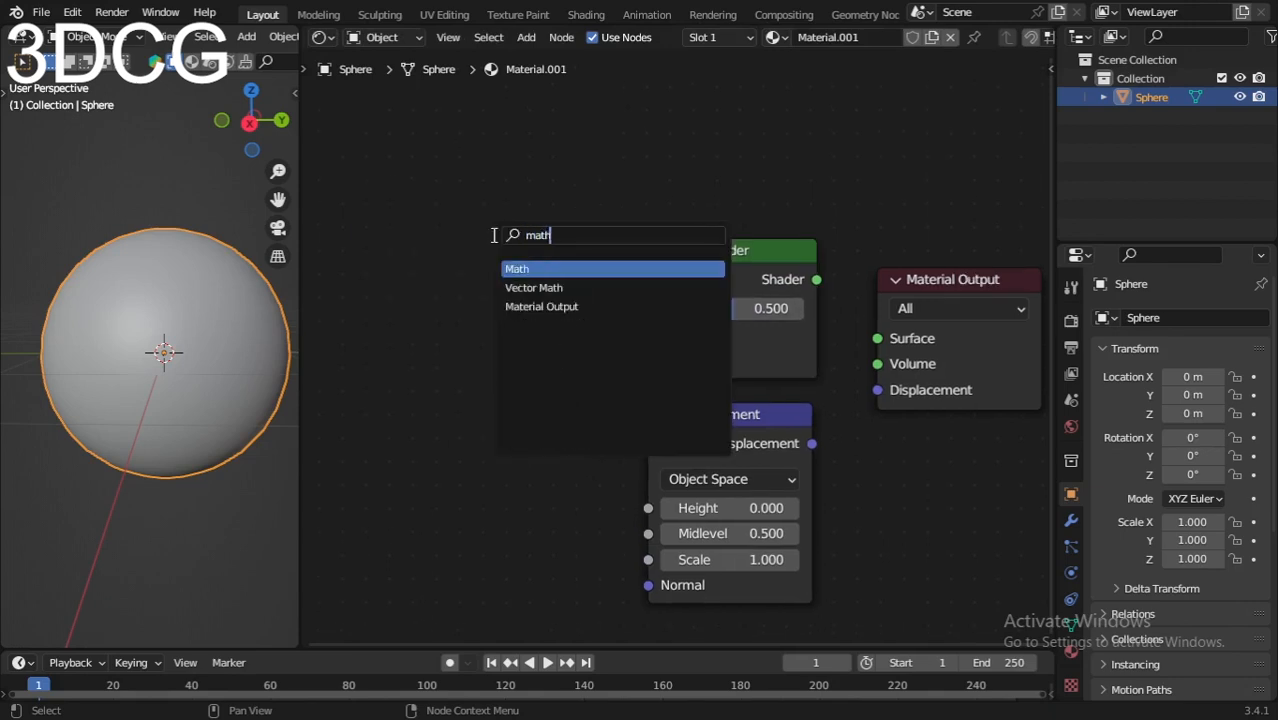
pyautogui.click(565, 268)
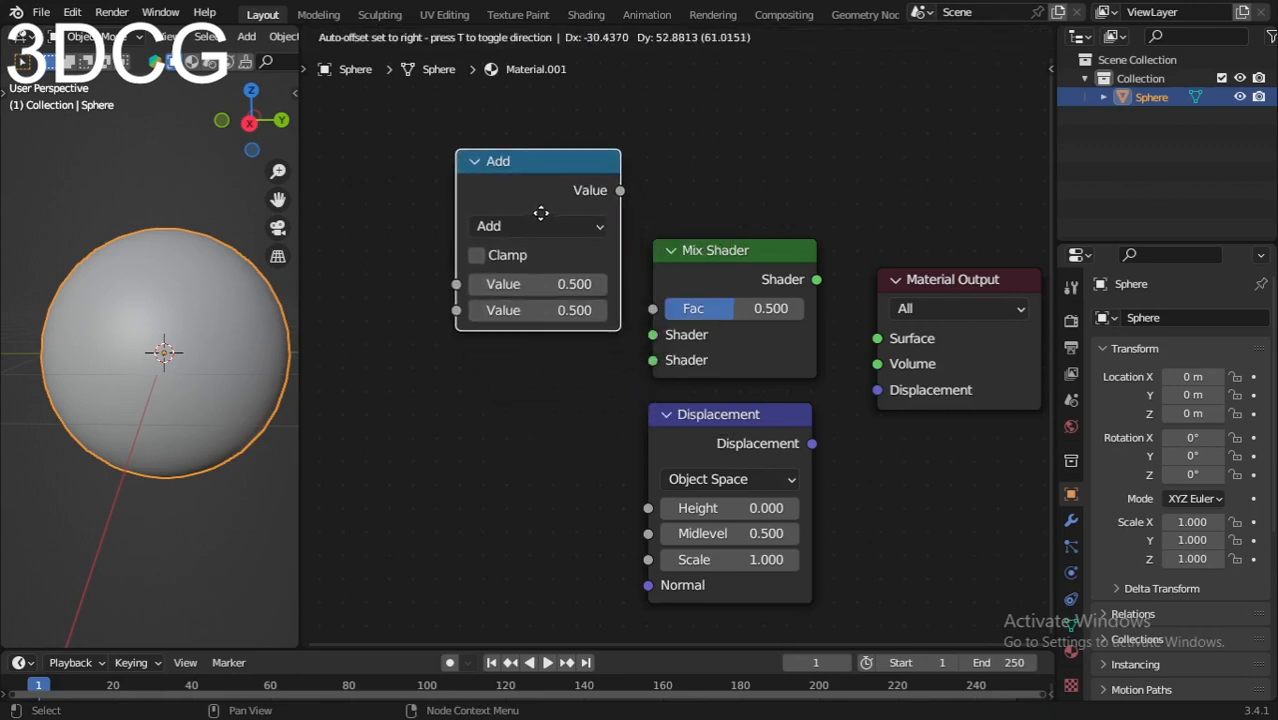
pyautogui.click(541, 243)
# Step: Set the Math node's operation to Logarithm and move the node above the Mix Shader
pyautogui.scroll(-2, 541, 243)
pyautogui.scroll(2, 540, 243)
pyautogui.click(538, 266)
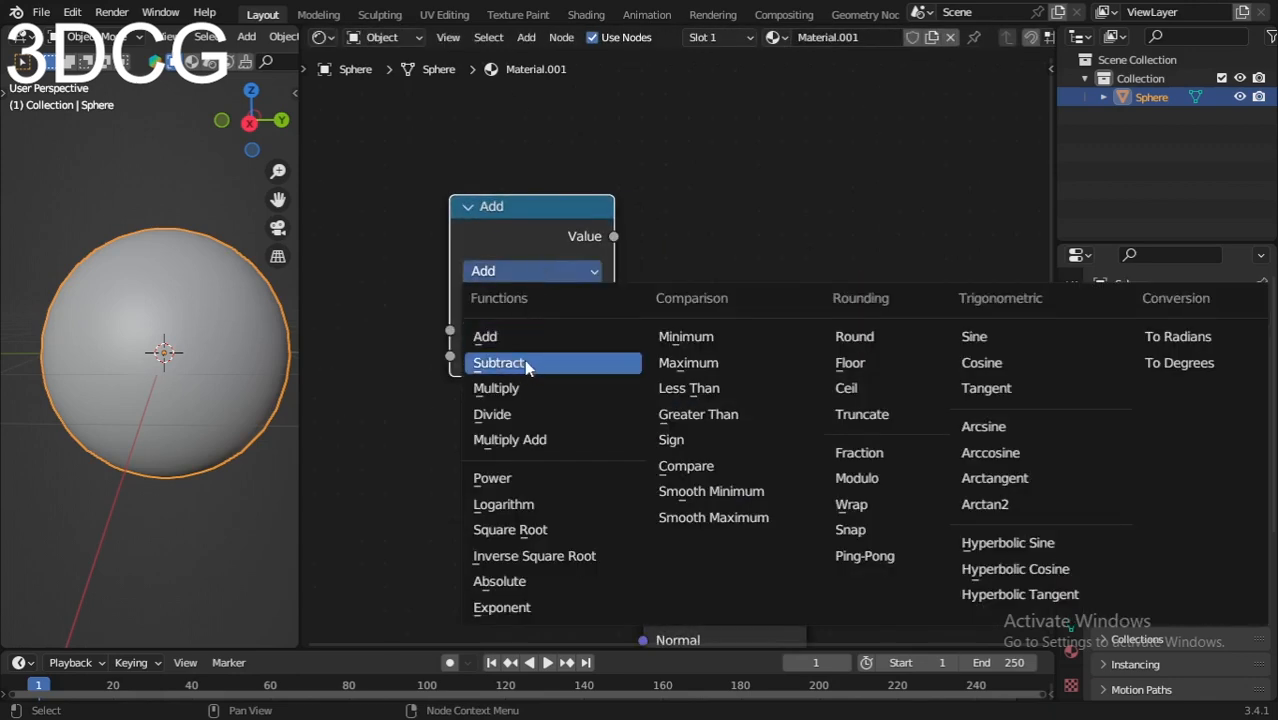
pyautogui.click(512, 506)
pyautogui.moveTo(521, 258); pyautogui.dragTo(613, 158)
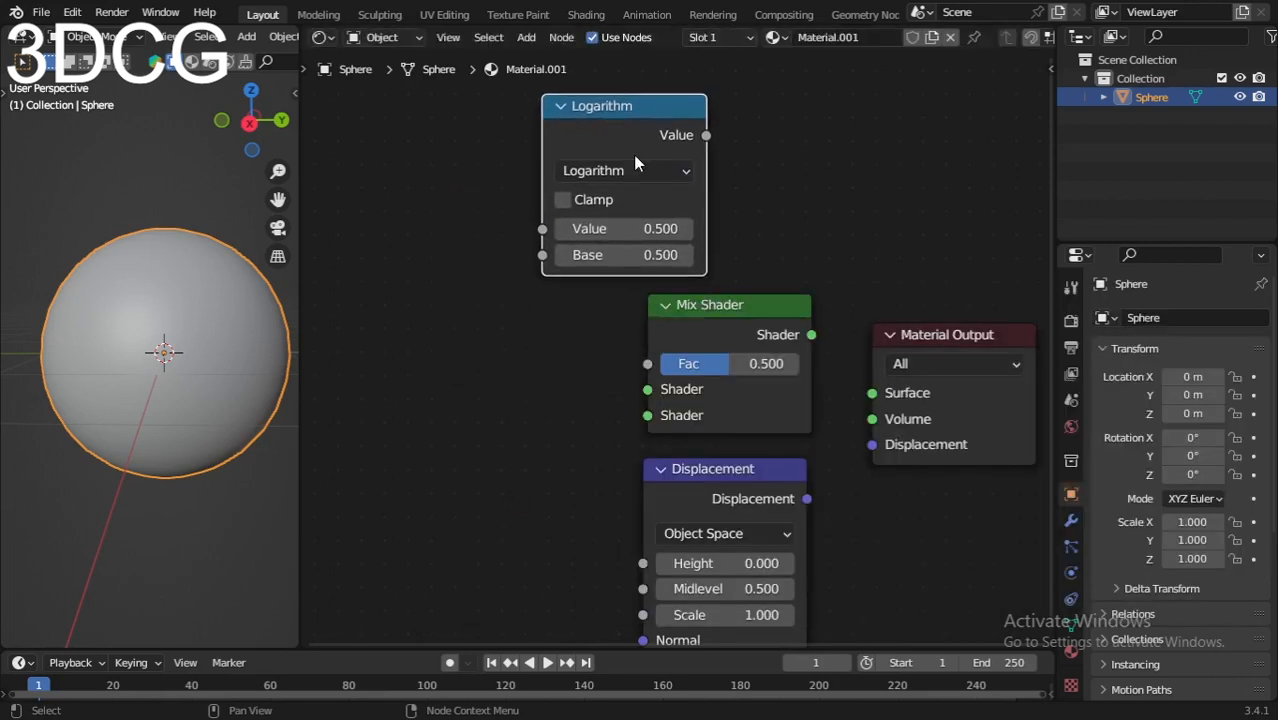
# Step: Add a Camera Data node to the left of the Logarithm node
pyautogui.hotkey('shift', 'a')
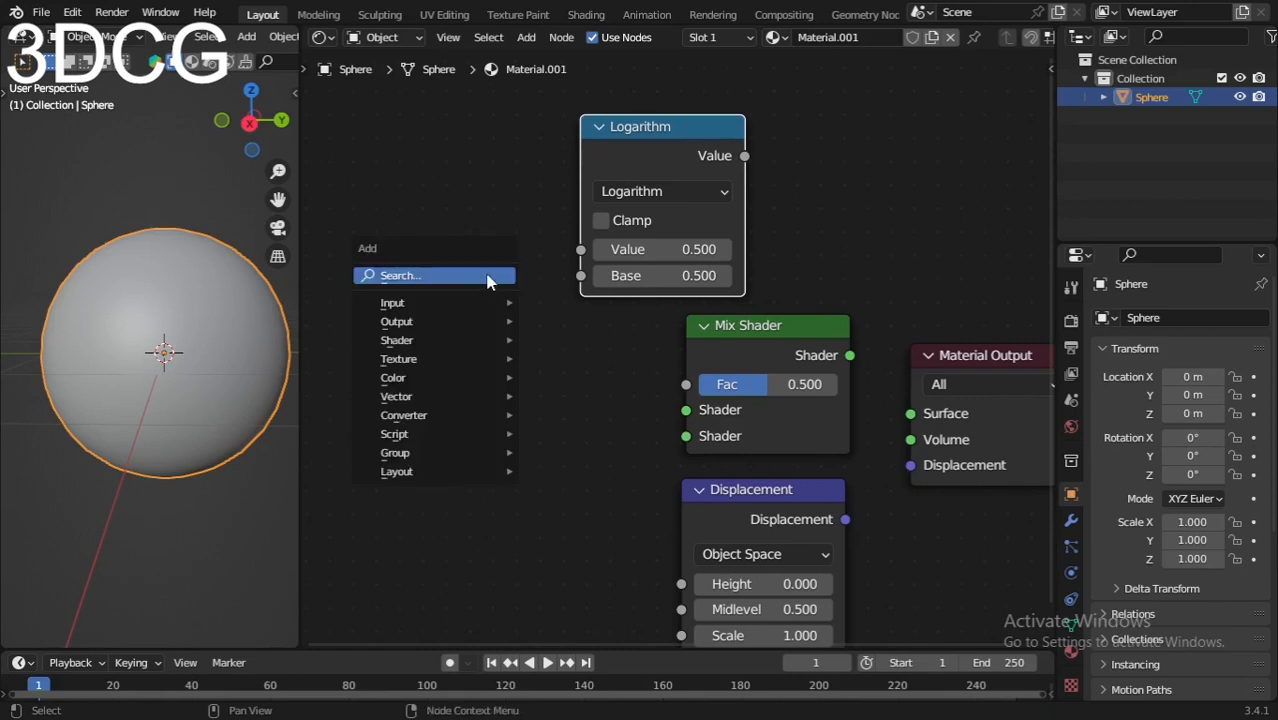
pyautogui.write('camera')
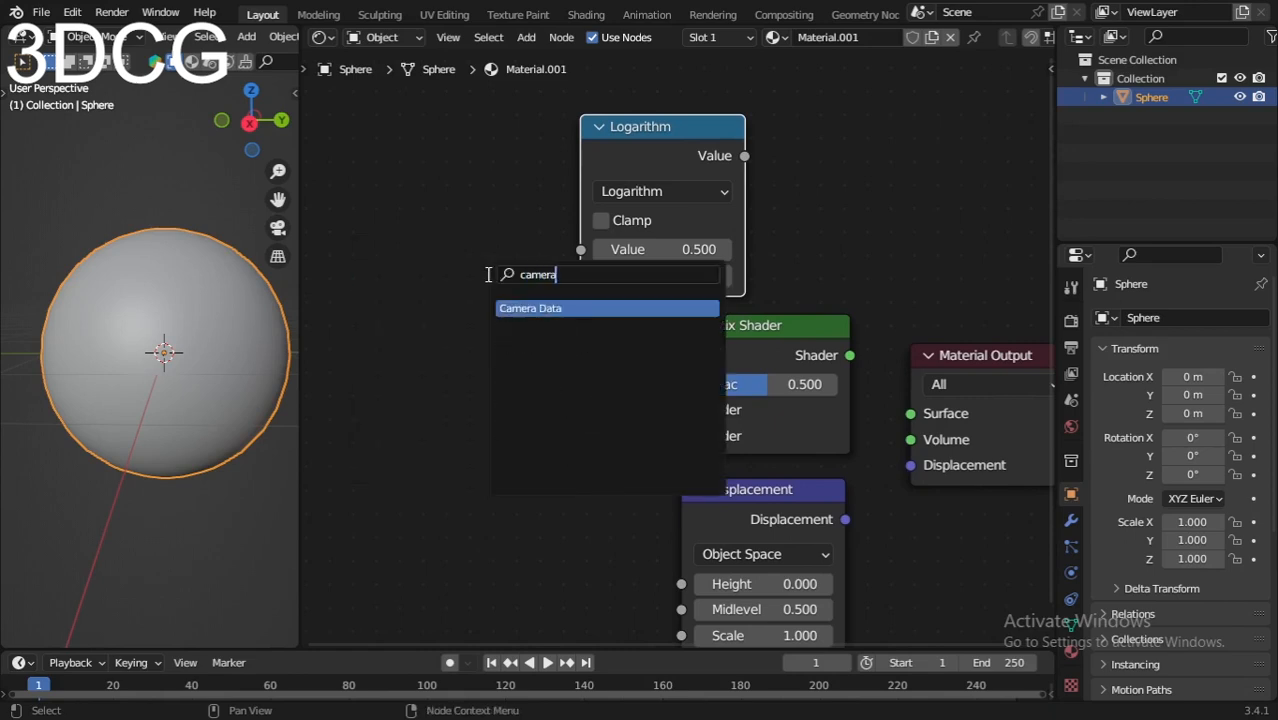
pyautogui.click(512, 308)
pyautogui.click(385, 183)
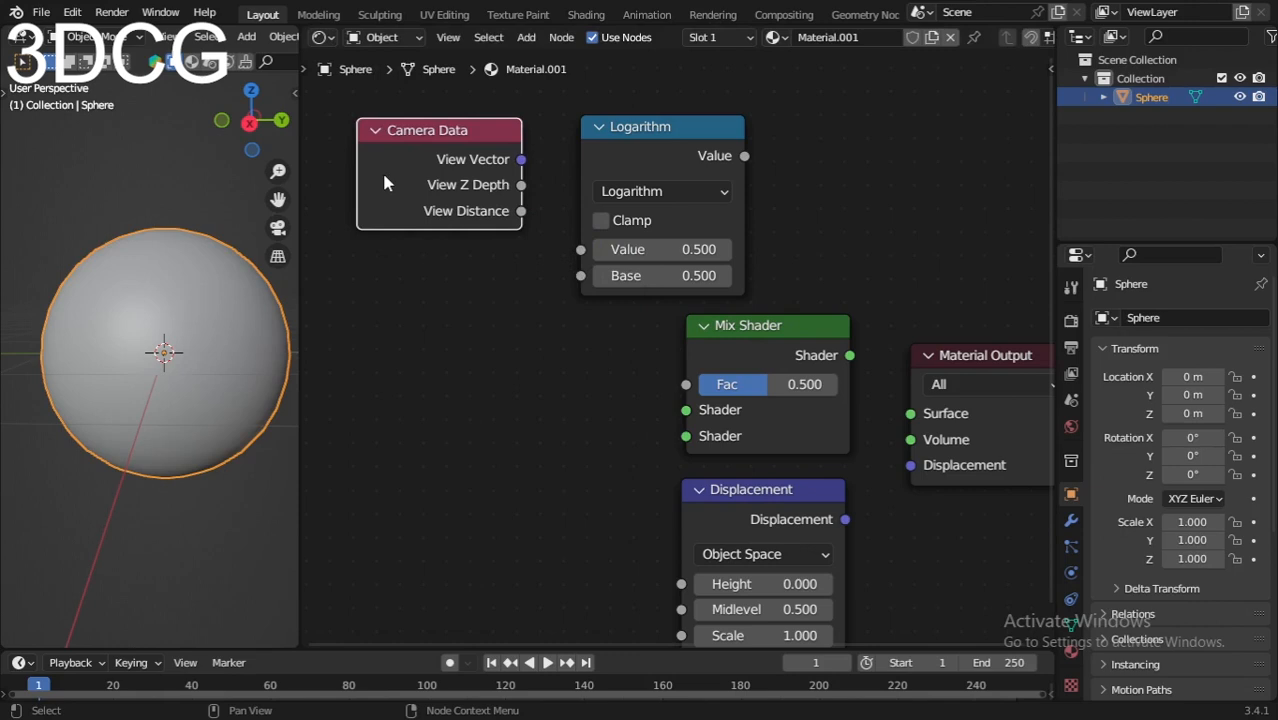
# Step: Add a Glossy BSDF node to the left of the Mix Shader
pyautogui.click(468, 393)
pyautogui.hotkey('shift', 'a')
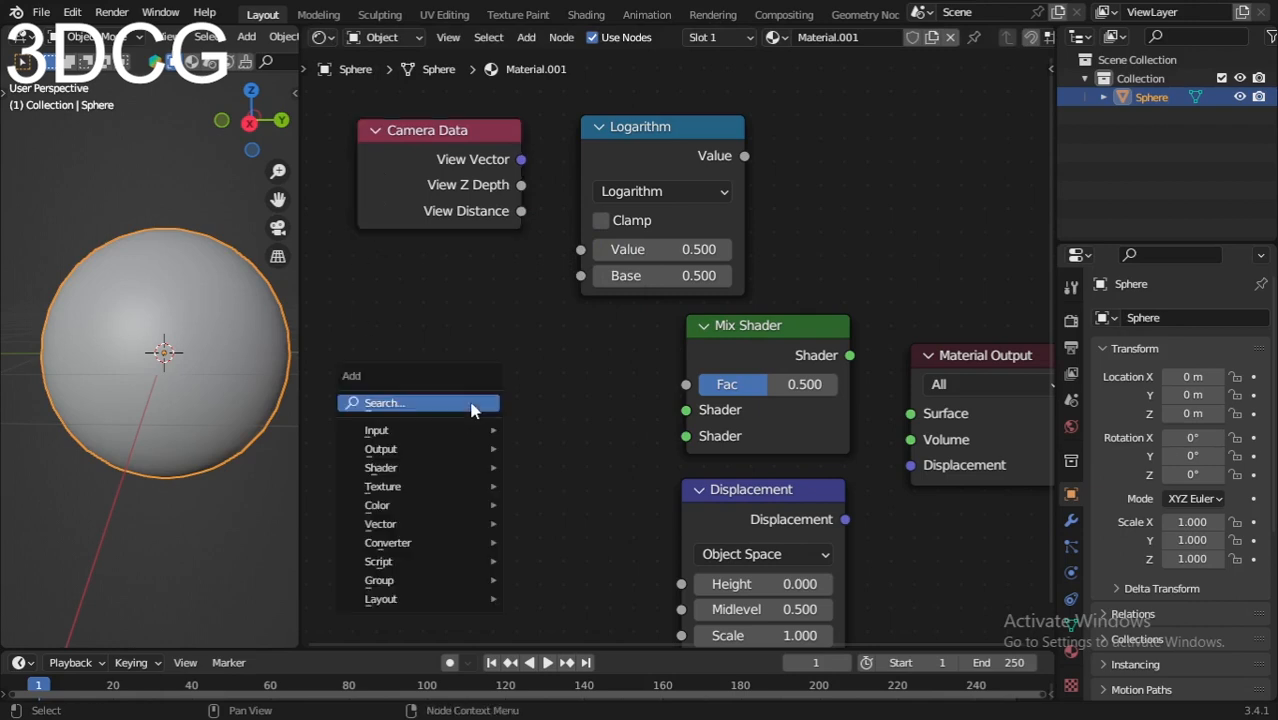
pyautogui.click(472, 401)
pyautogui.write('gloss')
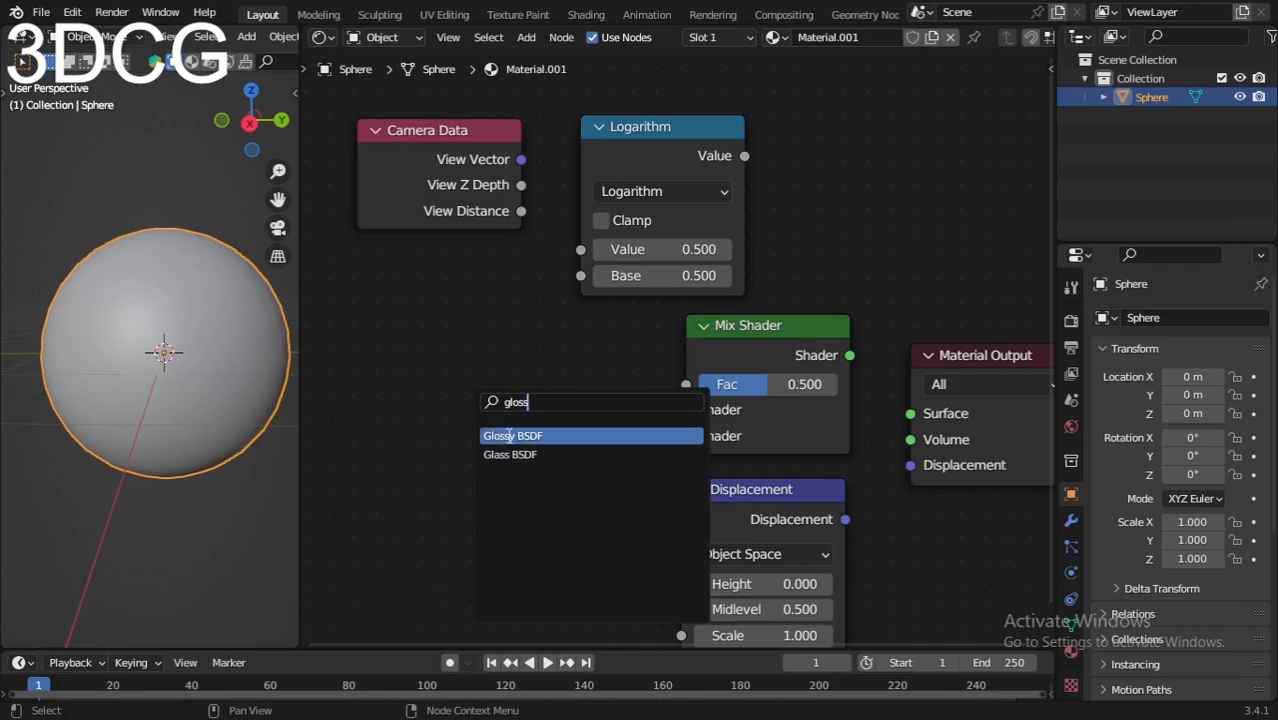
pyautogui.click(505, 436)
pyautogui.click(462, 428)
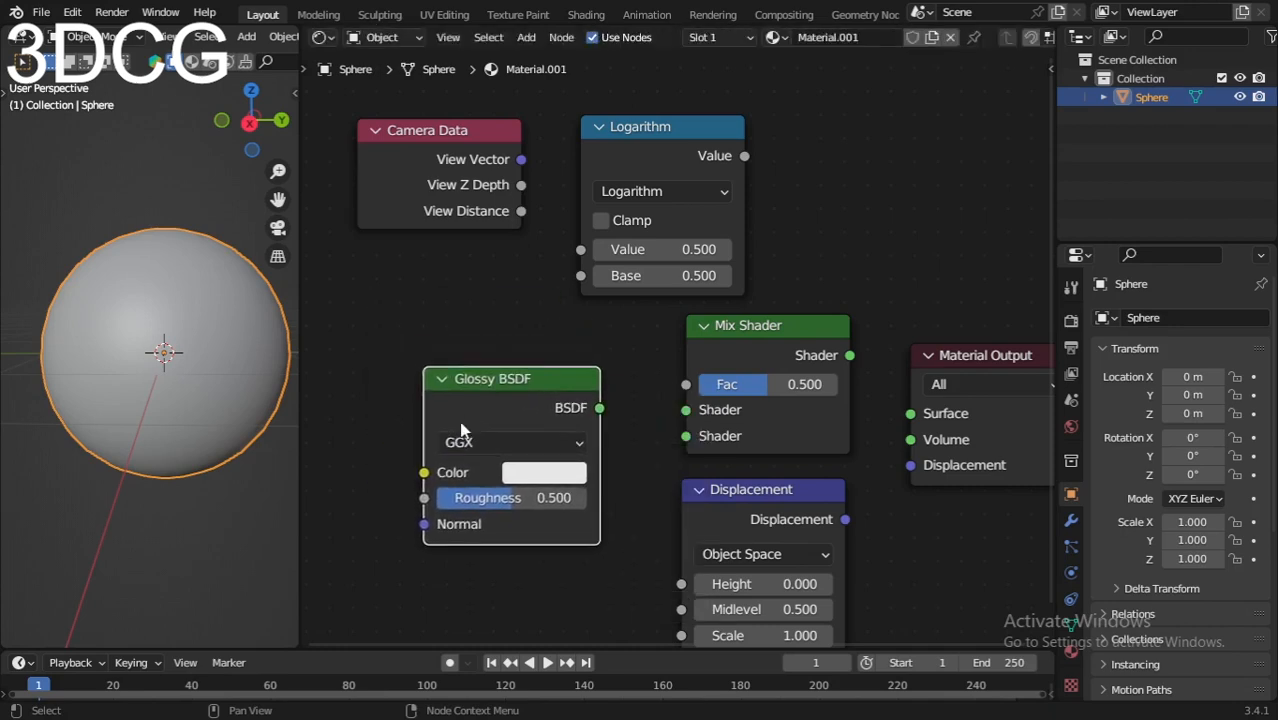
# Step: Move the Glossy BSDF node up and left, and add a Diffuse BSDF node below it
pyautogui.hotkey('shift', 'a')
pyautogui.click(460, 500)
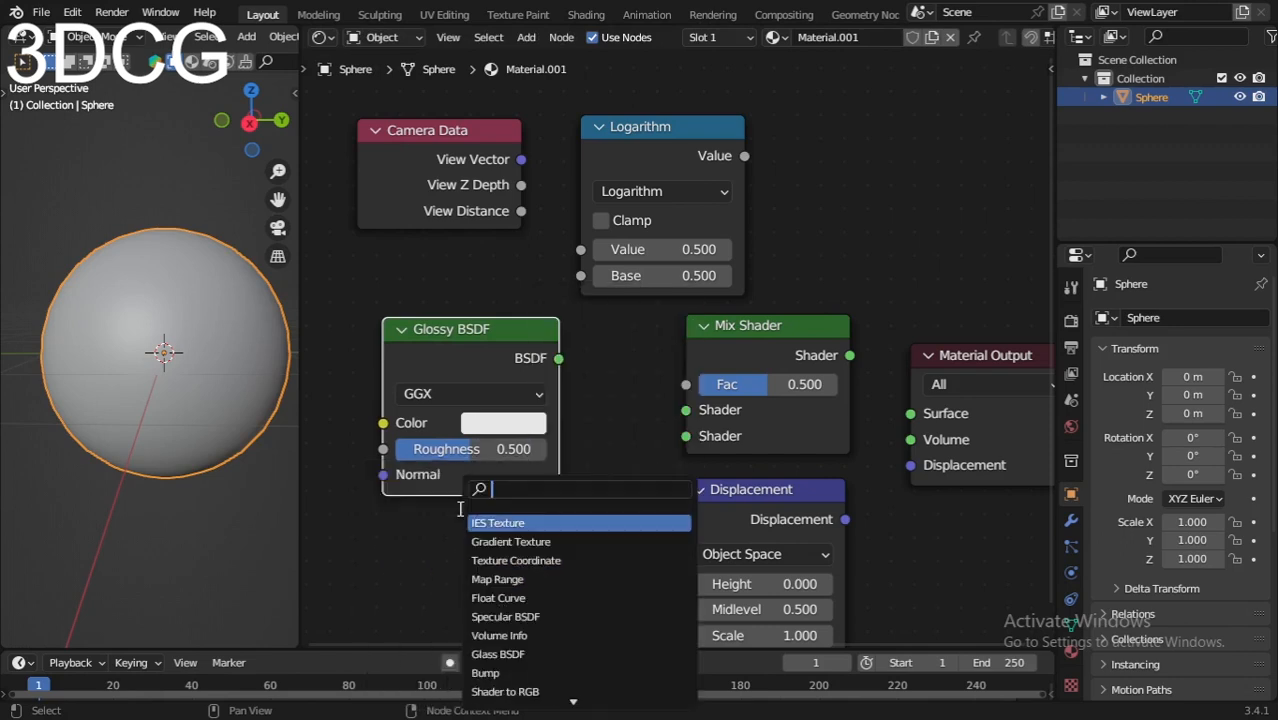
pyautogui.write('diff')
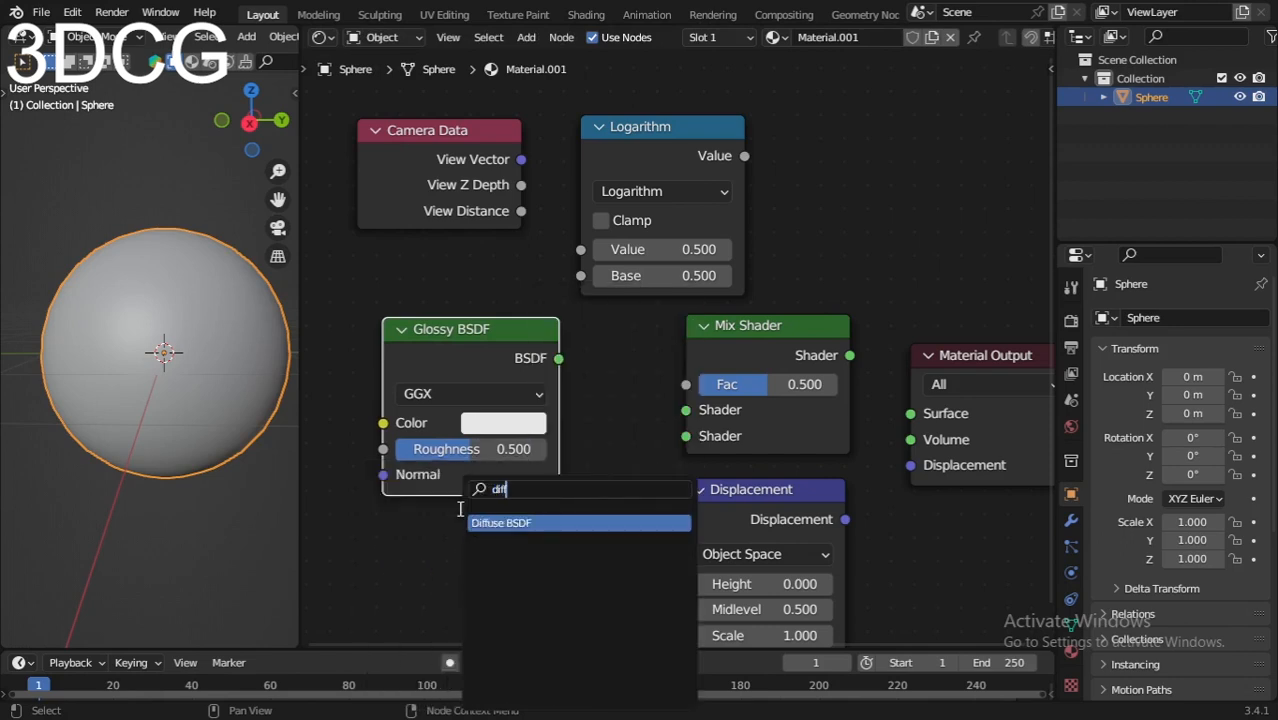
pyautogui.click(493, 522)
pyautogui.click(516, 553)
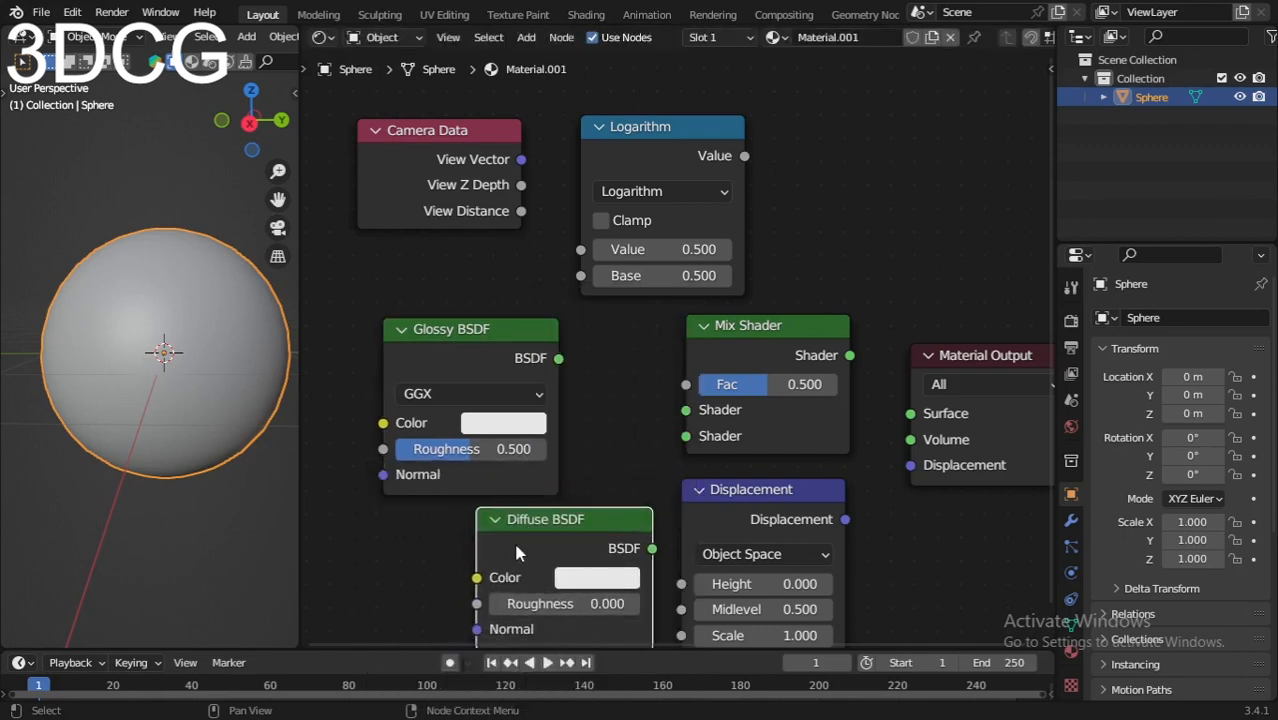
# Step: Add a ColorRamp node below and left of the Diffuse BSDF node
pyautogui.scroll(-4, 513, 540)
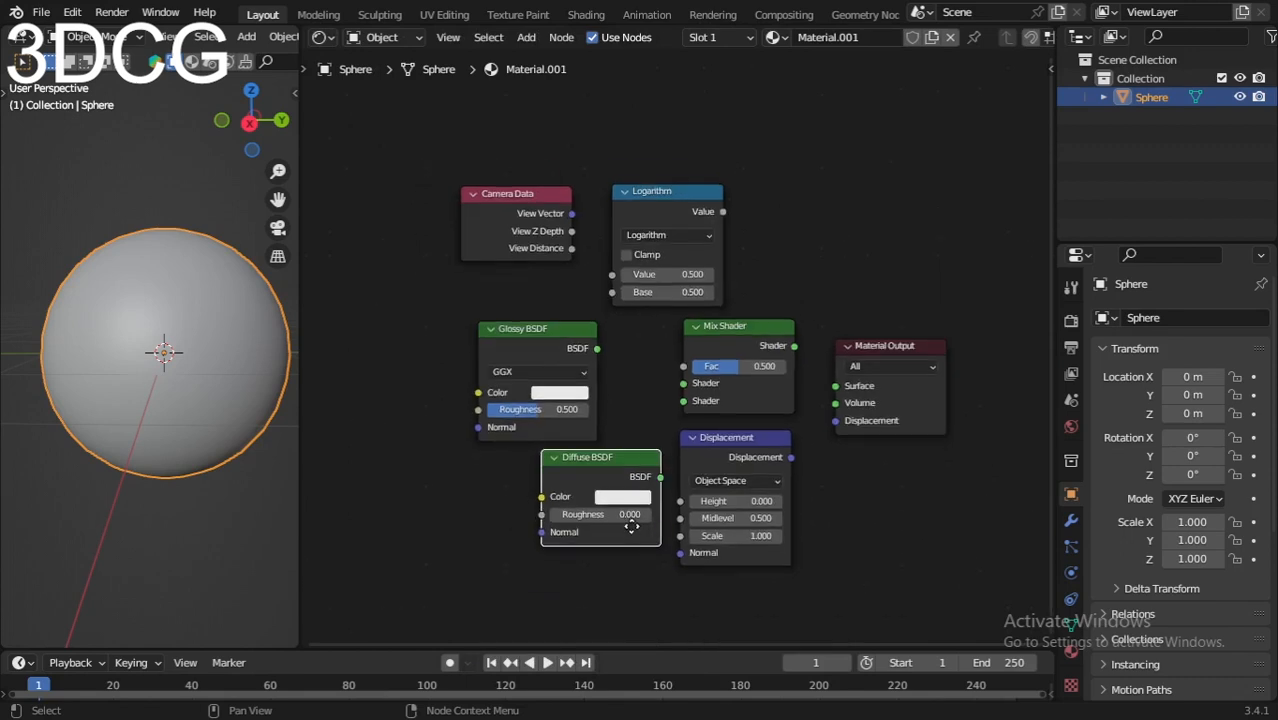
pyautogui.click(598, 477)
pyautogui.hotkey('shift', 'a')
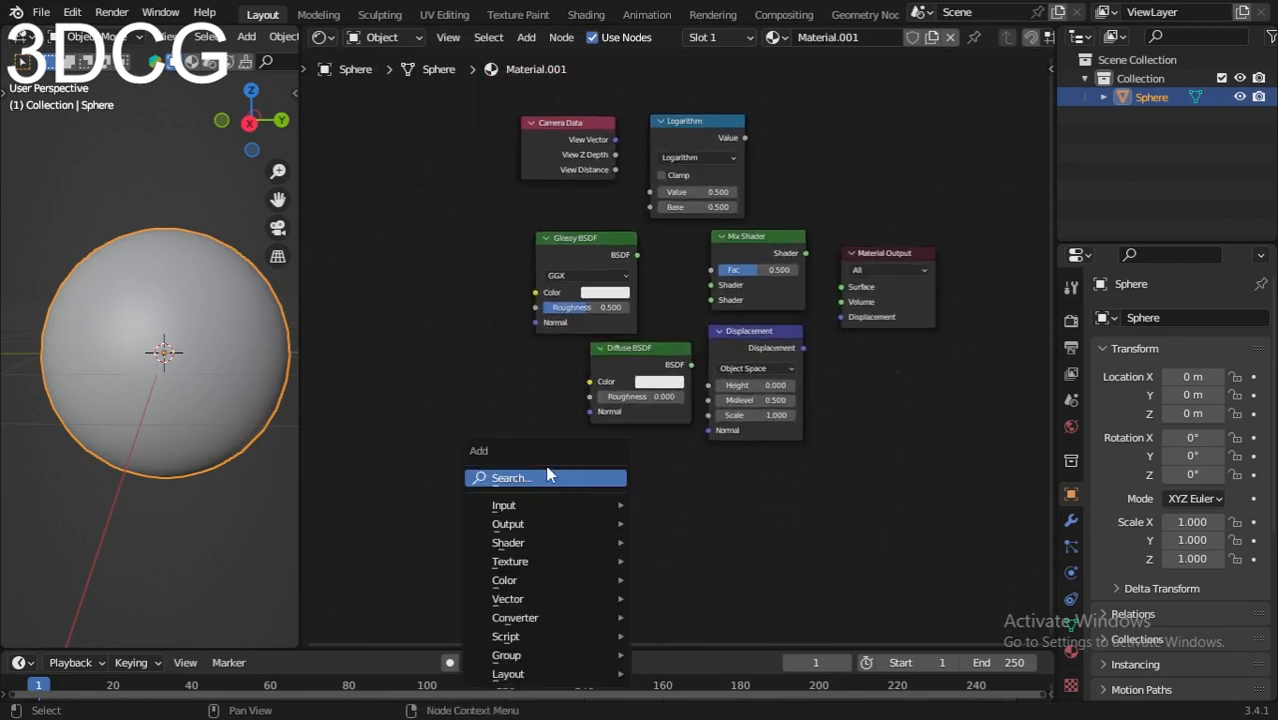
pyautogui.click(550, 474)
pyautogui.write('colr')
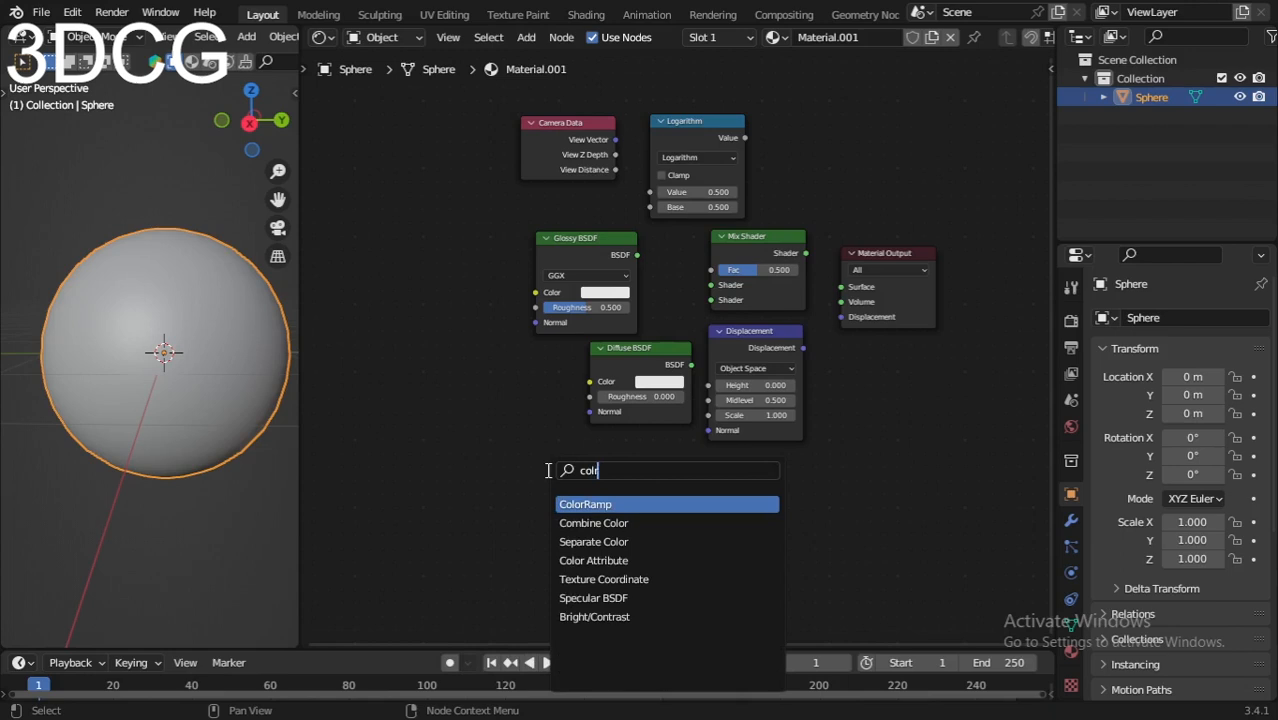
pyautogui.click(580, 504)
pyautogui.click(503, 492)
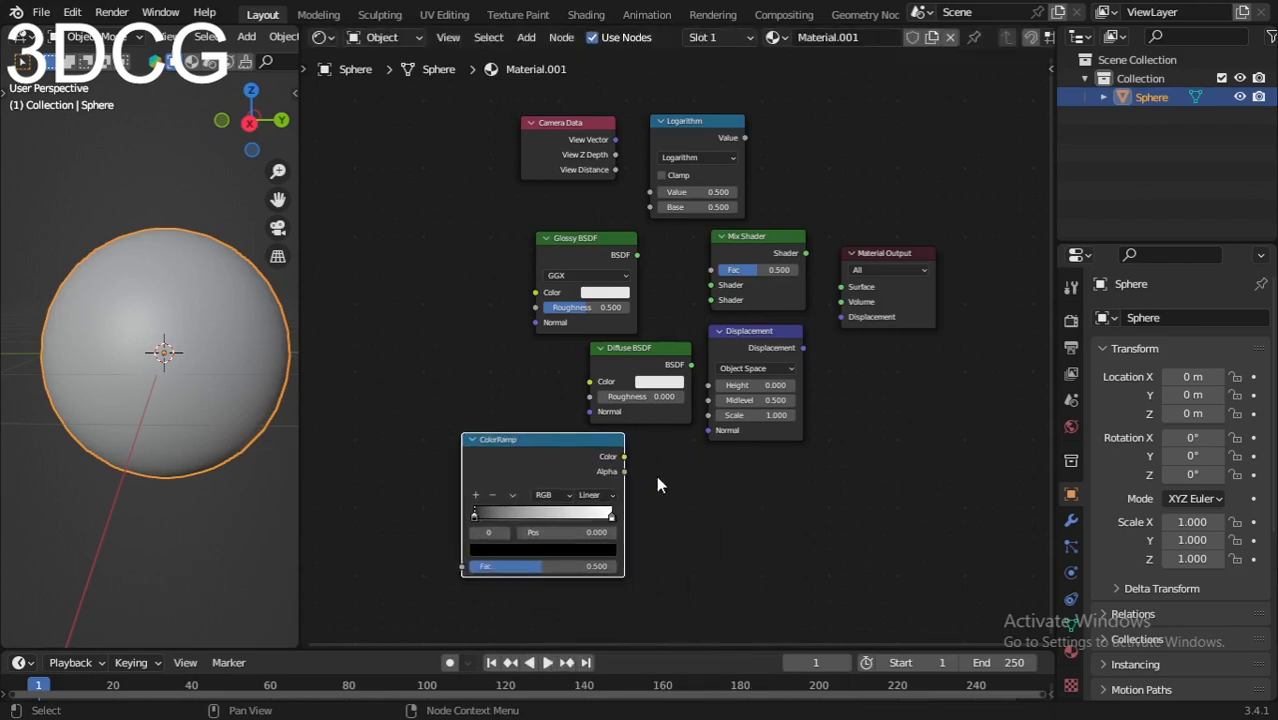
# Step: Connect the Mix Shader's Shader output to the Surface input of the Material Output
pyautogui.scroll(2, 731, 418)
pyautogui.moveTo(731, 418); pyautogui.dragTo(673, 445, button='middle')
pyautogui.scroll(1, 673, 445)
pyautogui.moveTo(757, 361); pyautogui.dragTo(742, 371, button='middle')
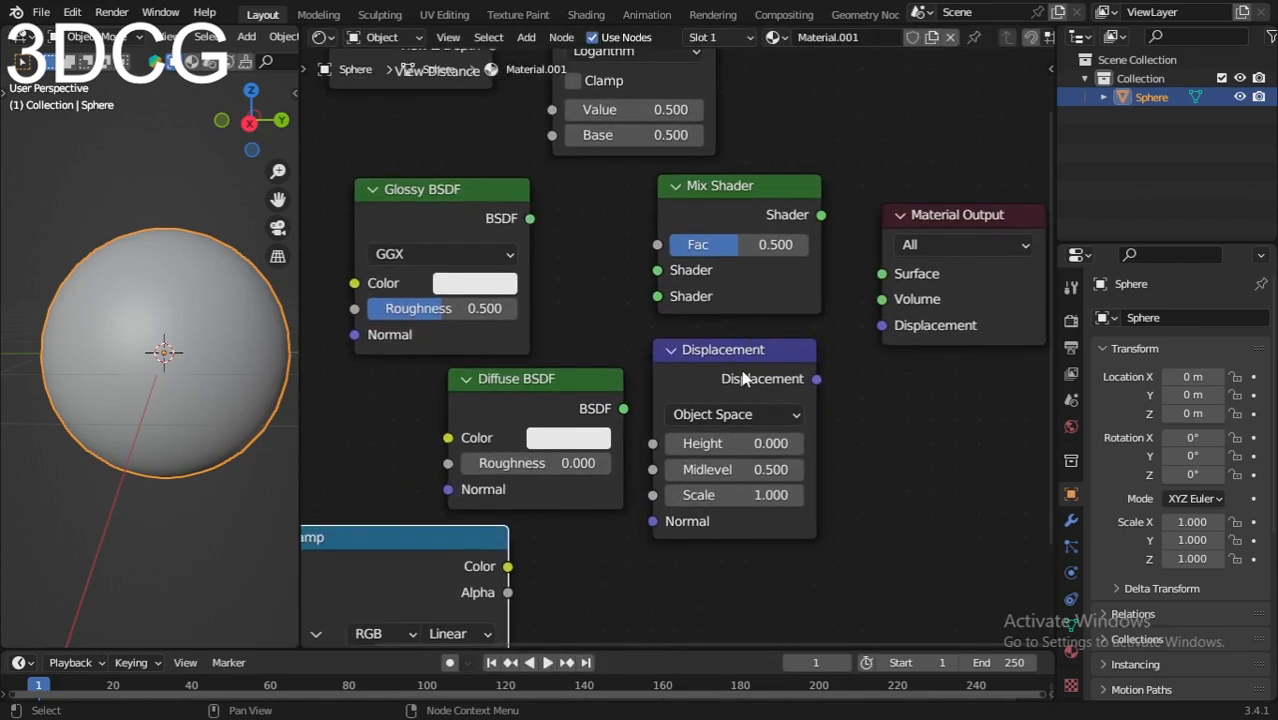
pyautogui.moveTo(821, 215); pyautogui.dragTo(882, 274)
# Step: Move the Camera Data and Logarithm nodes further left and connect the Logarithm's Value output to the Mix Shader's Fac input
pyautogui.moveTo(814, 295); pyautogui.dragTo(820, 351, button='middle')
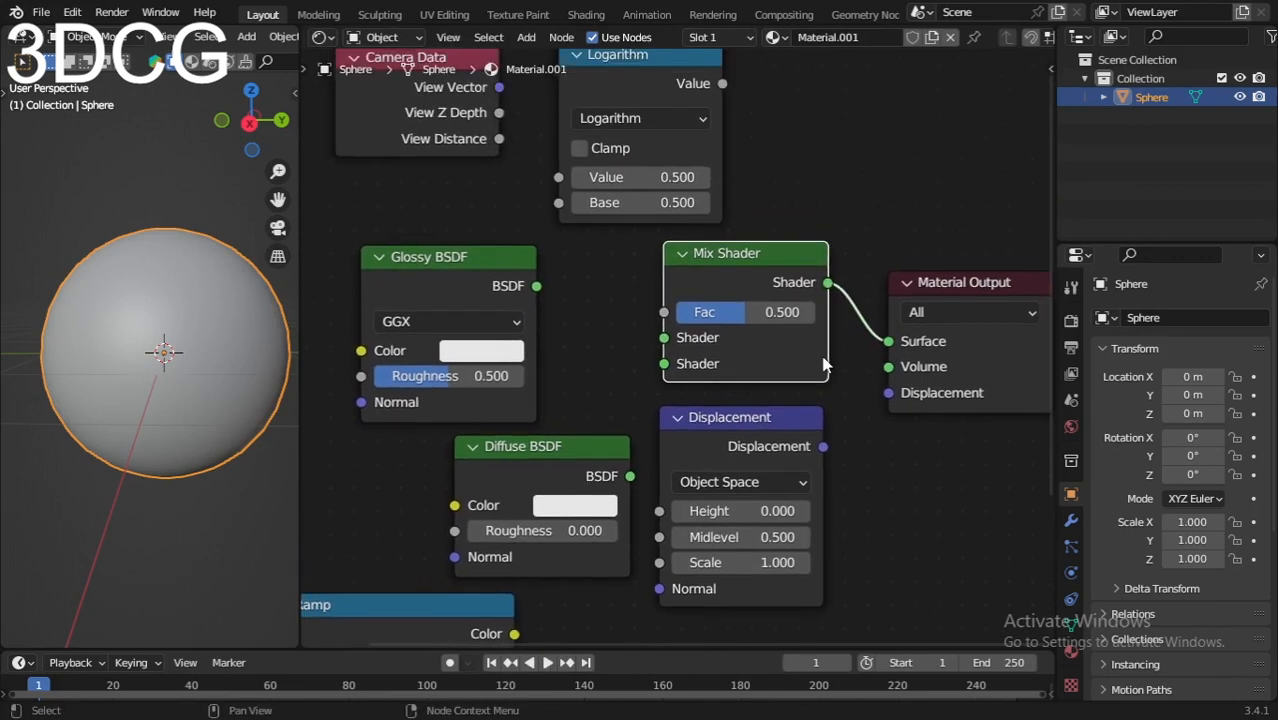
pyautogui.scroll(1, 822, 358)
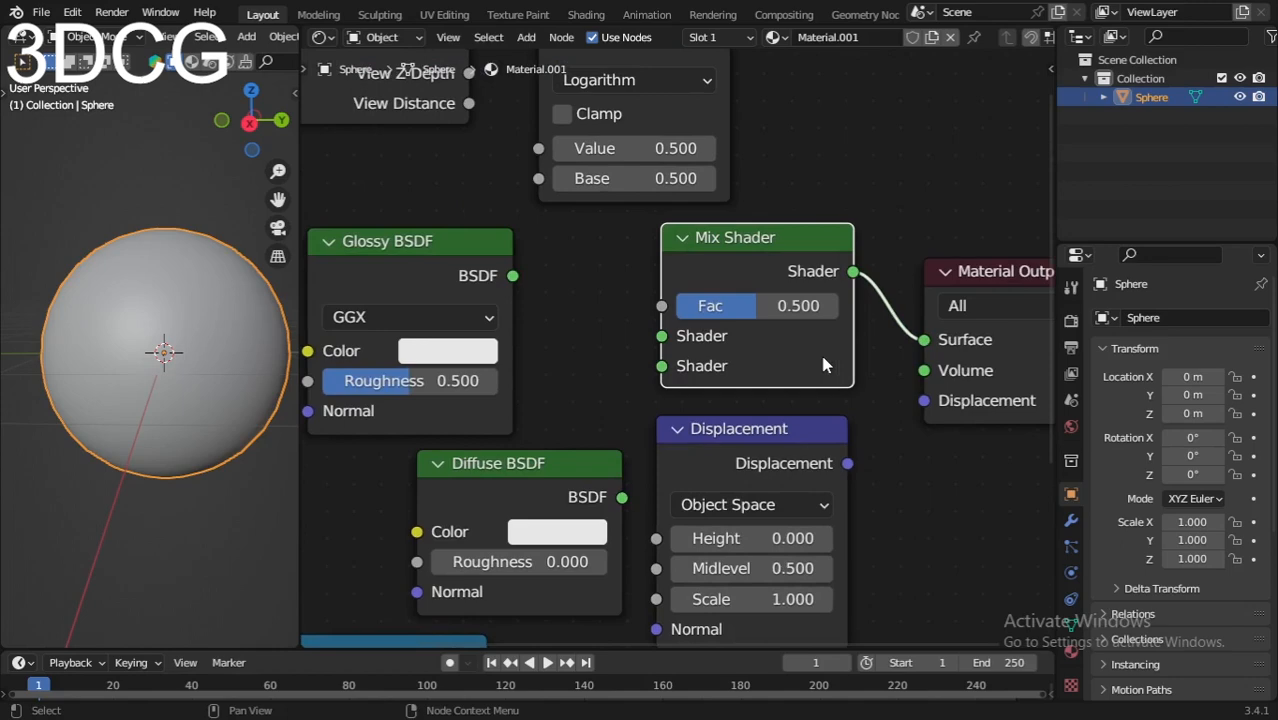
pyautogui.scroll(-4, 822, 362)
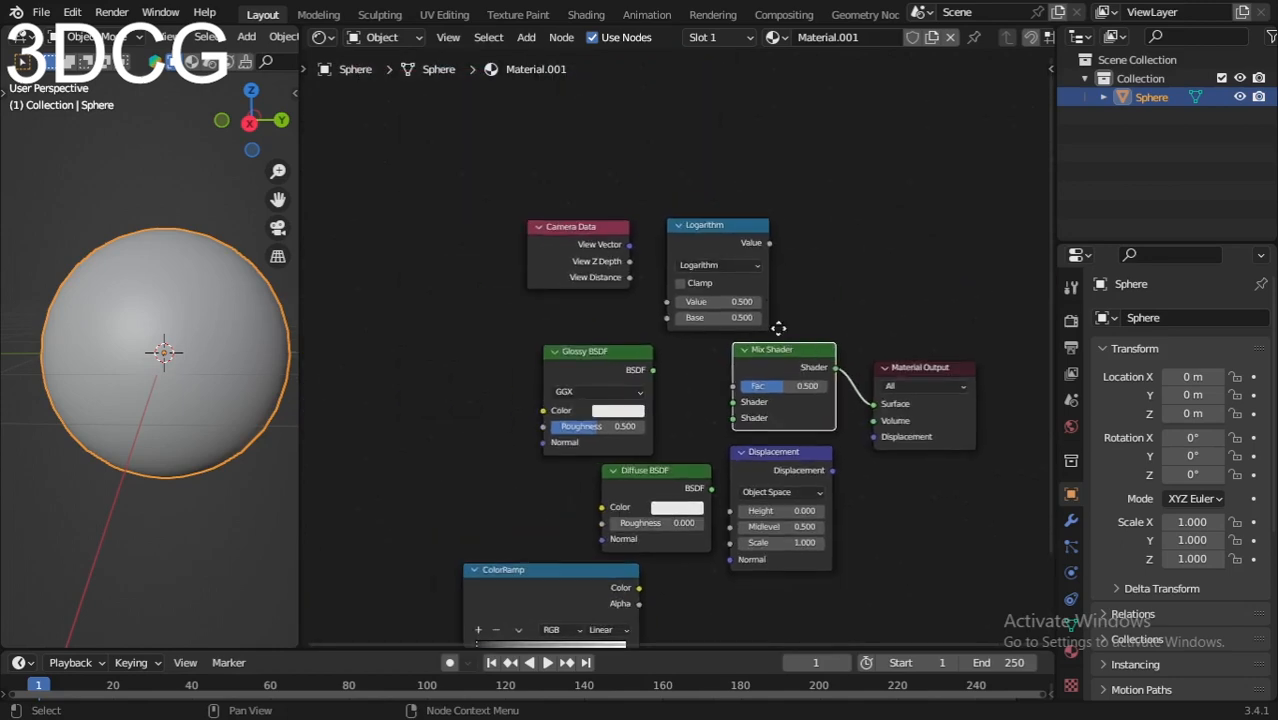
pyautogui.moveTo(520, 193); pyautogui.dragTo(640, 272)
pyautogui.scroll(1, 670, 349)
pyautogui.click(671, 350)
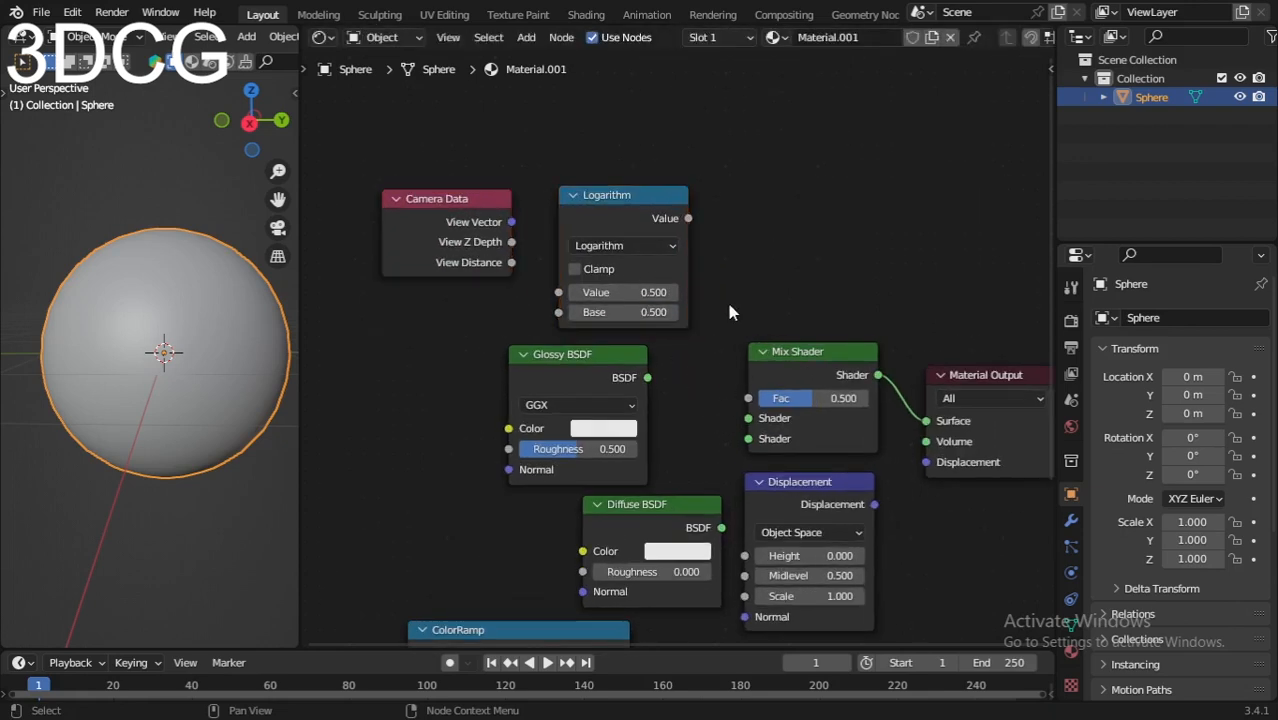
pyautogui.moveTo(688, 218); pyautogui.dragTo(748, 398)
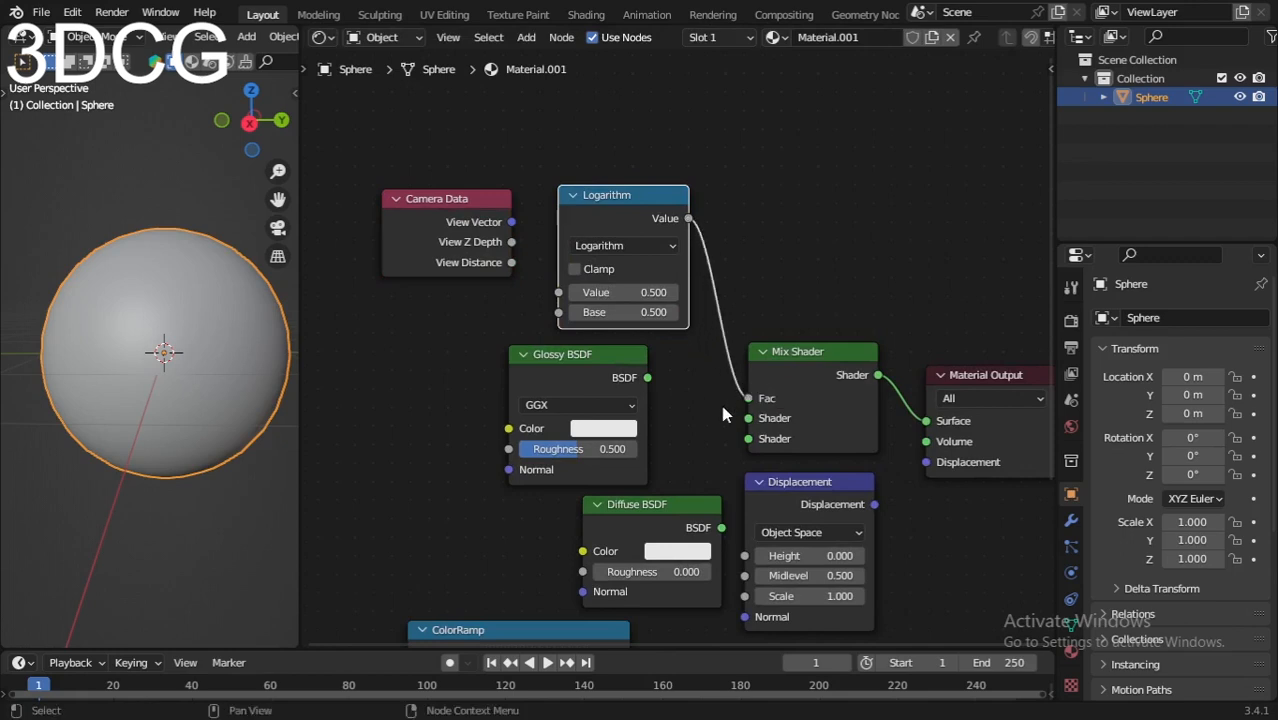
# Step: Connect the Glossy BSDF to the Mix Shader's first Shader input and shift the Diffuse BSDF node left
pyautogui.moveTo(714, 420); pyautogui.dragTo(724, 350, button='middle')
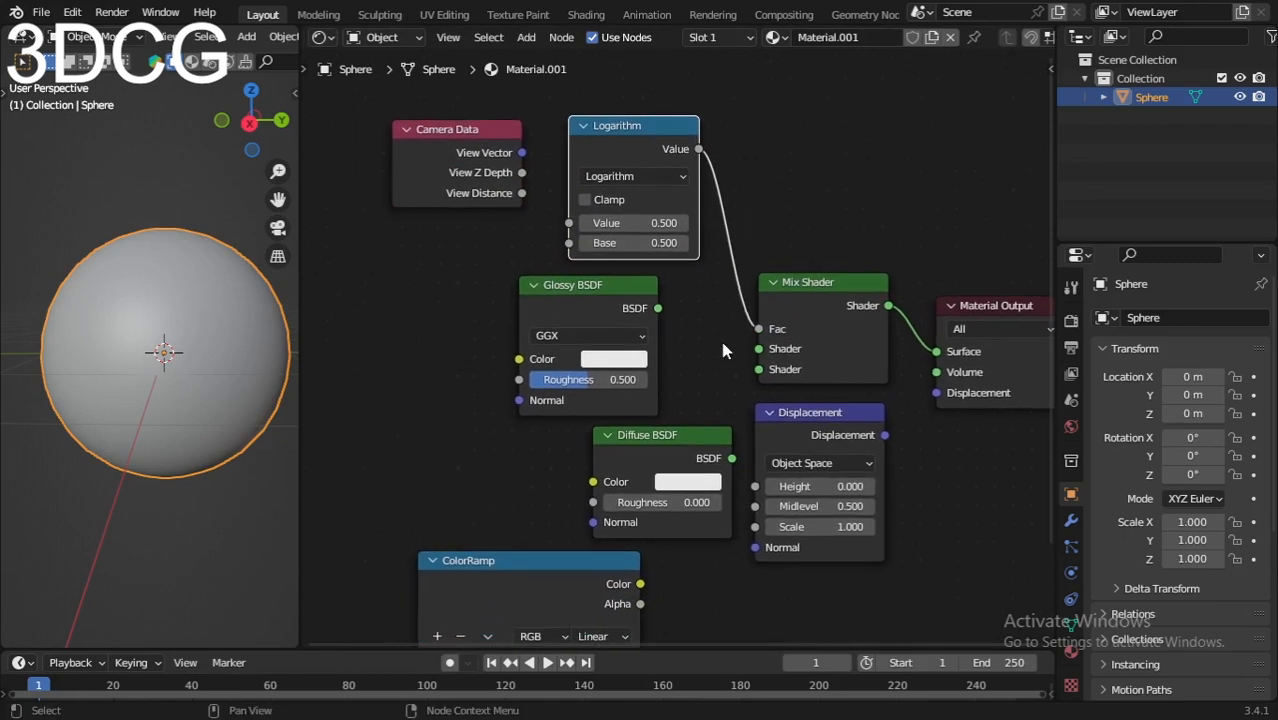
pyautogui.moveTo(578, 301); pyautogui.dragTo(759, 349)
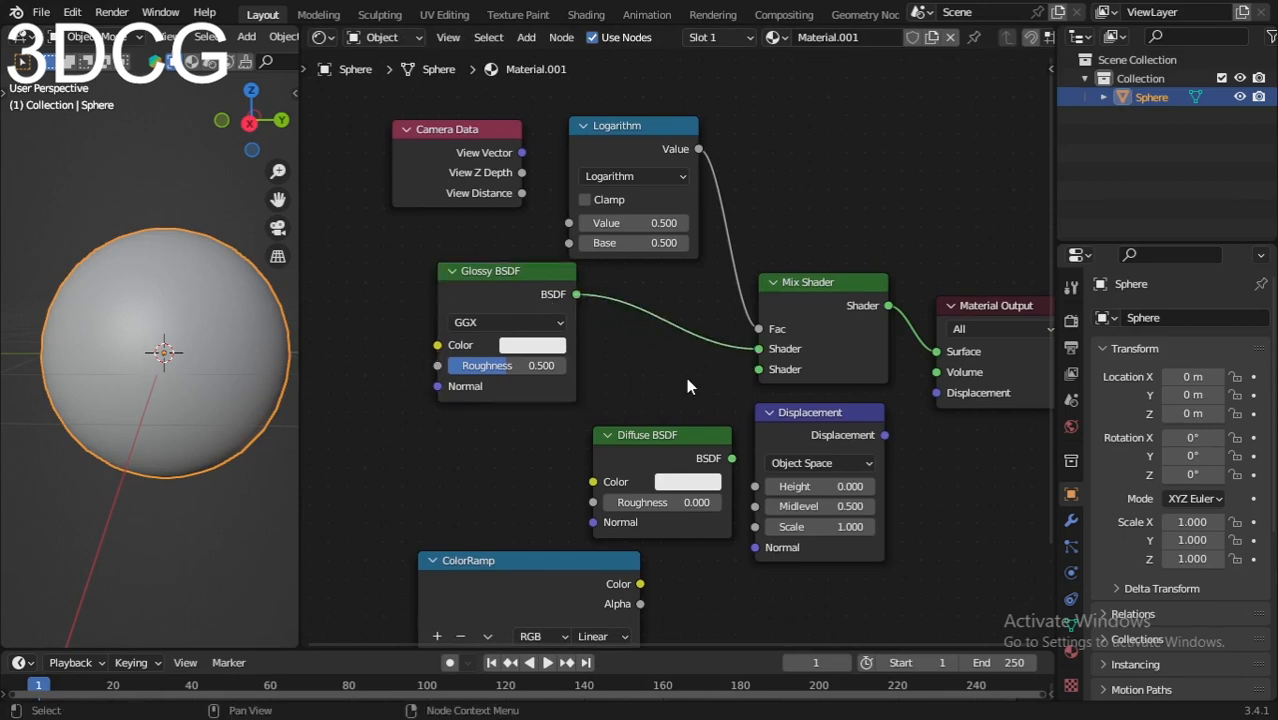
pyautogui.moveTo(656, 452); pyautogui.dragTo(612, 451)
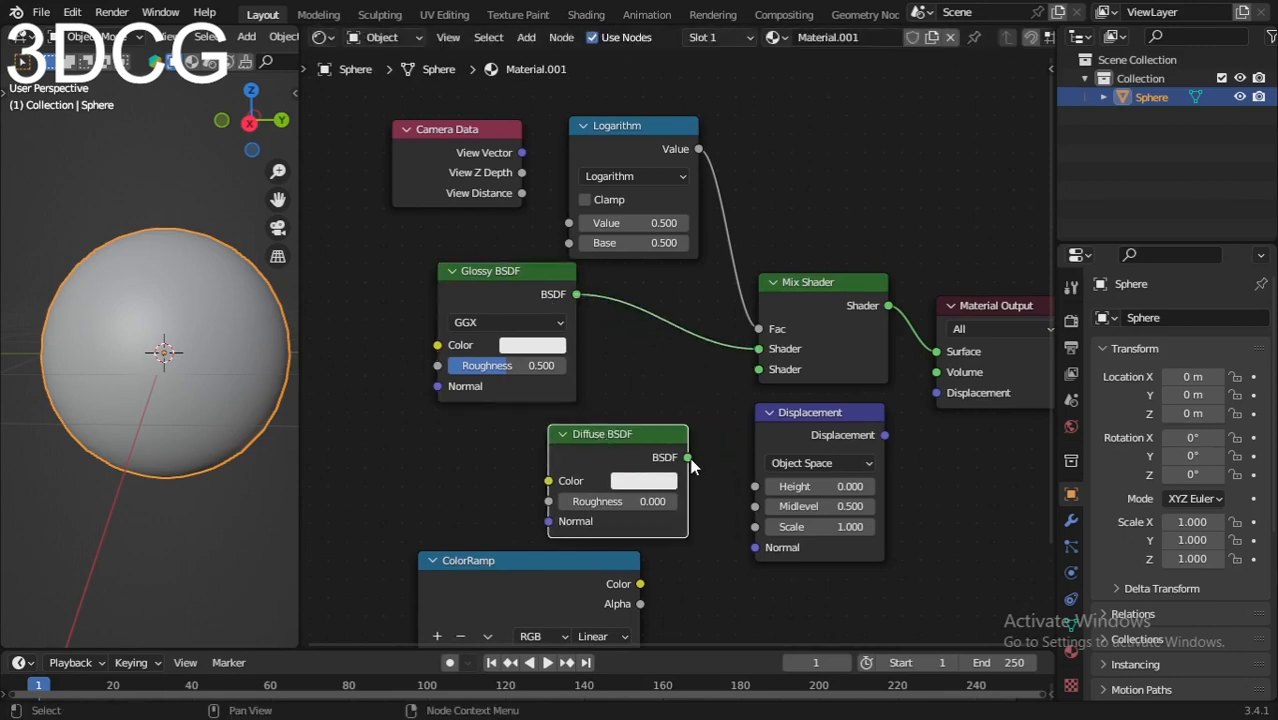
# Step: Connect the Diffuse BSDF to the Mix Shader's second Shader input and set its color to light blue with hue 0.553 and saturation 0.773
pyautogui.moveTo(688, 457); pyautogui.dragTo(760, 370)
pyautogui.moveTo(641, 367); pyautogui.dragTo(666, 300, button='middle')
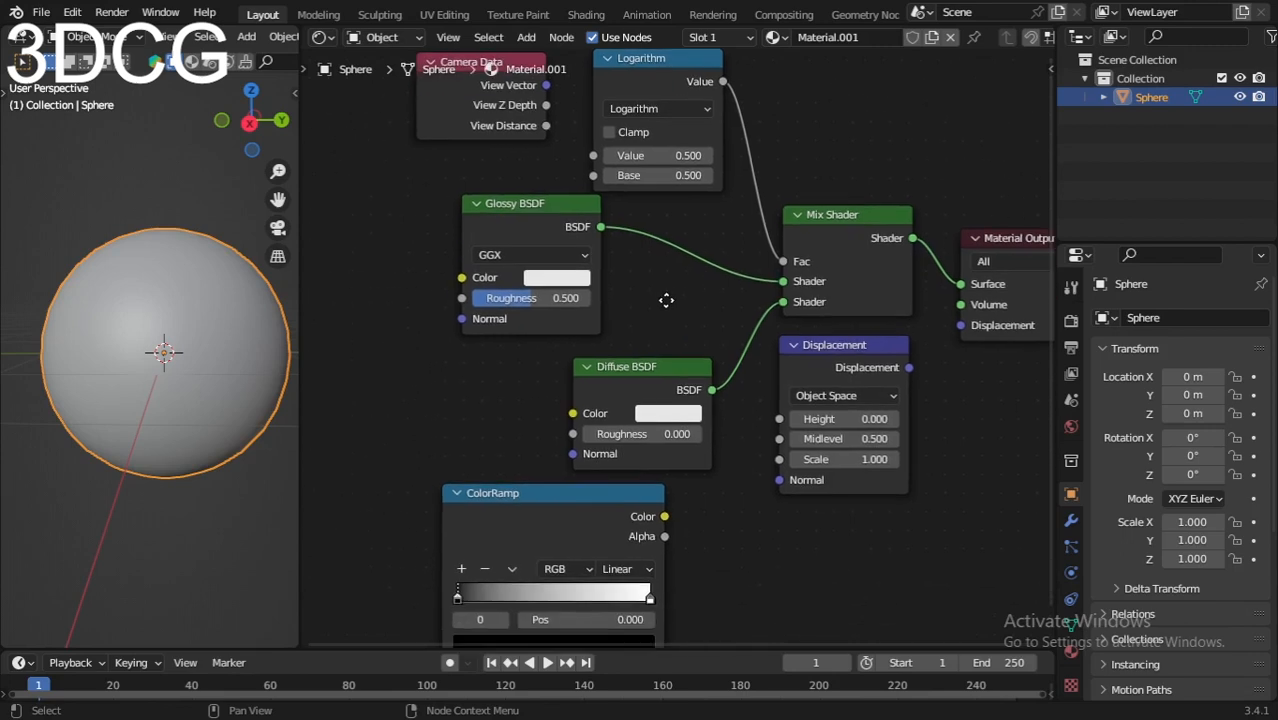
pyautogui.click(675, 412)
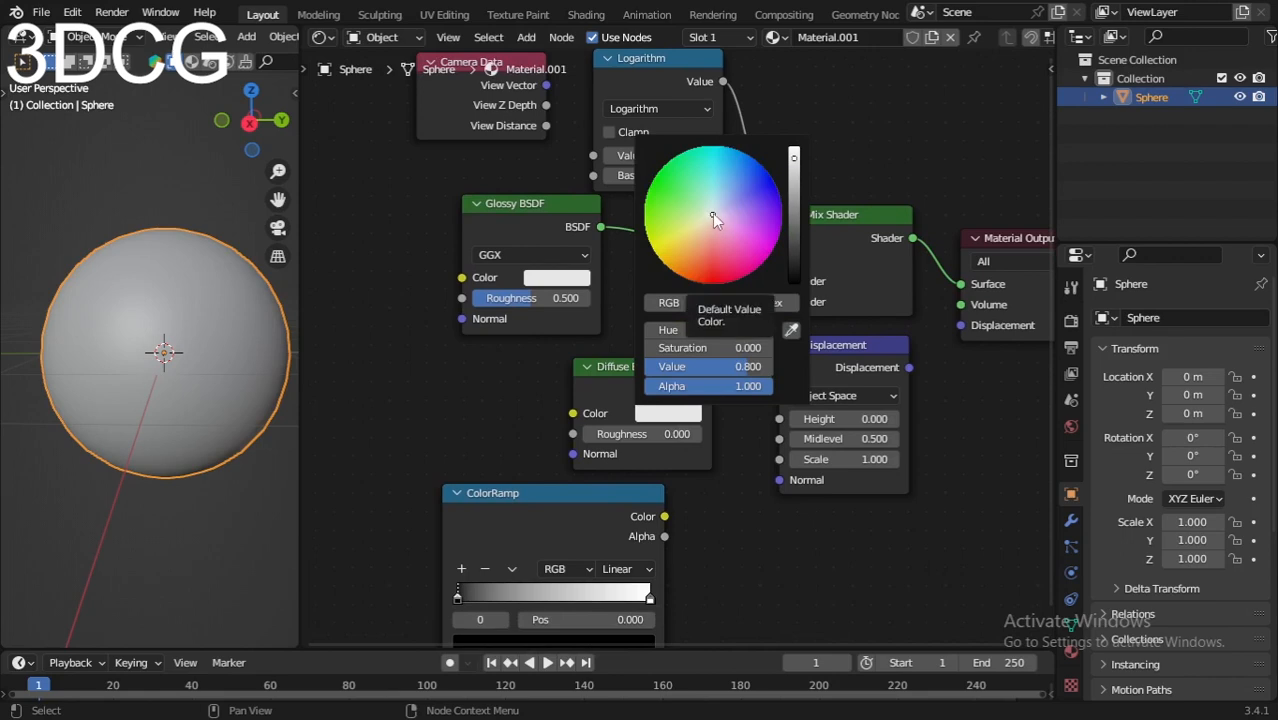
pyautogui.moveTo(712, 212)
pyautogui.mouseDown()
pyautogui.moveTo(743, 192)
pyautogui.moveTo(721, 182)
pyautogui.mouseUp()
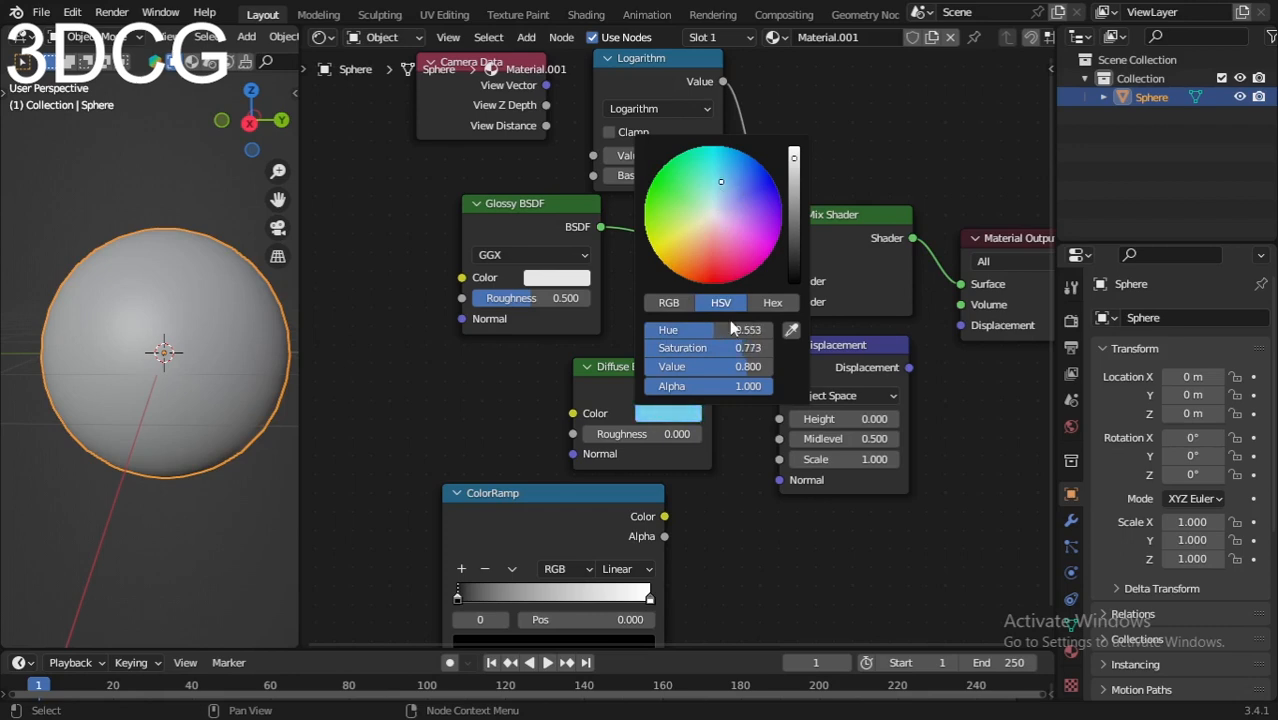
# Step: Shift the ColorRamp node slightly left and darken its white end stop at position 1.000 to medium grey
pyautogui.scroll(3, 720, 475)
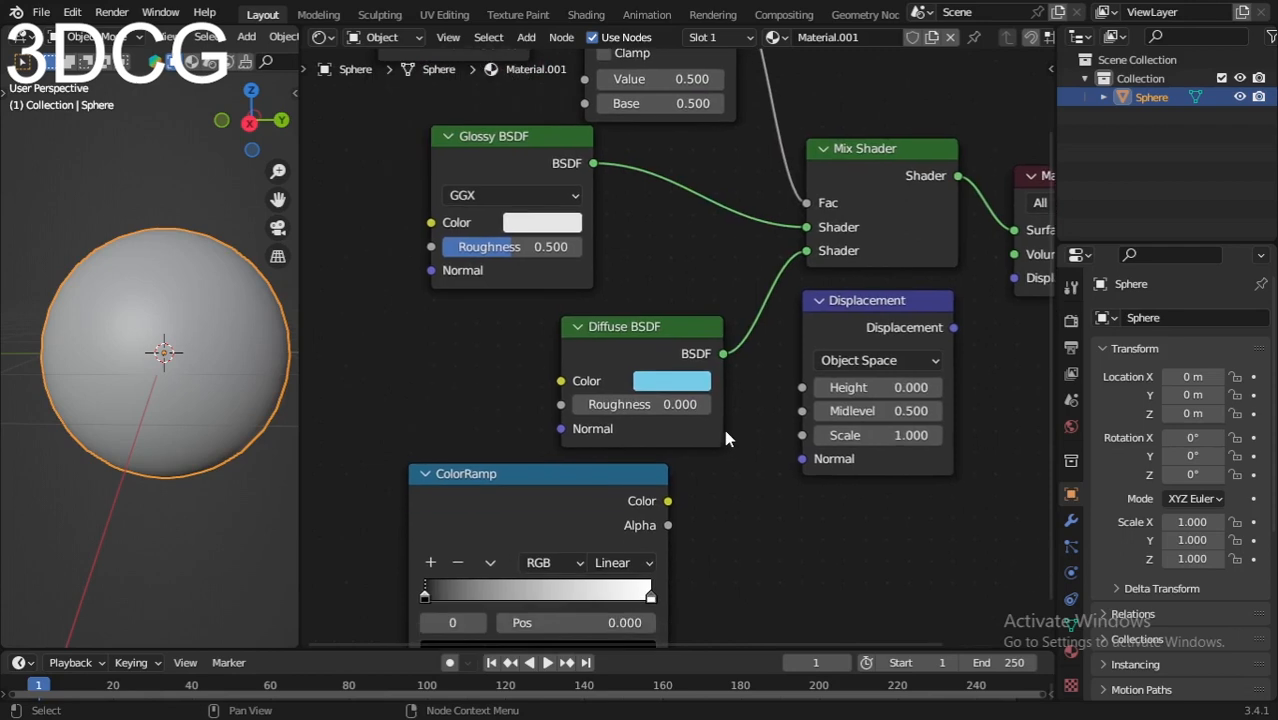
pyautogui.moveTo(695, 539); pyautogui.dragTo(684, 408, button='middle')
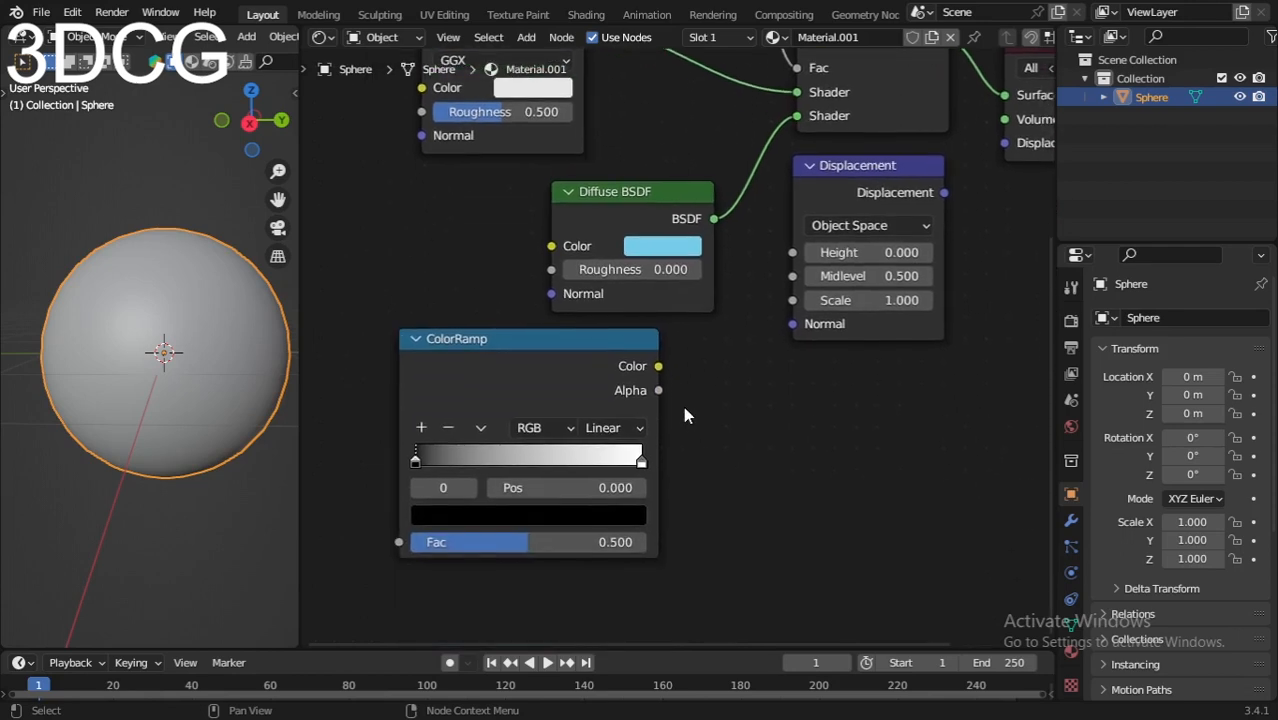
pyautogui.moveTo(526, 366); pyautogui.dragTo(517, 360)
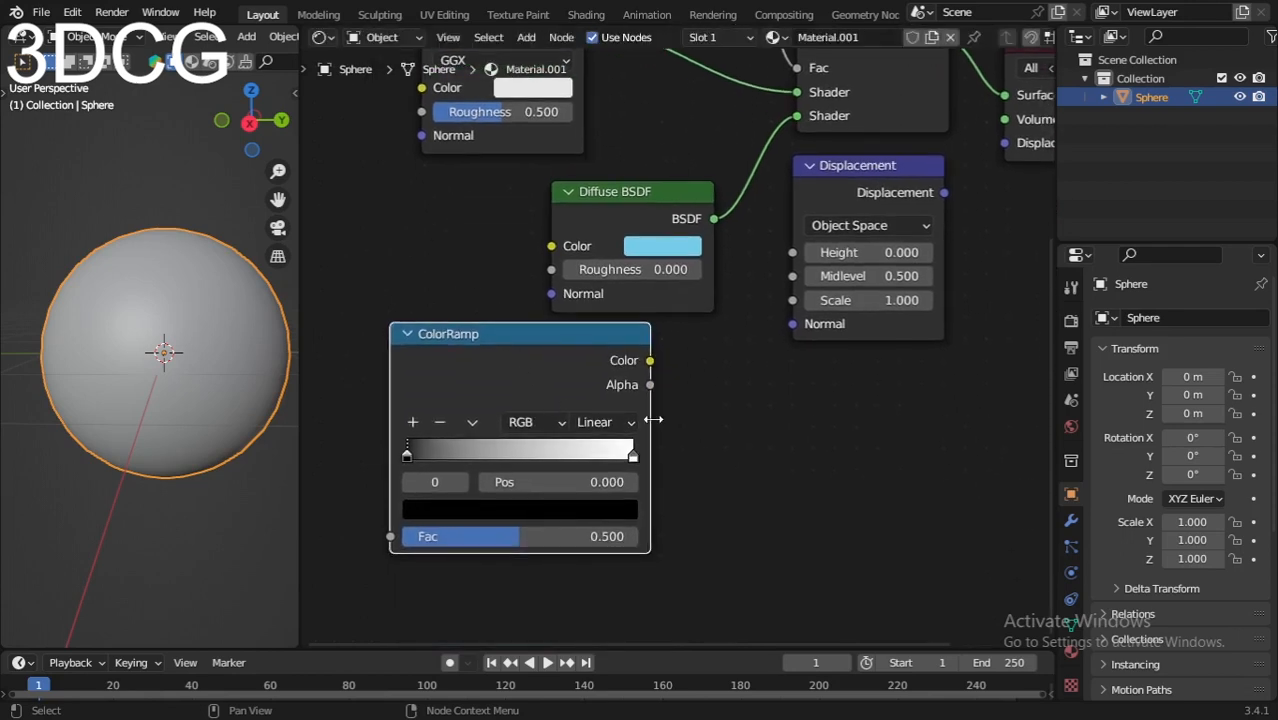
pyautogui.scroll(2, 651, 421)
pyautogui.click(625, 473)
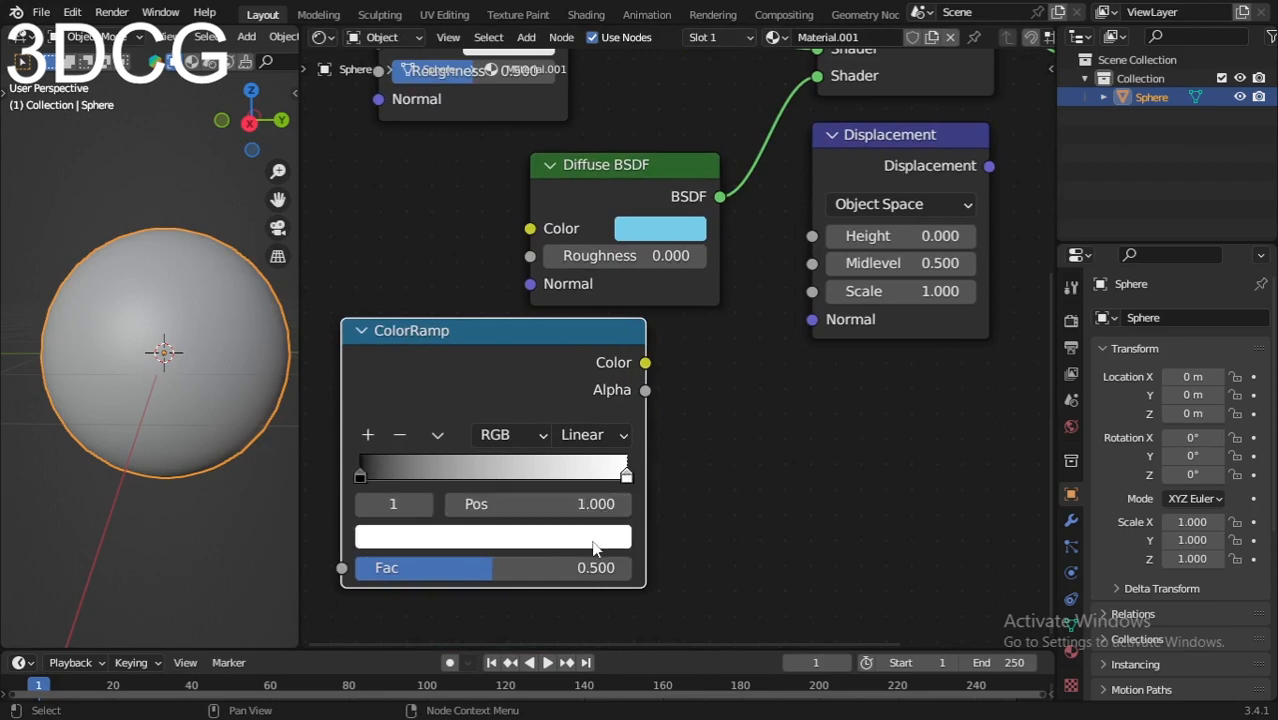
pyautogui.click(594, 542)
pyautogui.moveTo(573, 177); pyautogui.dragTo(573, 273)
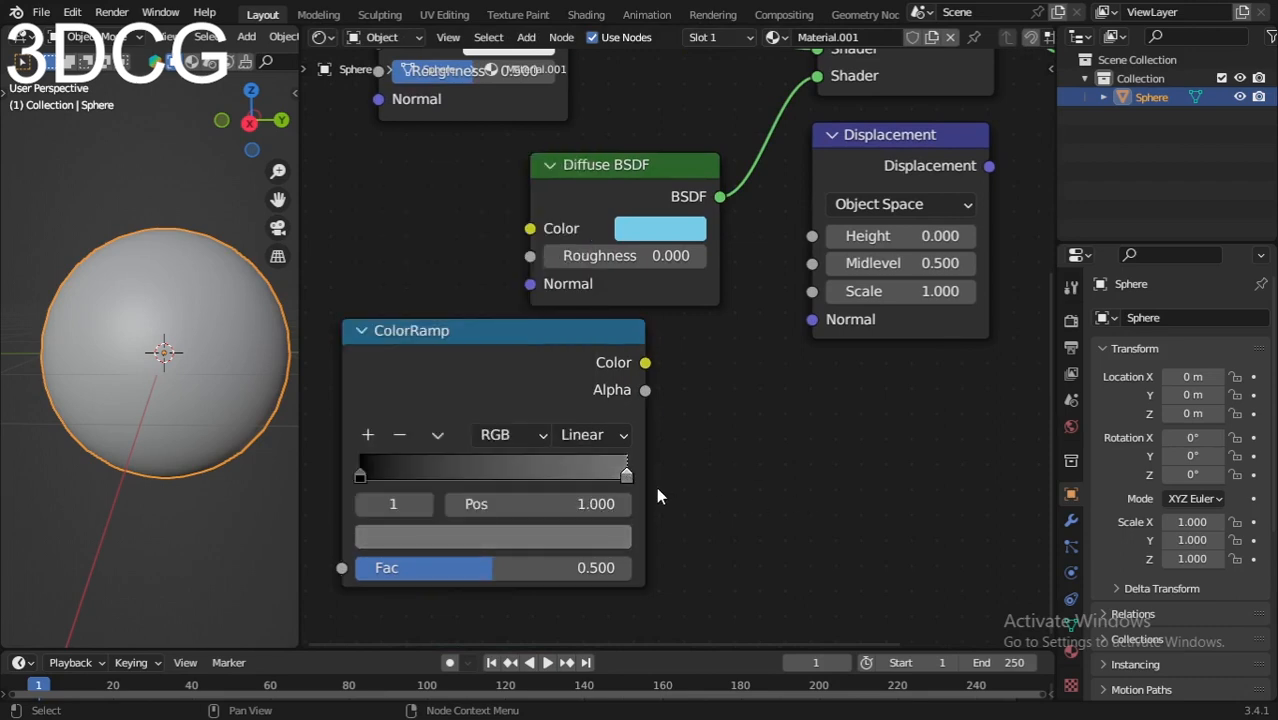
# Step: Flip the ColorRamp so the grey stop comes first and the black stop last
pyautogui.click(437, 436)
pyautogui.click(517, 464)
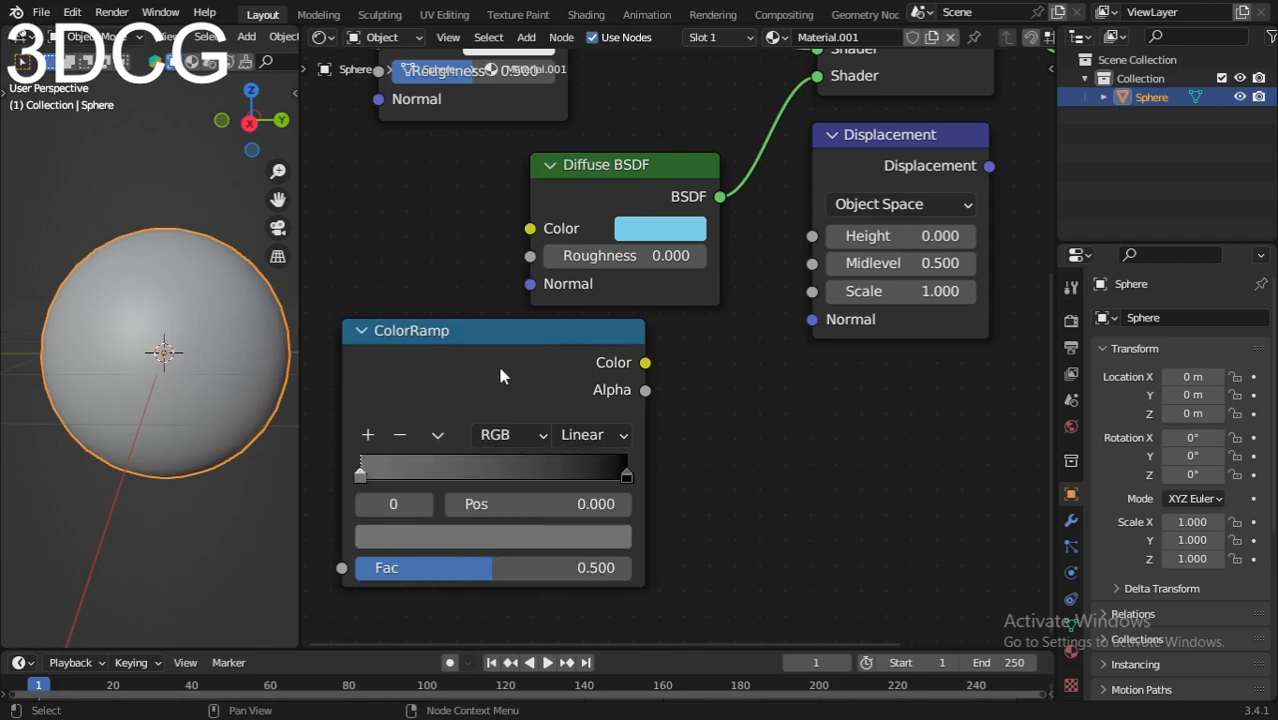
pyautogui.moveTo(500, 375); pyautogui.dragTo(496, 376)
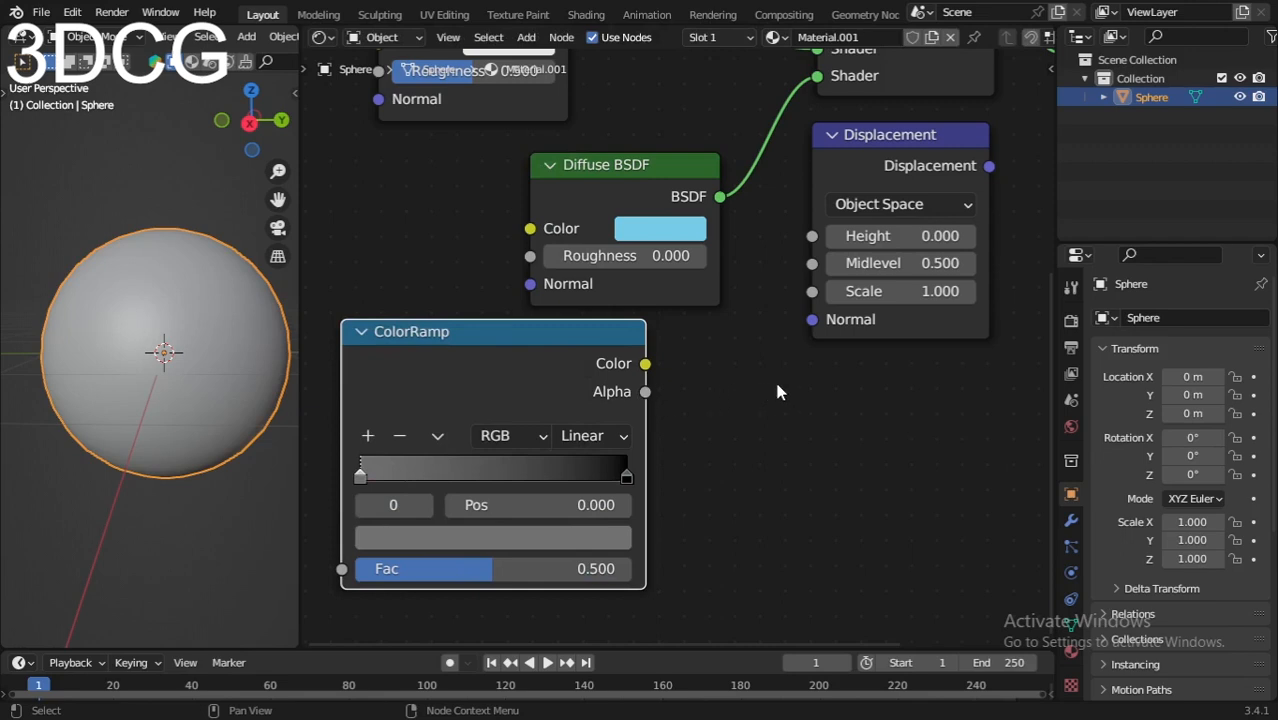
# Step: Lower the Displacement node and wire the ColorRamp's Color through its Height input to the Material Output's Displacement
pyautogui.scroll(-1, 778, 392)
pyautogui.moveTo(785, 276); pyautogui.dragTo(758, 392)
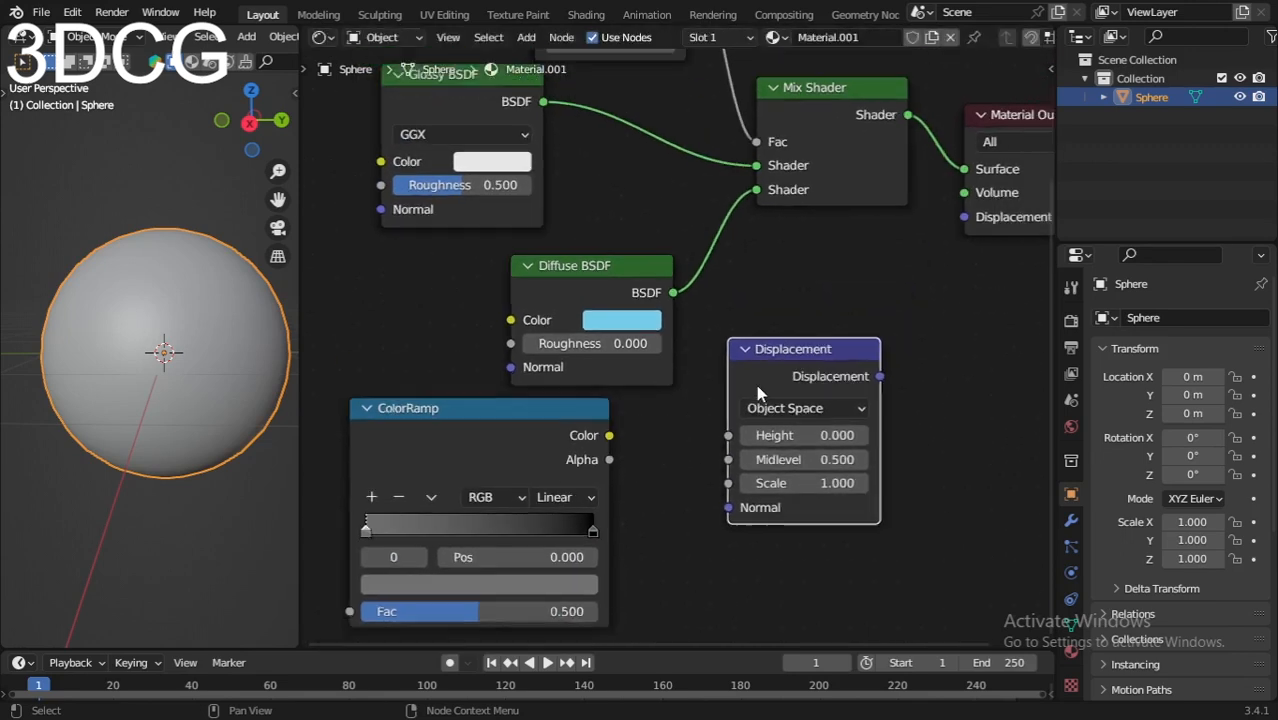
pyautogui.scroll(-1, 758, 392)
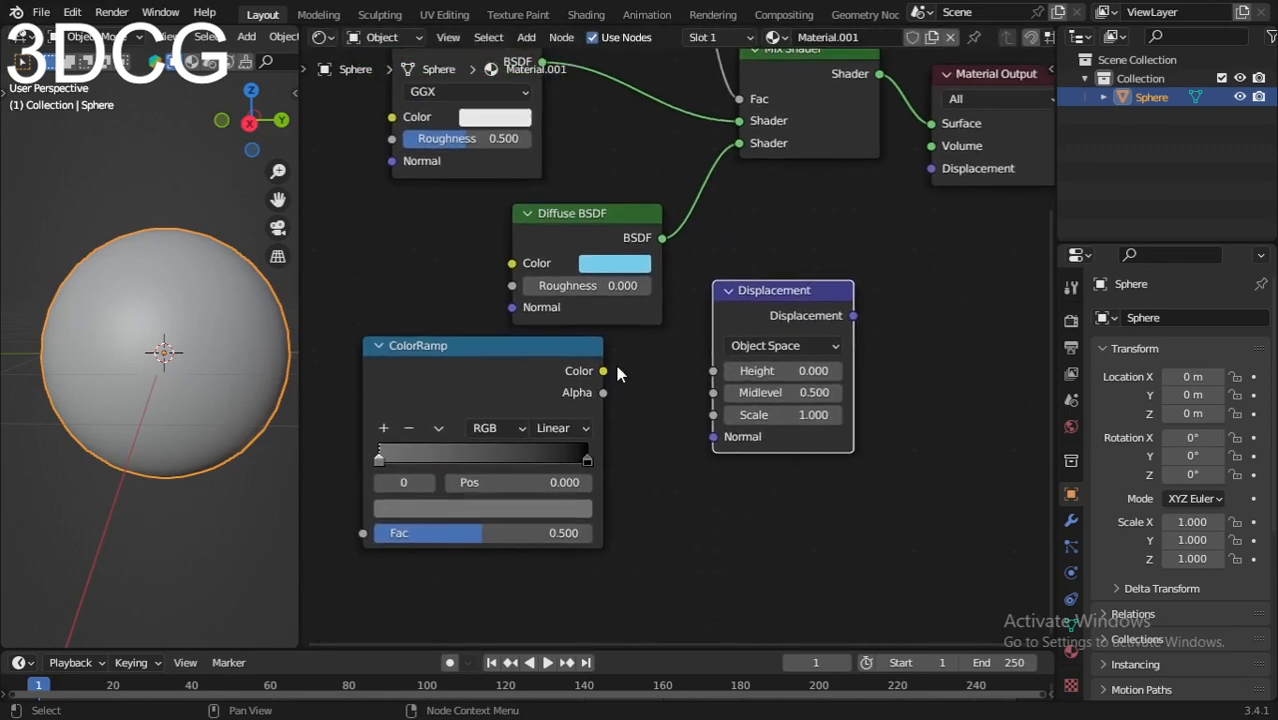
pyautogui.moveTo(603, 371); pyautogui.dragTo(713, 371)
pyautogui.click(755, 318)
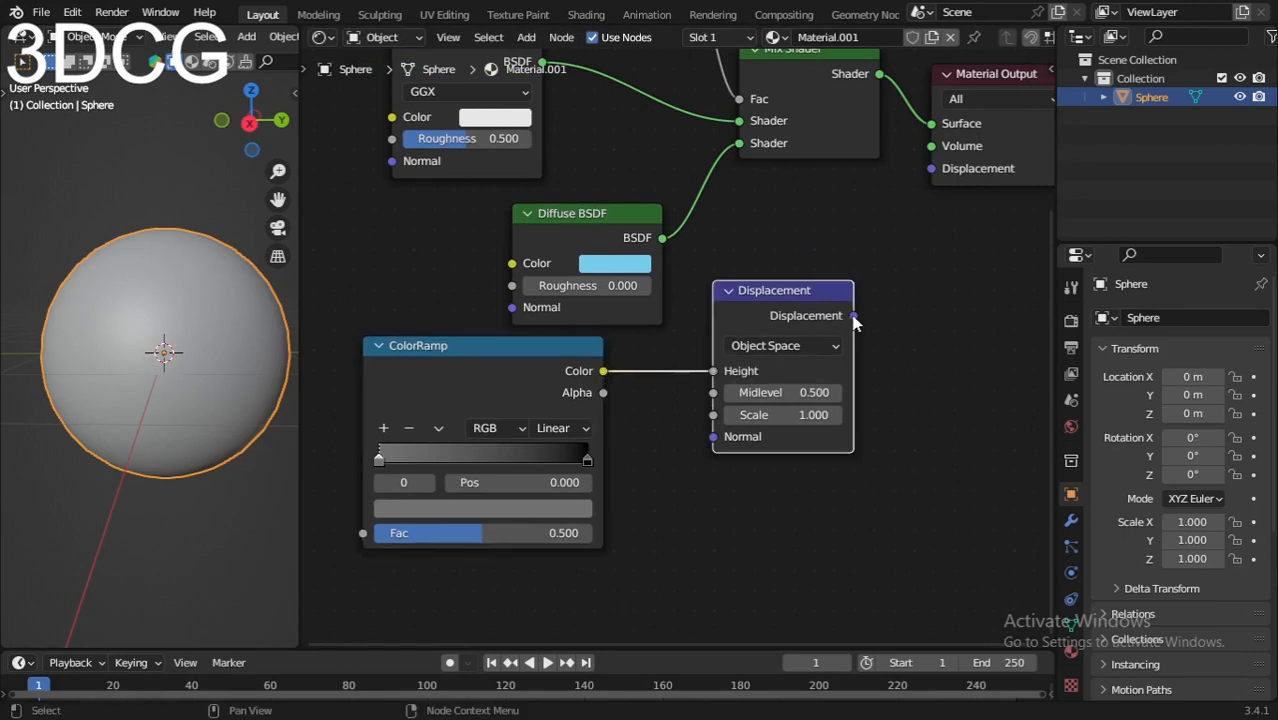
pyautogui.moveTo(853, 316); pyautogui.dragTo(931, 168)
# Step: Switch the 3D viewport shading to Material Preview
pyautogui.scroll(-2, 677, 298)
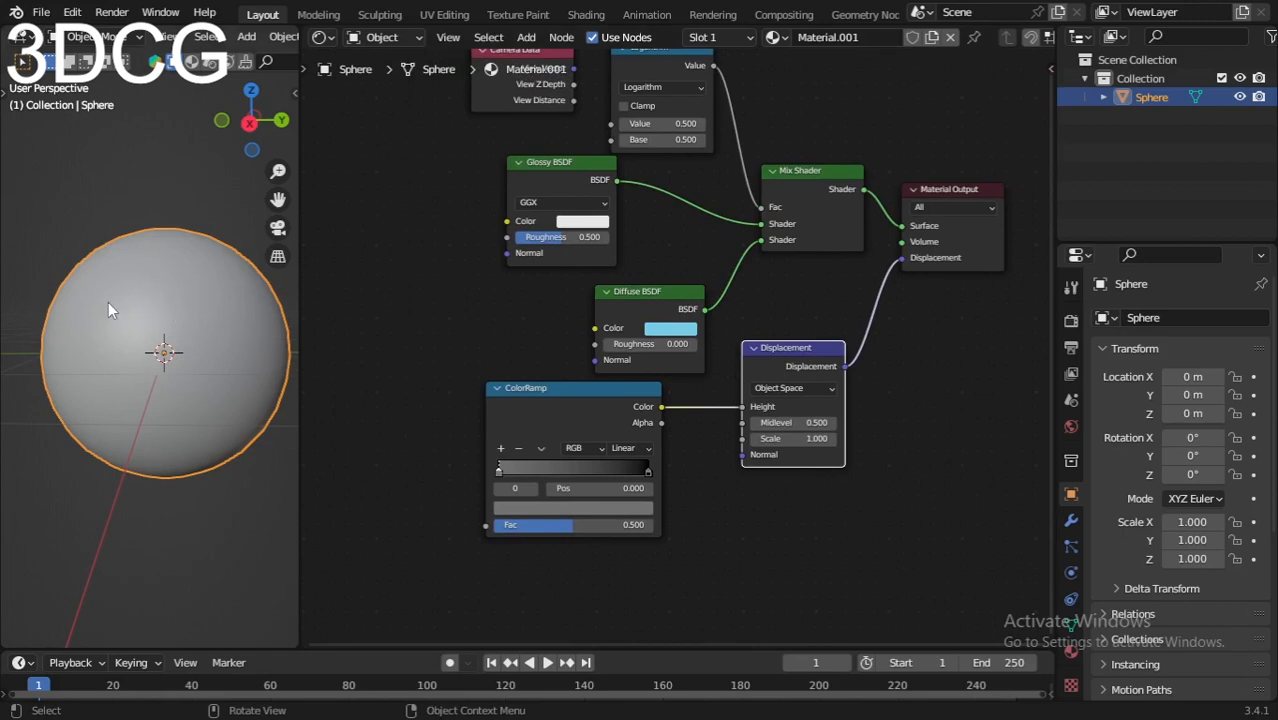
pyautogui.press('z')
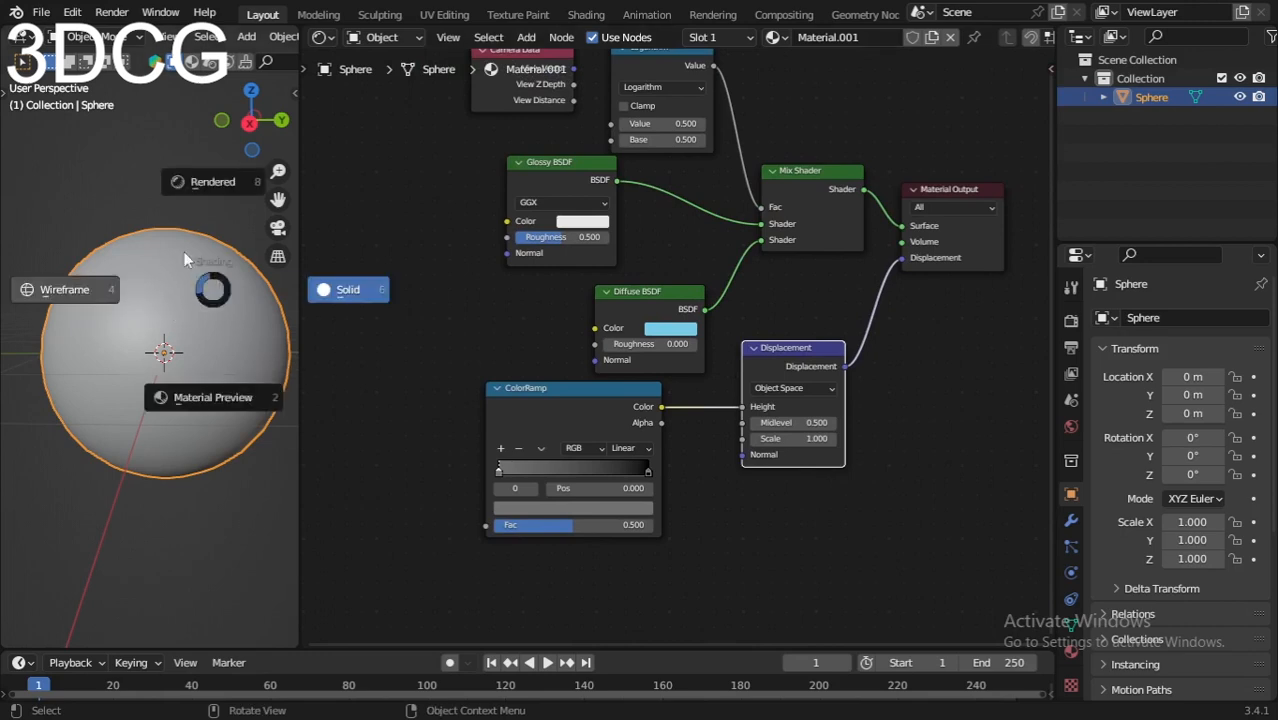
pyautogui.click(188, 400)
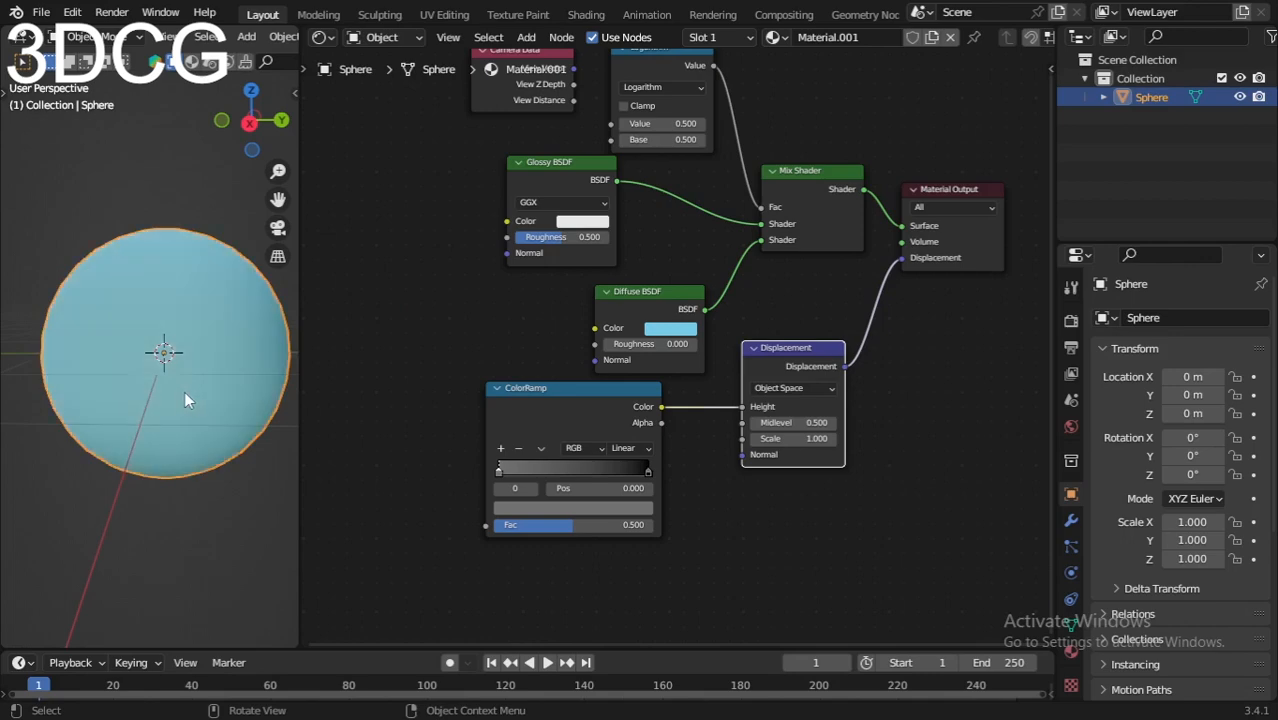
# Step: Set the Displacement node's Midlevel to 0 and its Scale to 0.1
pyautogui.scroll(2, 828, 506)
pyautogui.moveTo(828, 506); pyautogui.dragTo(800, 445, button='middle')
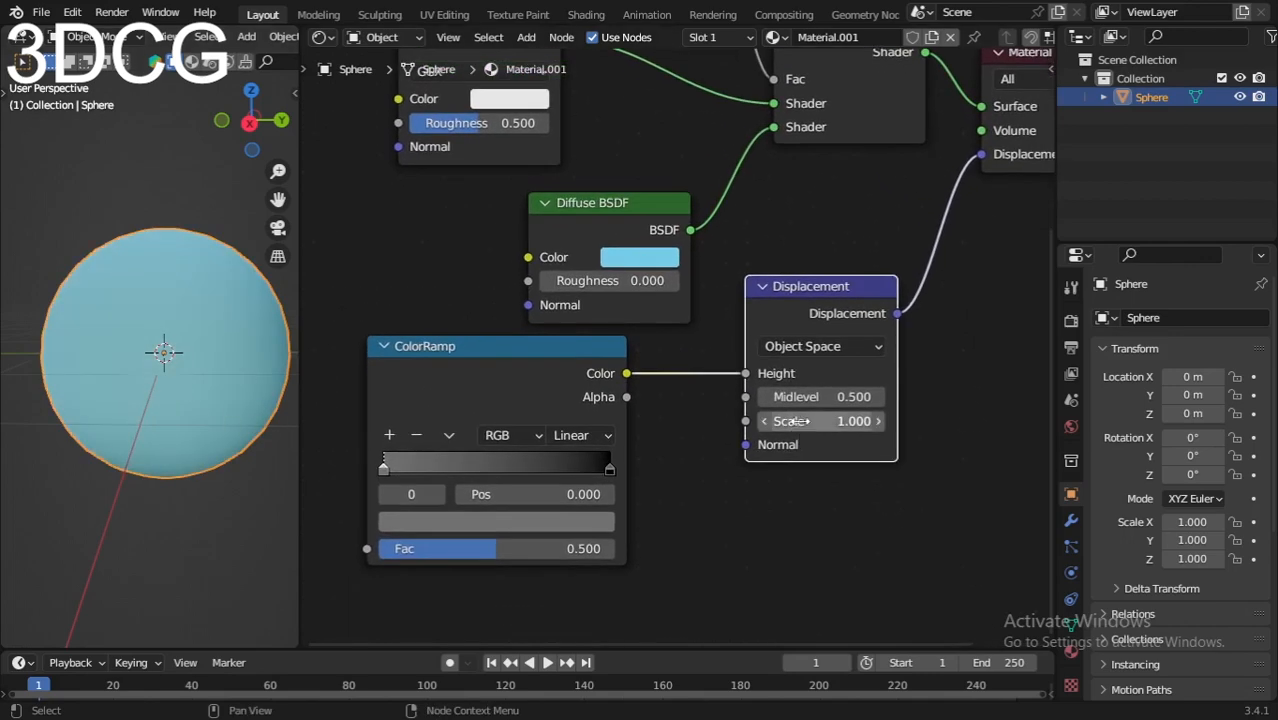
pyautogui.click(808, 398)
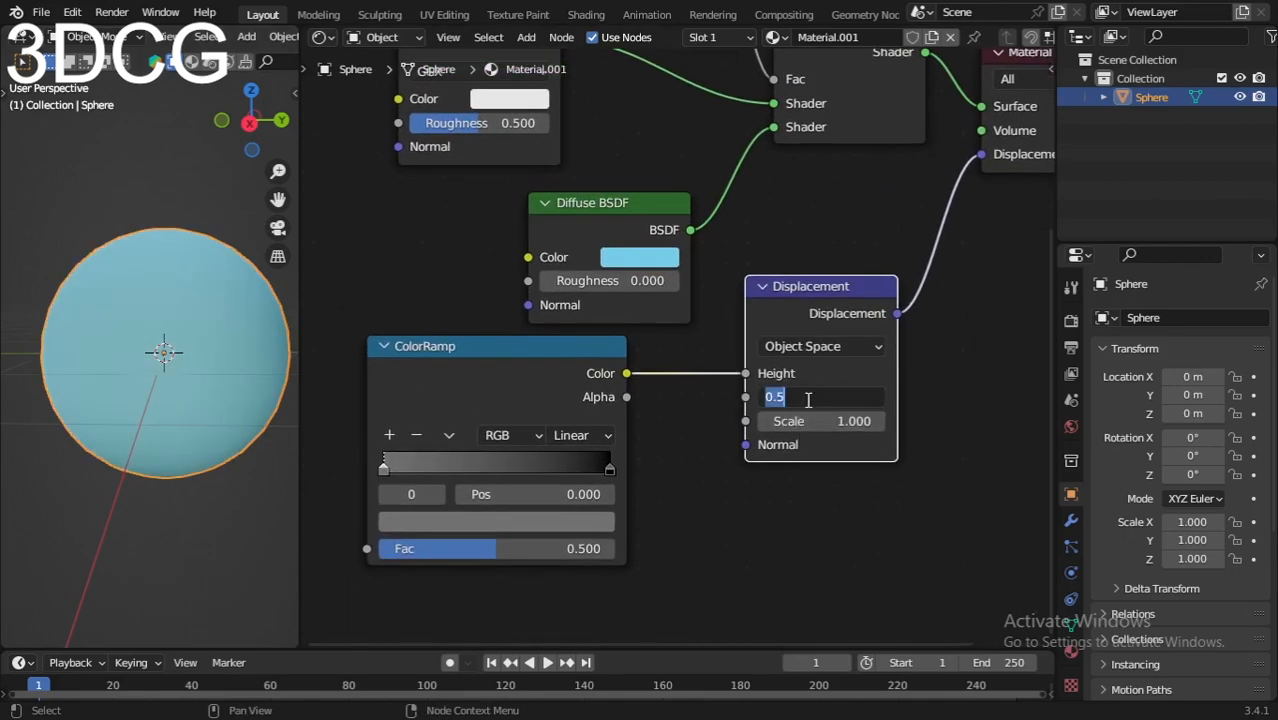
pyautogui.write('0')
pyautogui.press('Return')
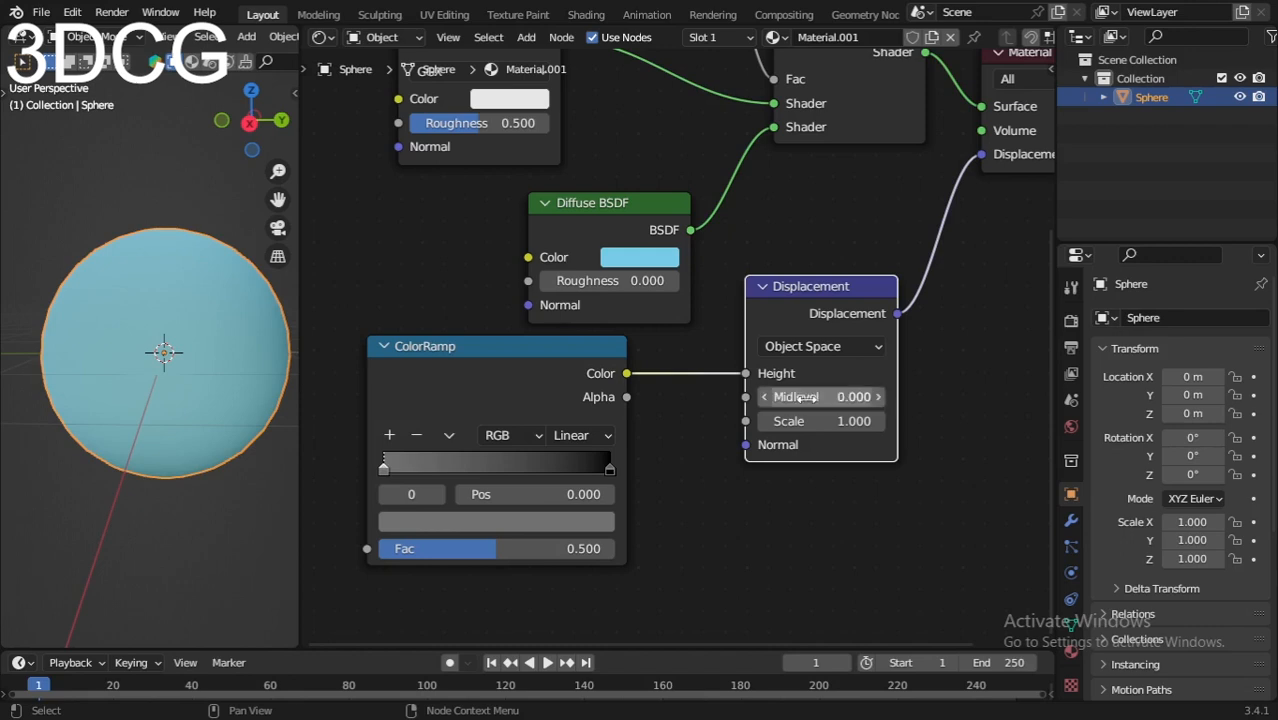
pyautogui.click(843, 418)
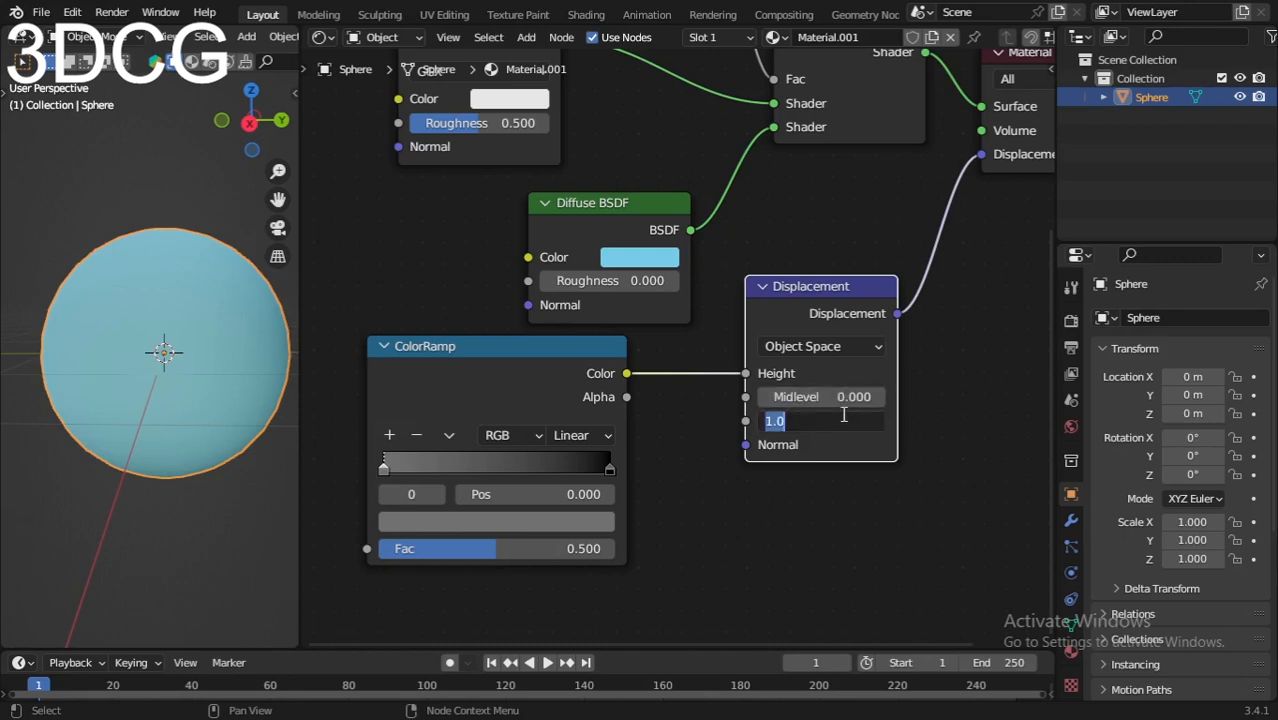
pyautogui.write('0.1')
pyautogui.press('Return')
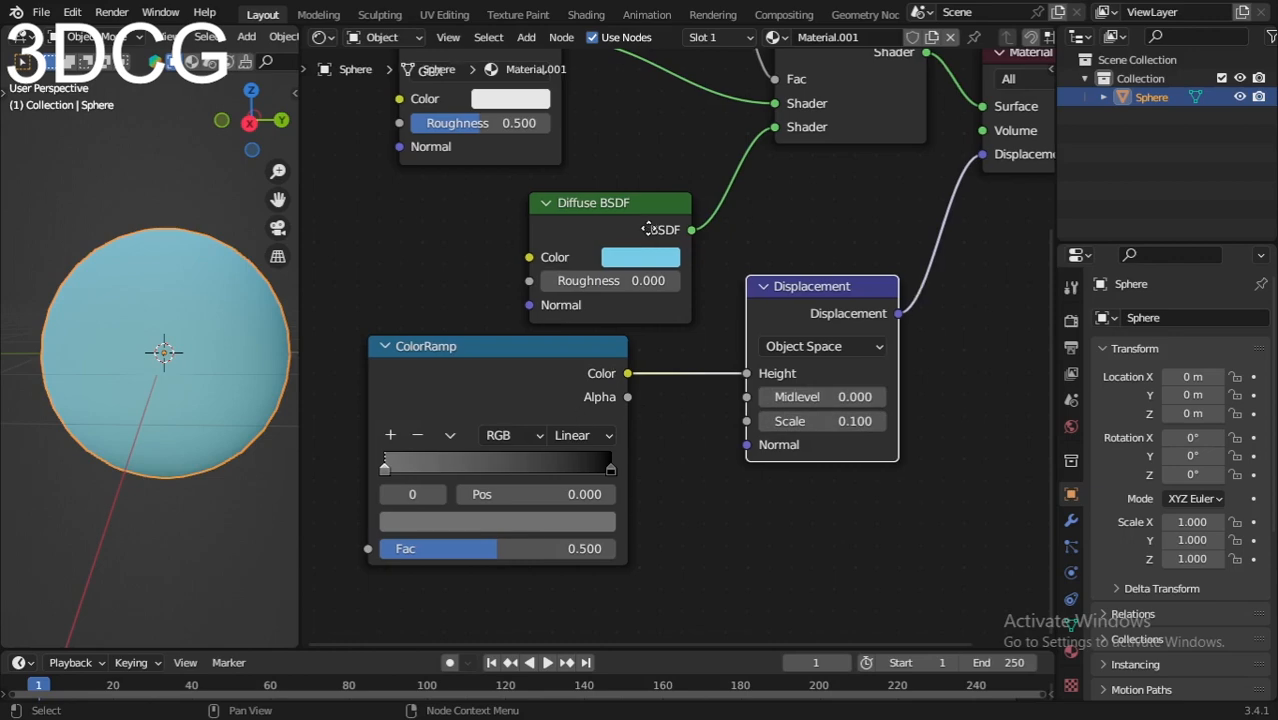
# Step: Enable Clamp on the Logarithm node
pyautogui.moveTo(649, 229); pyautogui.dragTo(650, 441, button='middle')
pyautogui.scroll(1, 668, 350)
pyautogui.moveTo(652, 253); pyautogui.dragTo(686, 358, button='middle')
pyautogui.scroll(3, 685, 342)
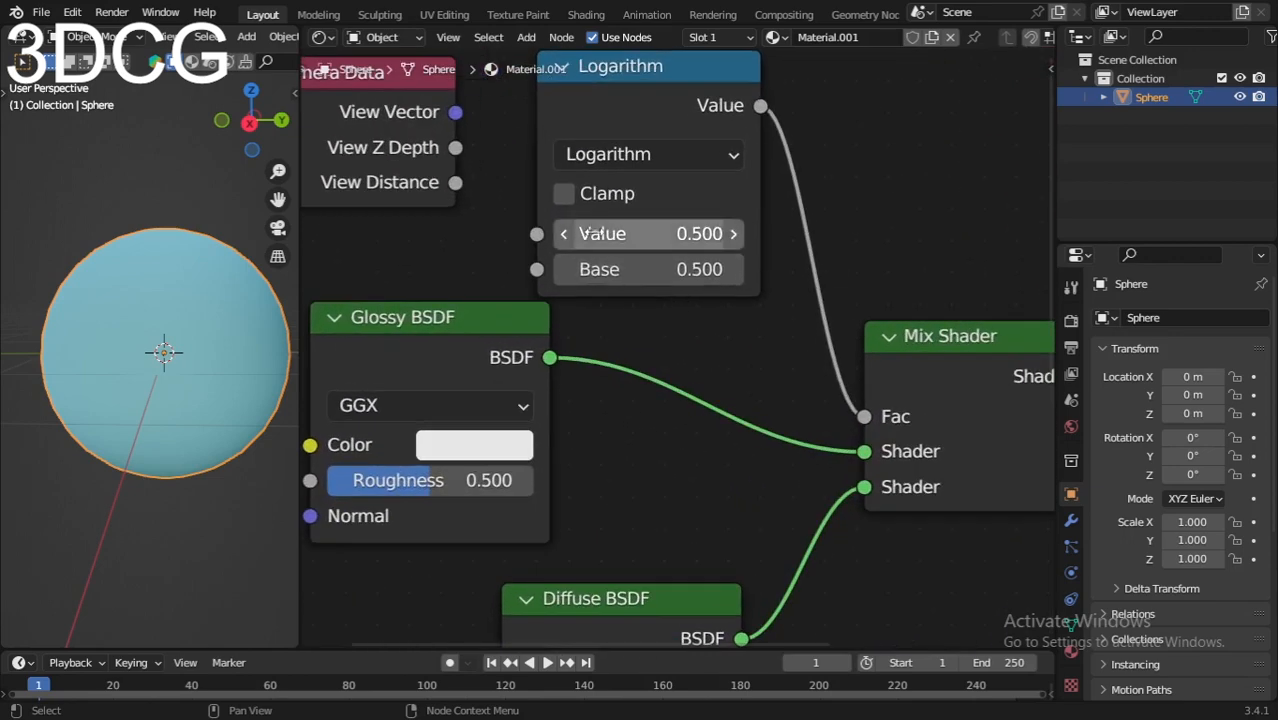
pyautogui.click(564, 193)
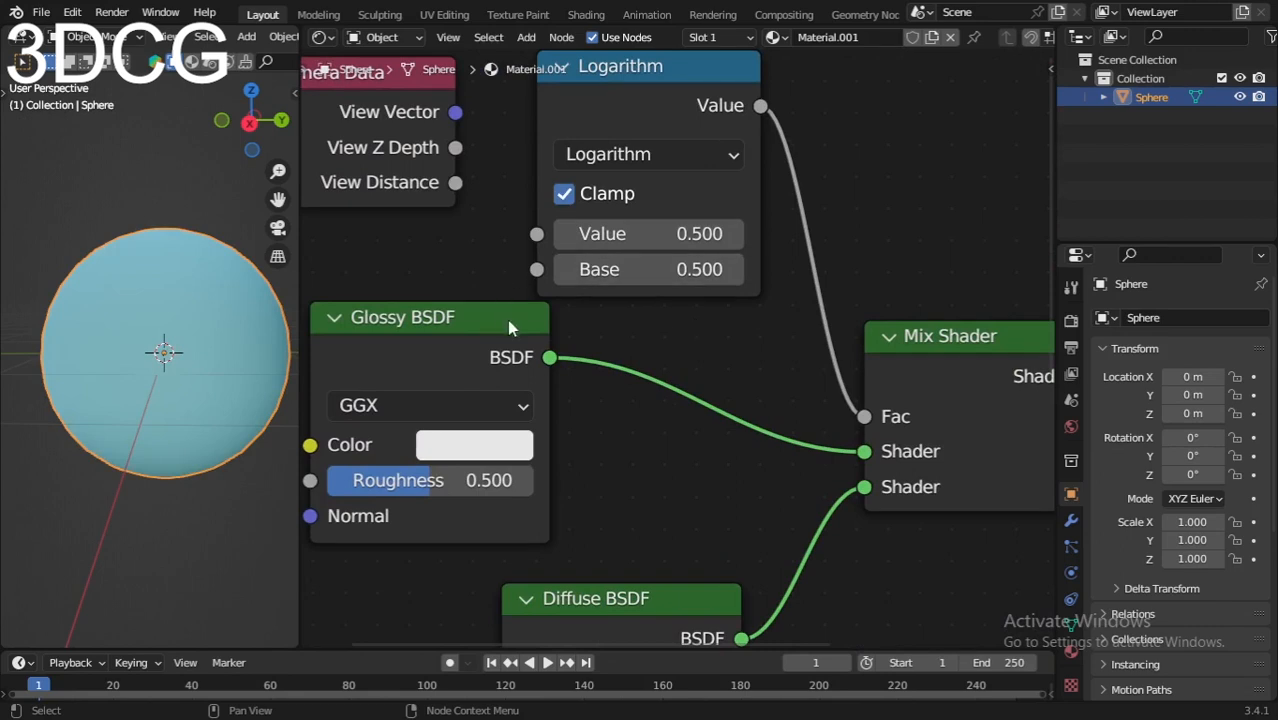
# Step: Move the Camera Data node slightly away from the Logarithm node and connect its View Vector output to the Logarithm's Value input
pyautogui.moveTo(475, 229); pyautogui.dragTo(602, 255, button='middle')
pyautogui.moveTo(434, 142); pyautogui.dragTo(404, 171)
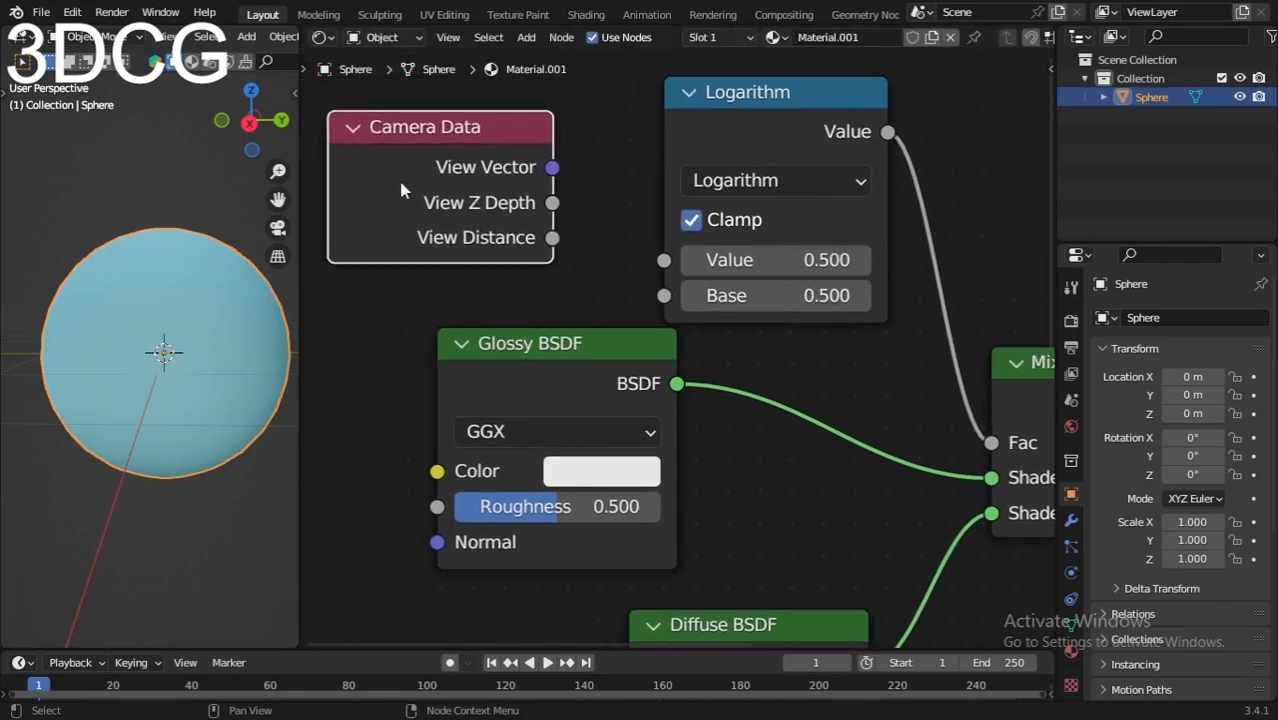
pyautogui.moveTo(650, 214); pyautogui.dragTo(660, 173, button='middle')
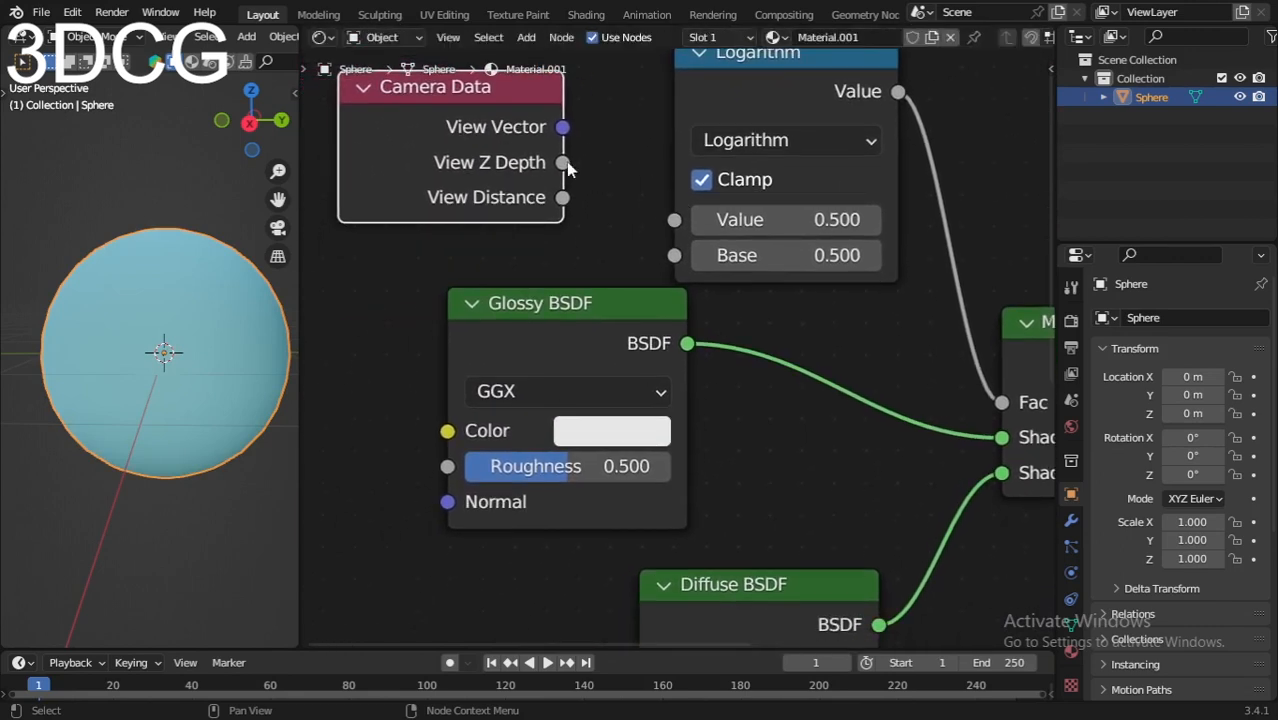
pyautogui.moveTo(563, 127); pyautogui.dragTo(674, 219)
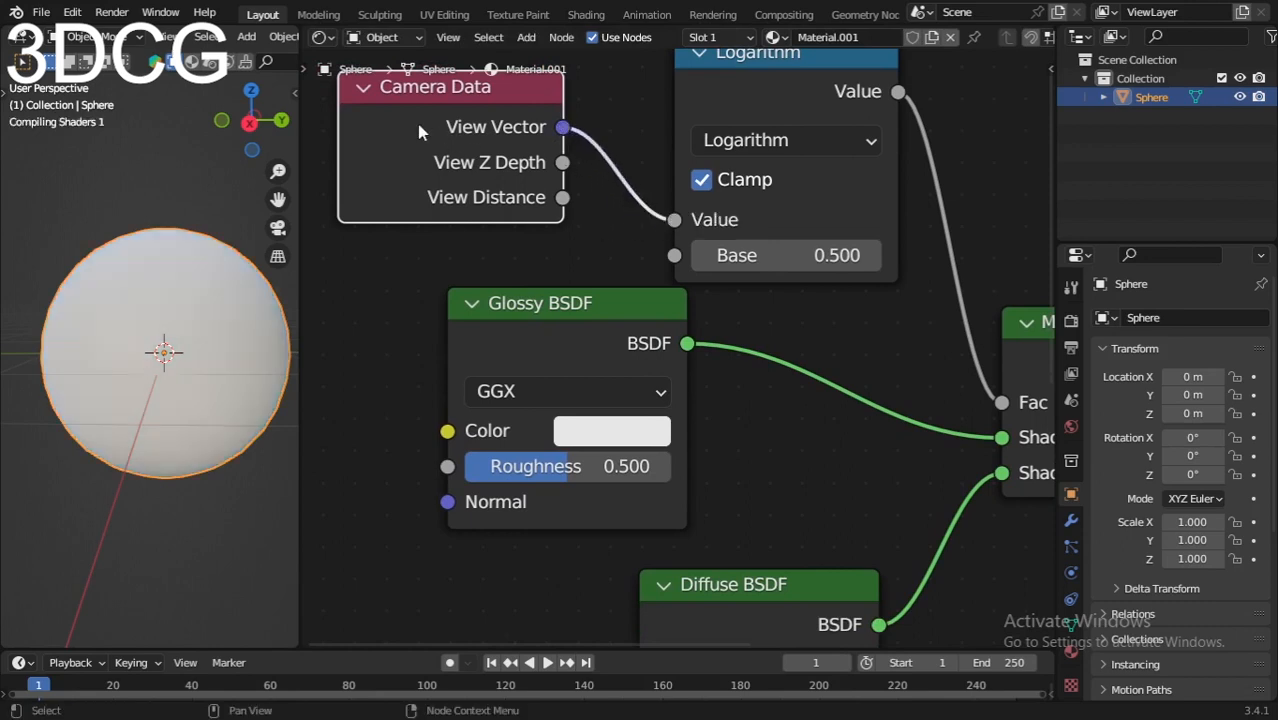
# Step: Connect Camera Data's View Z Depth output to the Logarithm's Base input, switching Clamp off and back on to compare the sphere's look
pyautogui.scroll(-2, 600, 208)
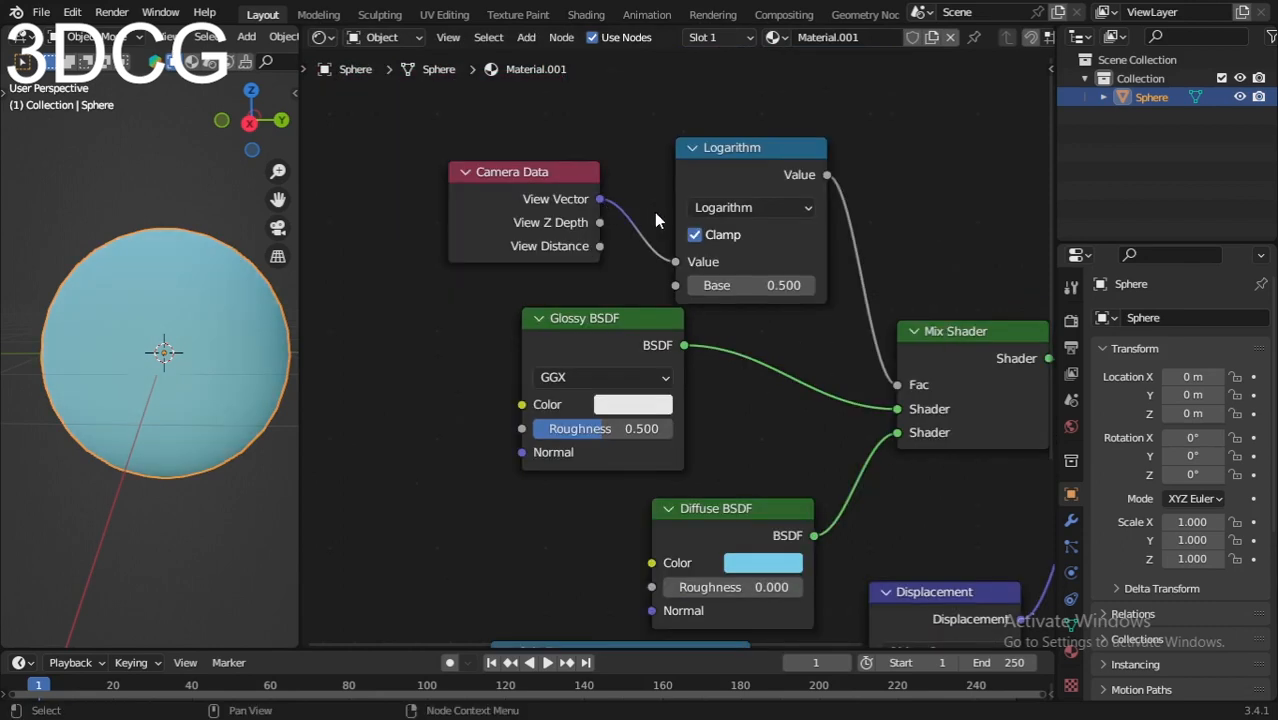
pyautogui.click(794, 235)
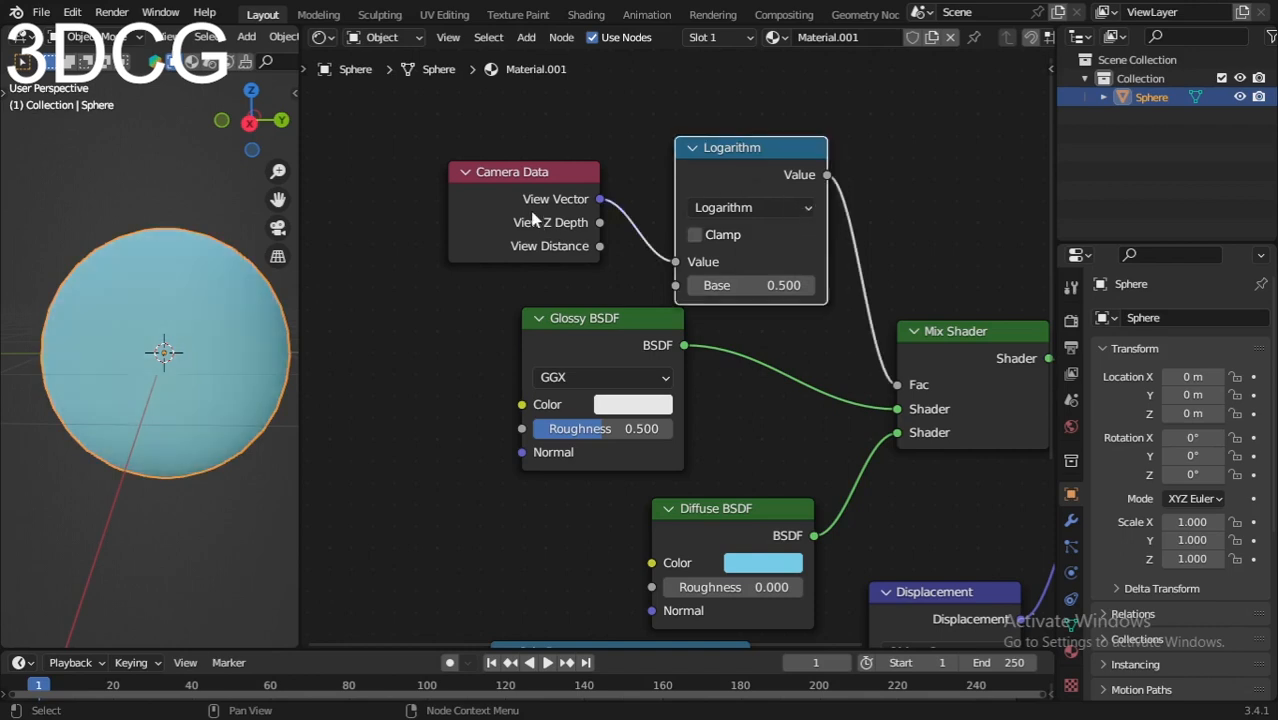
pyautogui.moveTo(466, 254); pyautogui.dragTo(451, 262)
pyautogui.moveTo(602, 254); pyautogui.dragTo(677, 285)
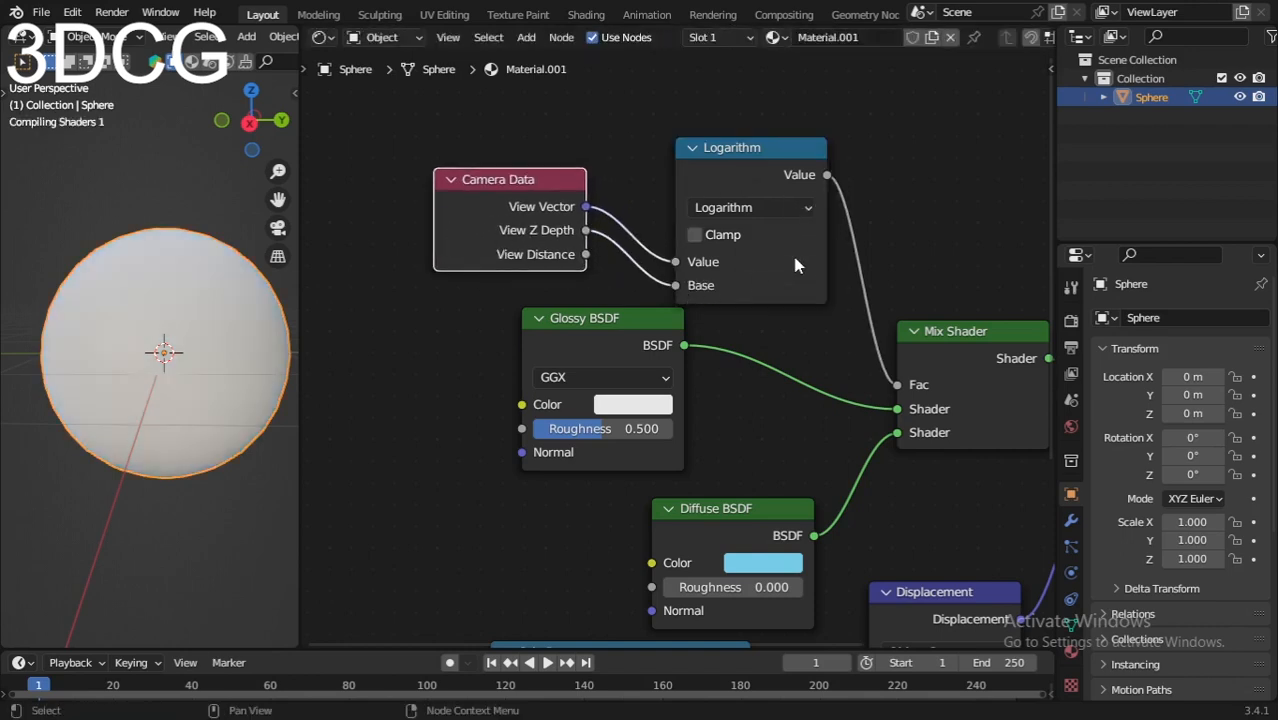
pyautogui.click(694, 236)
pyautogui.moveTo(155, 346)
pyautogui.mouseDown(button='middle')
pyautogui.moveTo(153, 471)
pyautogui.moveTo(203, 319)
pyautogui.moveTo(86, 342)
pyautogui.moveTo(61, 433)
pyautogui.moveTo(95, 339)
pyautogui.mouseUp(button='middle')
# Step: Add a Math node in the empty area beside the Glossy BSDF node
pyautogui.scroll(-2, 653, 362)
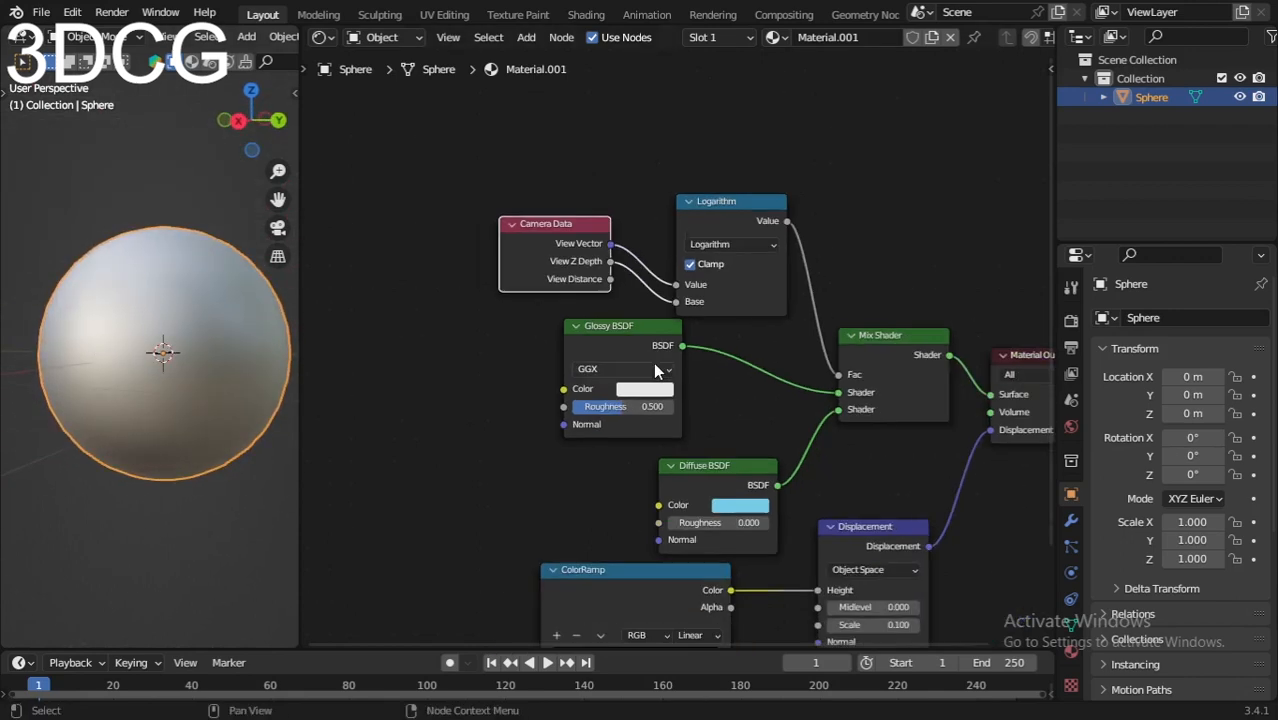
pyautogui.moveTo(793, 453); pyautogui.dragTo(854, 337, button='middle')
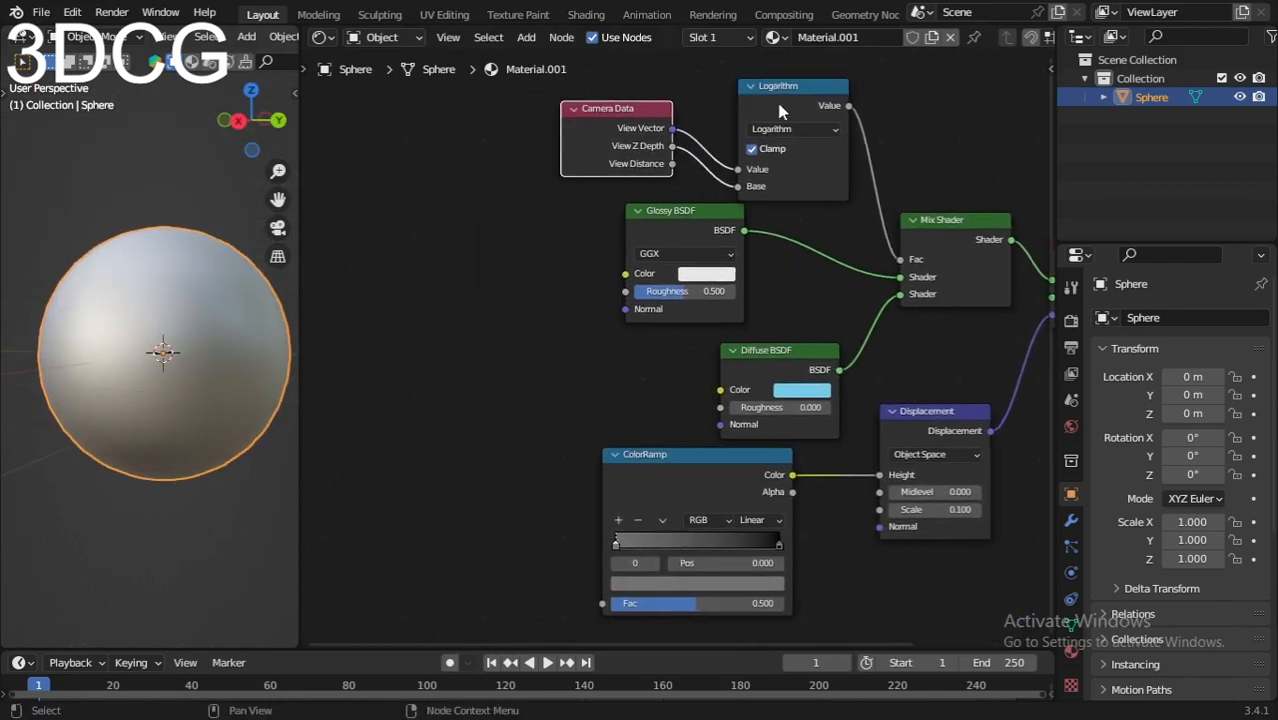
pyautogui.moveTo(559, 302); pyautogui.dragTo(613, 294, button='middle')
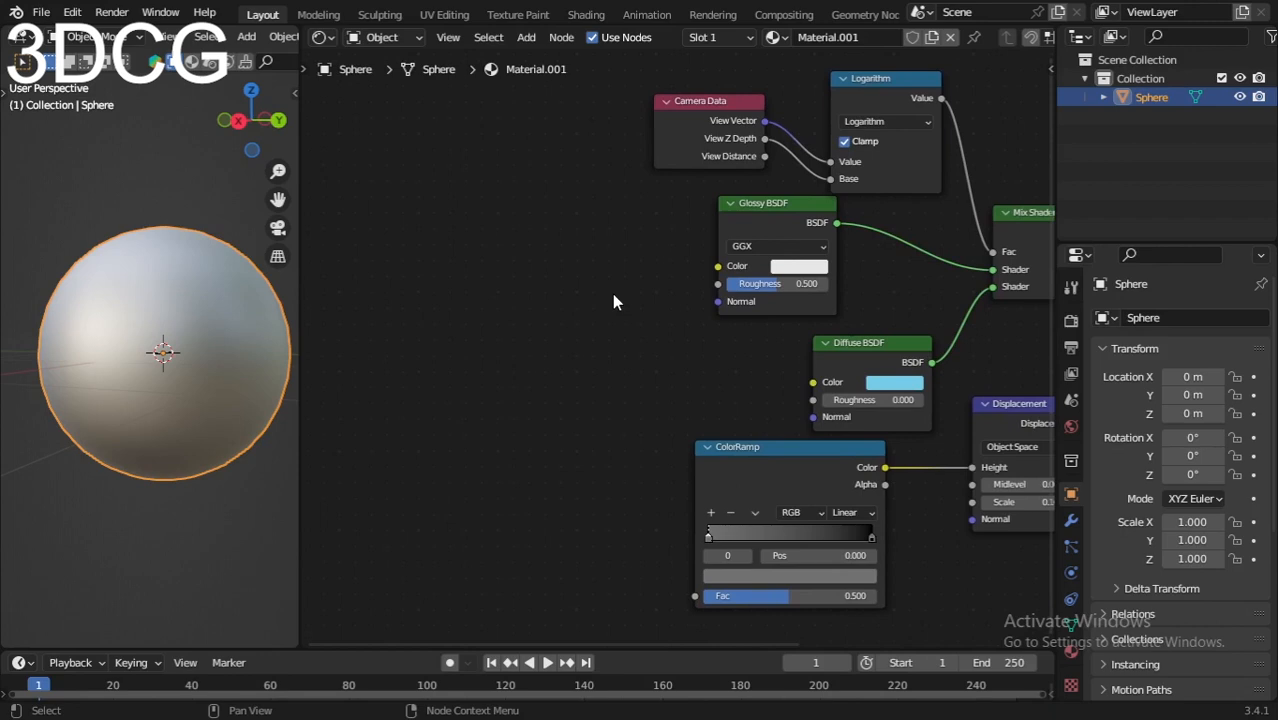
pyautogui.hotkey('shift', 'a')
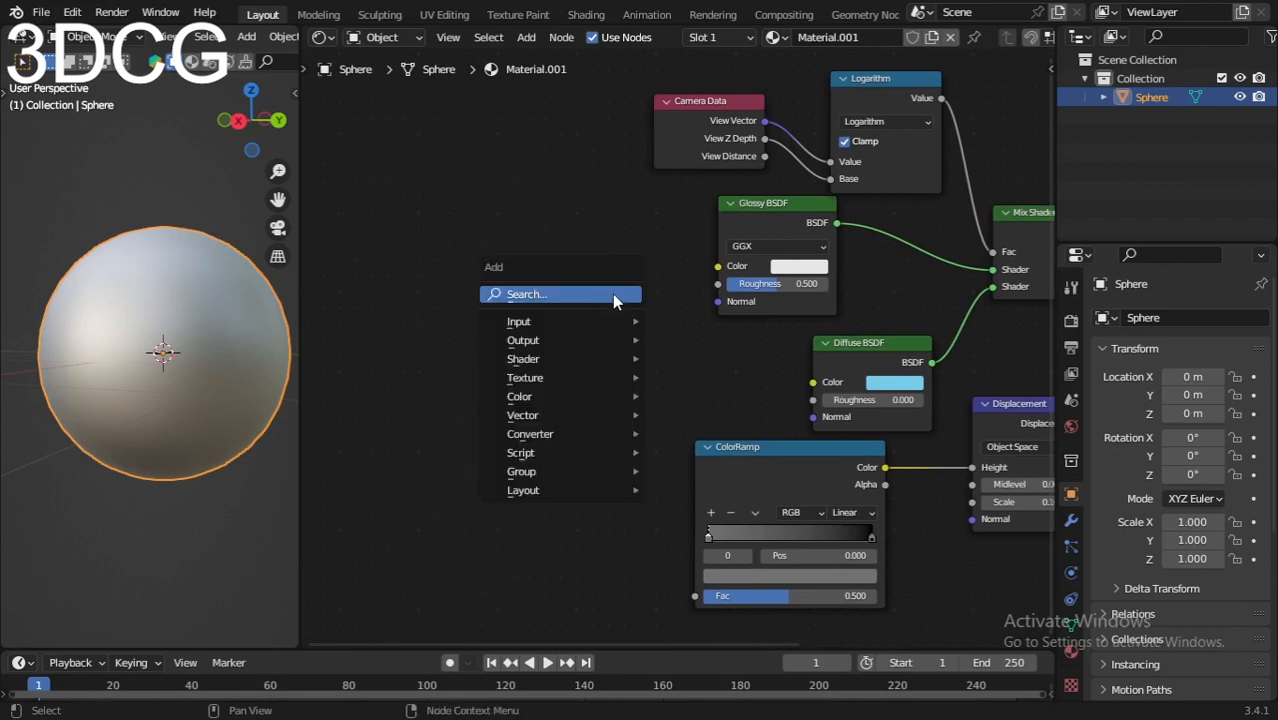
pyautogui.click(613, 295)
pyautogui.write('math')
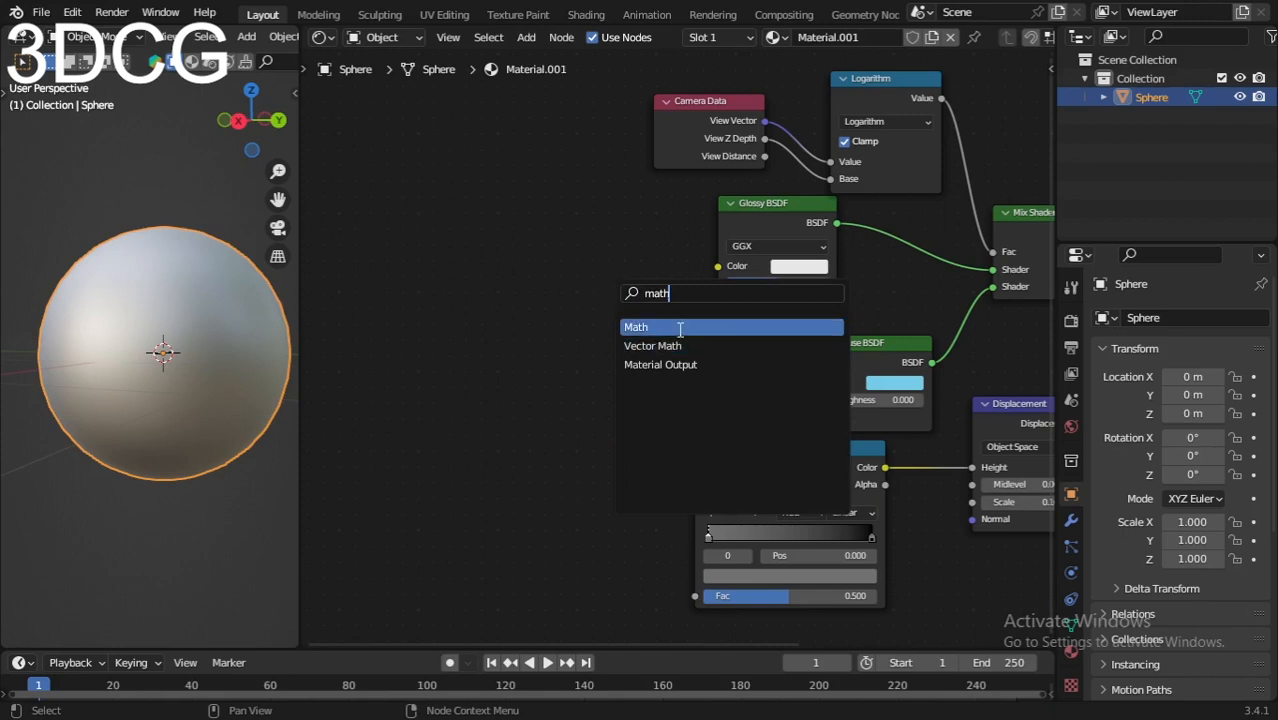
pyautogui.click(628, 327)
pyautogui.click(584, 312)
# Step: Set the new Math node's operation to Power and shift the node slightly towards the Glossy BSDF node
pyautogui.scroll(1, 585, 317)
pyautogui.click(537, 289)
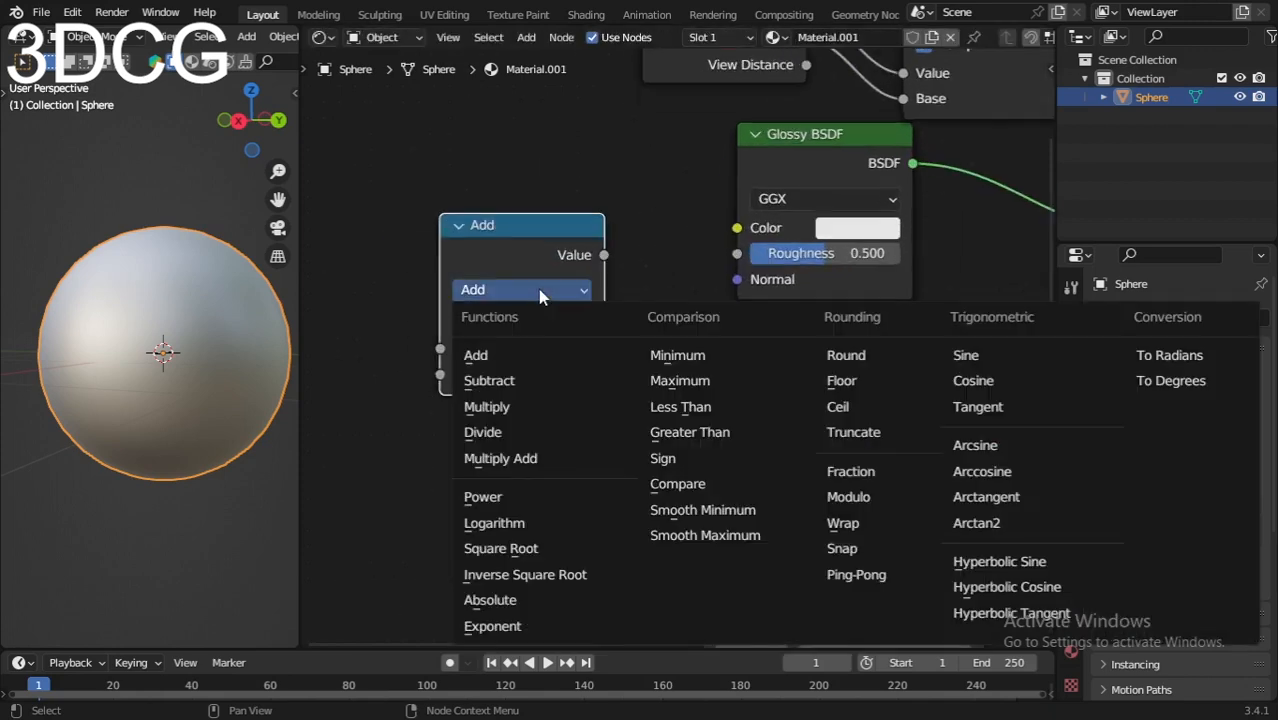
pyautogui.click(483, 496)
pyautogui.moveTo(510, 257); pyautogui.dragTo(545, 255)
# Step: Add a ColorRamp node before the Power node and connect its Color output to Power's Base input
pyautogui.scroll(-1, 440, 280)
pyautogui.moveTo(360, 304); pyautogui.dragTo(561, 326, button='middle')
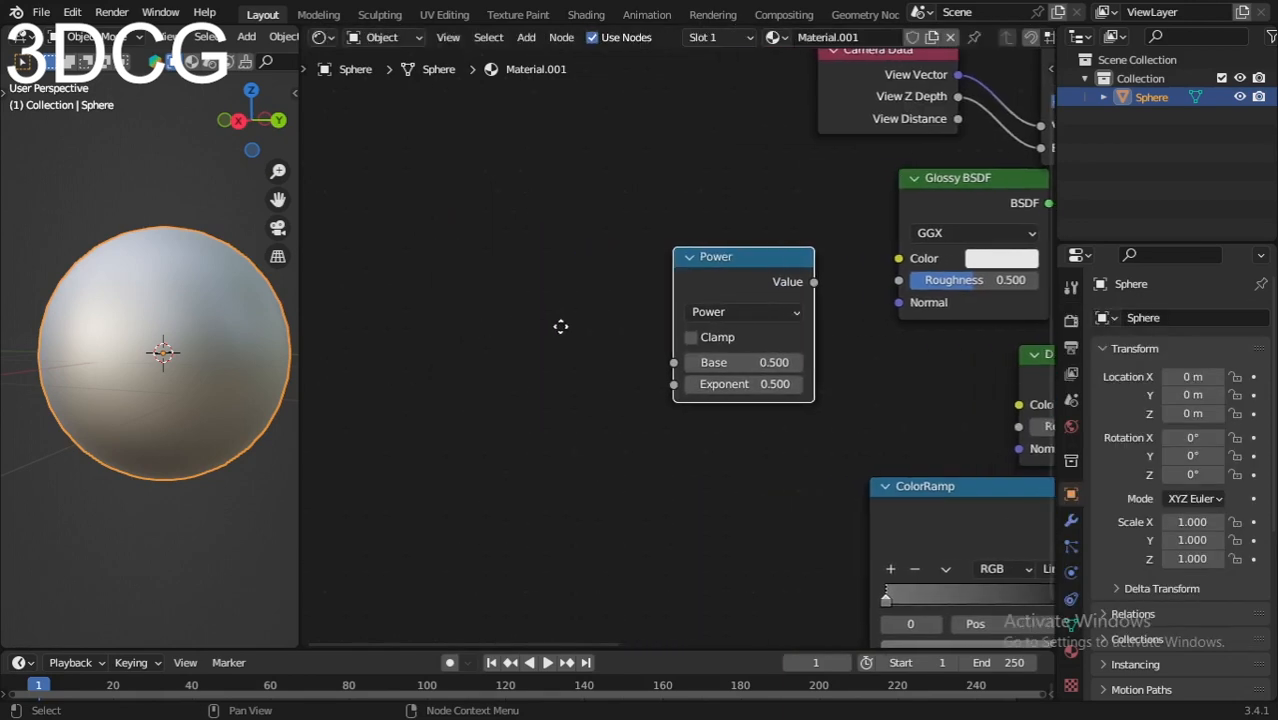
pyautogui.hotkey('shift', 'a')
pyautogui.click(480, 324)
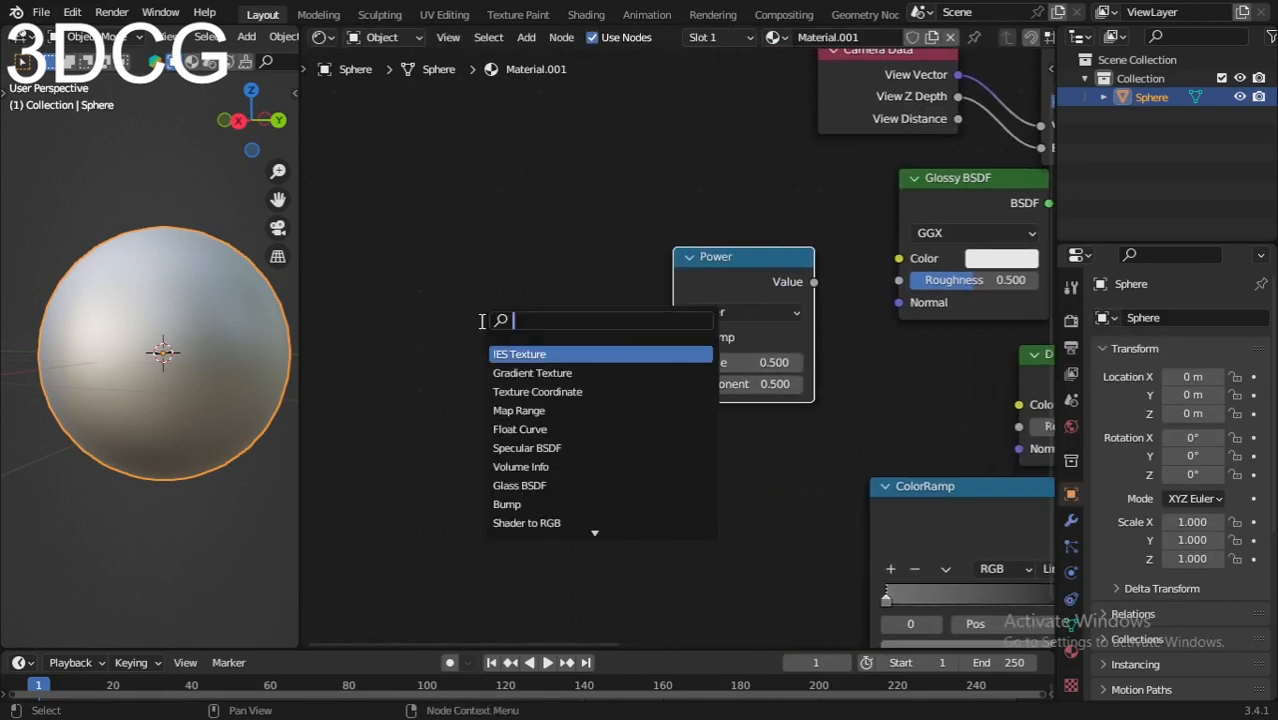
pyautogui.write('color')
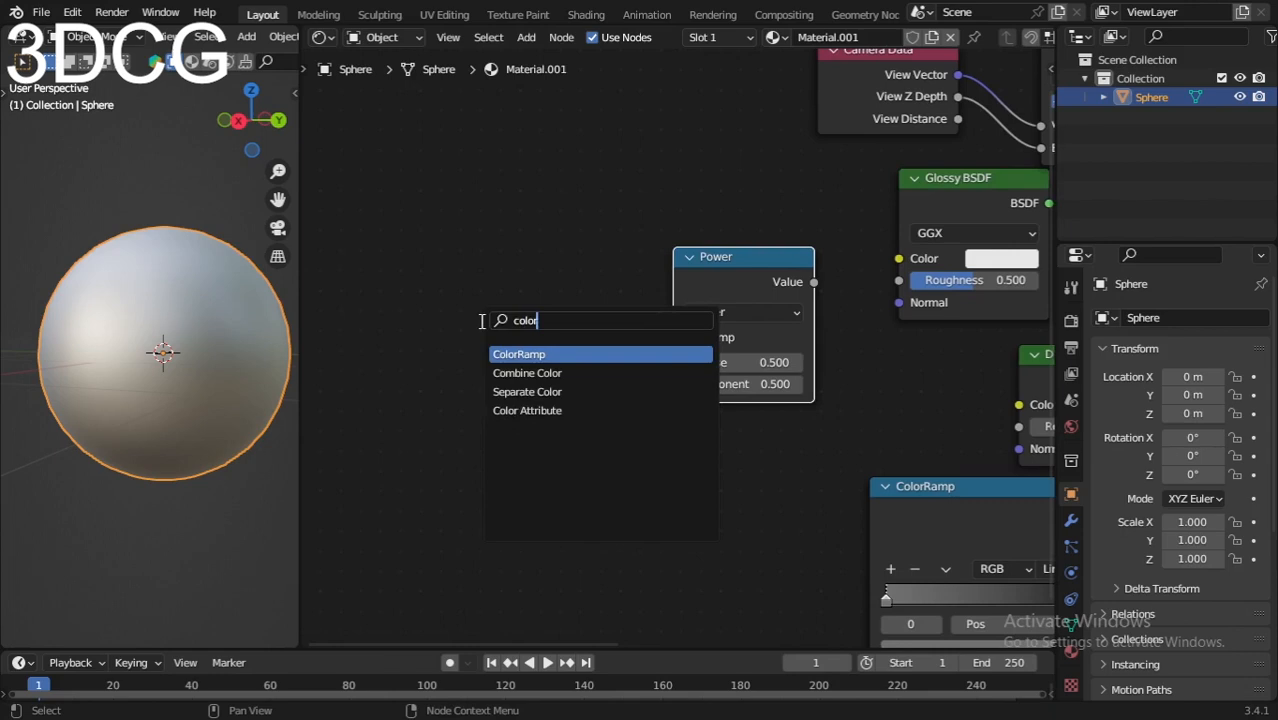
pyautogui.click(544, 352)
pyautogui.click(436, 314)
pyautogui.scroll(1, 620, 357)
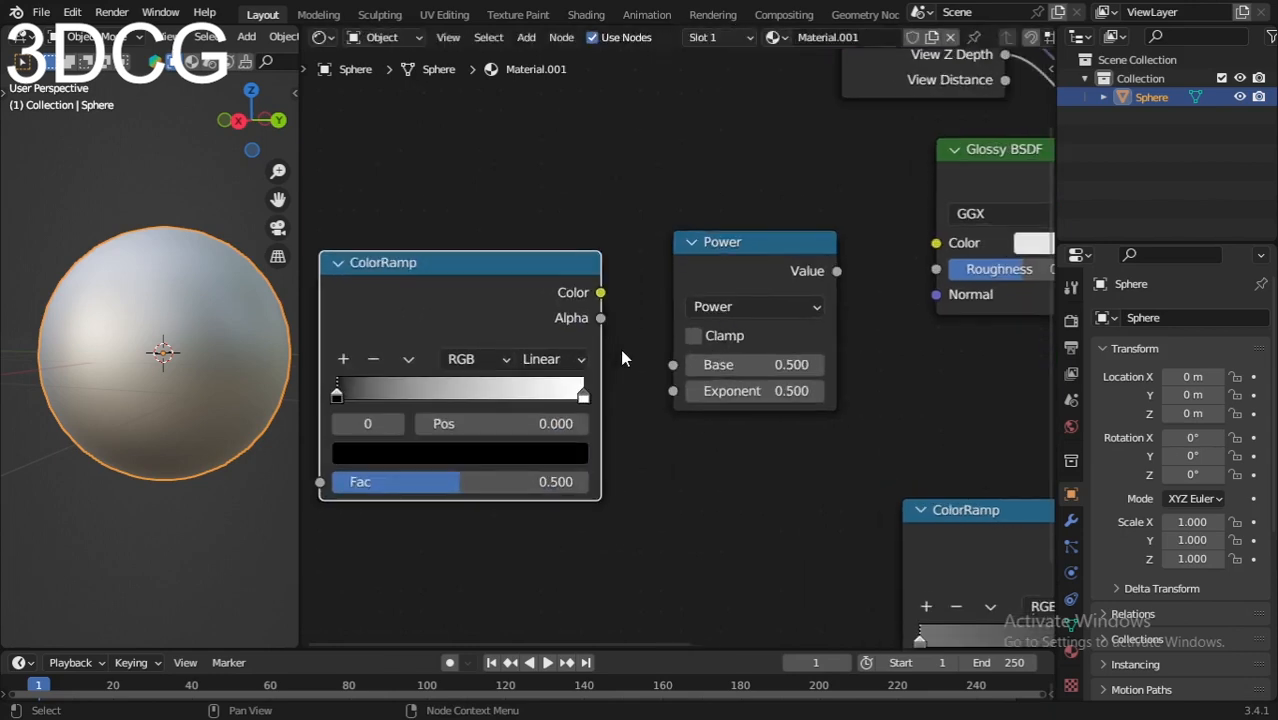
pyautogui.moveTo(600, 292); pyautogui.dragTo(673, 365)
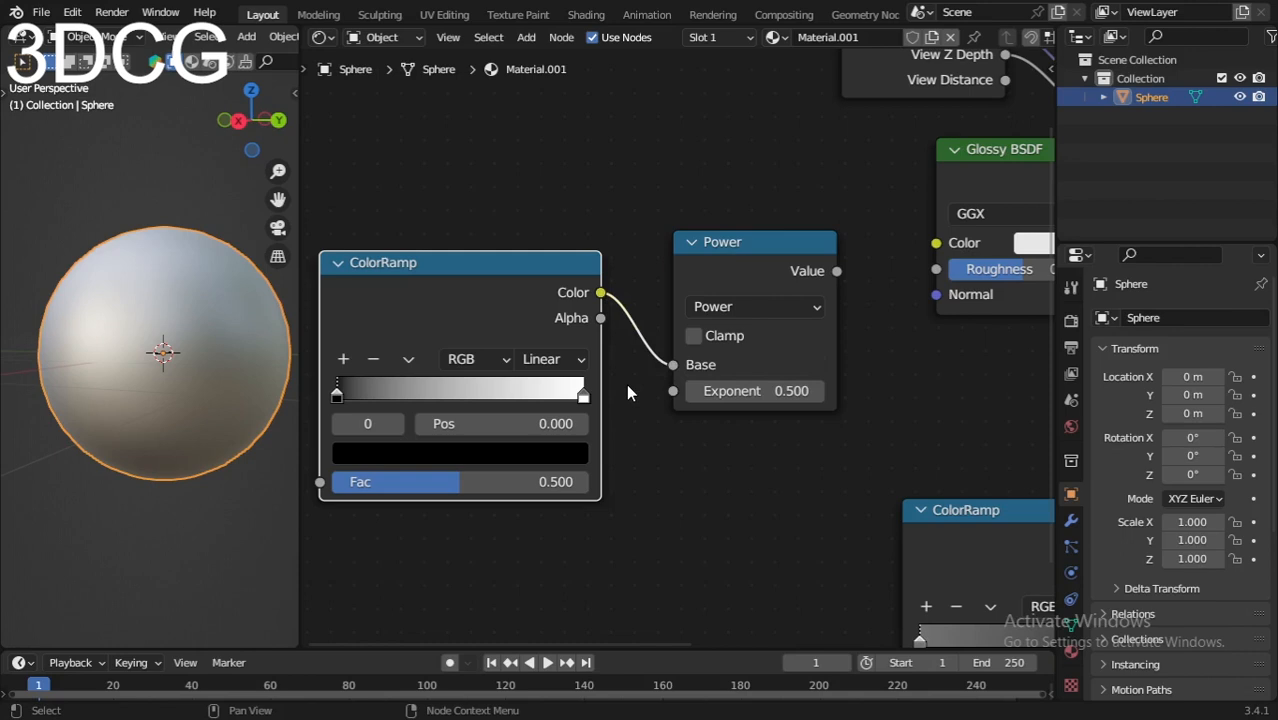
# Step: Move the Power node closer to the Glossy BSDF node and connect its Value output to the Glossy Roughness input
pyautogui.scroll(-1, 629, 390)
pyautogui.moveTo(900, 361); pyautogui.dragTo(730, 410, button='middle')
pyautogui.moveTo(811, 265); pyautogui.dragTo(767, 244)
pyautogui.moveTo(660, 339); pyautogui.dragTo(716, 329)
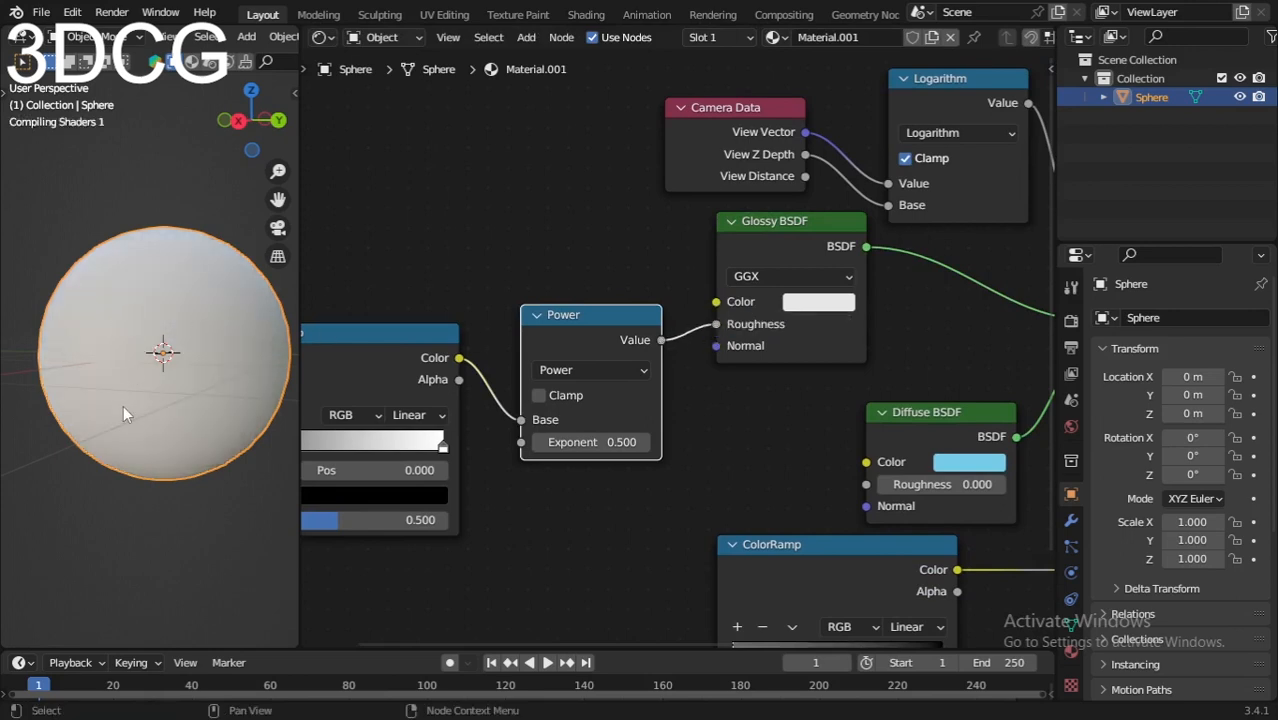
# Step: Set the interpolation of the ColorRamp feeding the Power node to Ease
pyautogui.scroll(-3, 147, 392)
pyautogui.moveTo(142, 394); pyautogui.dragTo(192, 400, button='middle')
pyautogui.scroll(2, 160, 381)
pyautogui.scroll(-5, 530, 438)
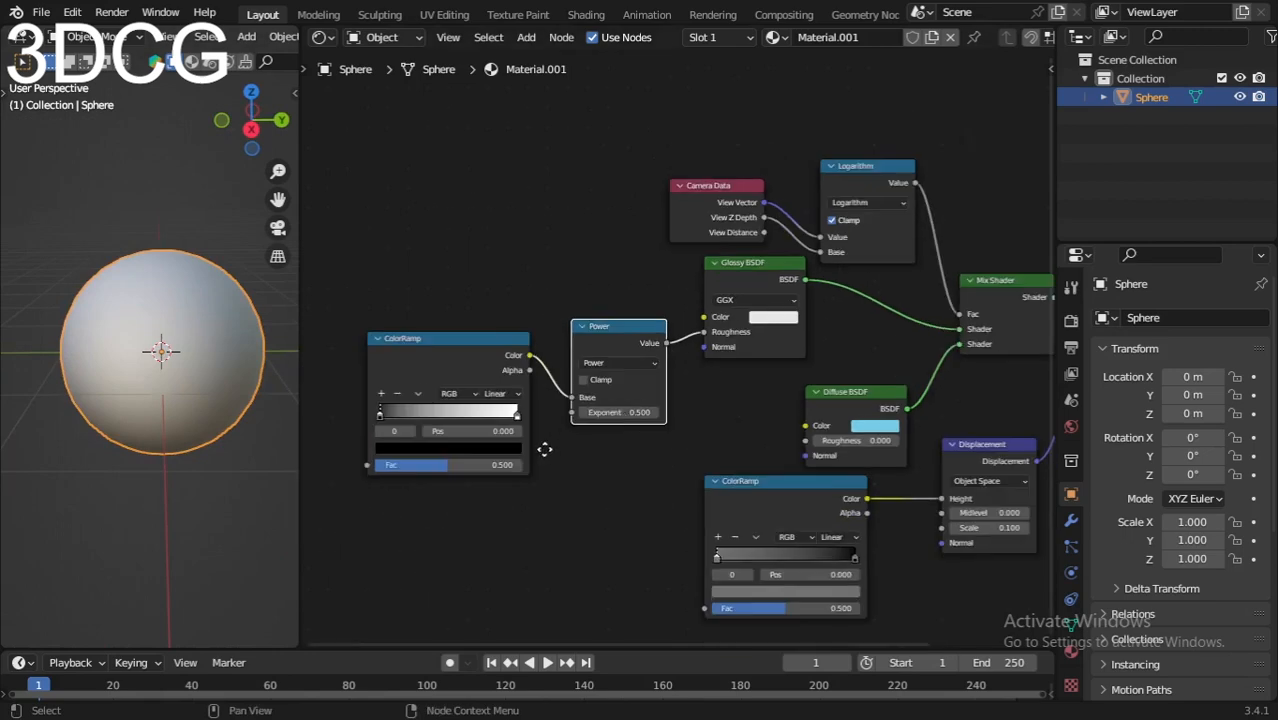
pyautogui.moveTo(542, 444); pyautogui.dragTo(648, 400, button='middle')
pyautogui.scroll(6, 650, 425)
pyautogui.moveTo(653, 445); pyautogui.dragTo(807, 459, button='middle')
pyautogui.scroll(2, 861, 465)
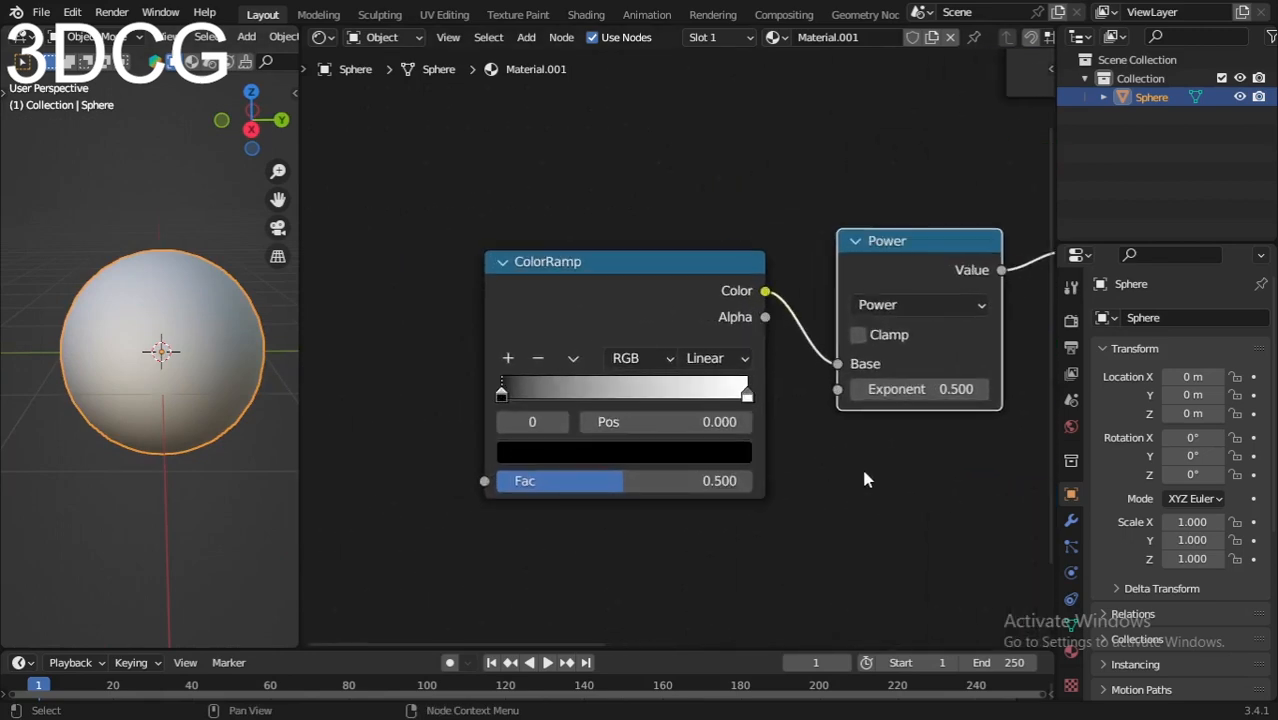
pyautogui.scroll(1, 865, 478)
pyautogui.click(727, 359)
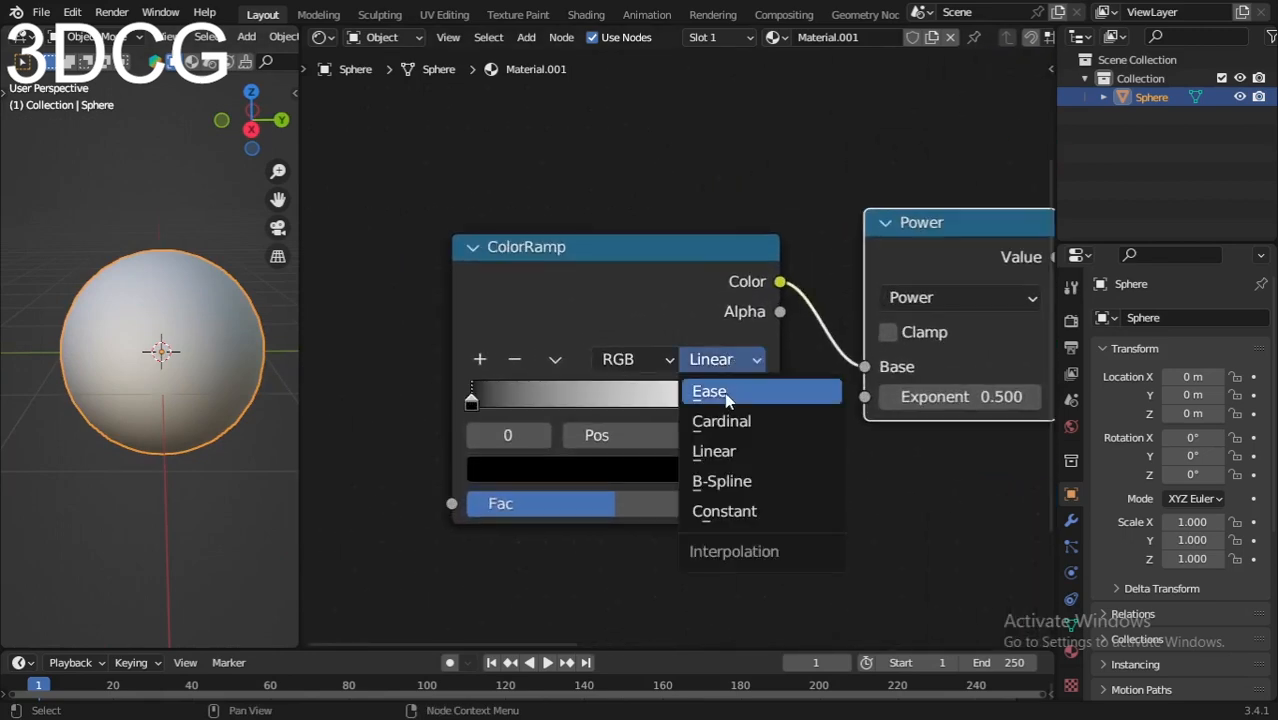
pyautogui.click(727, 393)
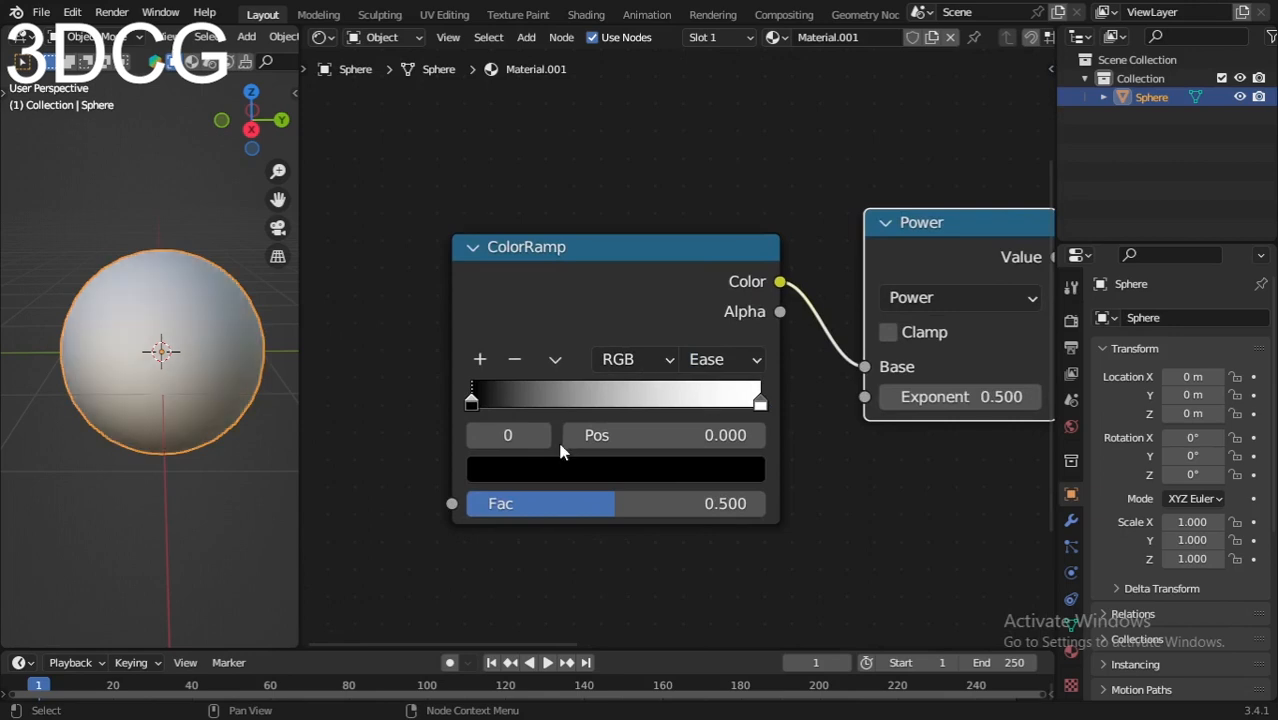
# Step: Add a middle stop at position 0.5 to the ColorRamp feeding the Power node and flip the ramp
pyautogui.scroll(2, 559, 442)
pyautogui.scroll(-1, 525, 417)
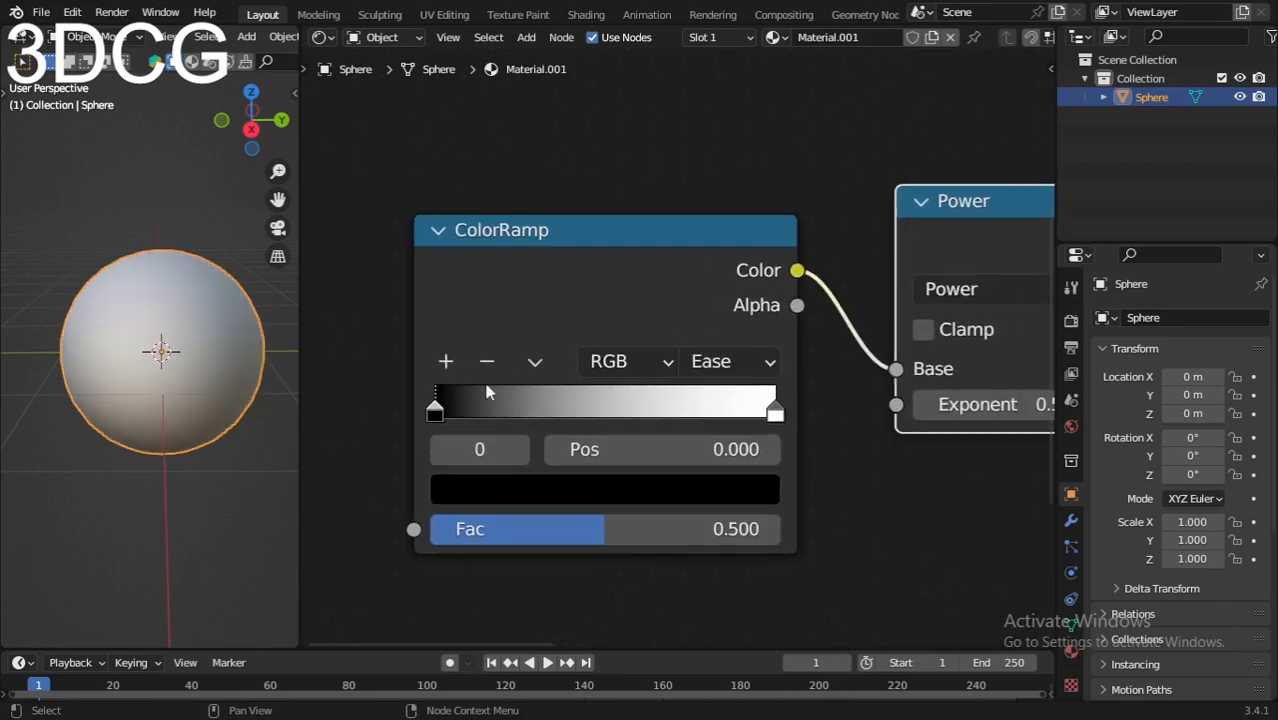
pyautogui.click(446, 362)
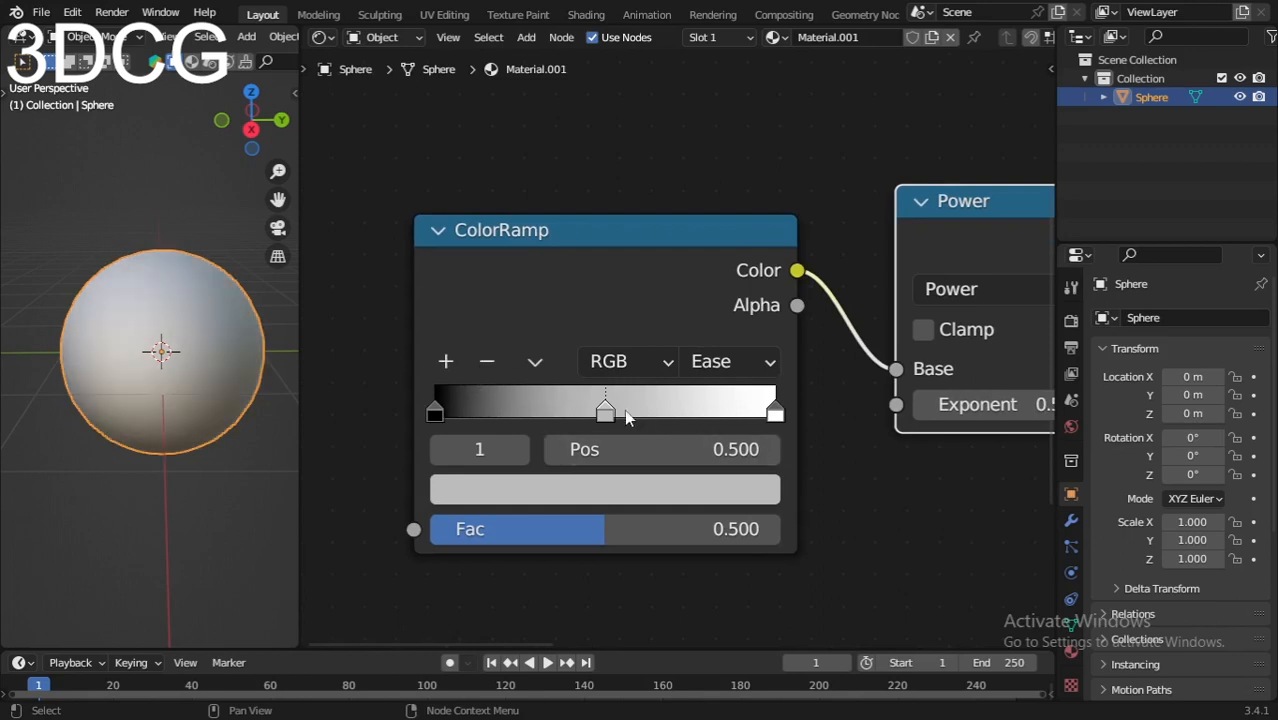
pyautogui.click(535, 361)
pyautogui.click(595, 398)
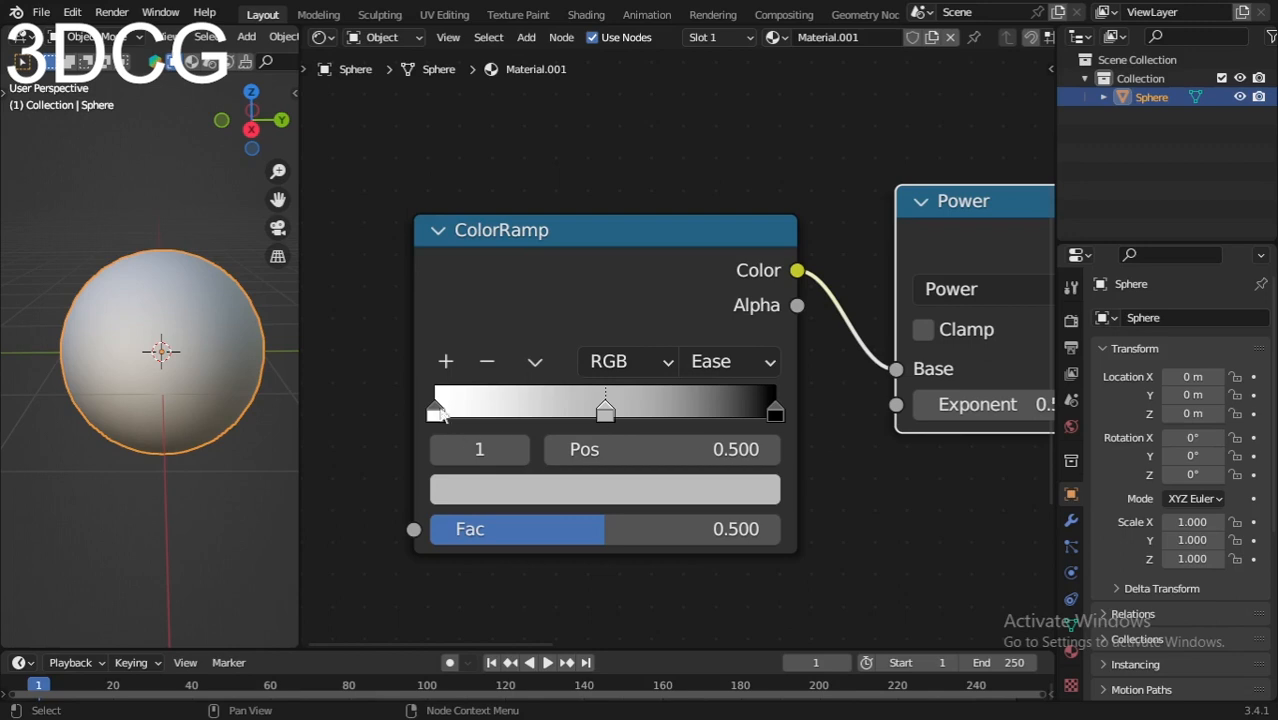
# Step: Move the ramp's white first stop to position 0.005 and open its hex color value
pyautogui.click(437, 407)
pyautogui.click(605, 410)
pyautogui.moveTo(438, 413); pyautogui.dragTo(440, 414)
pyautogui.click(535, 490)
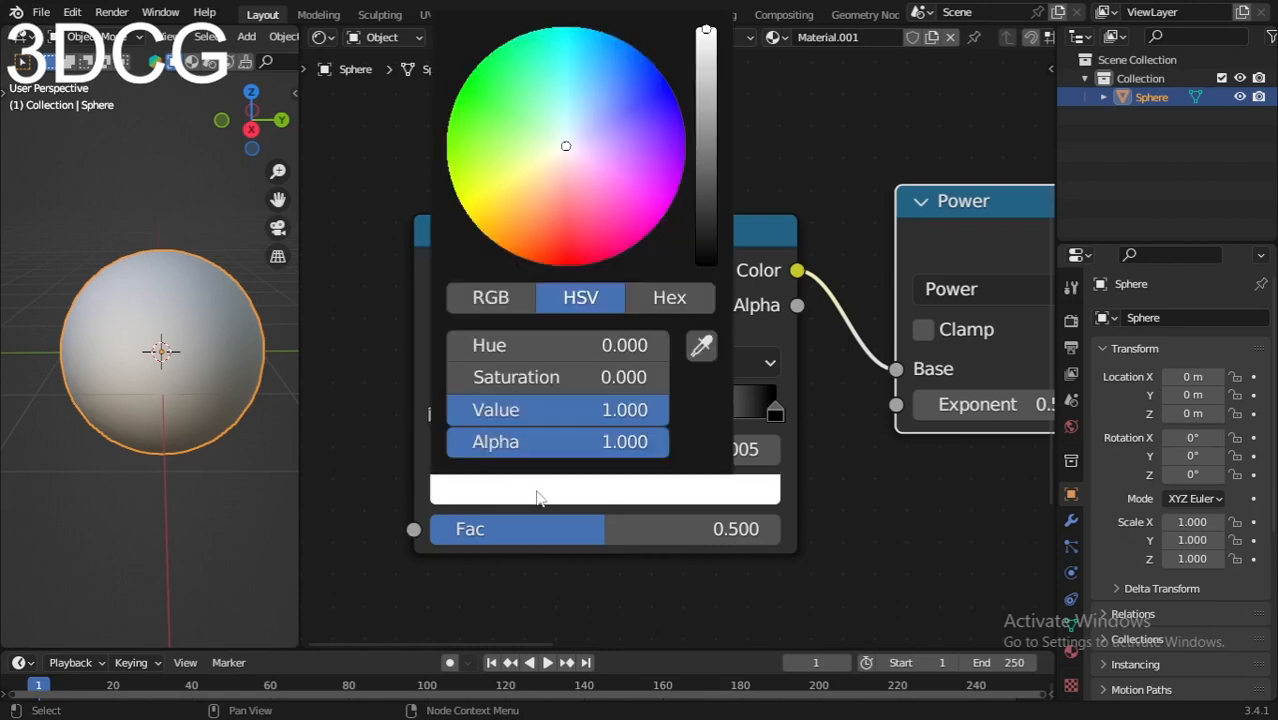
pyautogui.click(670, 300)
pyautogui.click(590, 348)
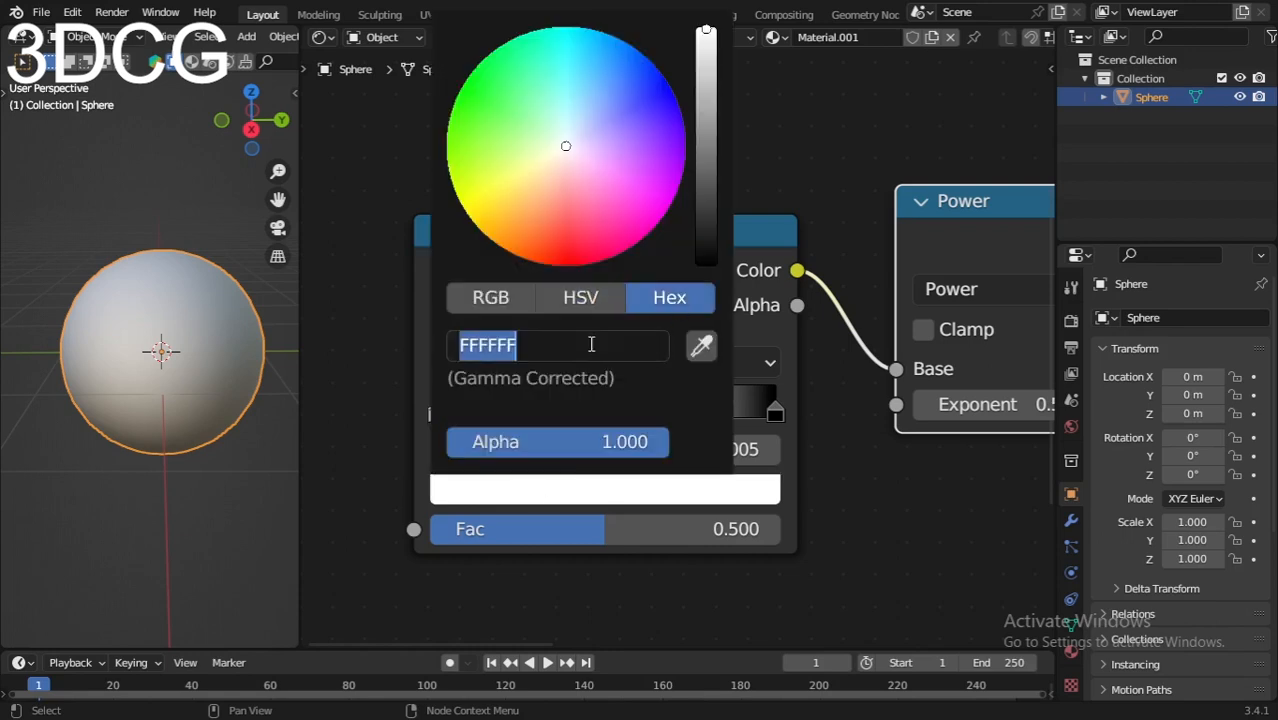
pyautogui.click(342, 327)
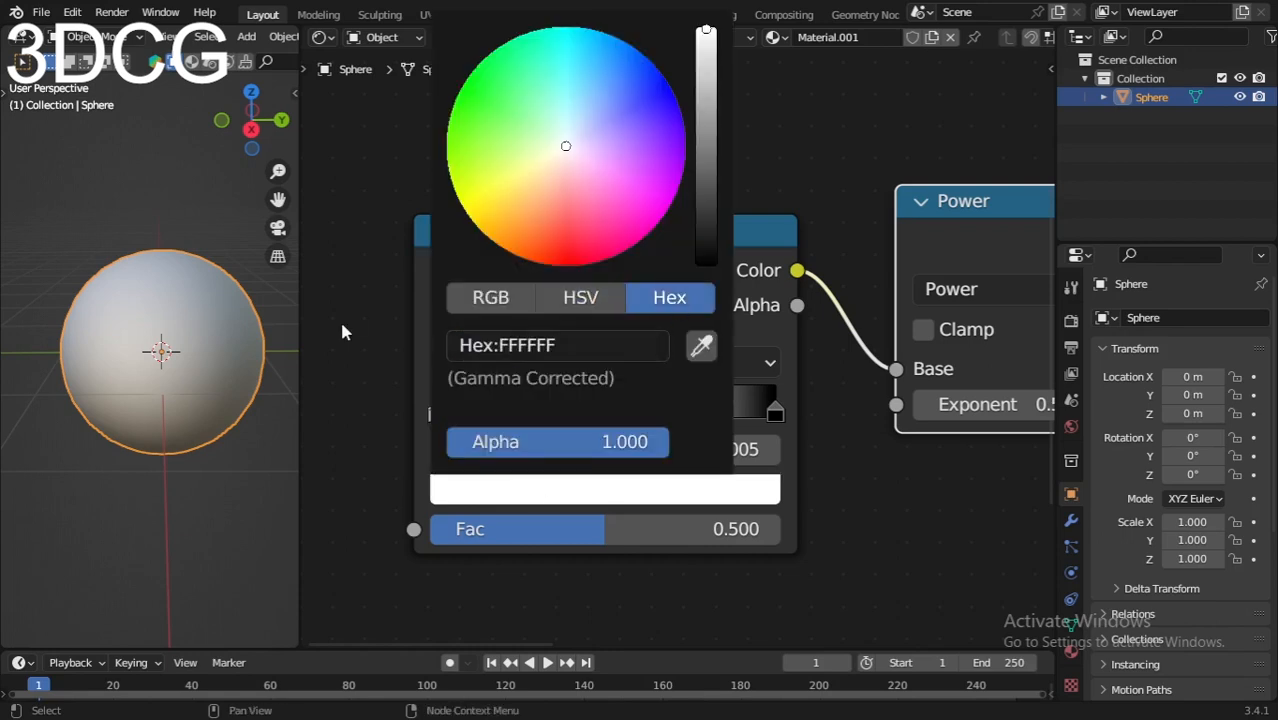
# Step: Set the color of the ramp's middle stop to hex FFFFFF
pyautogui.click(609, 406)
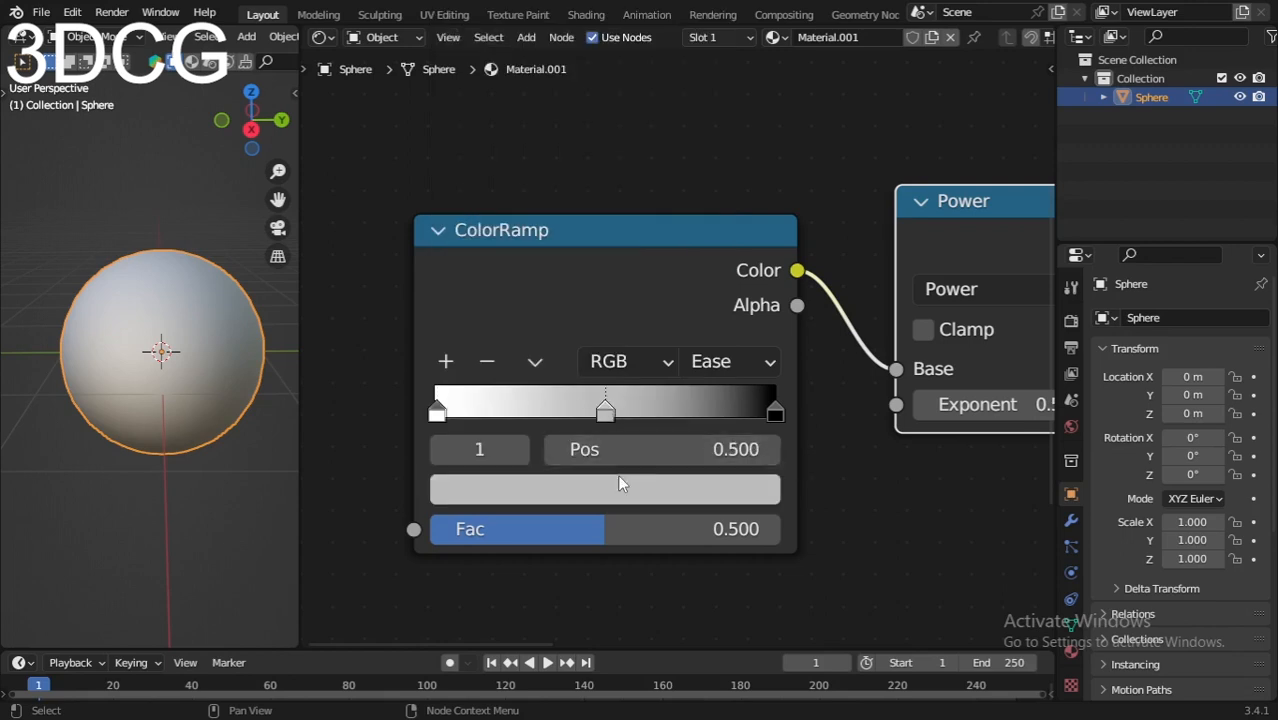
pyautogui.click(622, 487)
pyautogui.click(636, 350)
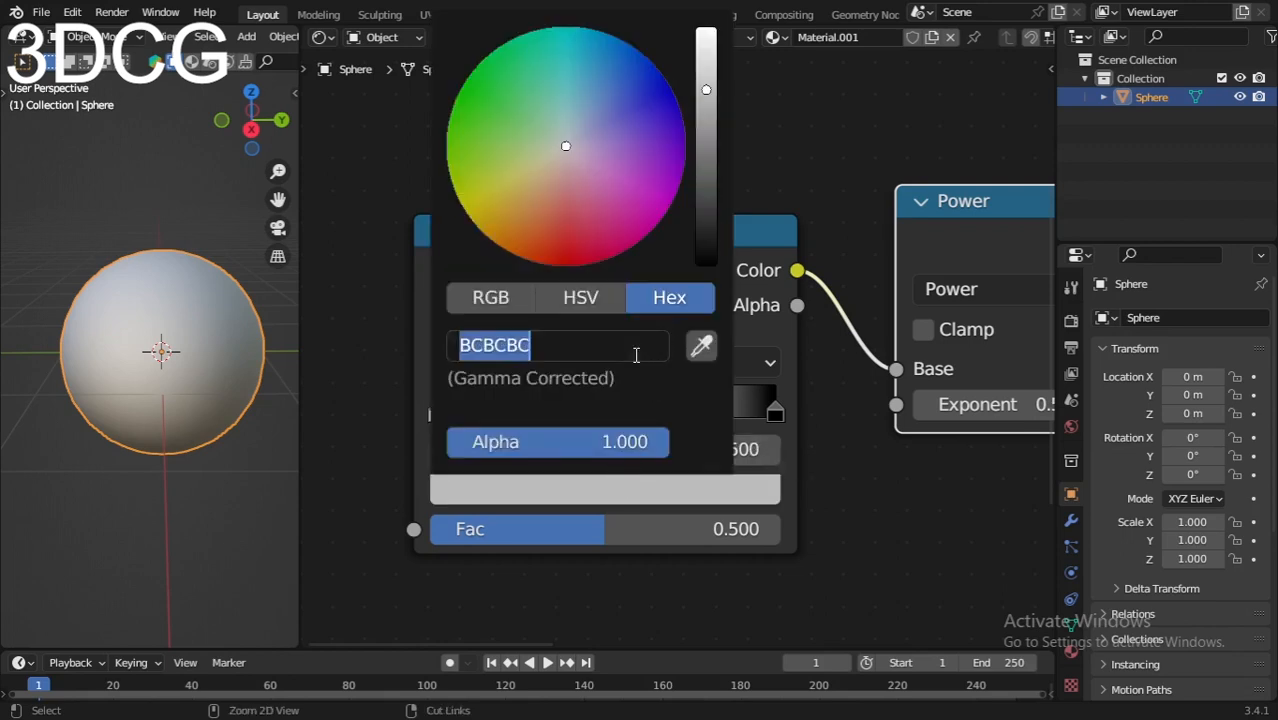
pyautogui.write('FFFFFF')
pyautogui.press('Return')
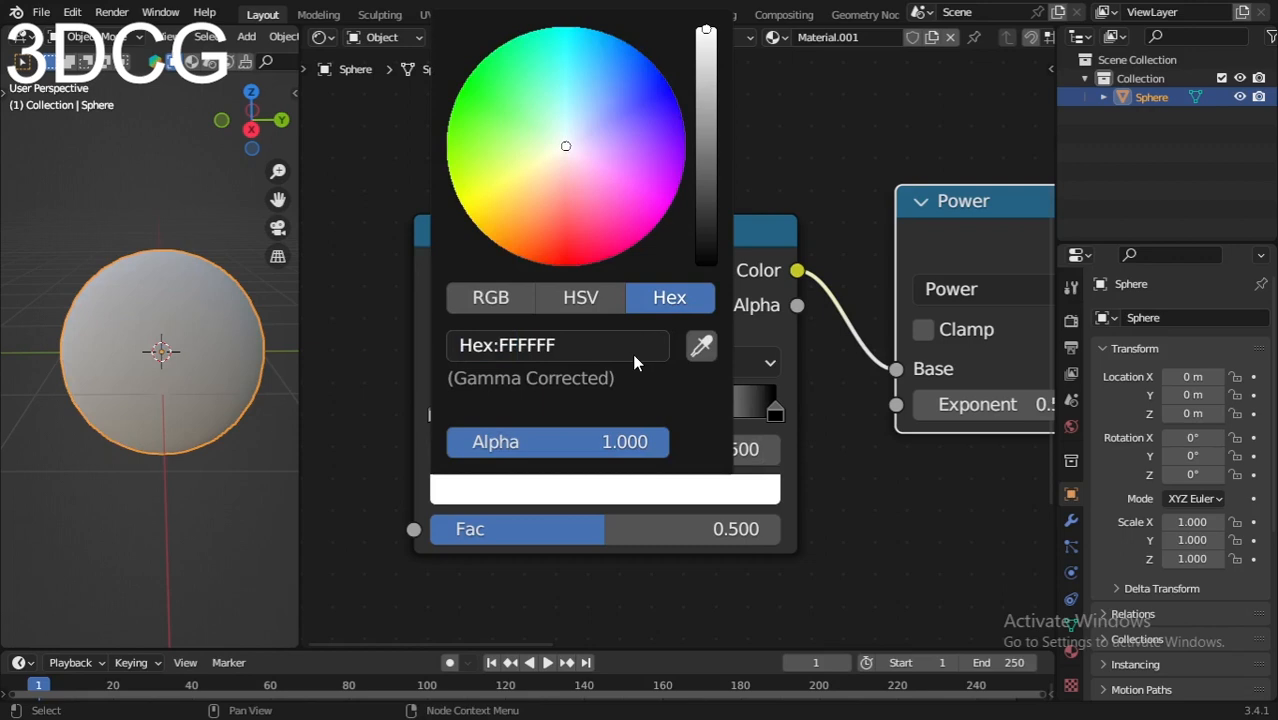
# Step: Move the ramp's middle white stop to position 0.695 and its black stop to 0.873, inspecting the sphere
pyautogui.scroll(1, 825, 490)
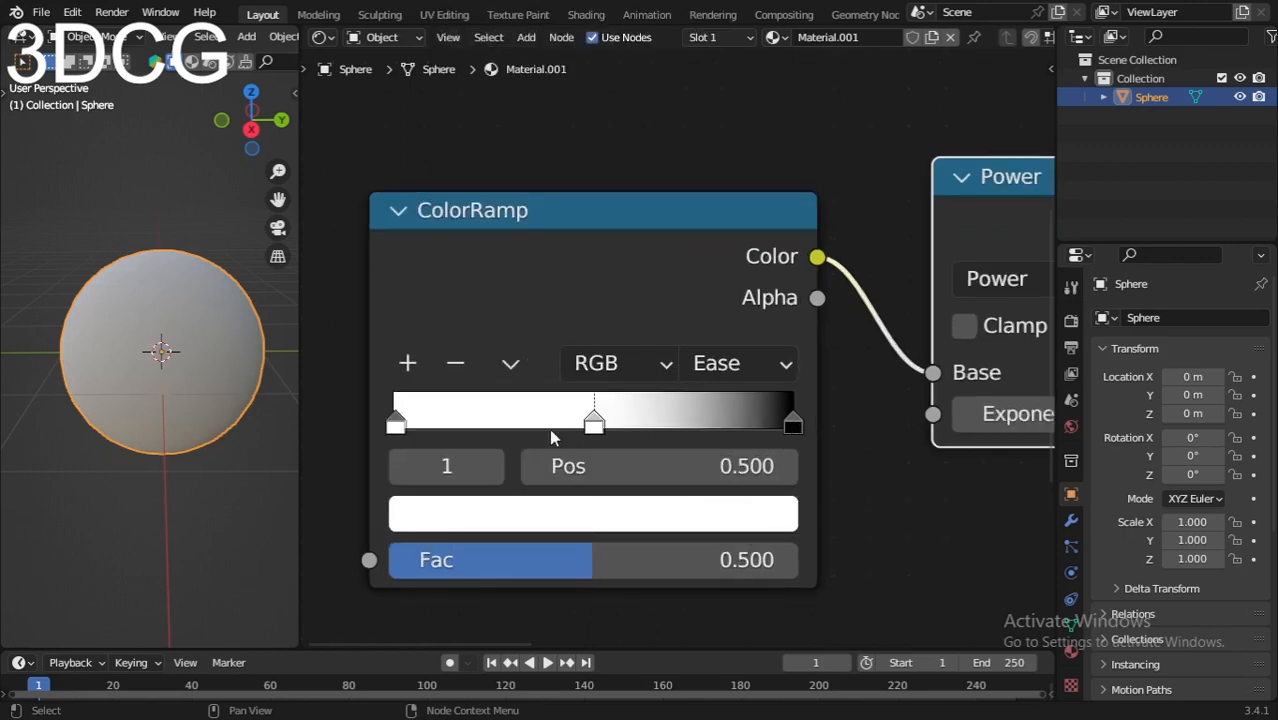
pyautogui.moveTo(600, 428); pyautogui.dragTo(671, 427)
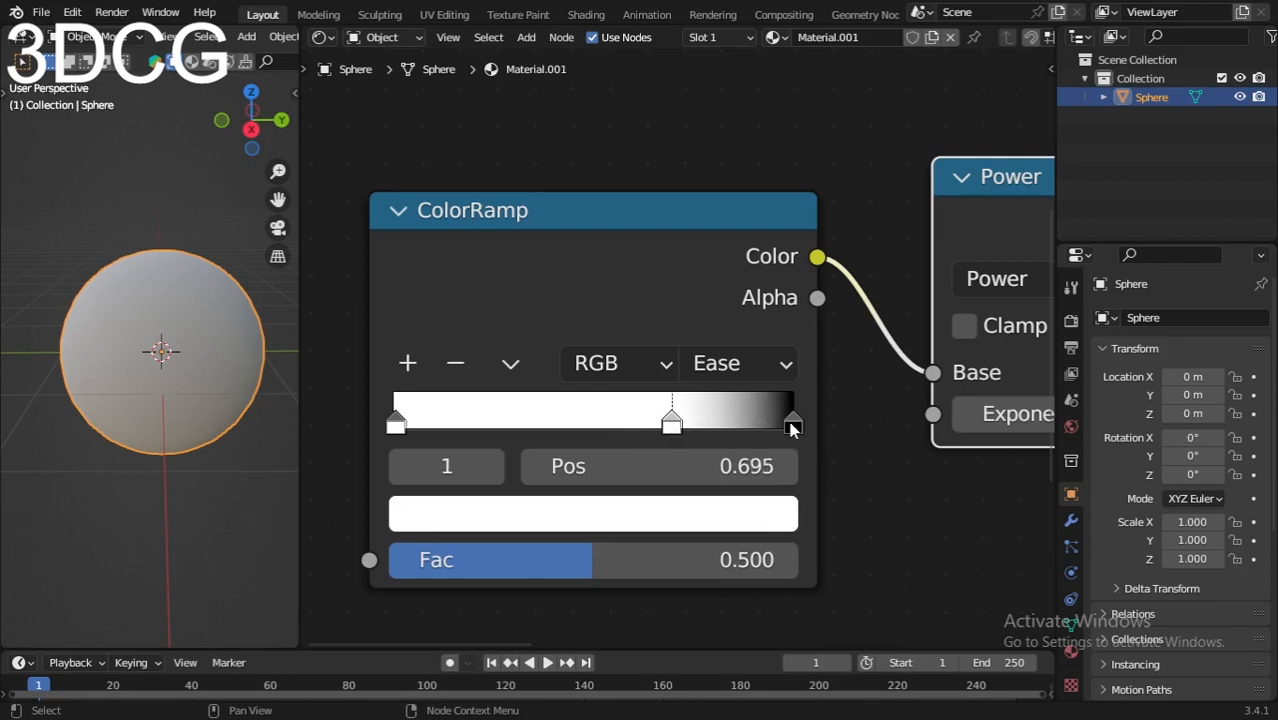
pyautogui.moveTo(792, 424); pyautogui.dragTo(743, 422)
pyautogui.scroll(-4, 830, 471)
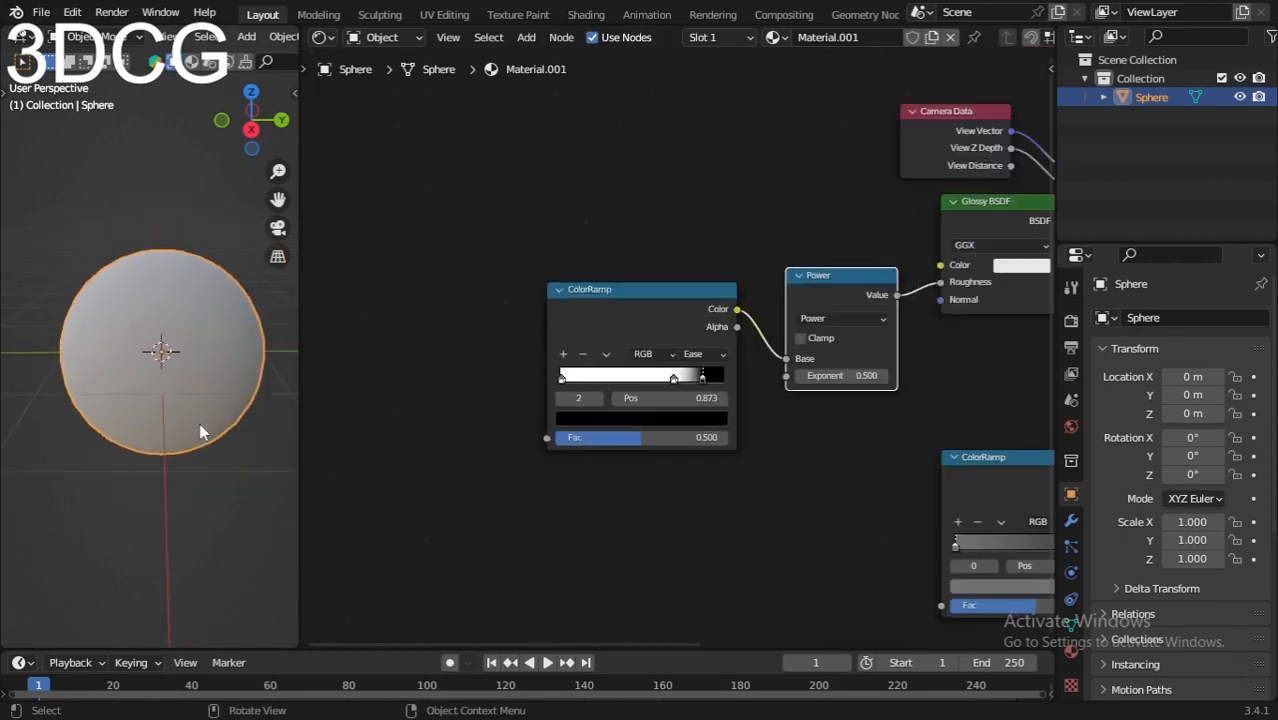
pyautogui.moveTo(200, 432); pyautogui.dragTo(100, 354, button='middle')
# Step: Add another ColorRamp node in the empty space before the ColorRamp that feeds the Power node
pyautogui.scroll(2, 676, 505)
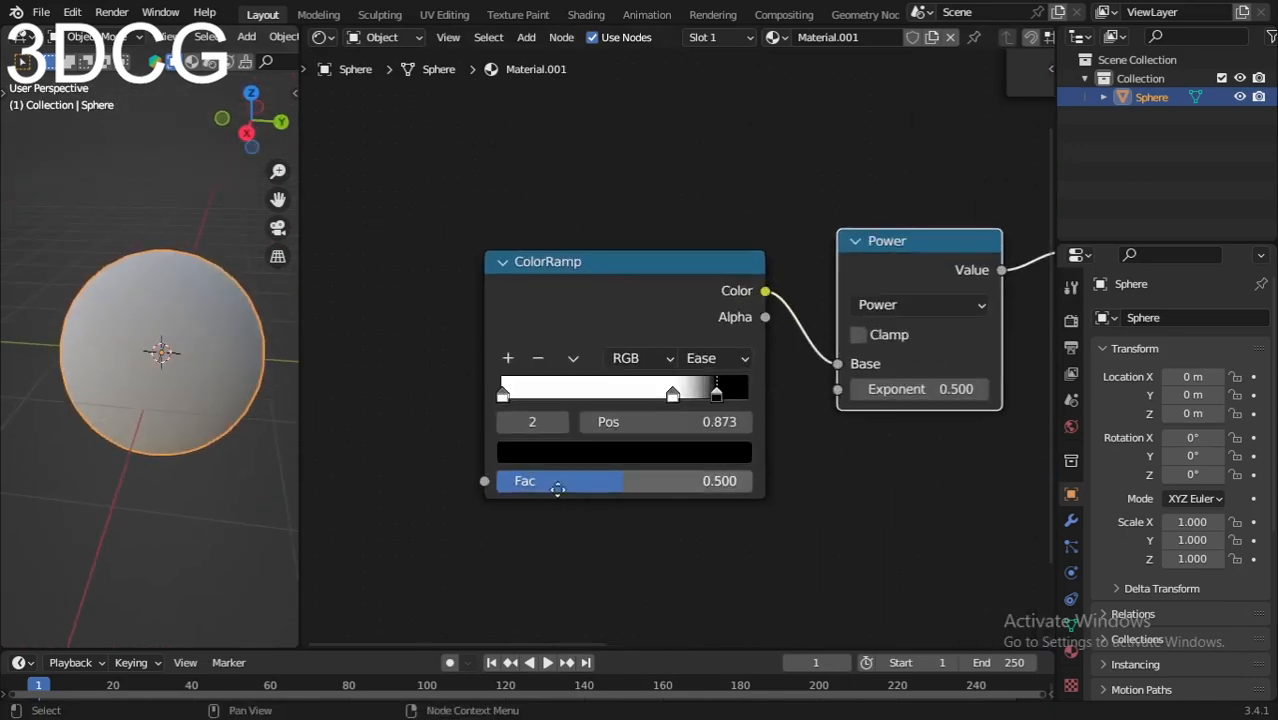
pyautogui.moveTo(557, 489); pyautogui.dragTo(754, 478, button='middle')
pyautogui.scroll(-4, 514, 410)
pyautogui.moveTo(521, 423); pyautogui.dragTo(573, 443, button='middle')
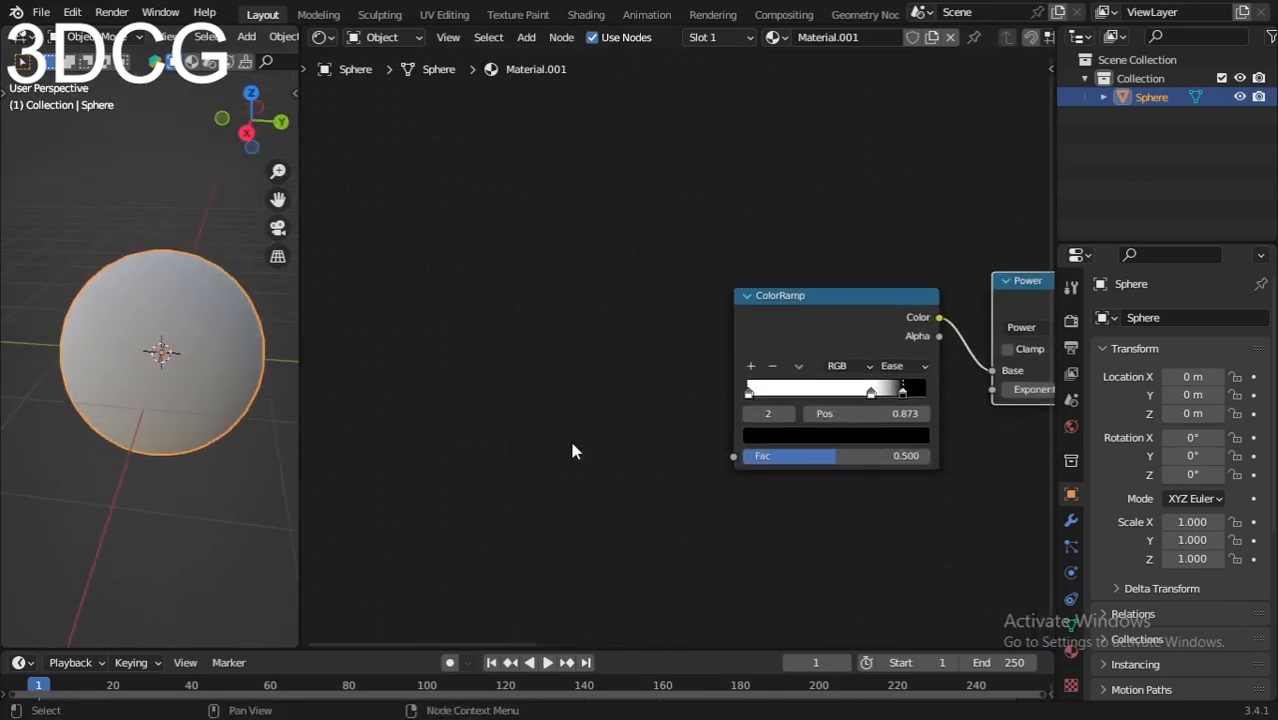
pyautogui.click(537, 358)
pyautogui.hotkey('shift', 'a')
pyautogui.click(536, 359)
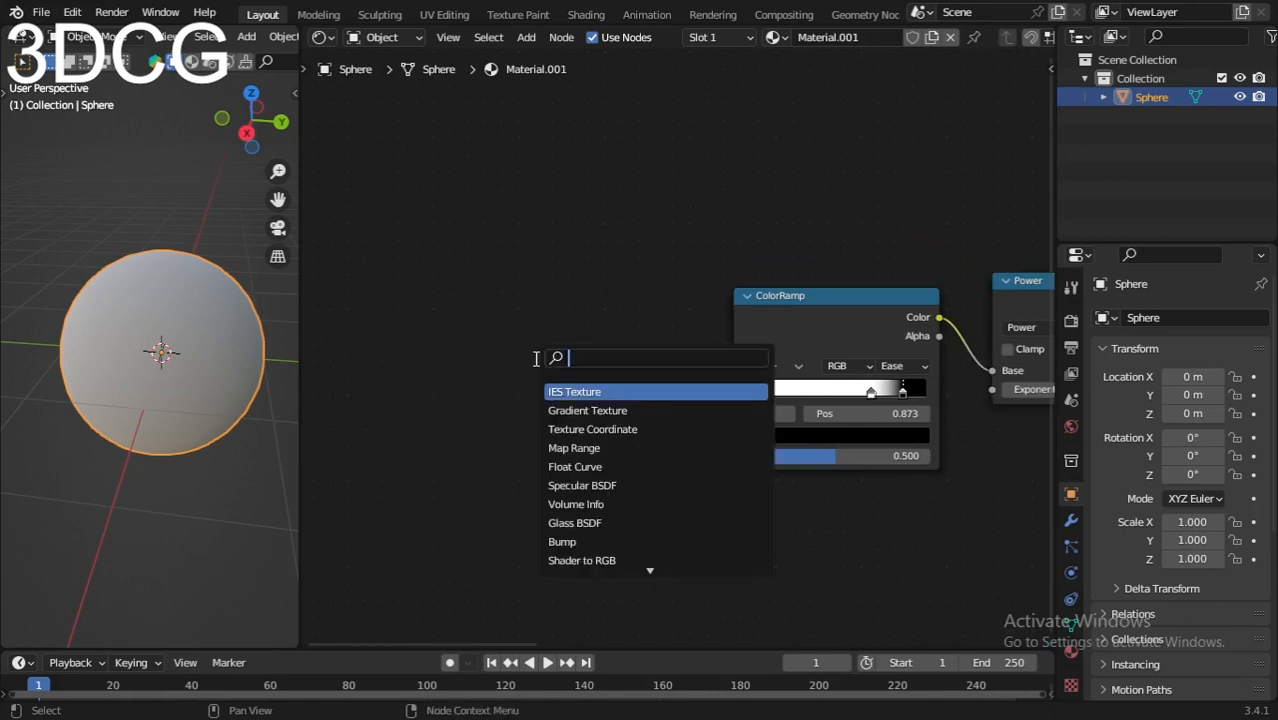
pyautogui.write('color')
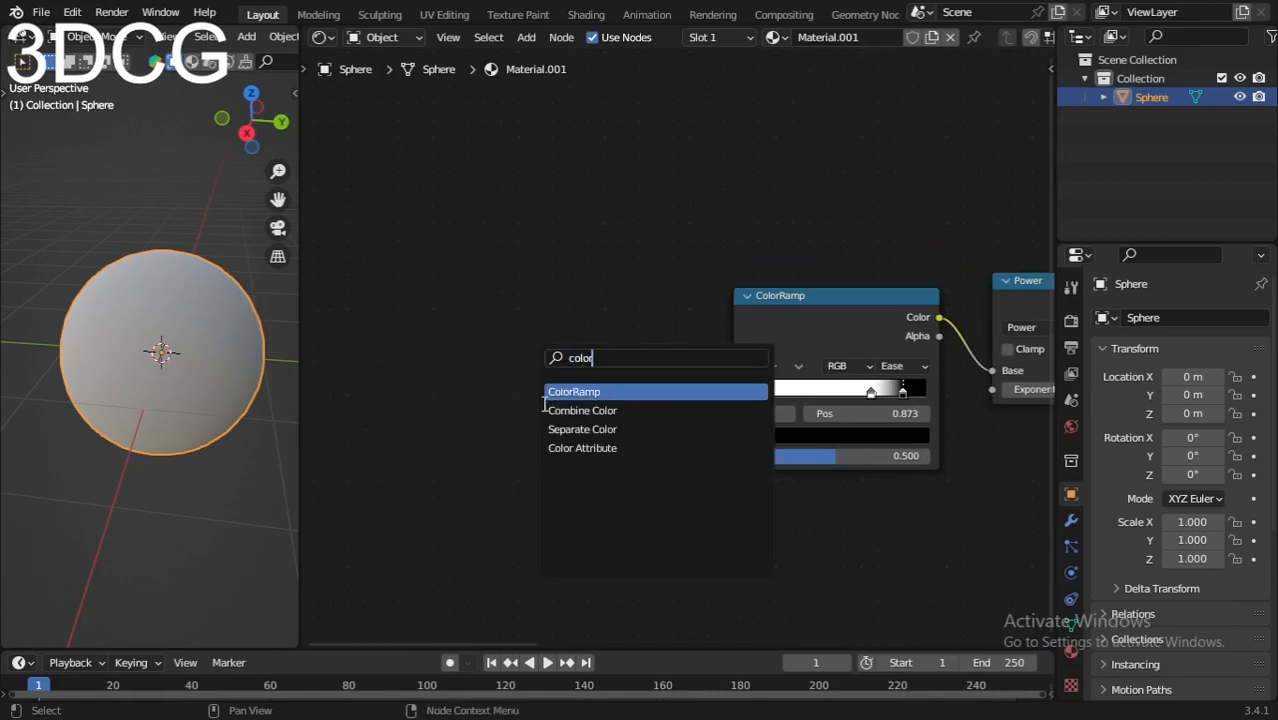
pyautogui.click(556, 392)
pyautogui.click(556, 392)
# Step: Connect the new ColorRamp's Color output to the Fac input of the Ease ColorRamp and inspect the sphere
pyautogui.scroll(2, 679, 414)
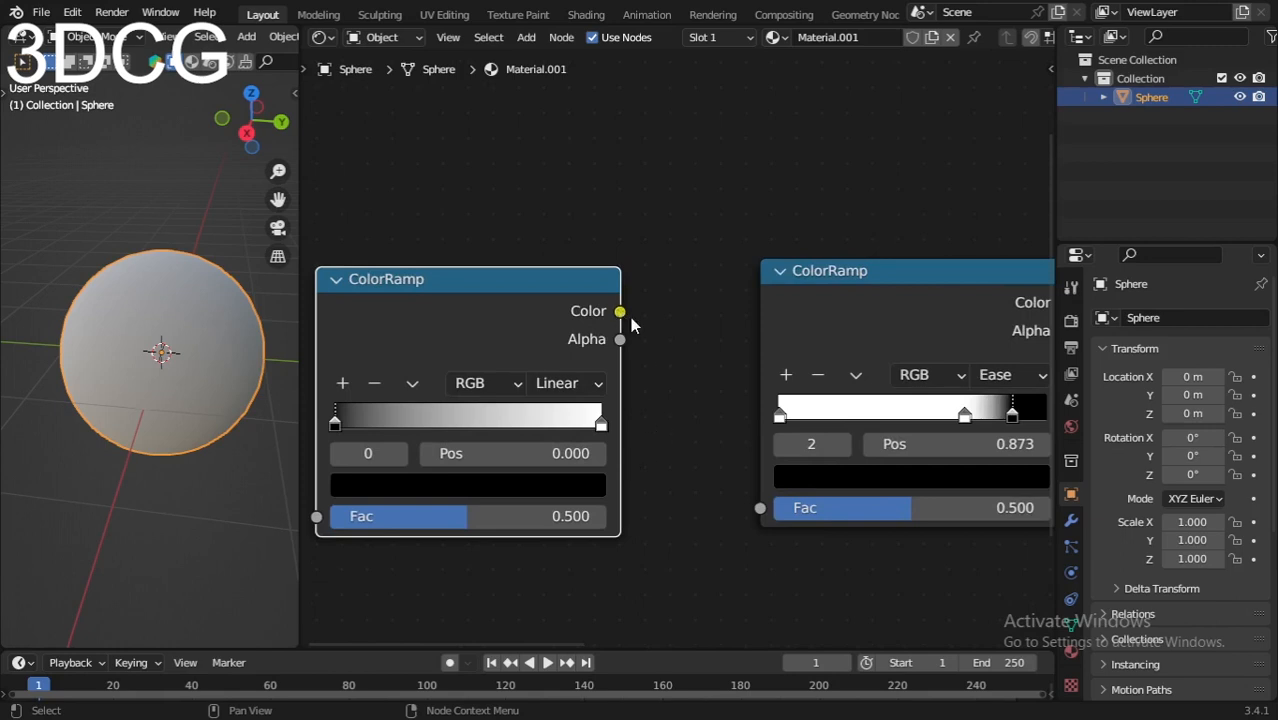
pyautogui.moveTo(620, 311); pyautogui.dragTo(760, 508)
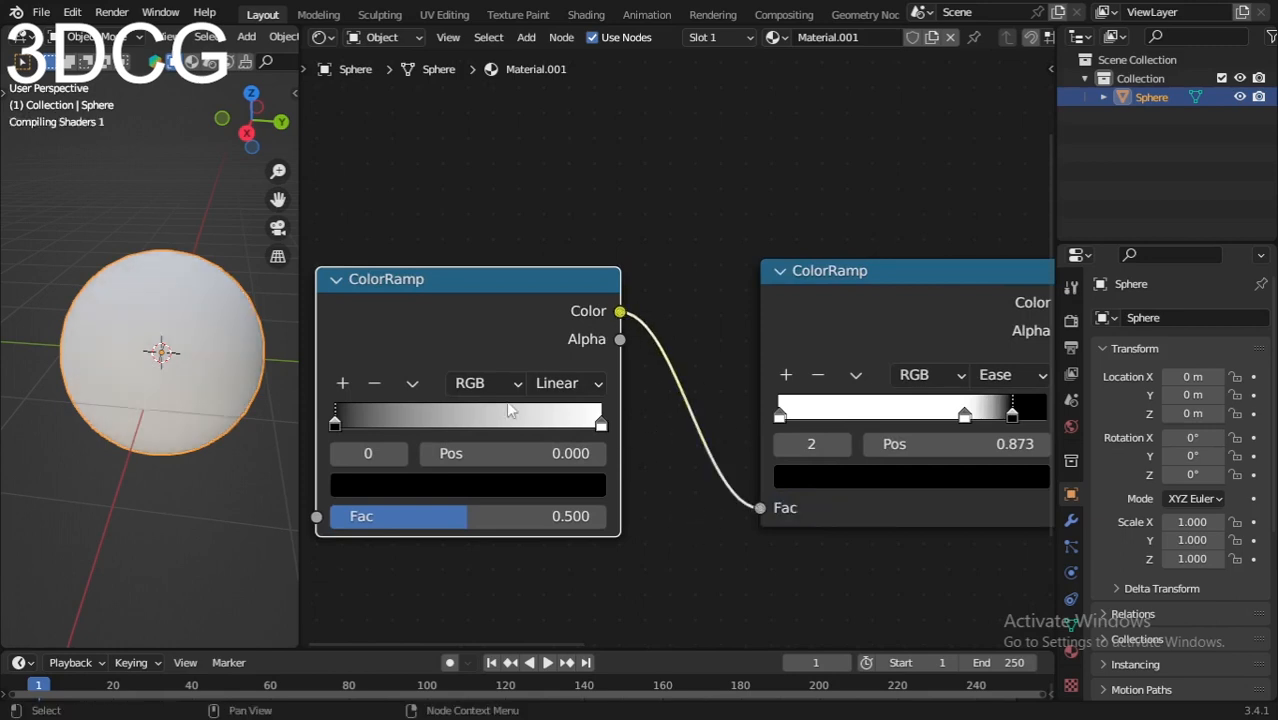
pyautogui.scroll(-5, 508, 403)
pyautogui.moveTo(178, 393); pyautogui.dragTo(200, 345, button='middle')
pyautogui.scroll(1, 680, 503)
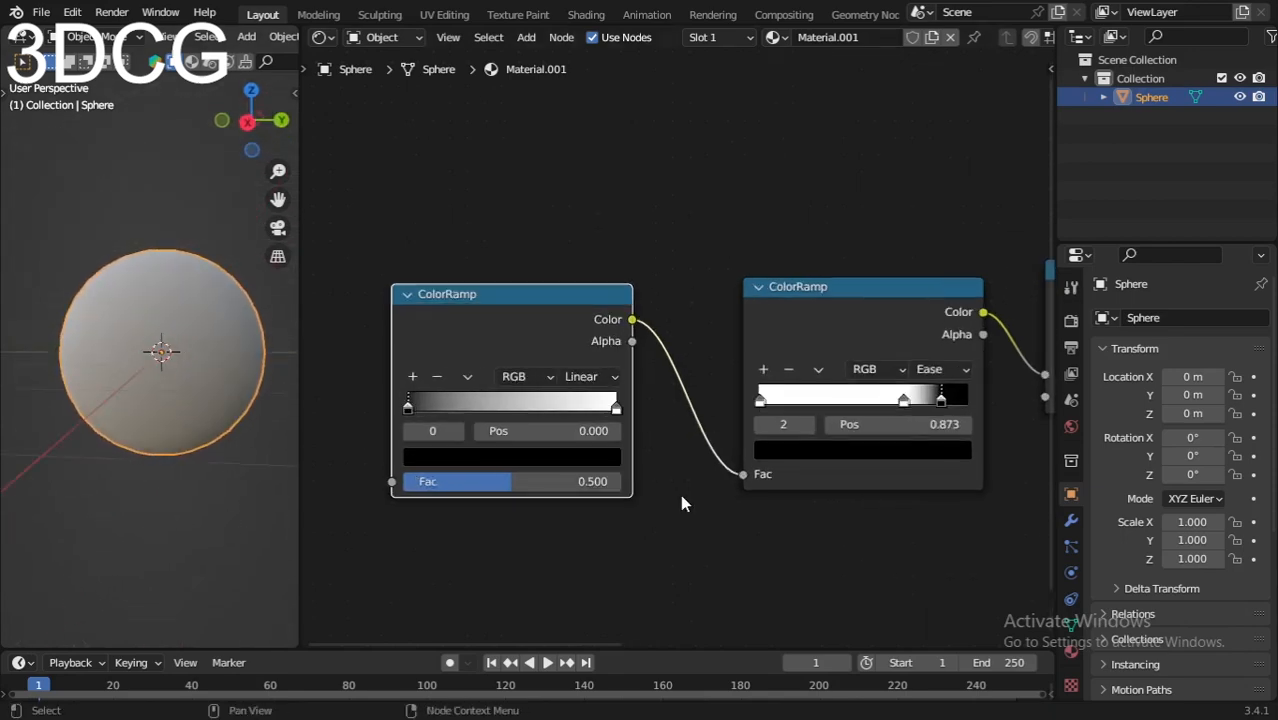
# Step: Set the color of the new ColorRamp's end stop at position 1.000 to hex 92BCEC
pyautogui.scroll(-1, 682, 497)
pyautogui.moveTo(672, 491); pyautogui.dragTo(783, 425, button='middle')
pyautogui.scroll(7, 716, 477)
pyautogui.click(647, 425)
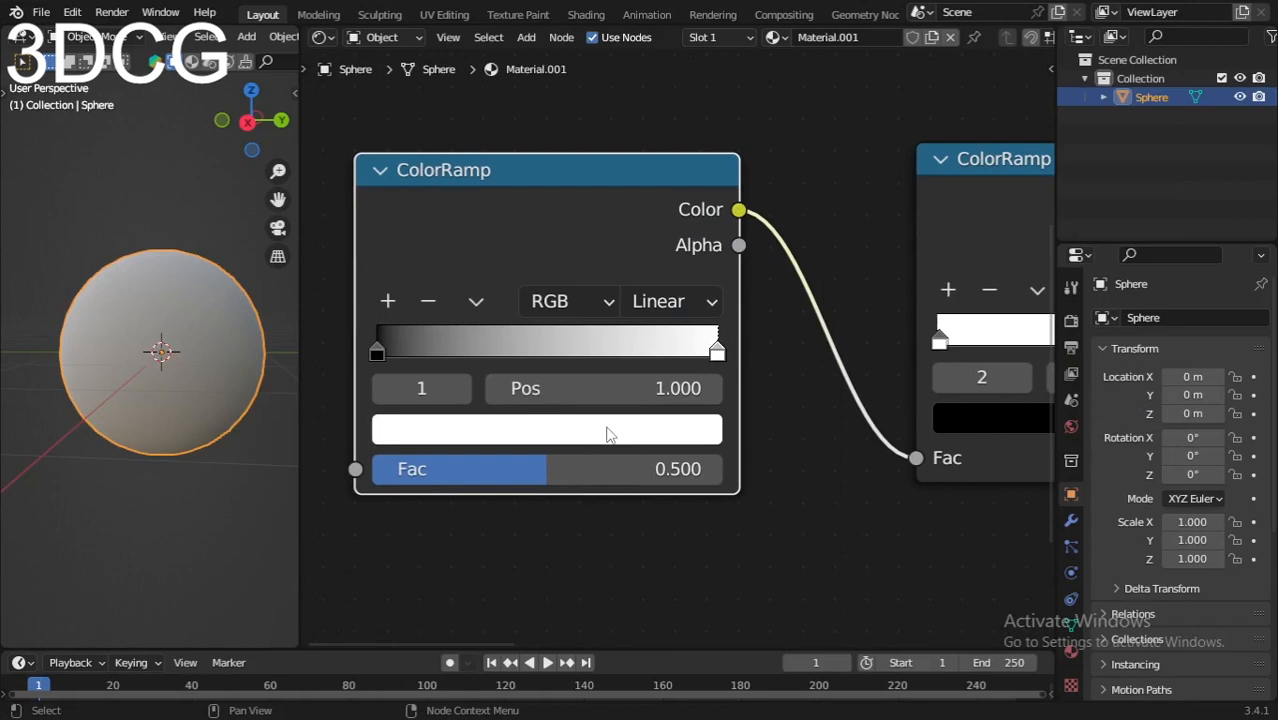
pyautogui.click(607, 433)
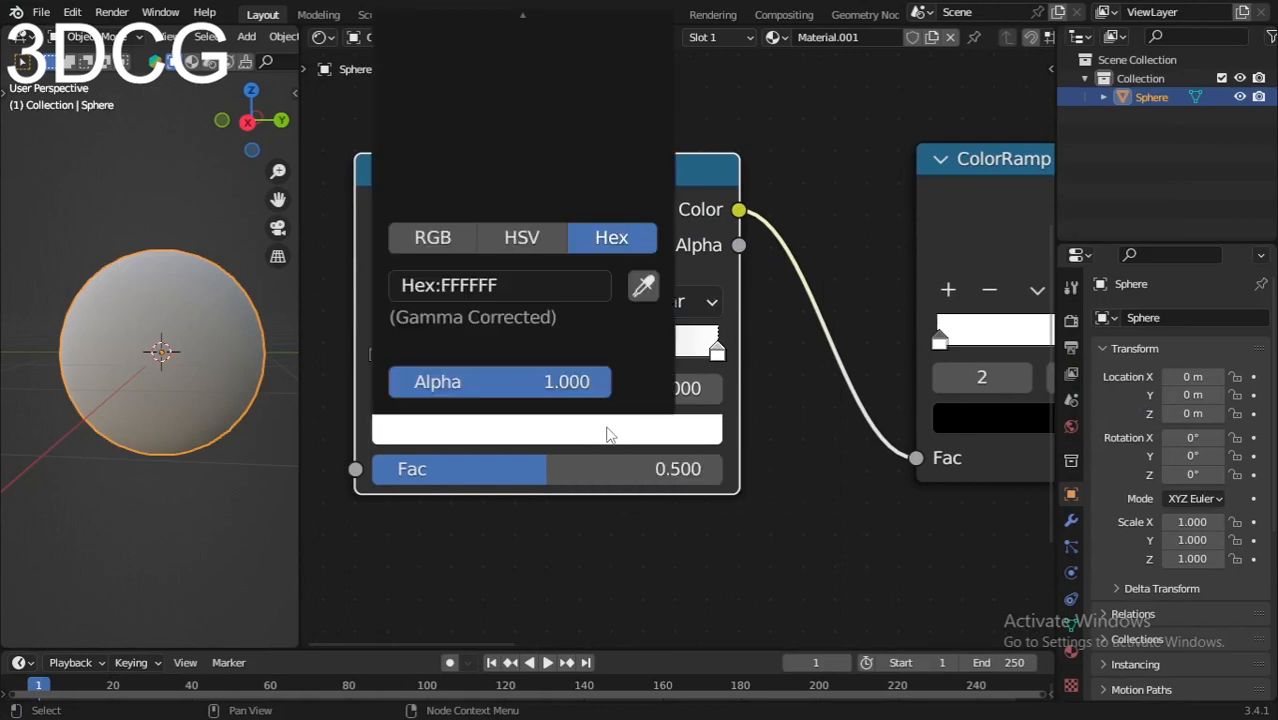
pyautogui.click(543, 287)
pyautogui.write('92BCEC')
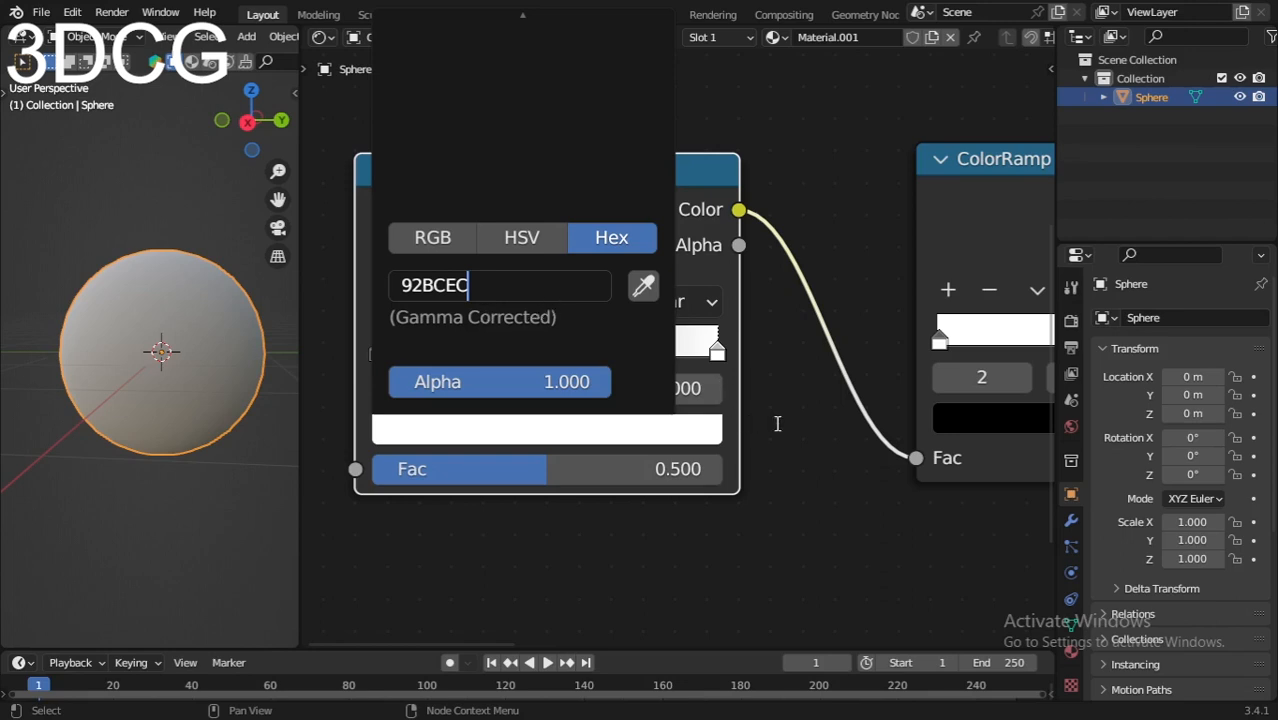
pyautogui.press('Return')
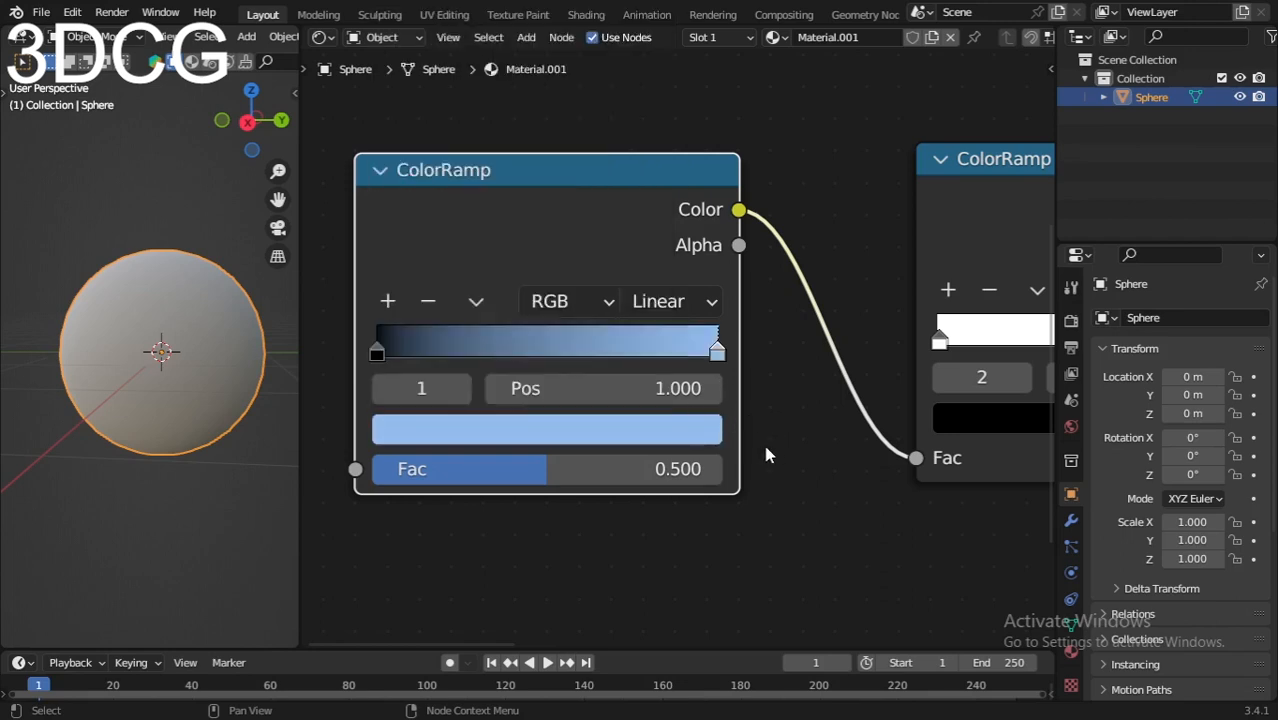
# Step: Add a stop to the Linear ColorRamp at position 0.532 and set its color to hex FBE6C8
pyautogui.scroll(2, 554, 412)
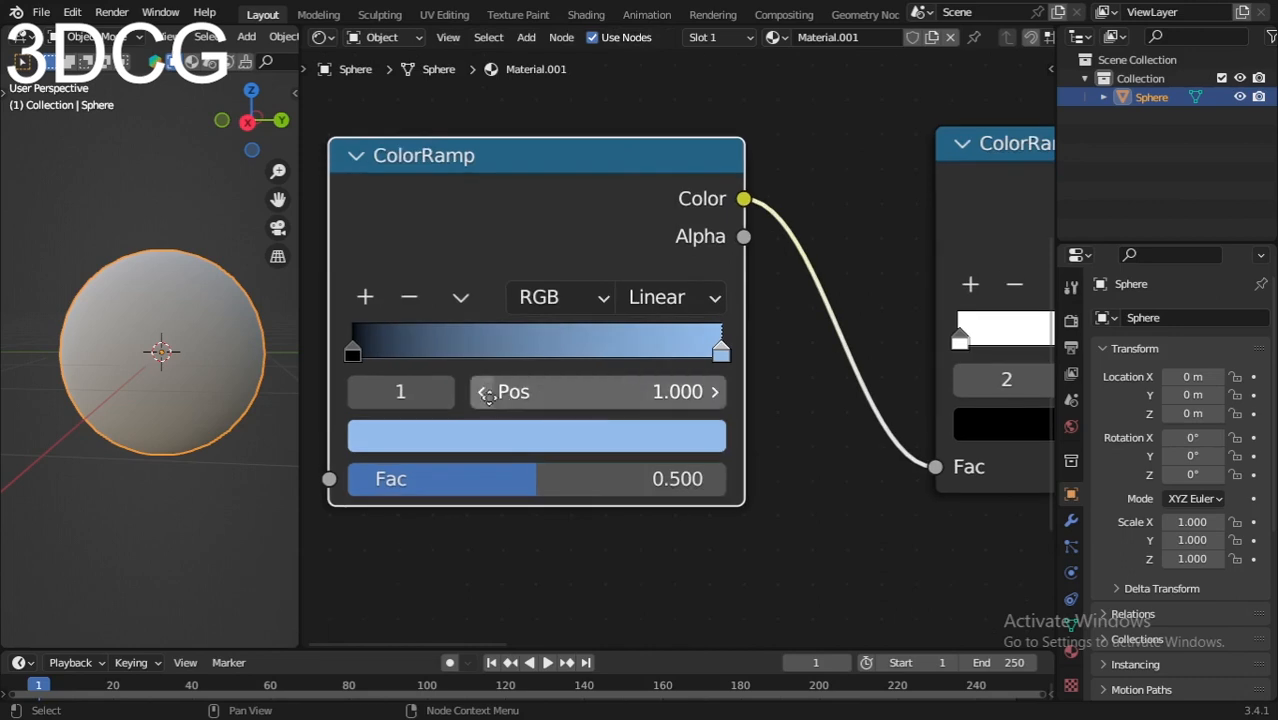
pyautogui.moveTo(120, 345); pyautogui.dragTo(92, 375, button='middle')
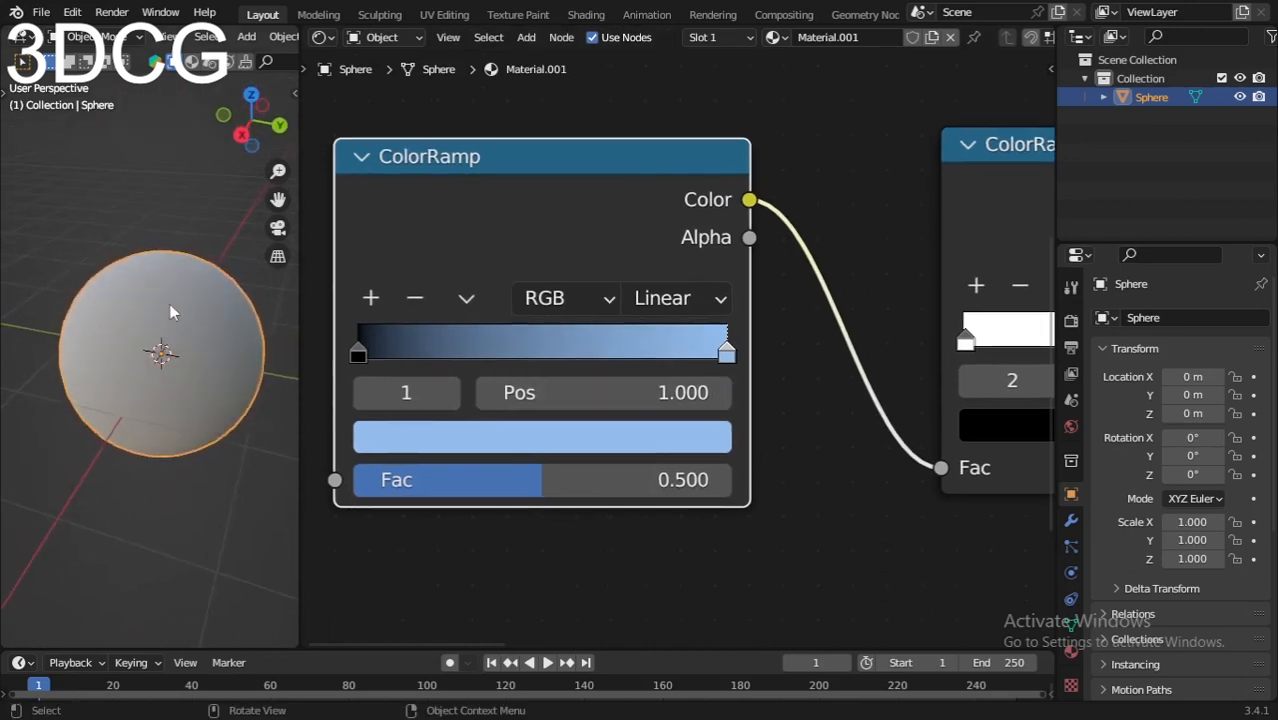
pyautogui.click(370, 298)
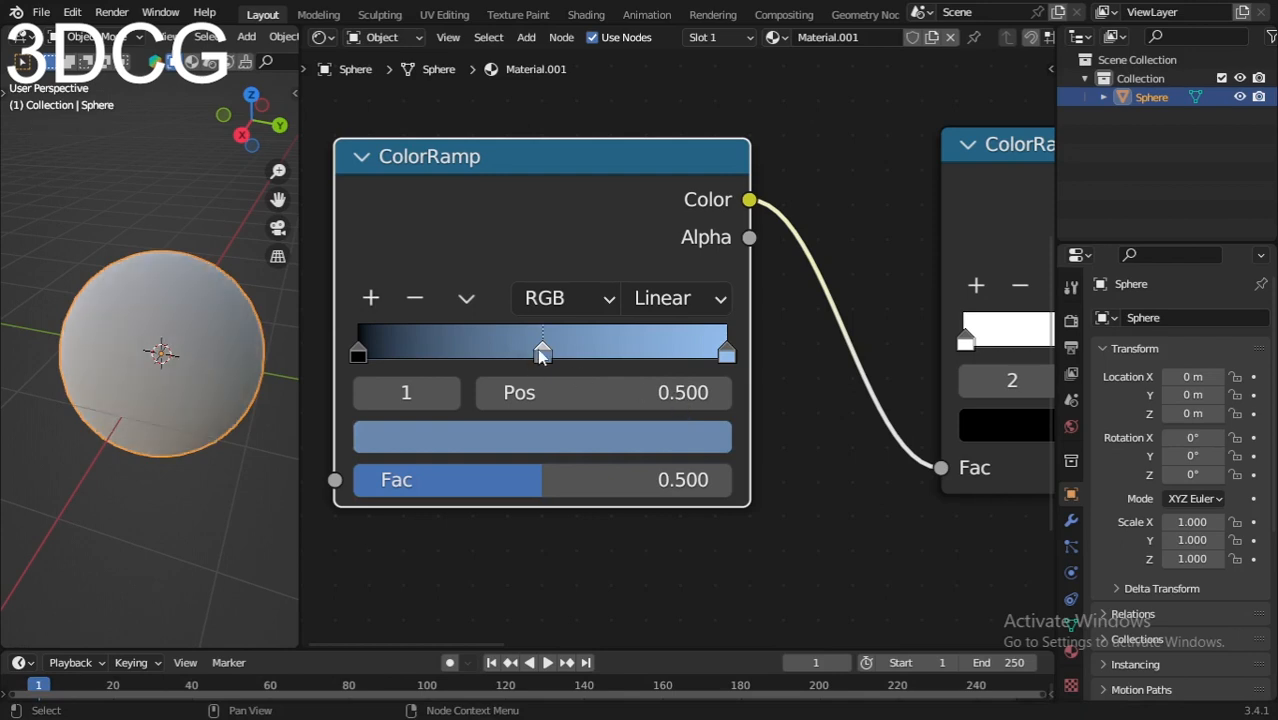
pyautogui.moveTo(542, 352); pyautogui.dragTo(553, 354)
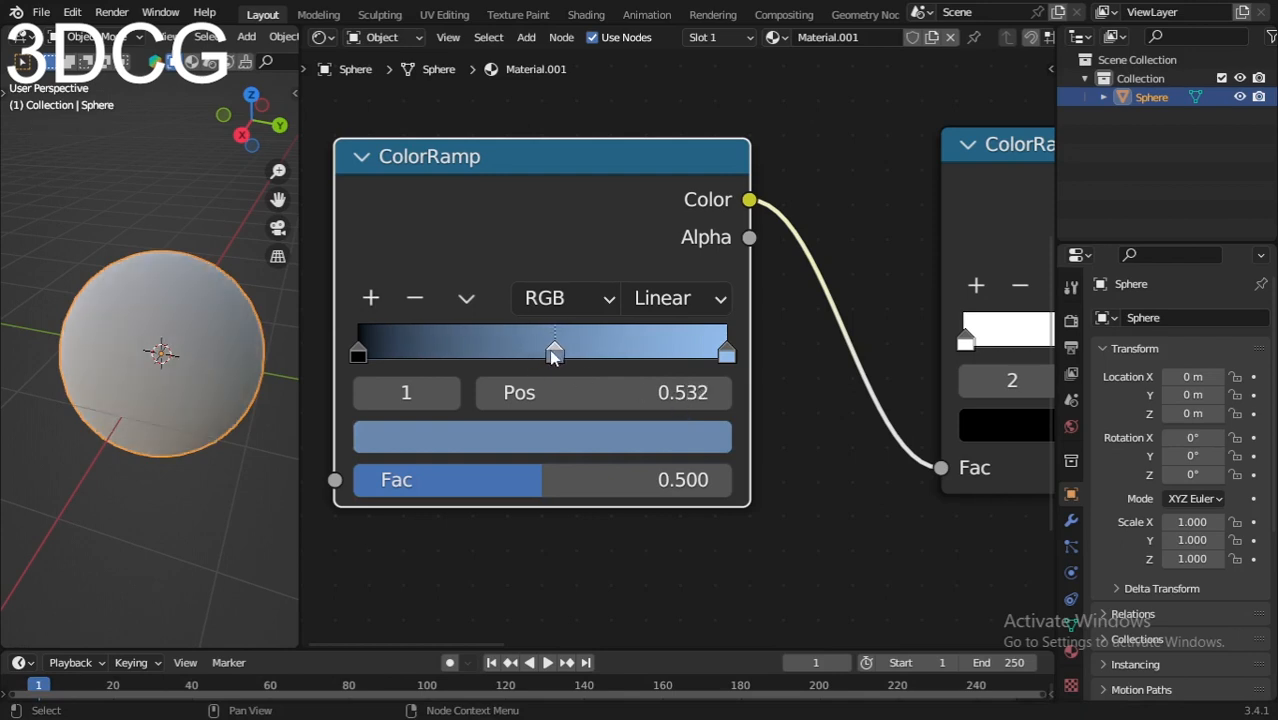
pyautogui.click(582, 451)
pyautogui.click(551, 280)
pyautogui.write('FBE6C8')
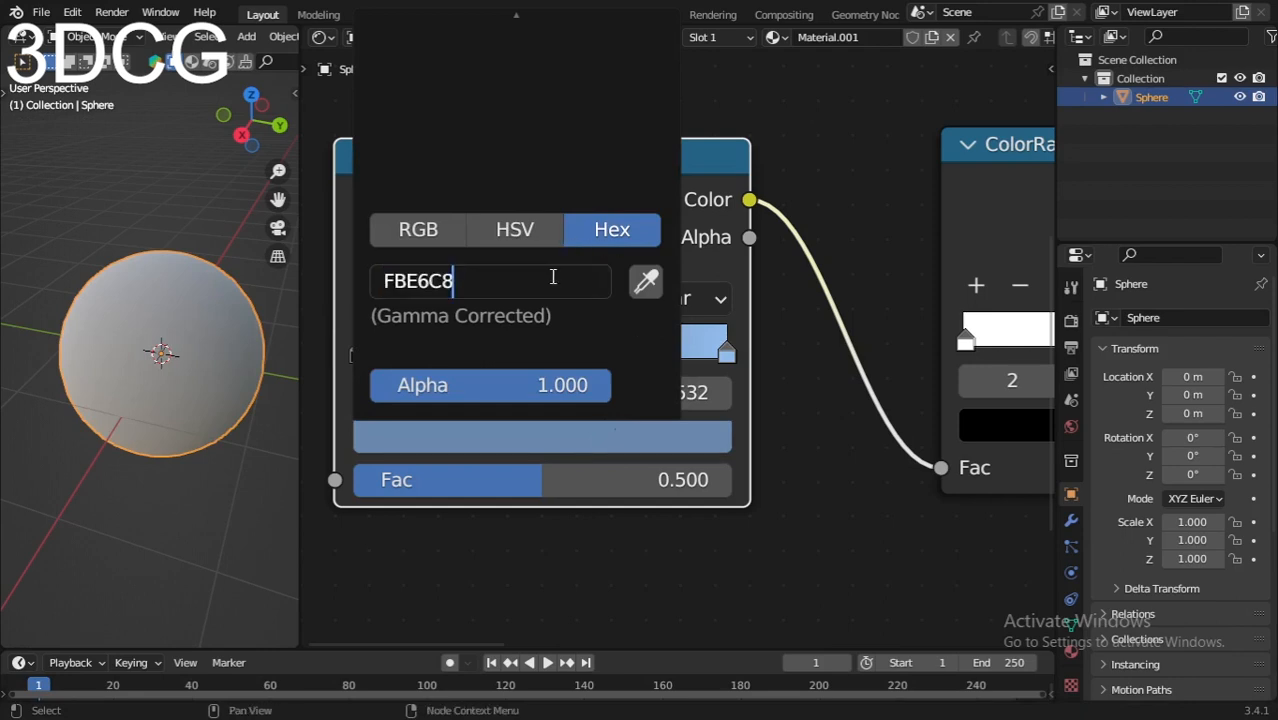
pyautogui.press('Return')
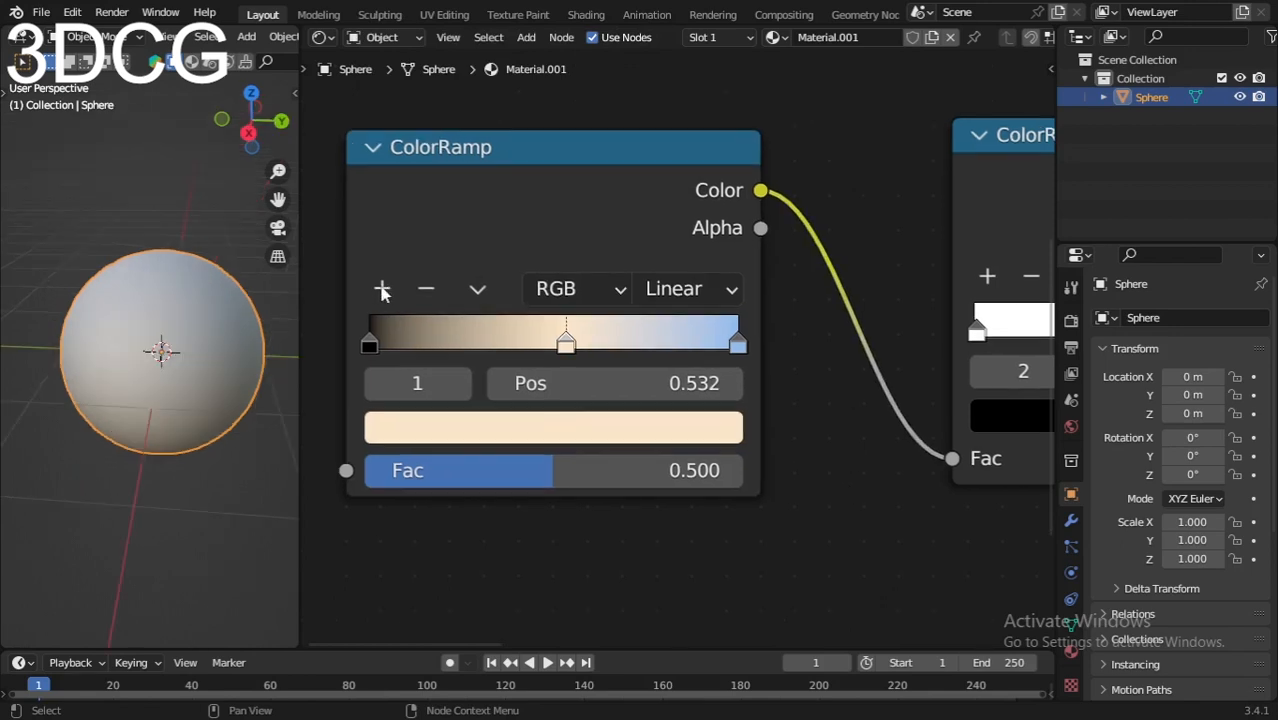
# Step: Add another stop at position 0.452, just before the cream one, and color it hex 95AA90
pyautogui.click(382, 290)
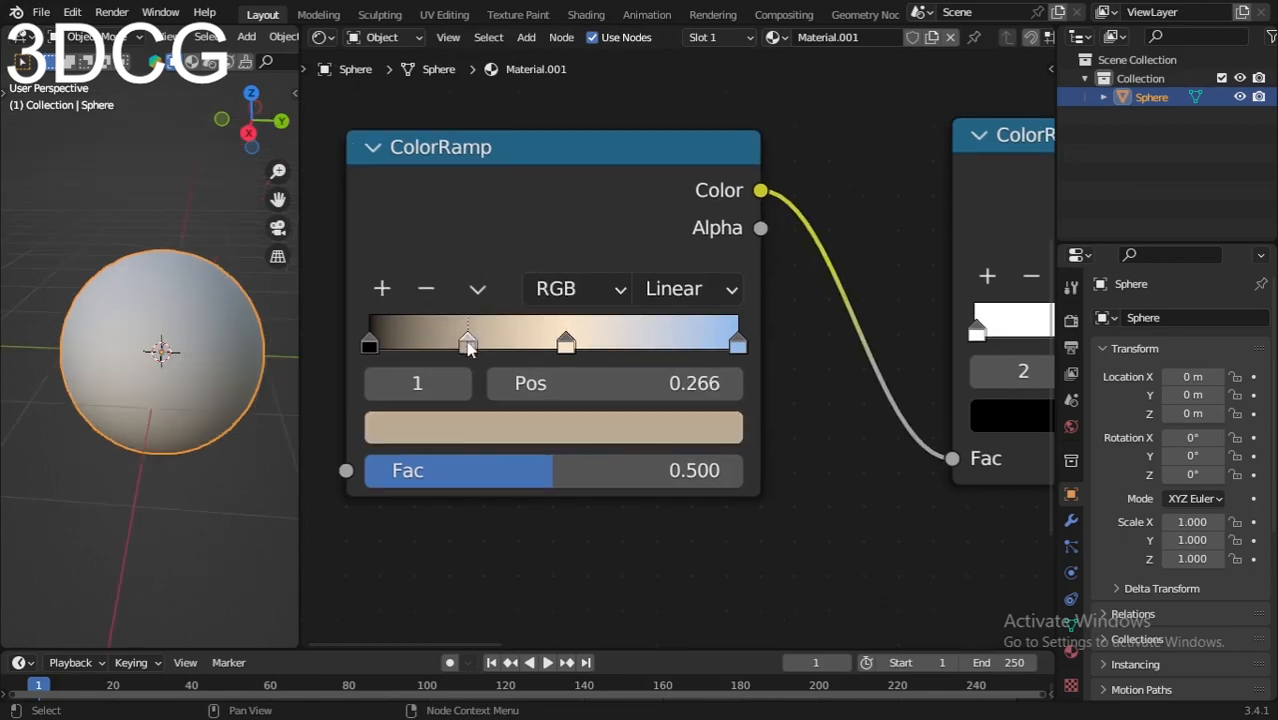
pyautogui.moveTo(467, 341); pyautogui.dragTo(547, 358)
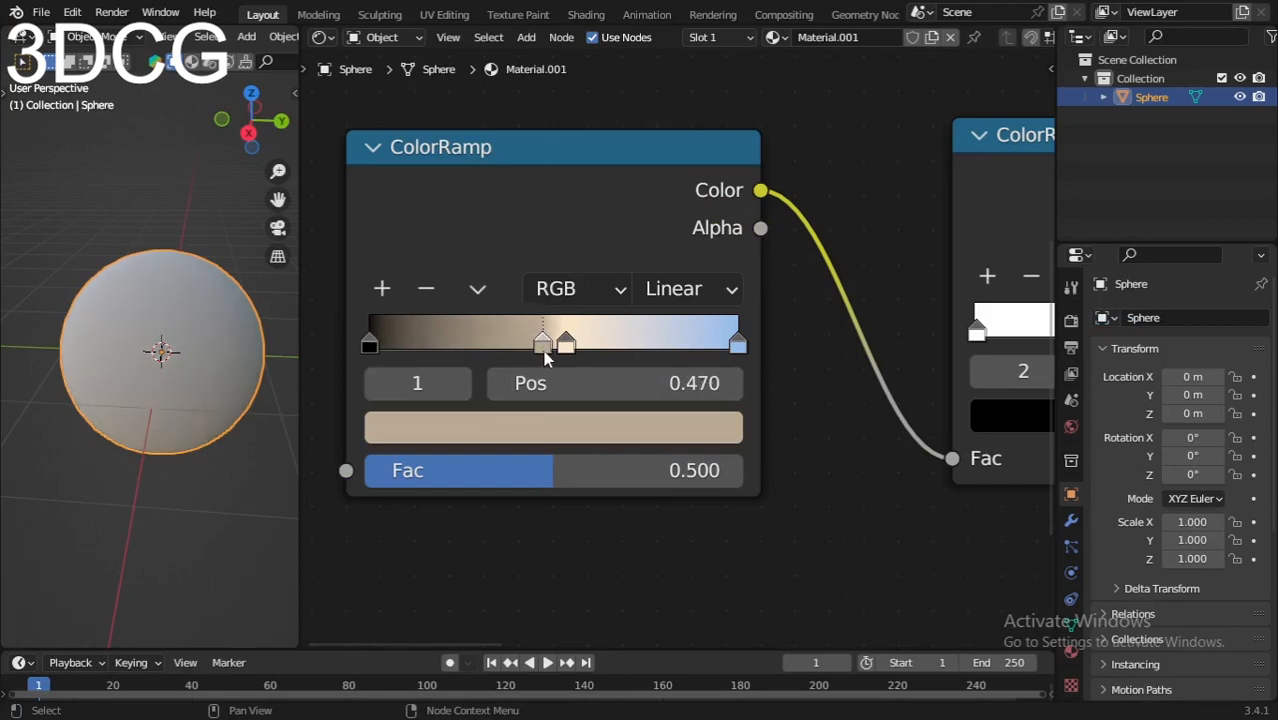
pyautogui.moveTo(545, 357); pyautogui.dragTo(539, 357)
pyautogui.click(545, 427)
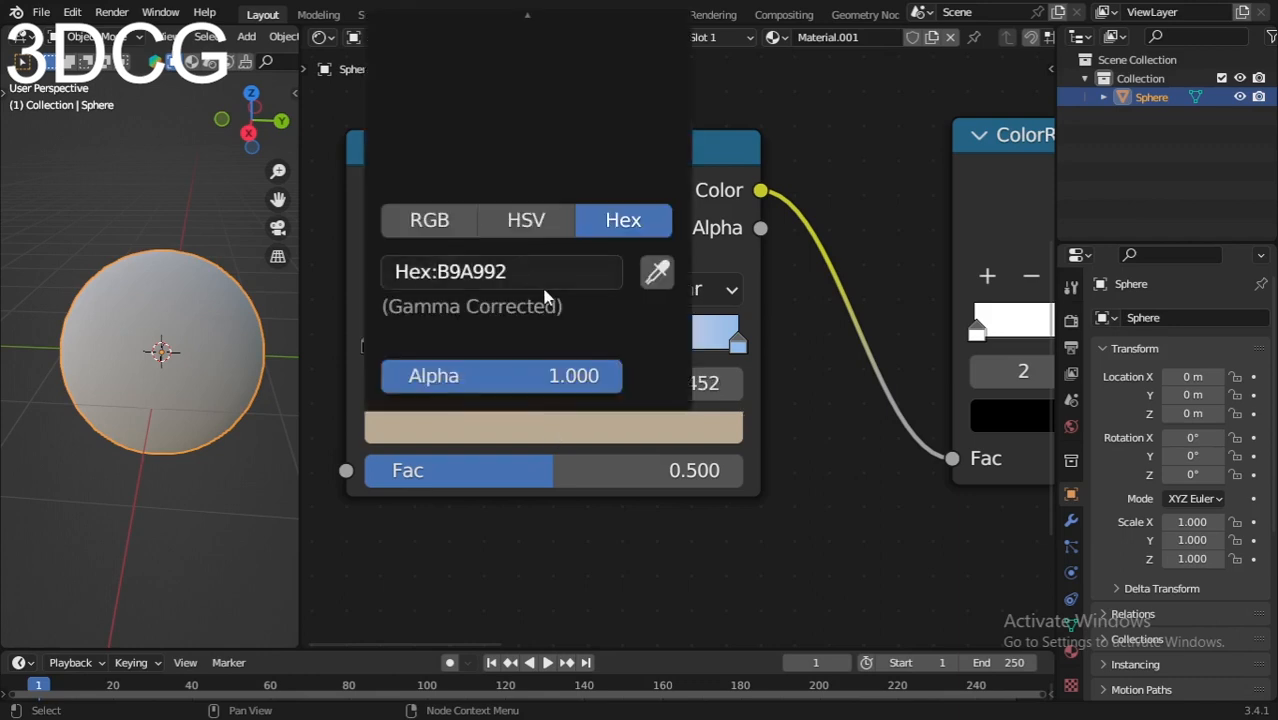
pyautogui.click(538, 273)
pyautogui.write('95AA90')
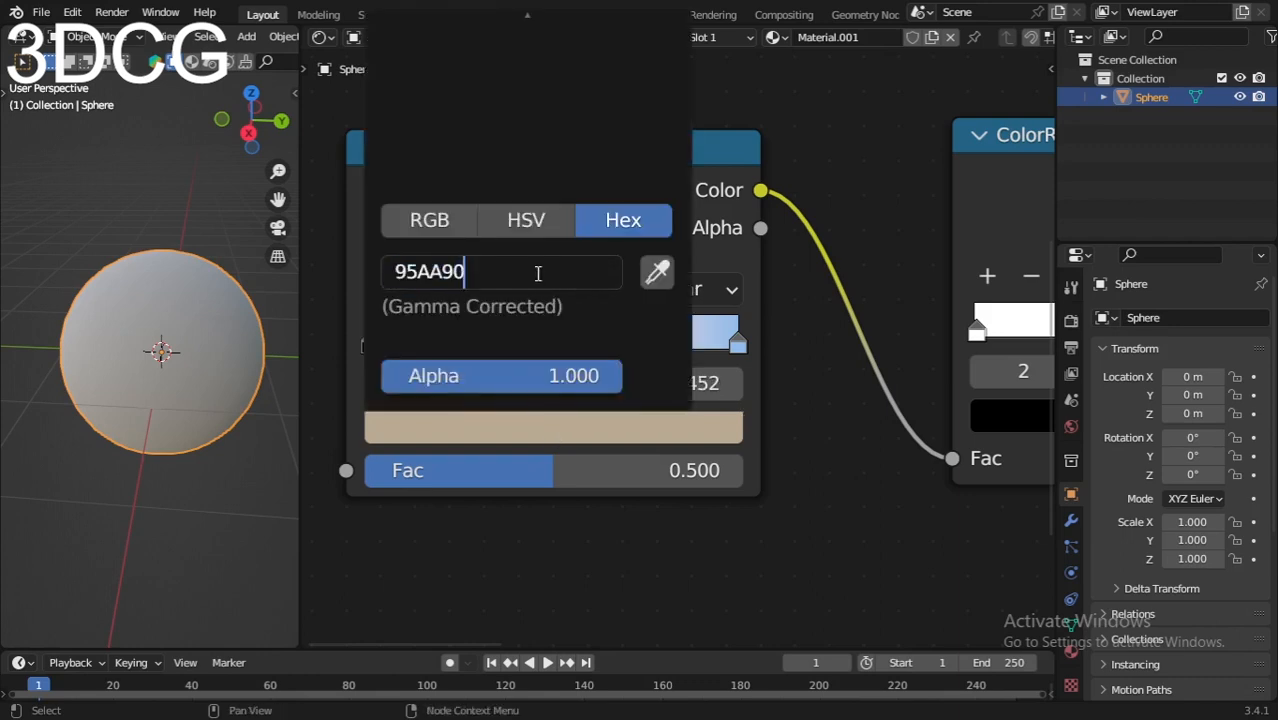
pyautogui.press('Return')
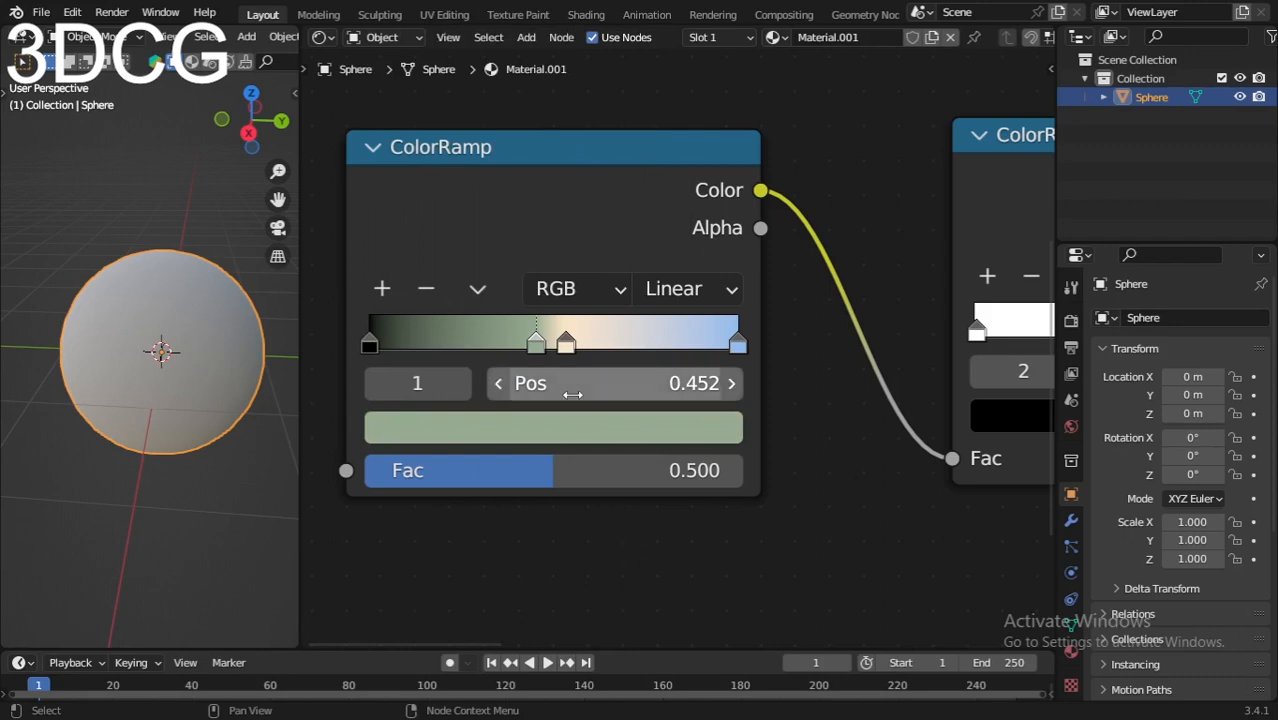
# Step: Add a further stop at position 0.367, before the green one, and set its color to hex 888471
pyautogui.click(383, 289)
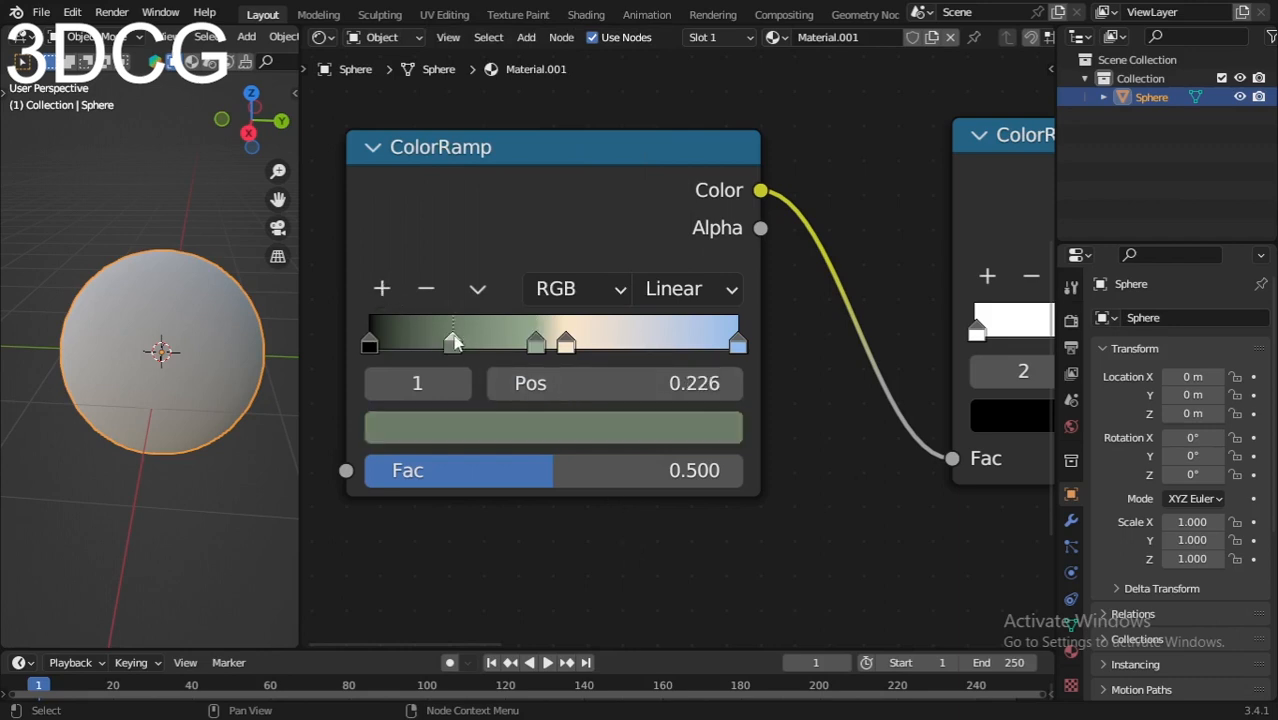
pyautogui.moveTo(453, 345); pyautogui.dragTo(509, 350)
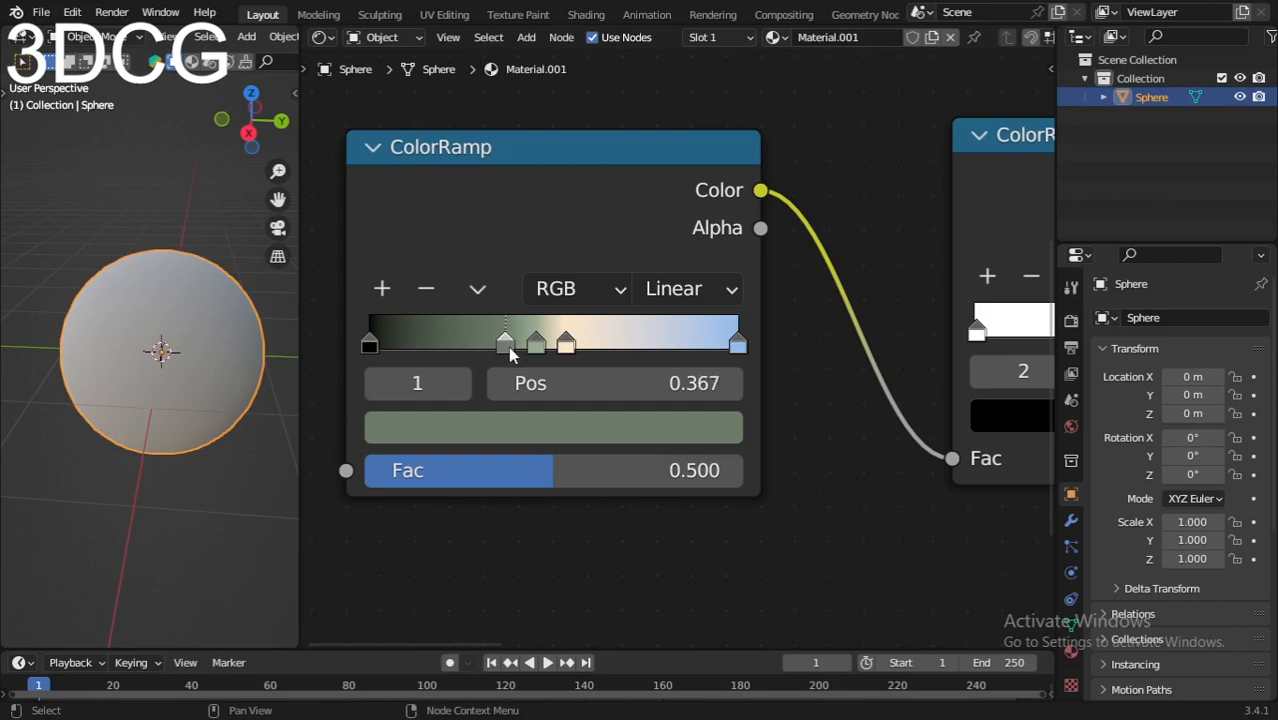
pyautogui.click(628, 430)
pyautogui.click(542, 276)
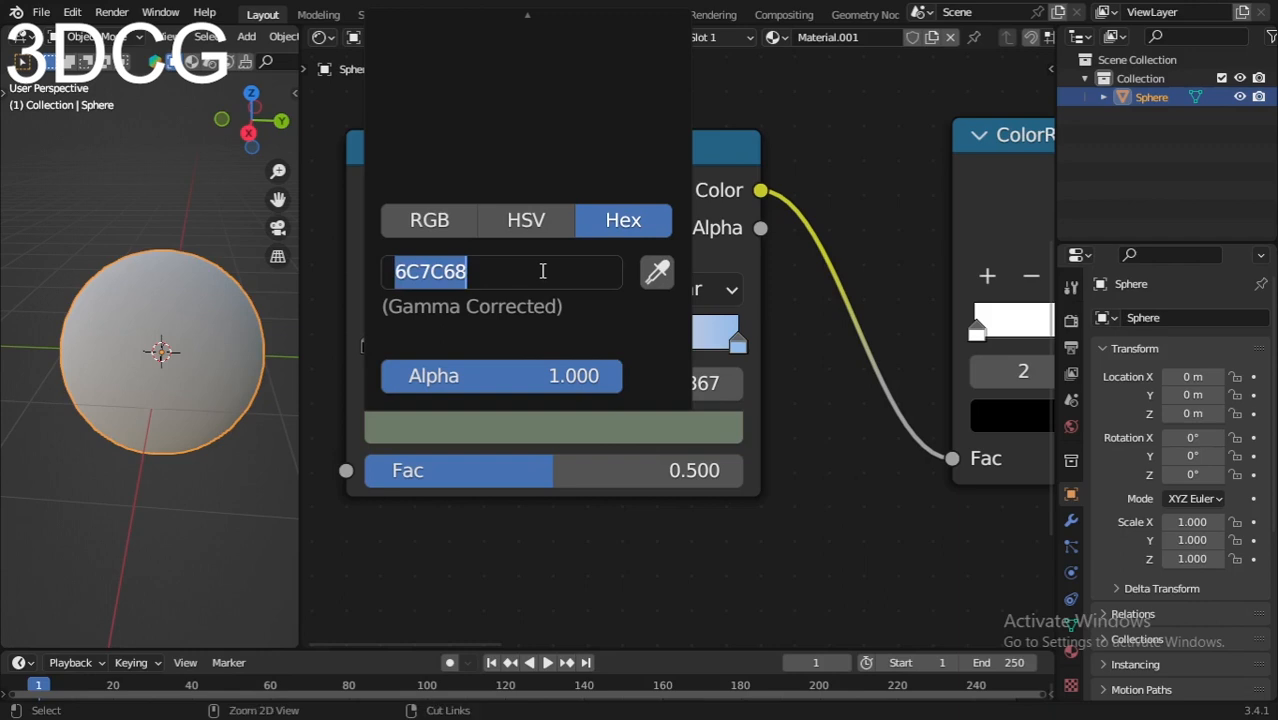
pyautogui.write('888471')
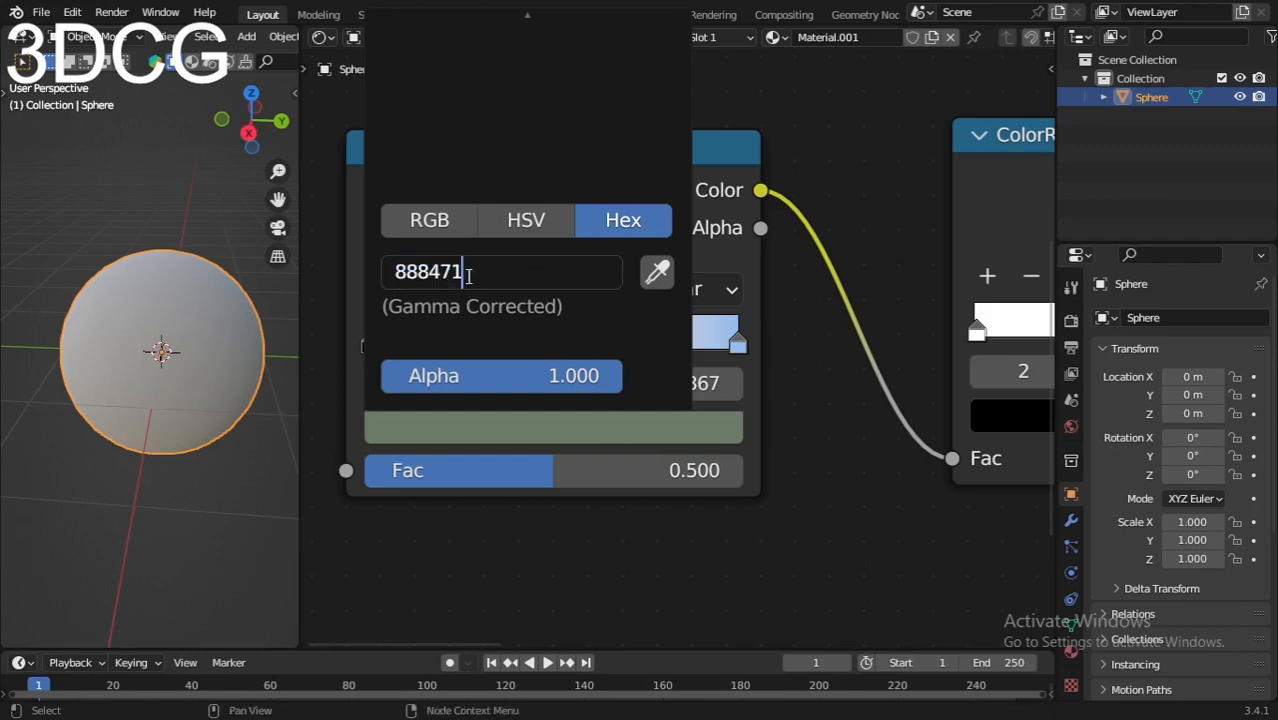
pyautogui.press('Return')
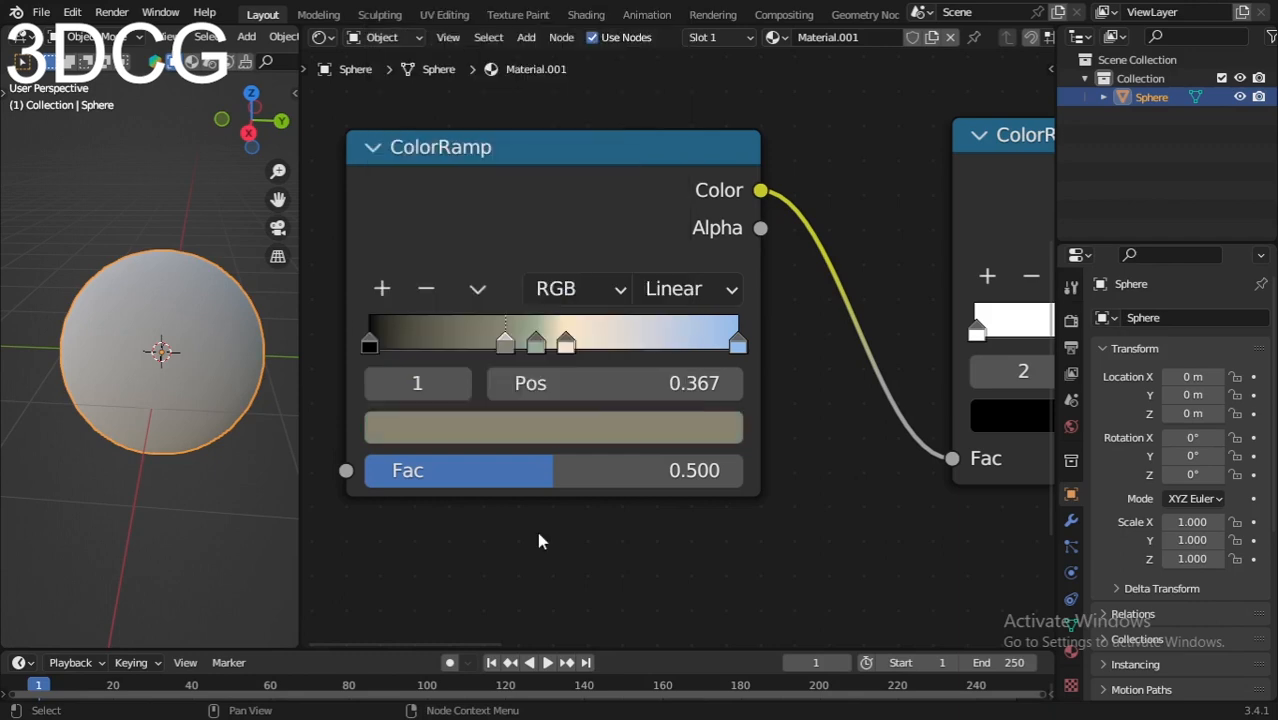
pyautogui.click(537, 342)
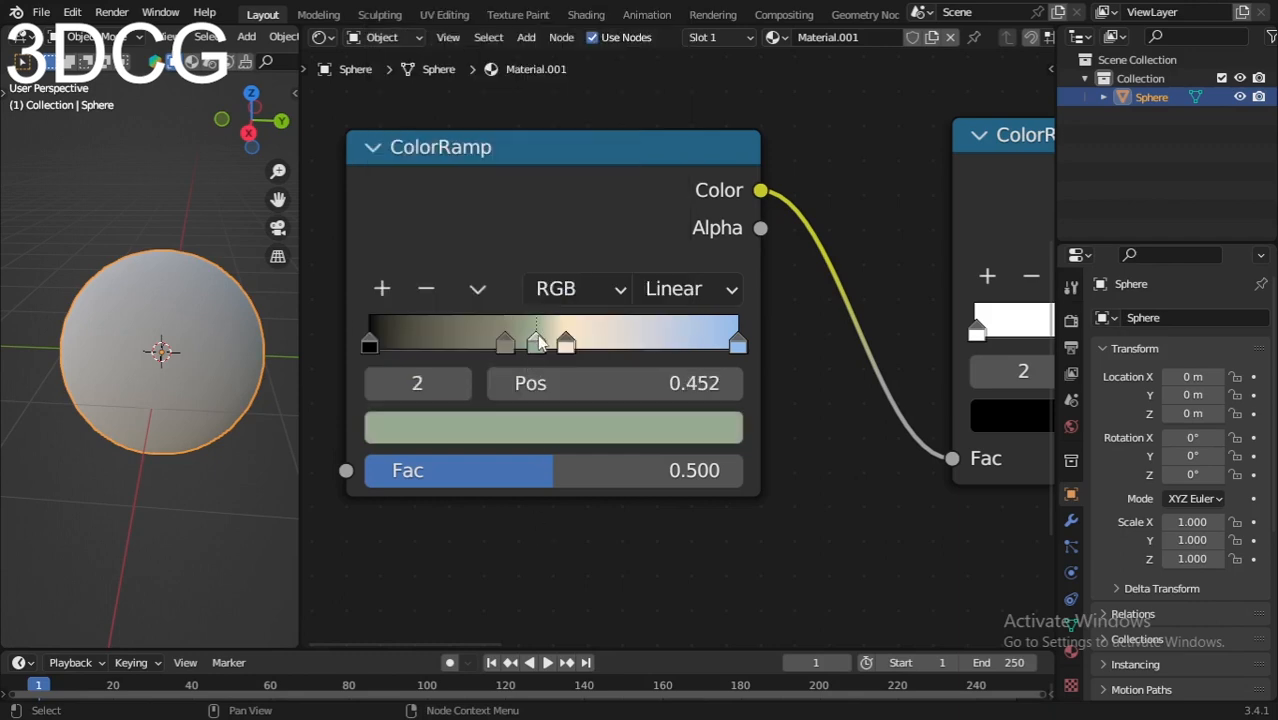
pyautogui.click(590, 434)
pyautogui.click(382, 288)
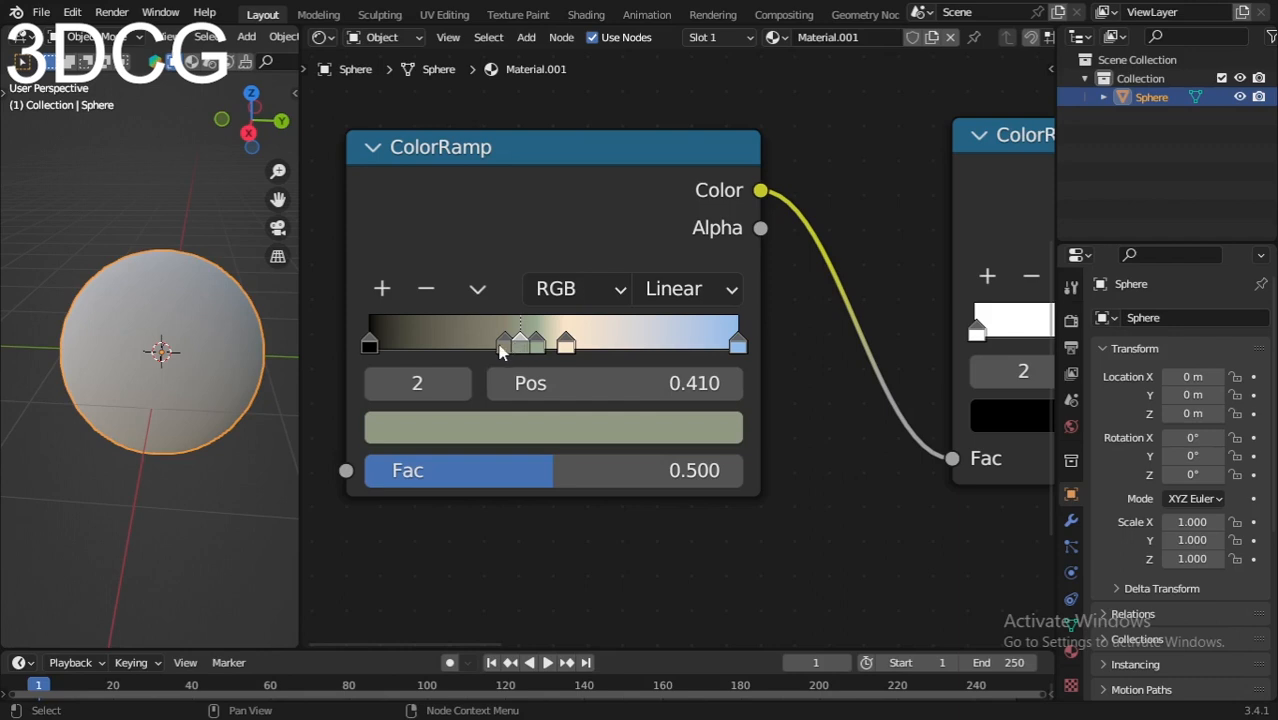
pyautogui.click(426, 288)
pyautogui.click(426, 288)
pyautogui.click(505, 343)
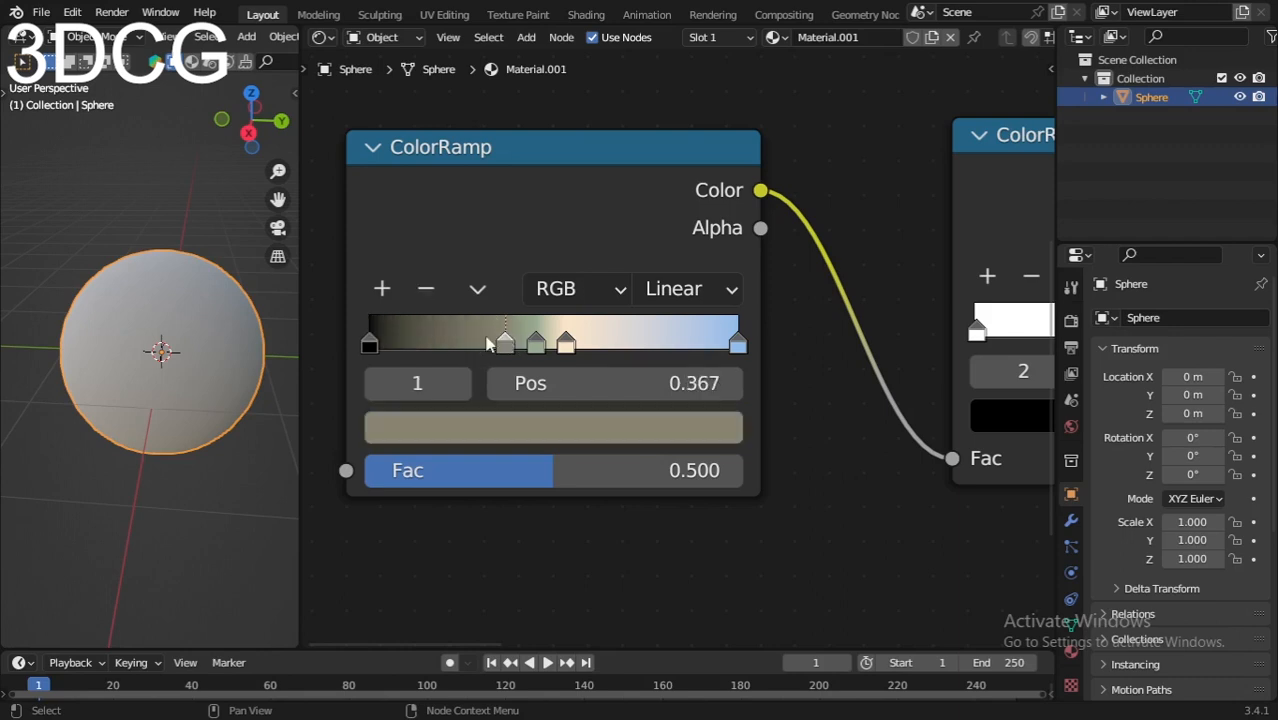
# Step: Add a stop at position 0.238 and delete the black stop at the start of the ramp
pyautogui.click(381, 288)
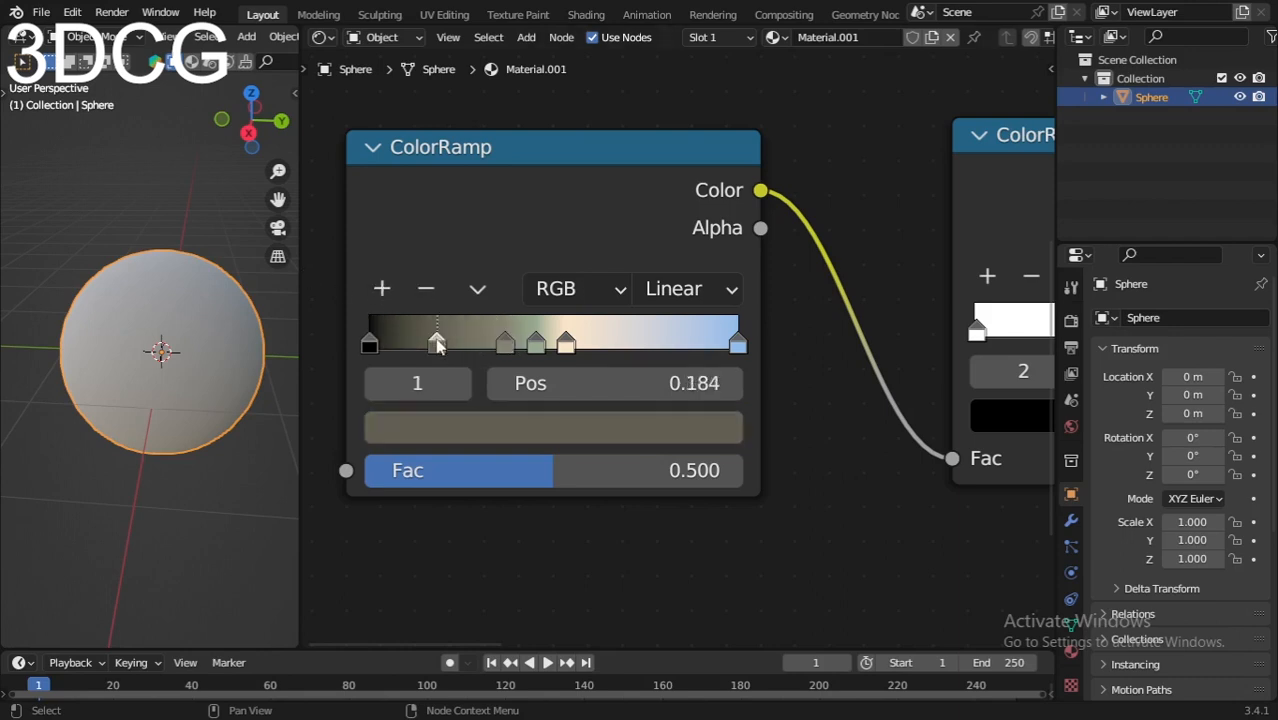
pyautogui.moveTo(437, 341); pyautogui.dragTo(457, 342)
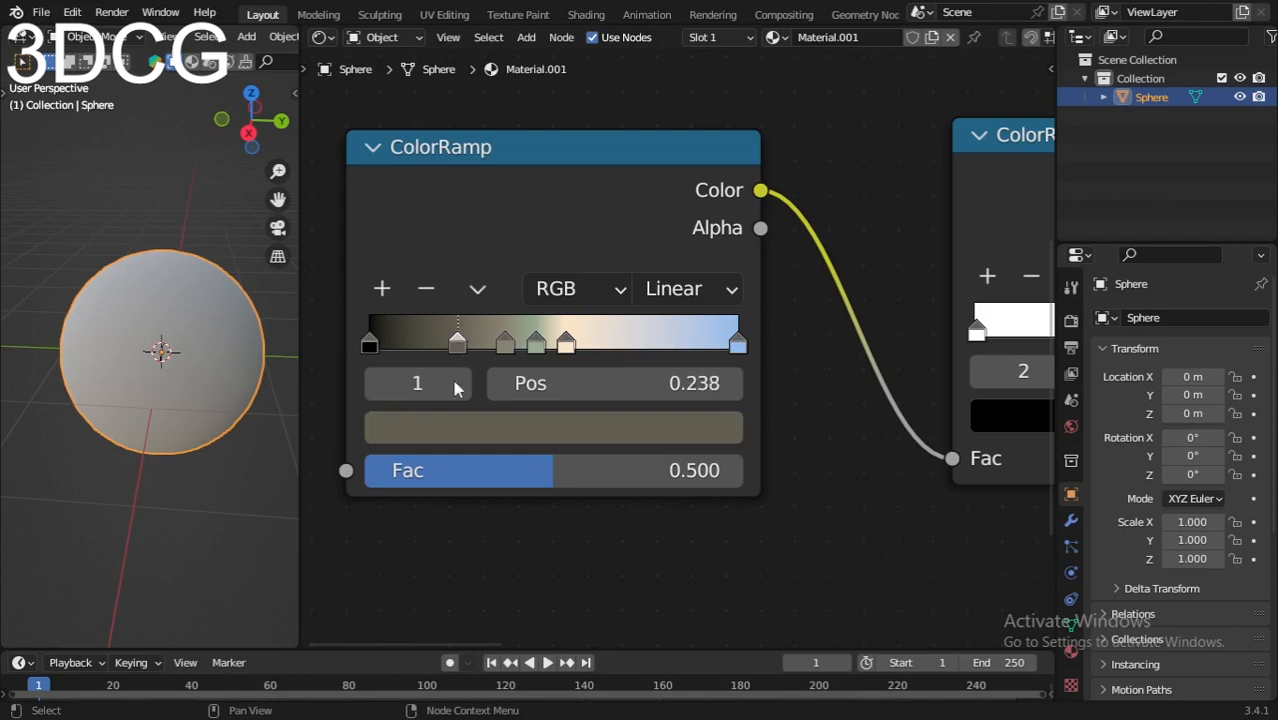
pyautogui.click(369, 345)
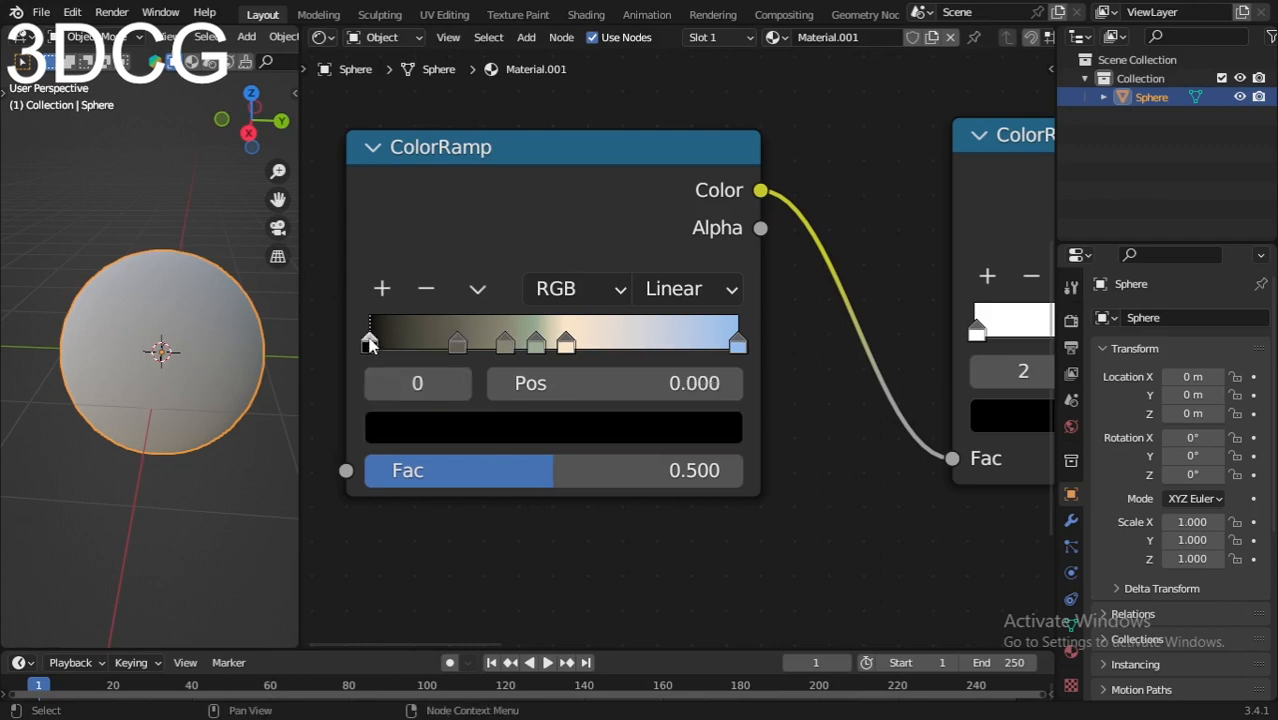
pyautogui.click(426, 289)
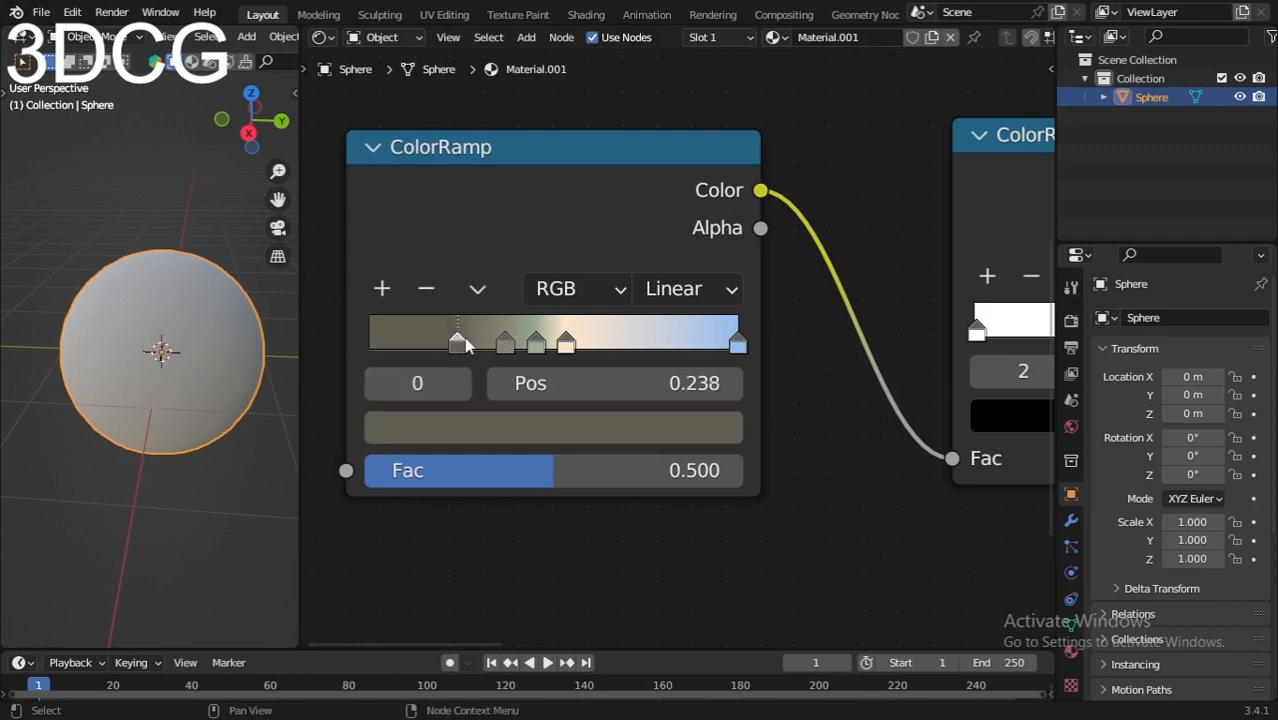
# Step: Brighten the color of the ramp's first stop to full value, hex FFF7D2
pyautogui.click(527, 440)
pyautogui.scroll(-3, 926, 551)
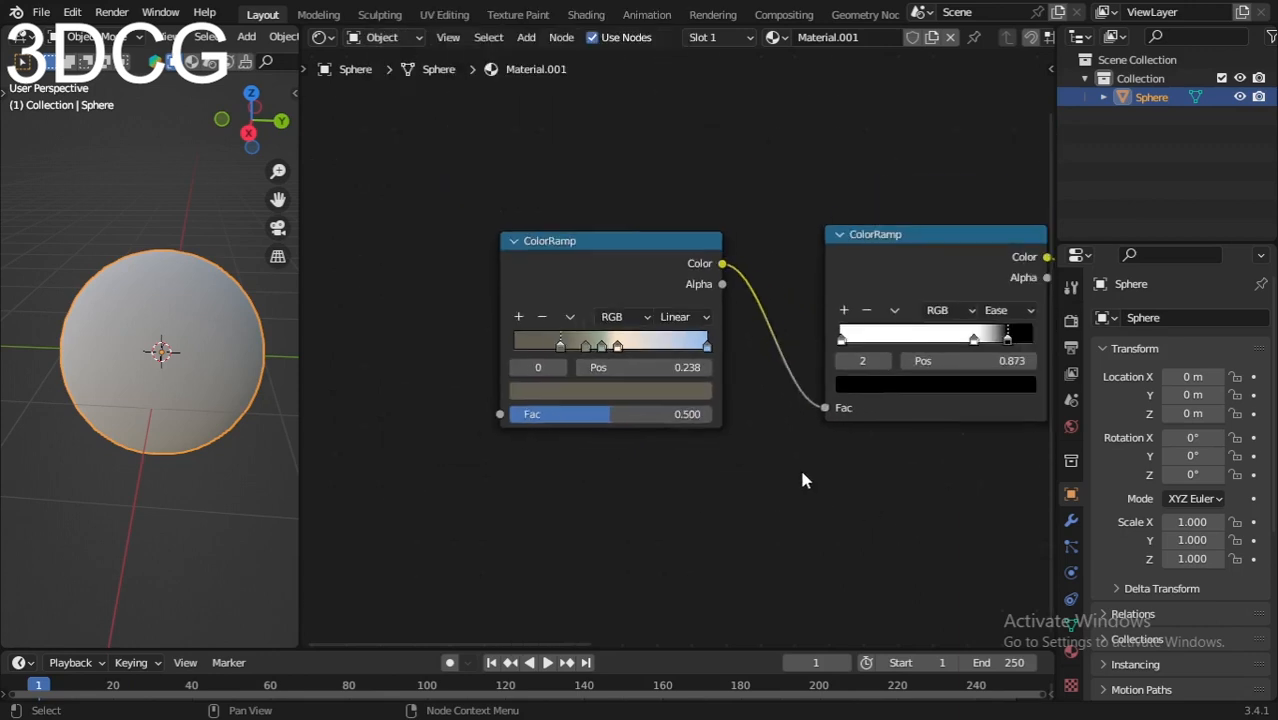
pyautogui.scroll(1, 624, 474)
pyautogui.click(624, 483)
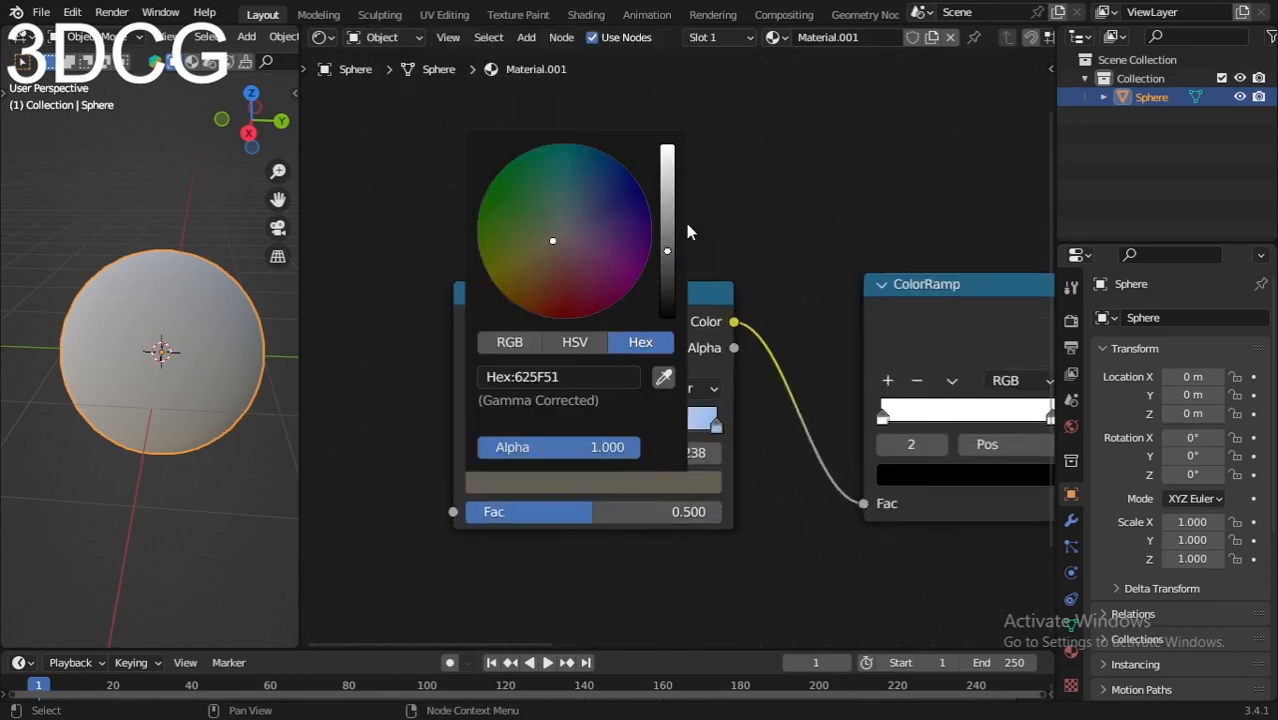
pyautogui.moveTo(667, 247); pyautogui.dragTo(667, 147)
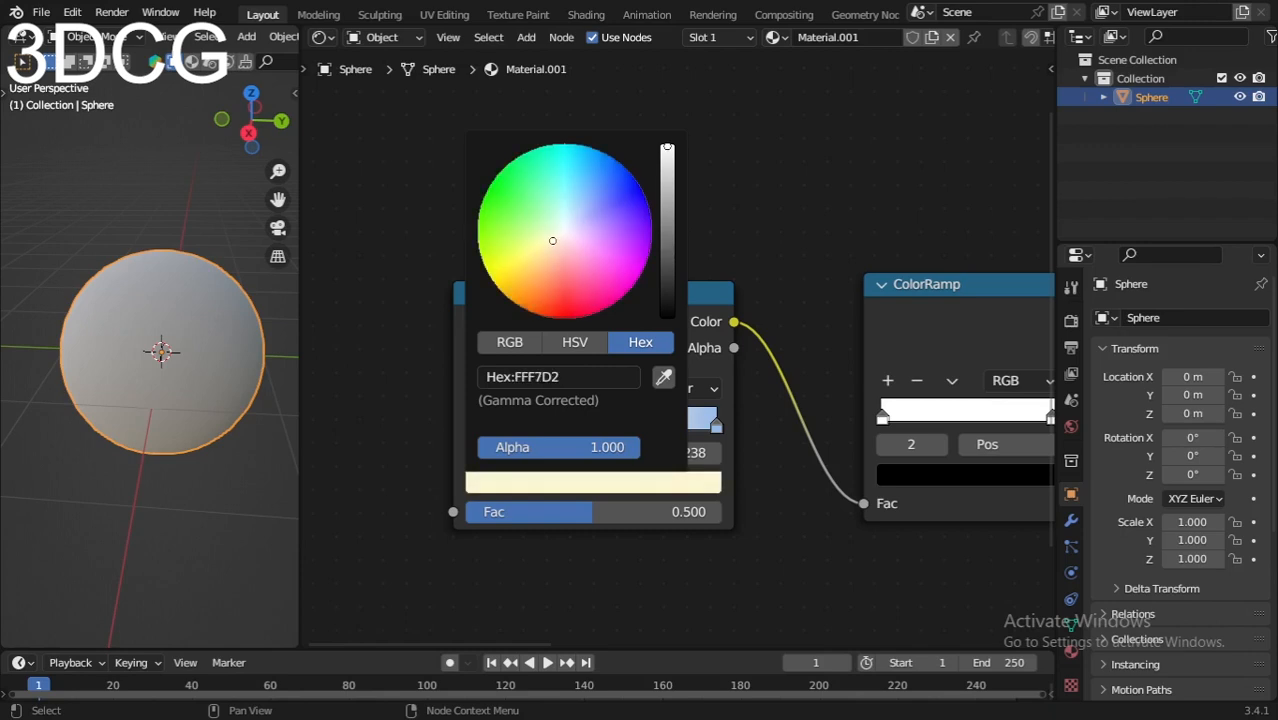
pyautogui.scroll(6, 580, 430)
pyautogui.moveTo(608, 515); pyautogui.dragTo(694, 407, button='middle')
pyautogui.scroll(-4, 694, 407)
pyautogui.moveTo(822, 460); pyautogui.dragTo(759, 430, button='middle')
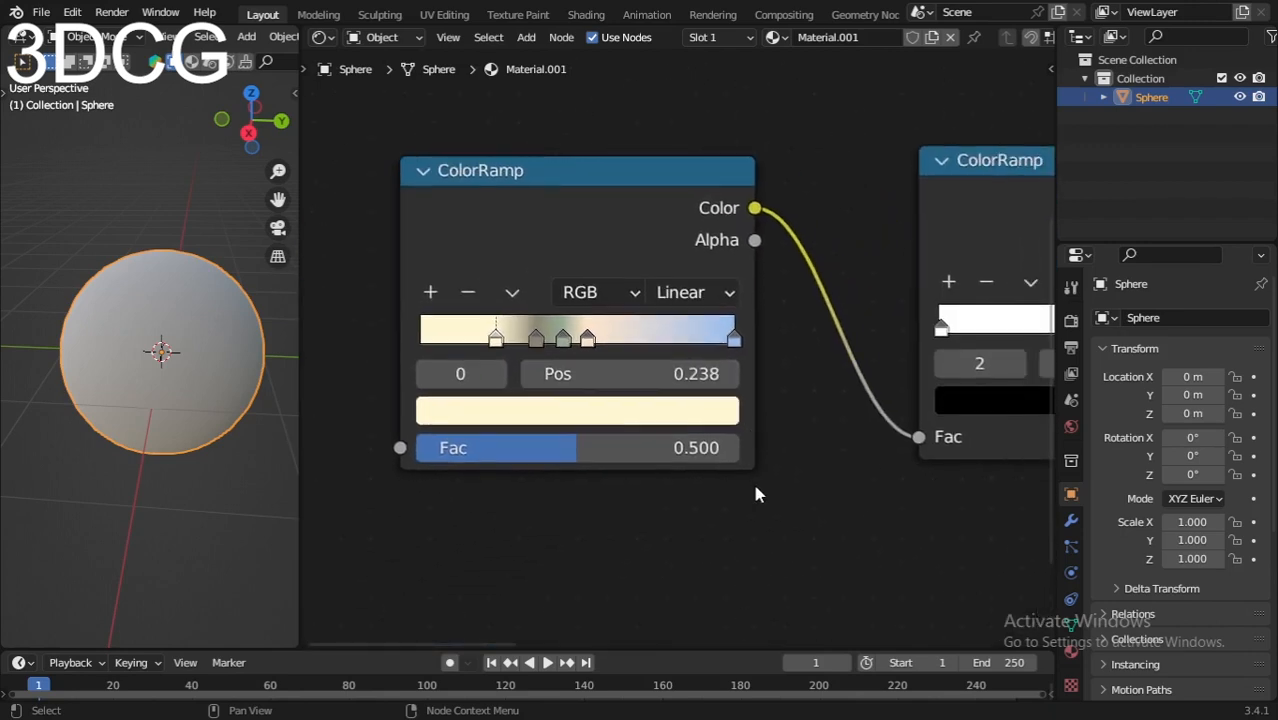
# Step: Set the color of the ramp's first stop at position 0.238 to hex FFFFFF
pyautogui.scroll(3, 600, 505)
pyautogui.click(656, 430)
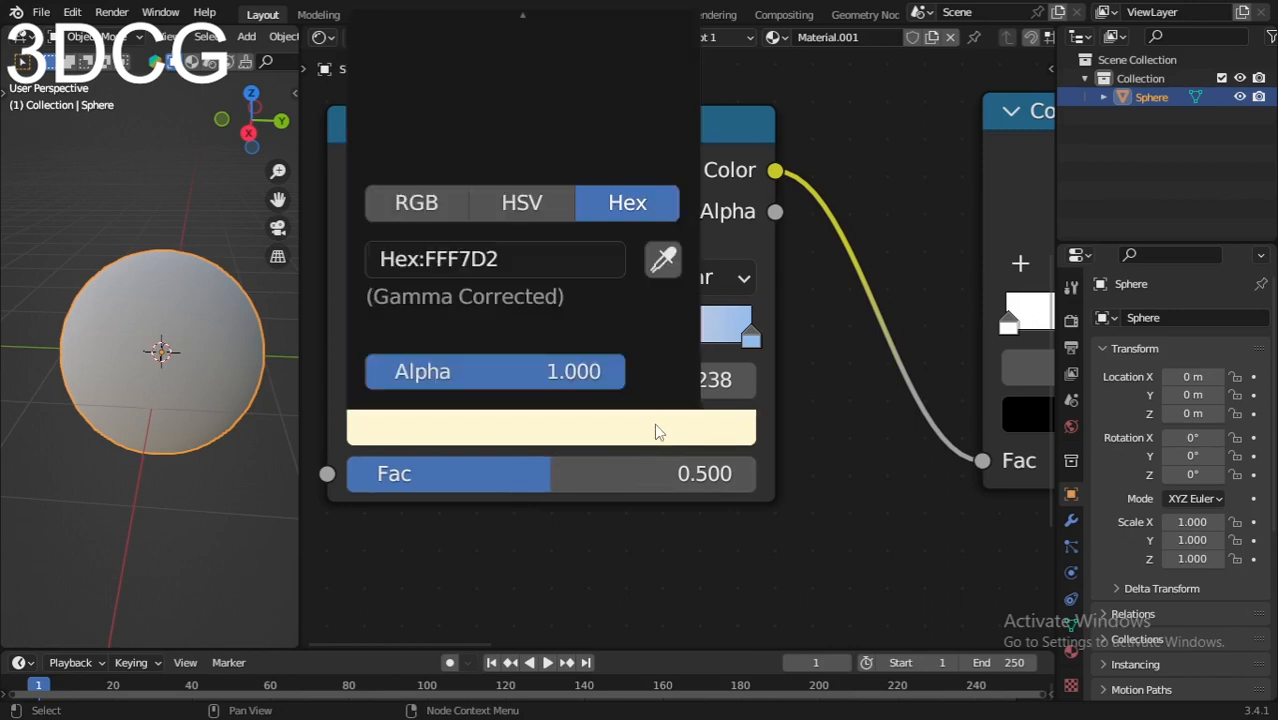
pyautogui.click(524, 256)
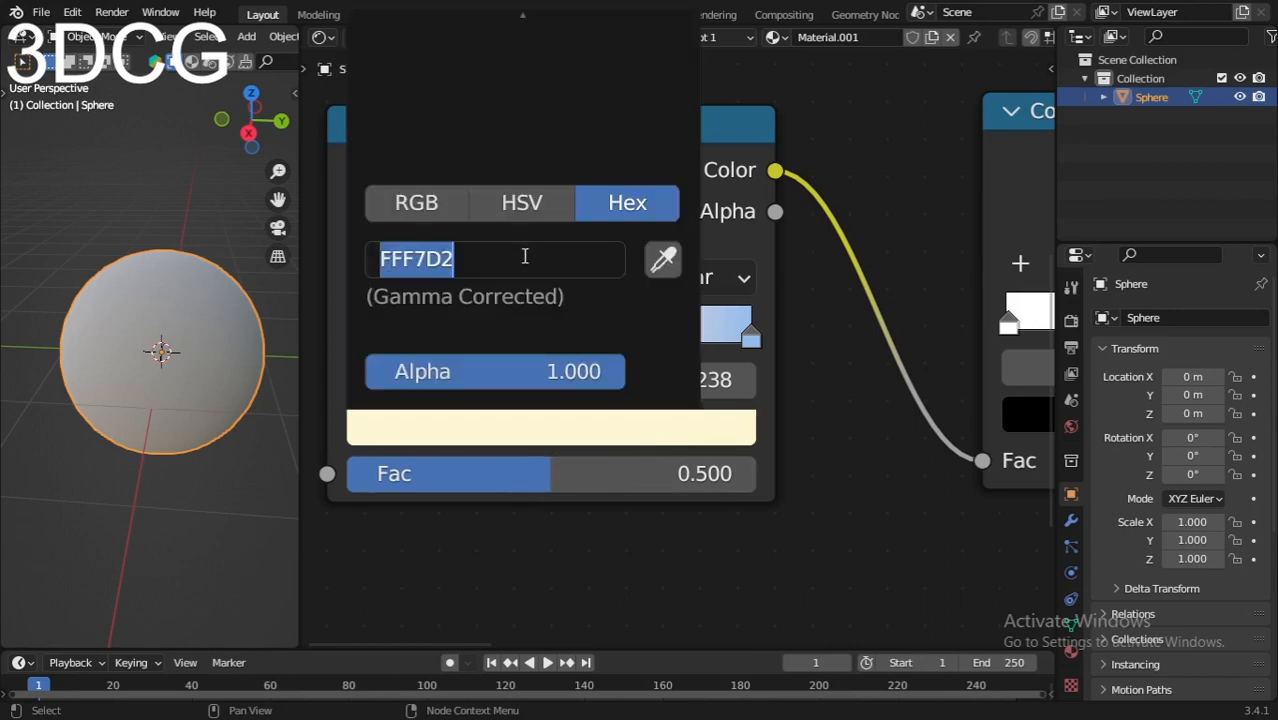
pyautogui.write('ffffff')
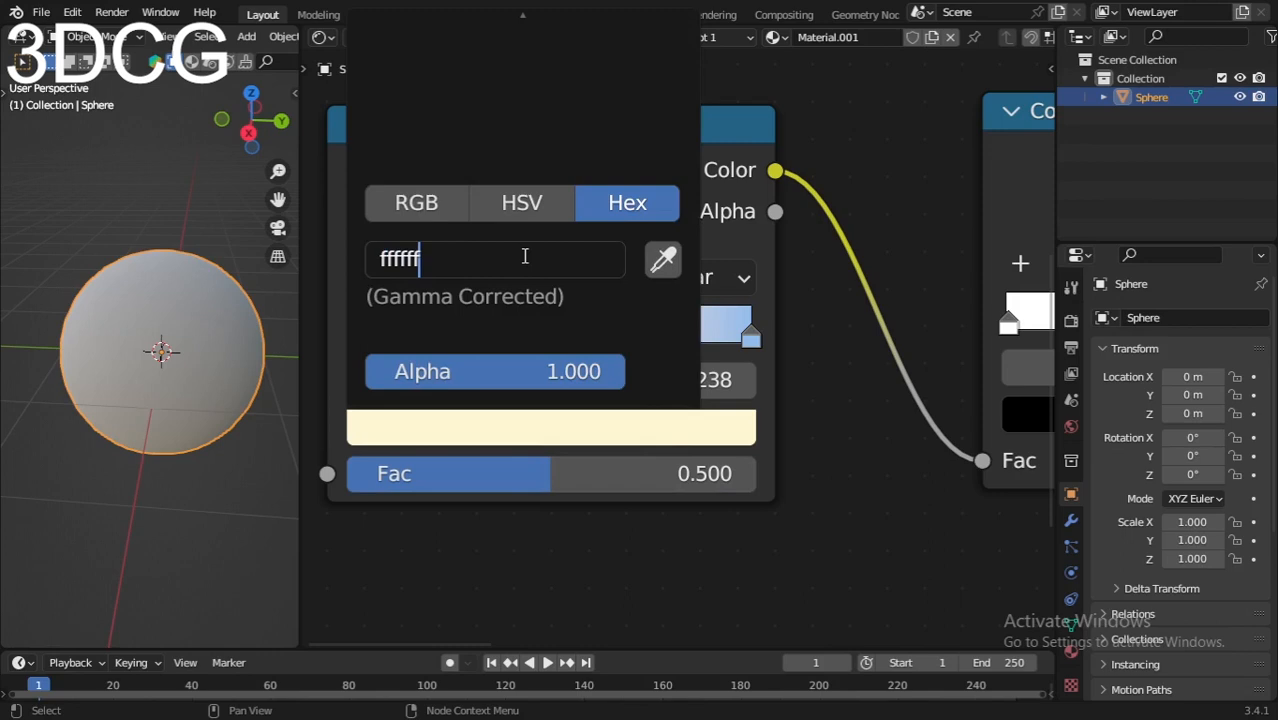
pyautogui.press('Return')
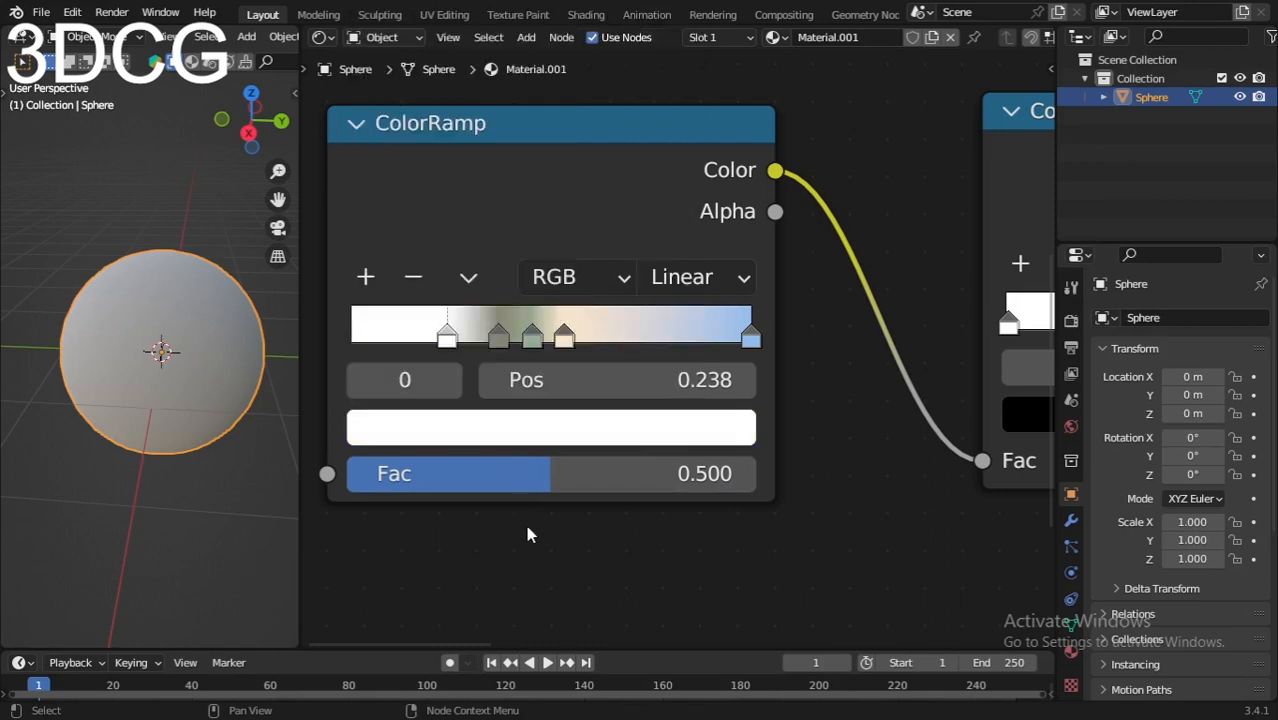
# Step: Set the position of the ramp's first white stop to 0.340
pyautogui.click(637, 379)
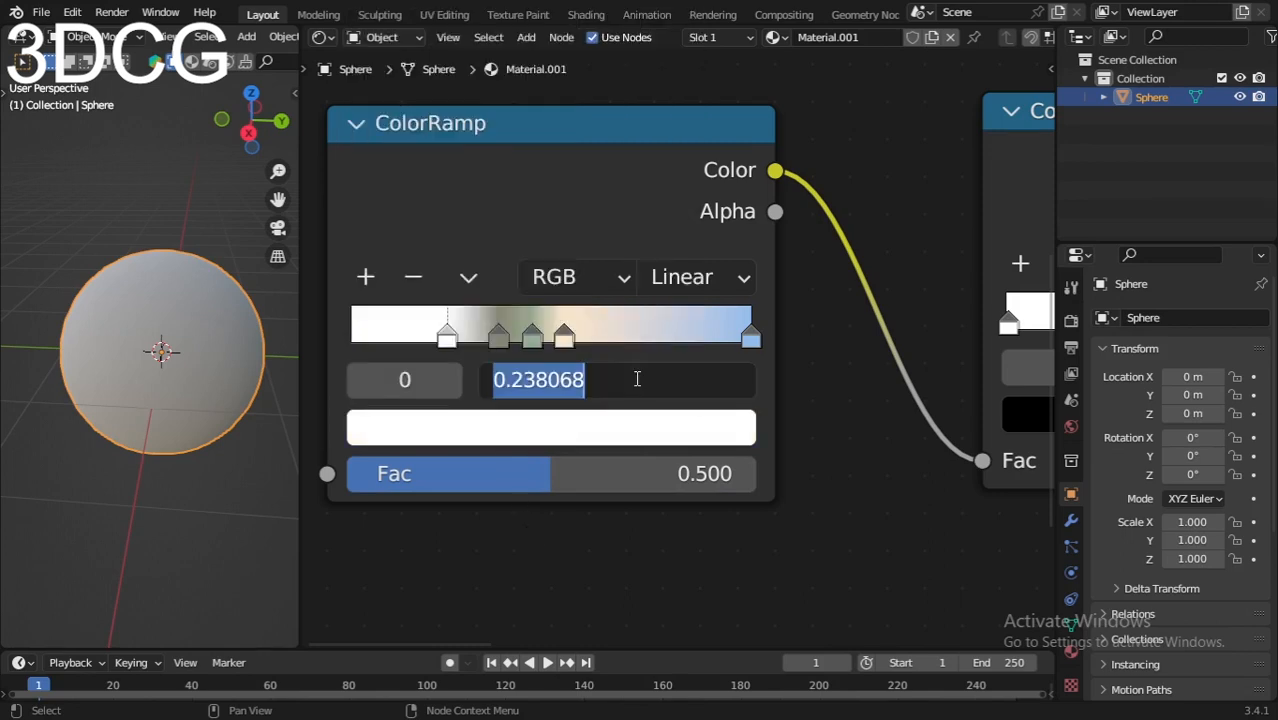
pyautogui.write('.340')
pyautogui.press('Return')
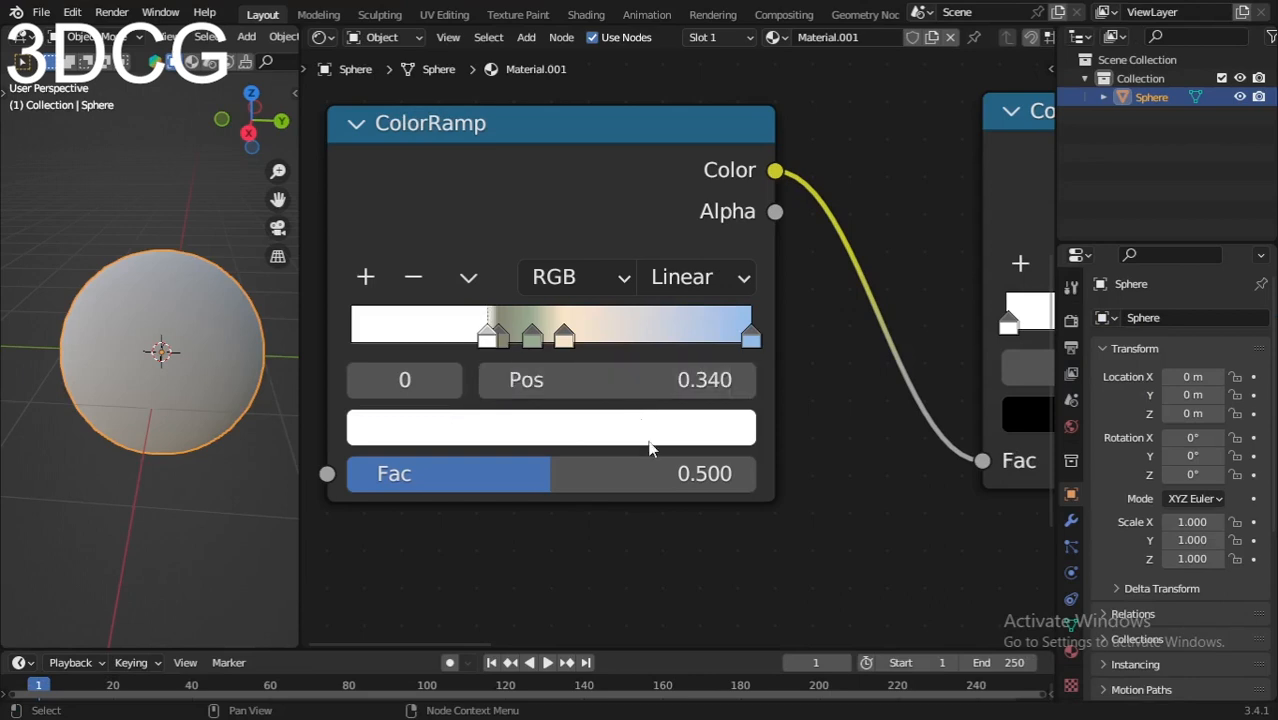
# Step: Set the position of the ramp's second, gray-brown stop to 0.369 and reselect the first stop
pyautogui.click(500, 336)
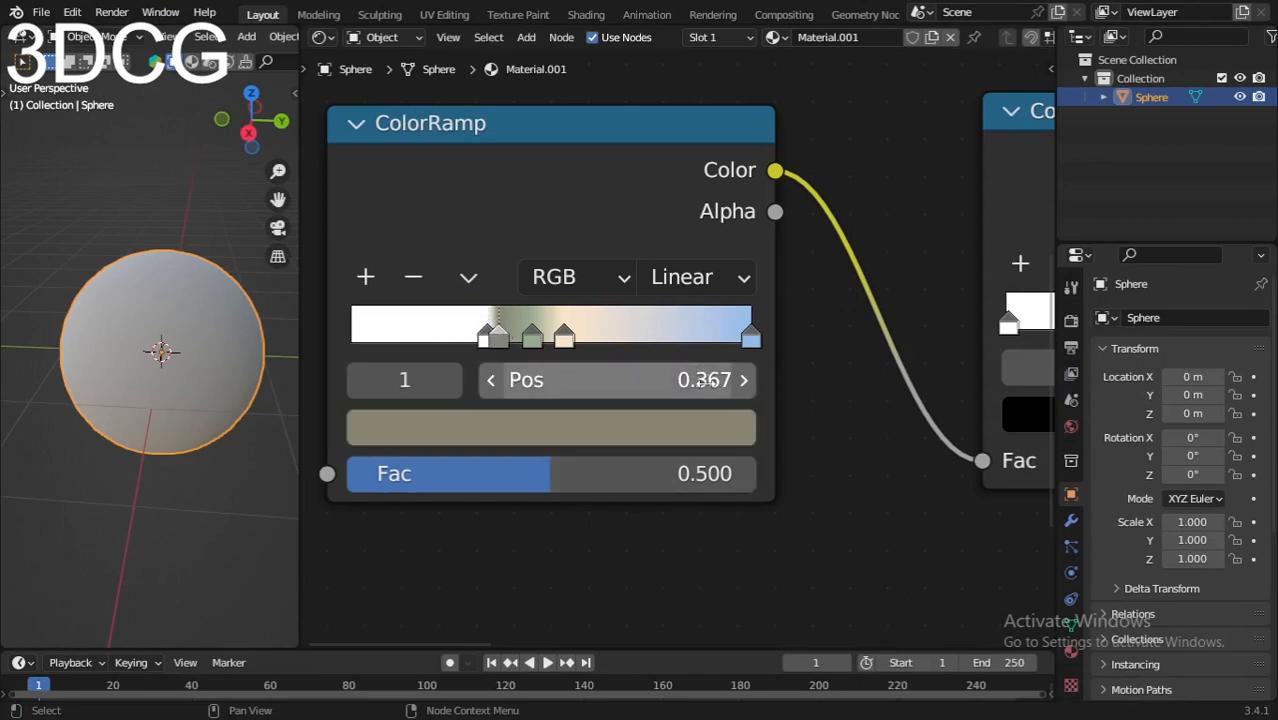
pyautogui.click(744, 380)
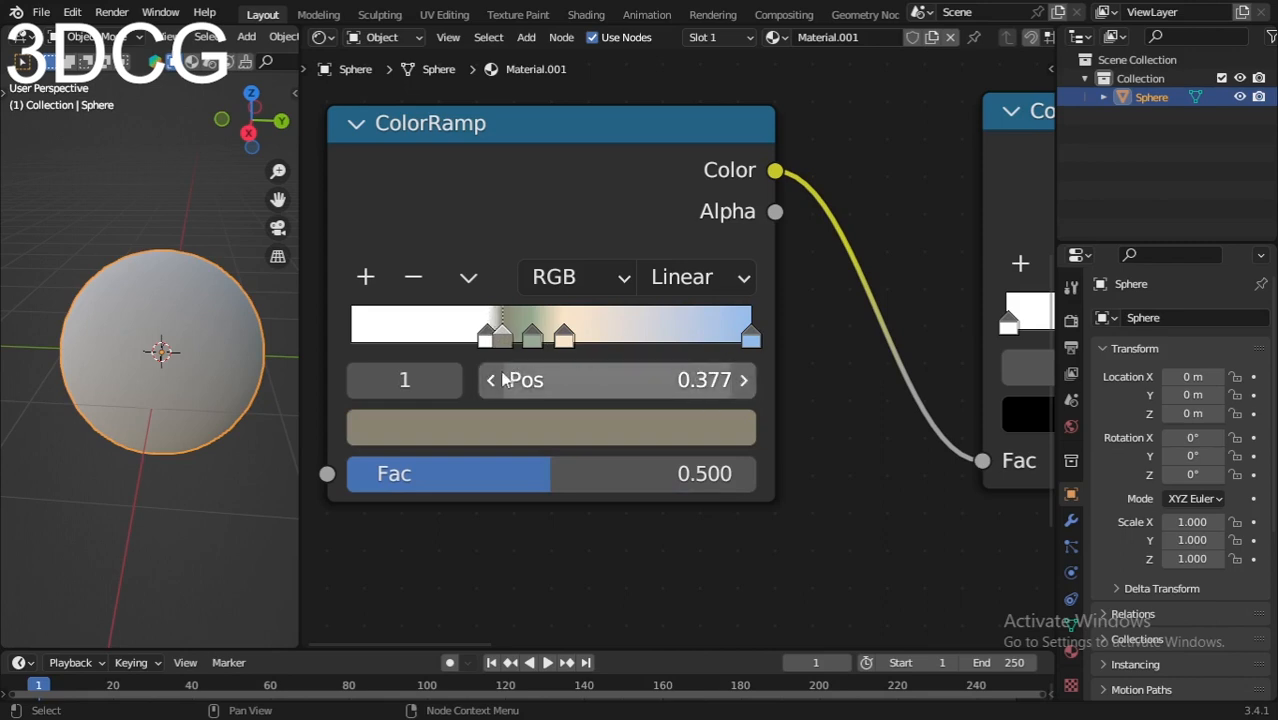
pyautogui.click(494, 380)
pyautogui.click(722, 380)
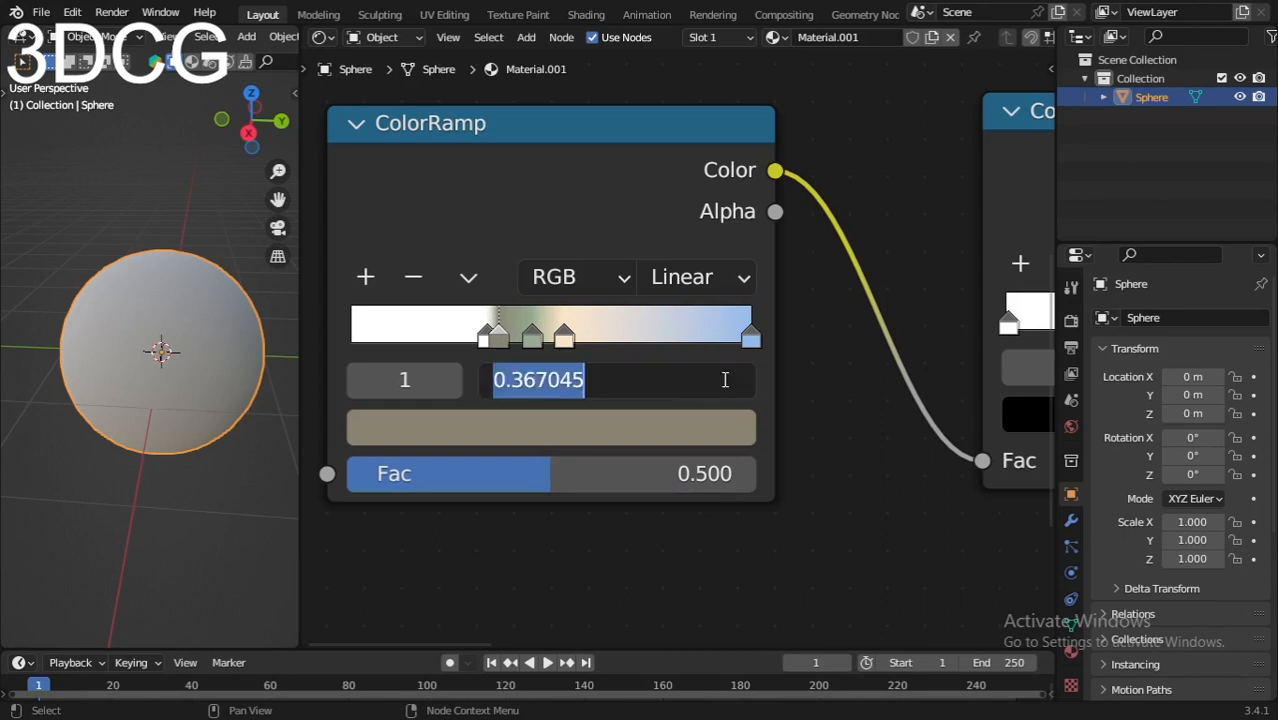
pyautogui.press('Return')
pyautogui.click(652, 380)
pyautogui.write('.')
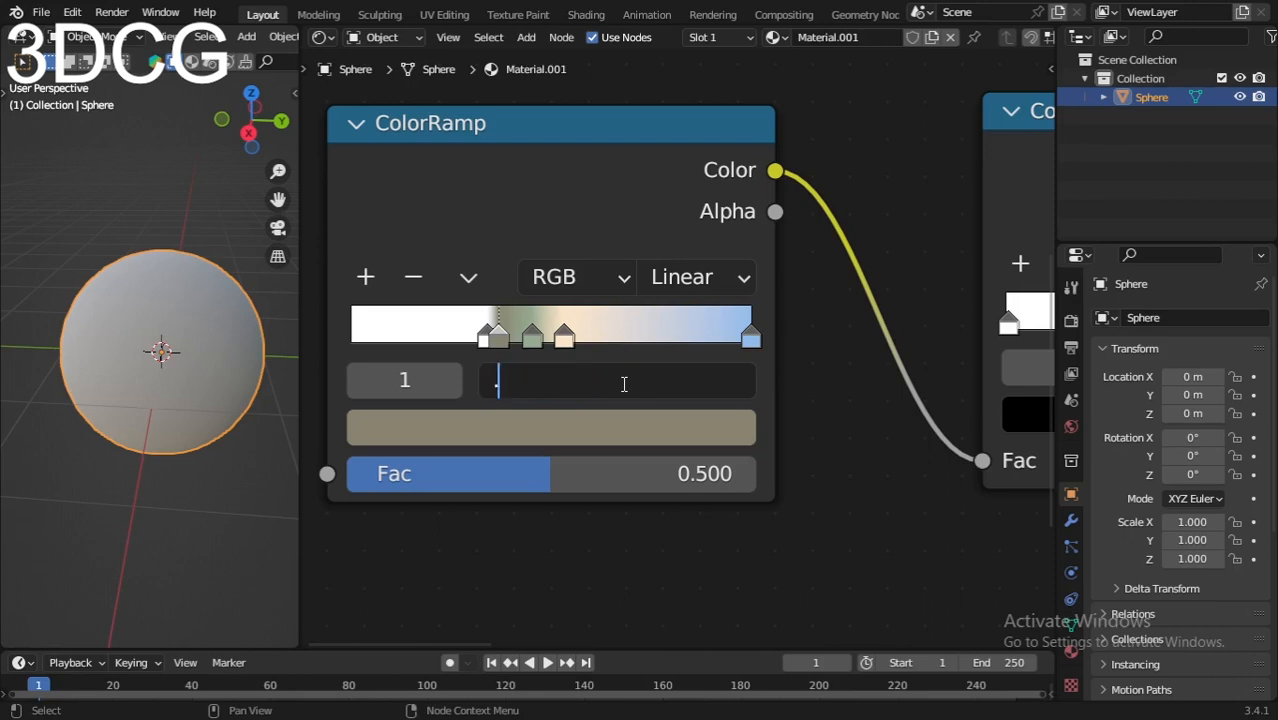
pyautogui.write('369')
pyautogui.press('Return')
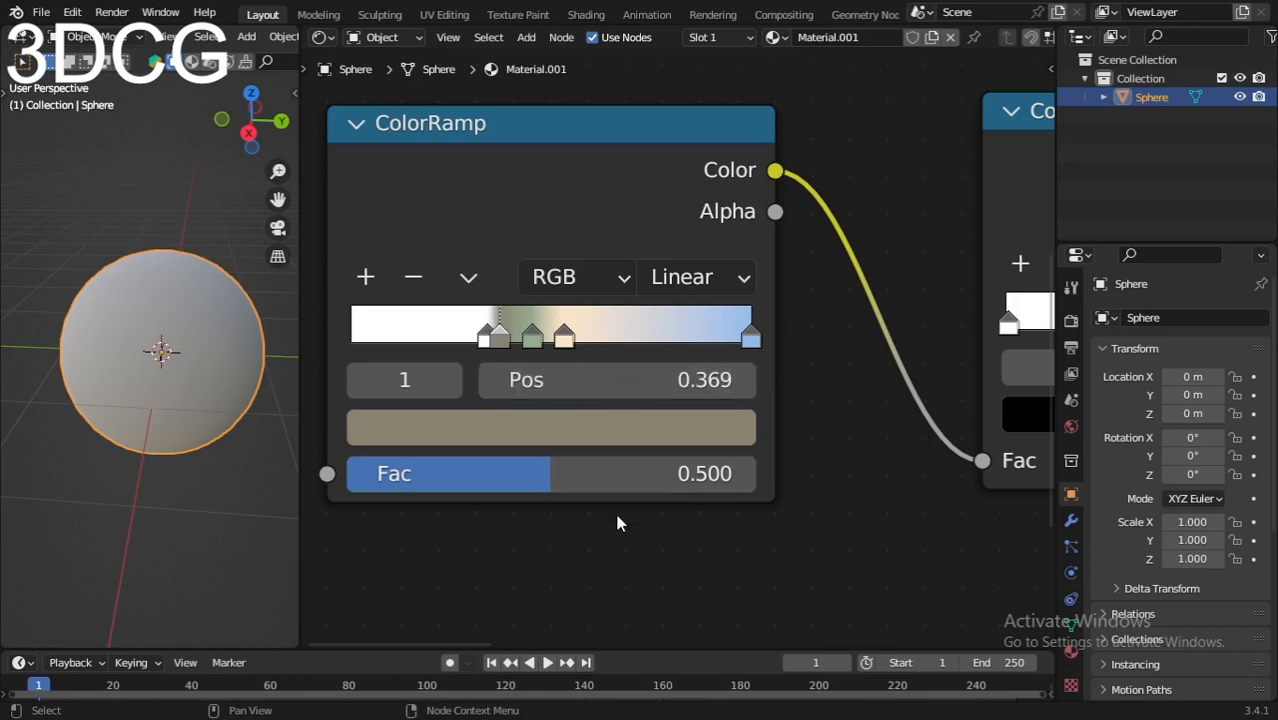
pyautogui.click(485, 336)
# Step: Move the multicolored ColorRamp node higher and connect its Color output to the Glossy BSDF's Color input
pyautogui.scroll(-2, 690, 380)
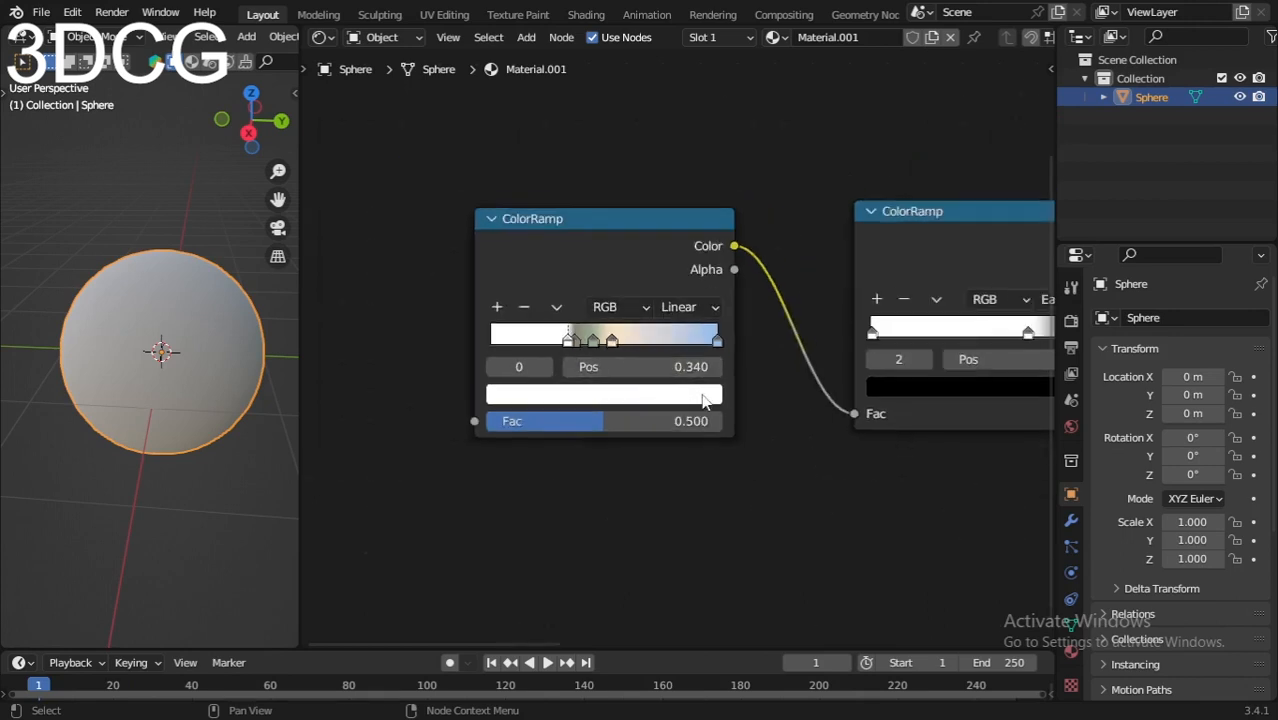
pyautogui.scroll(-5, 703, 400)
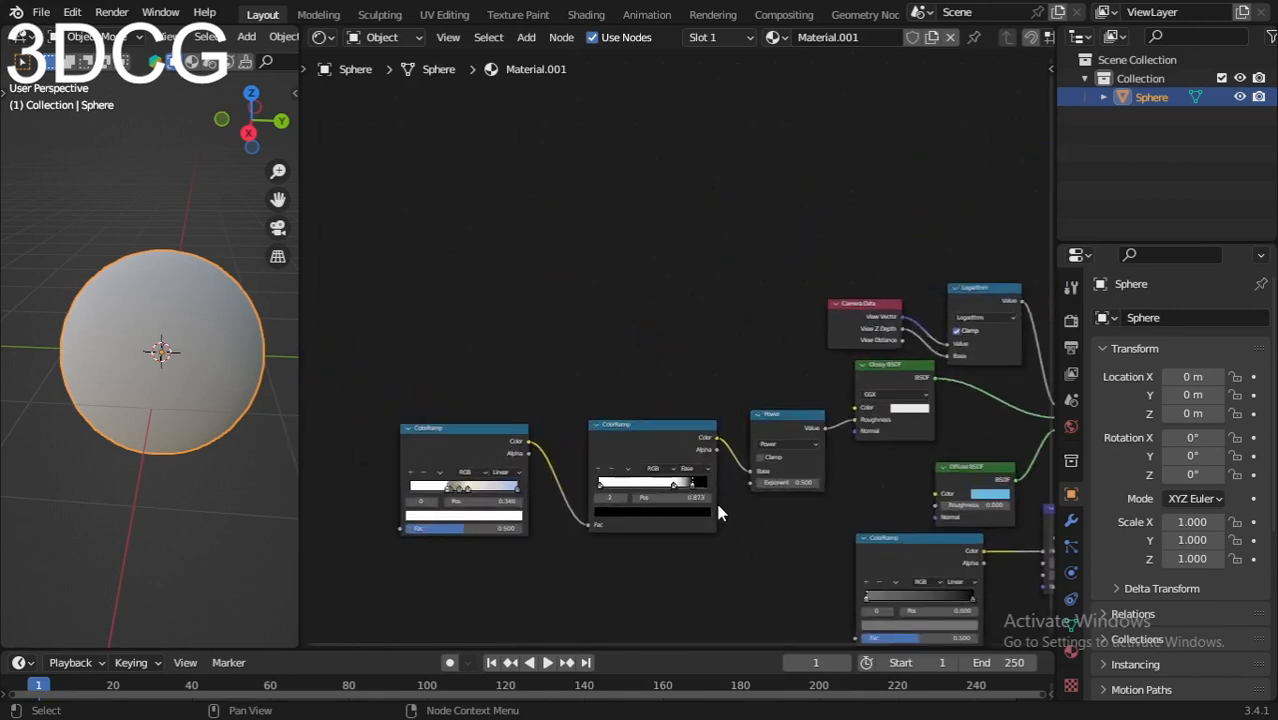
pyautogui.moveTo(718, 505); pyautogui.dragTo(702, 448, button='middle')
pyautogui.scroll(2, 700, 440)
pyautogui.click(379, 397)
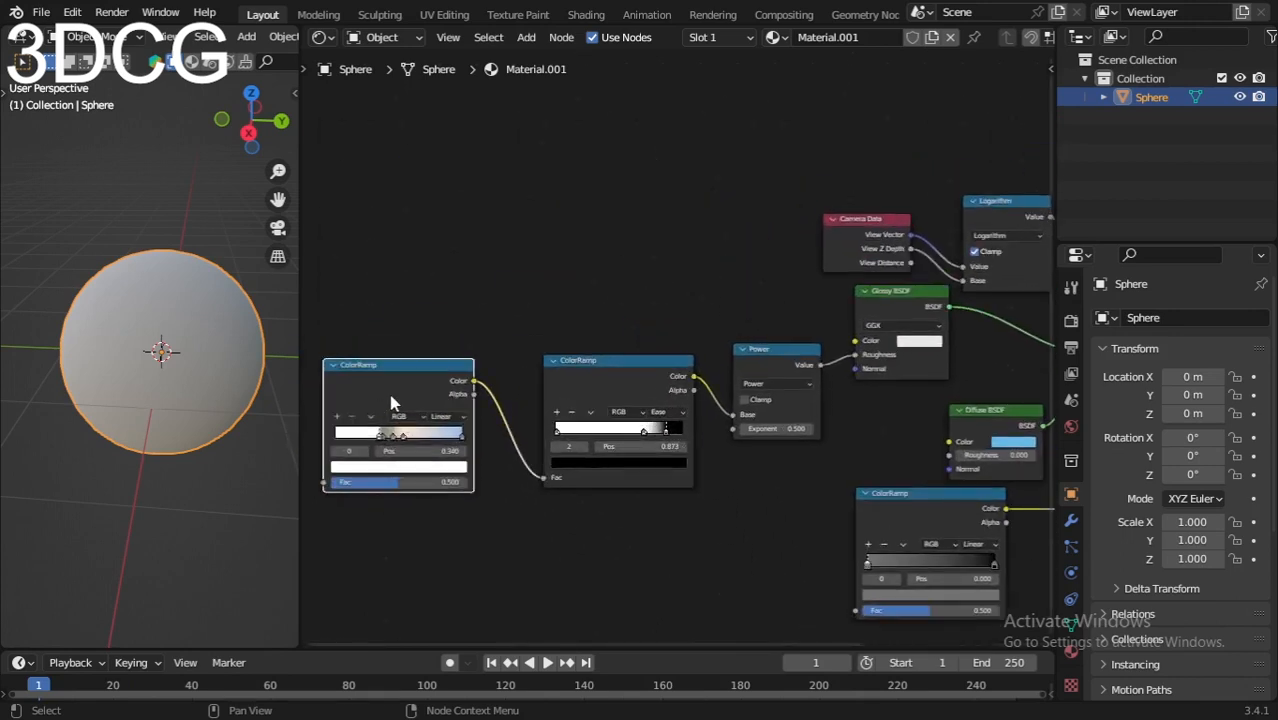
pyautogui.moveTo(390, 401); pyautogui.dragTo(415, 304)
pyautogui.moveTo(800, 388); pyautogui.dragTo(733, 424, button='middle')
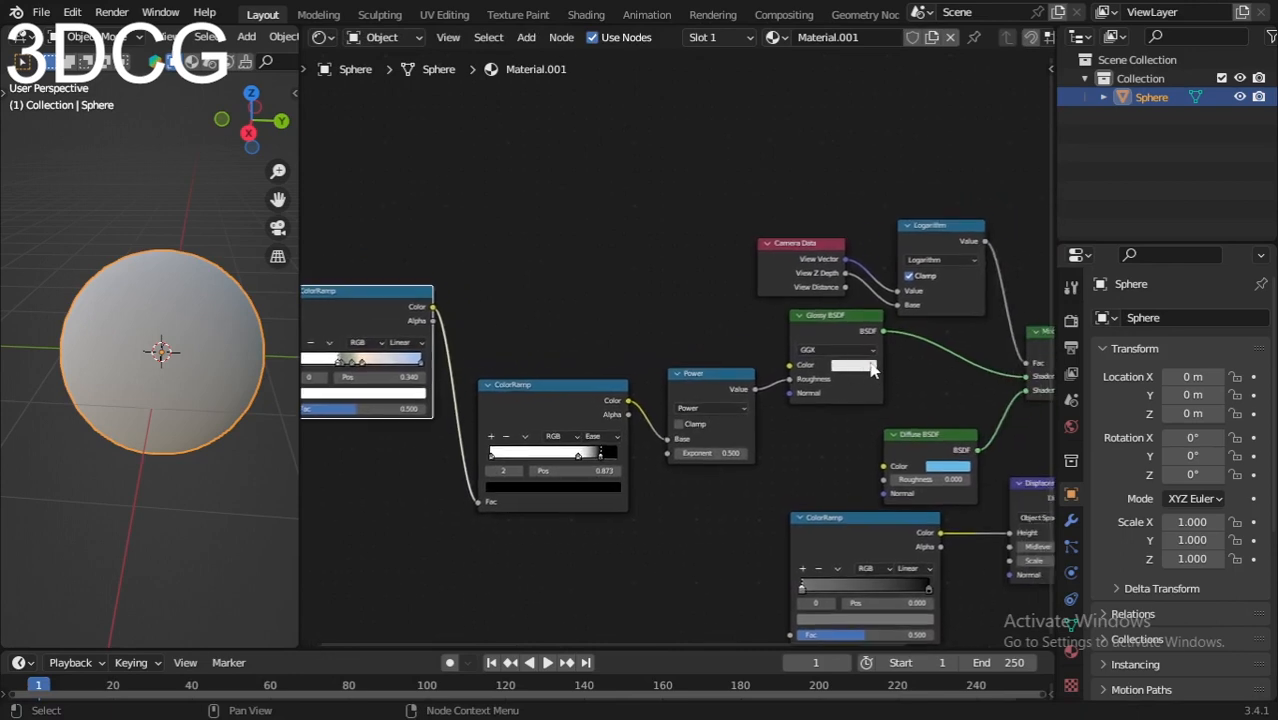
pyautogui.moveTo(834, 341); pyautogui.dragTo(831, 336)
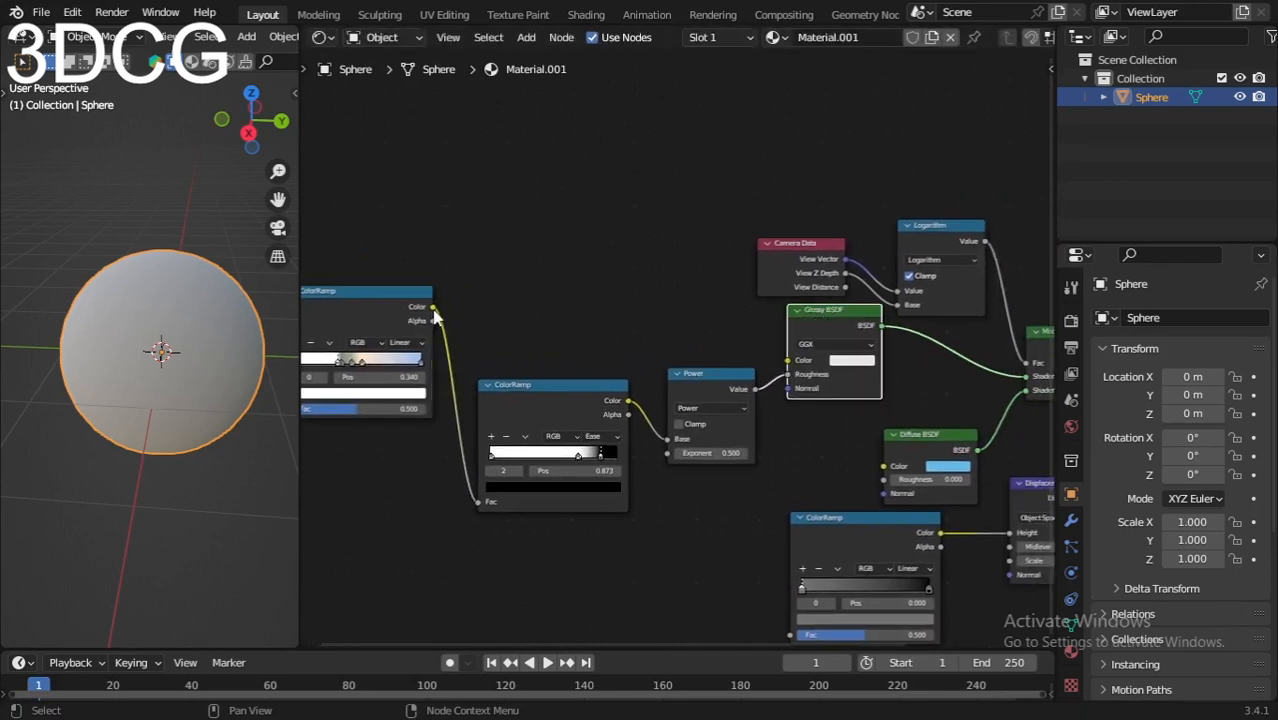
pyautogui.moveTo(432, 307); pyautogui.dragTo(789, 360)
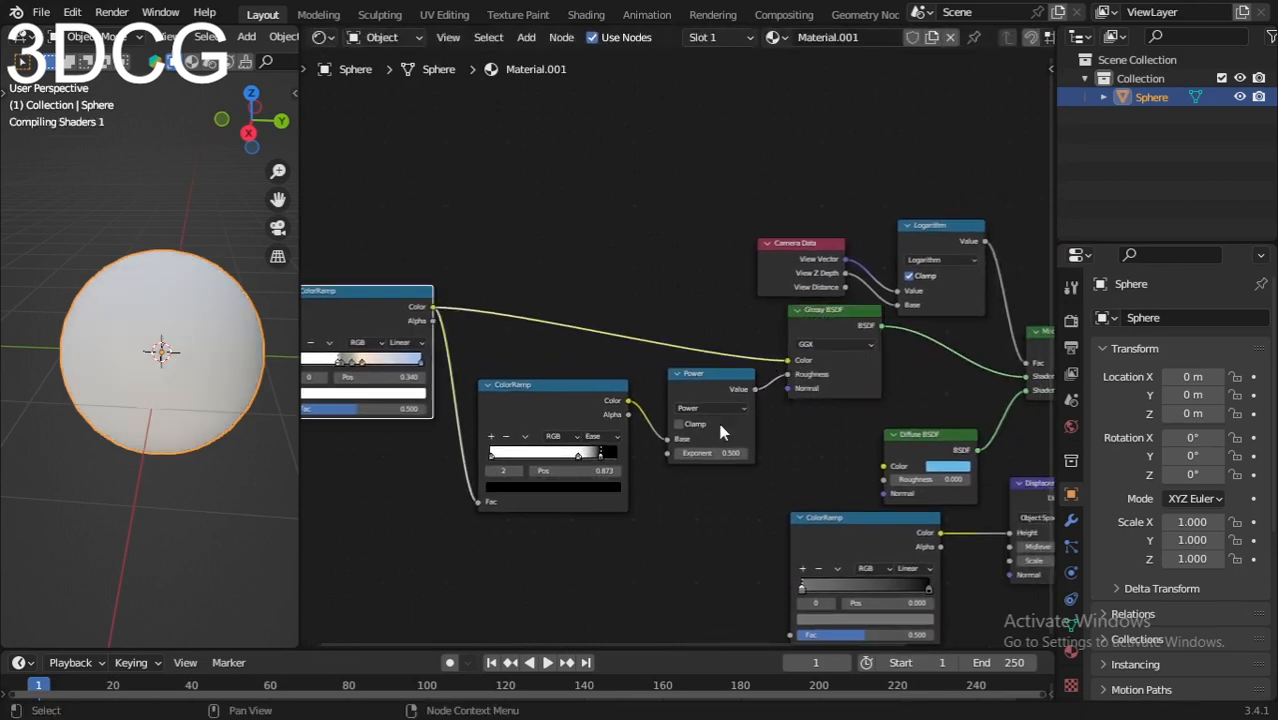
# Step: Examine the sphere's shading in the viewport from several distances and angles
pyautogui.scroll(-2, 175, 365)
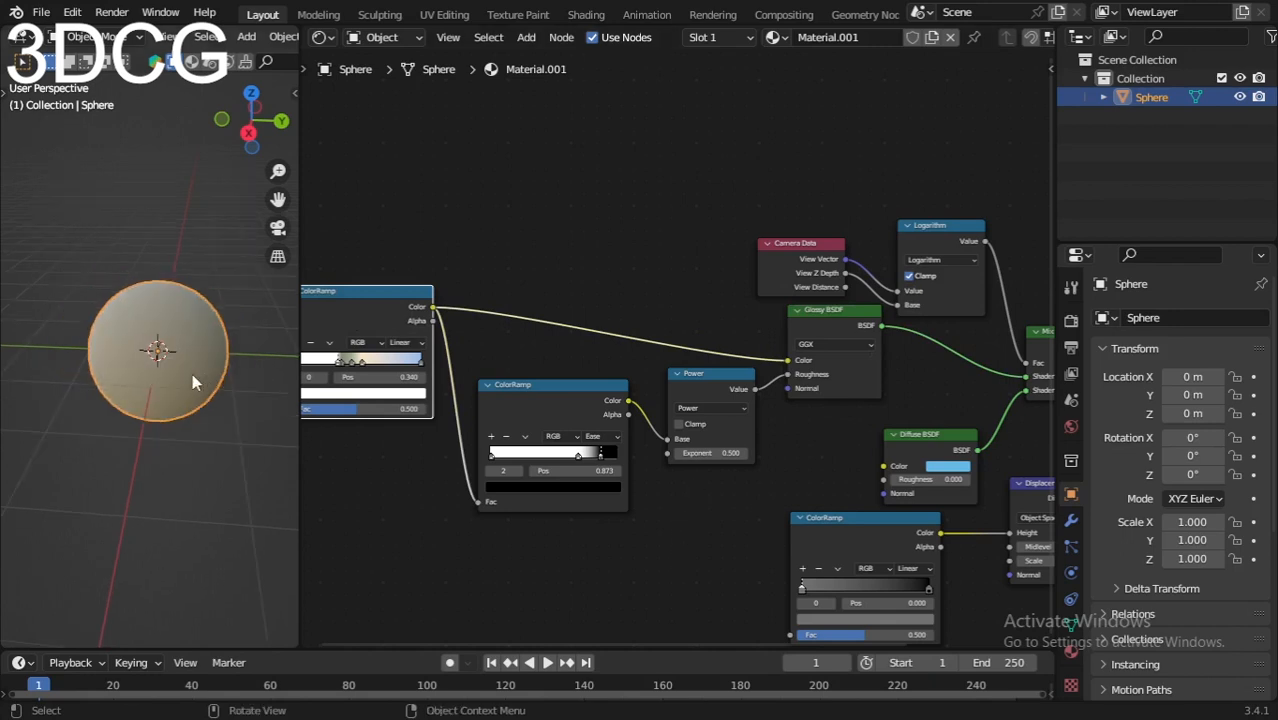
pyautogui.scroll(2, 190, 375)
pyautogui.moveTo(130, 455)
pyautogui.mouseDown(button='middle')
pyautogui.moveTo(111, 488)
pyautogui.moveTo(116, 437)
pyautogui.moveTo(155, 453)
pyautogui.mouseUp(button='middle')
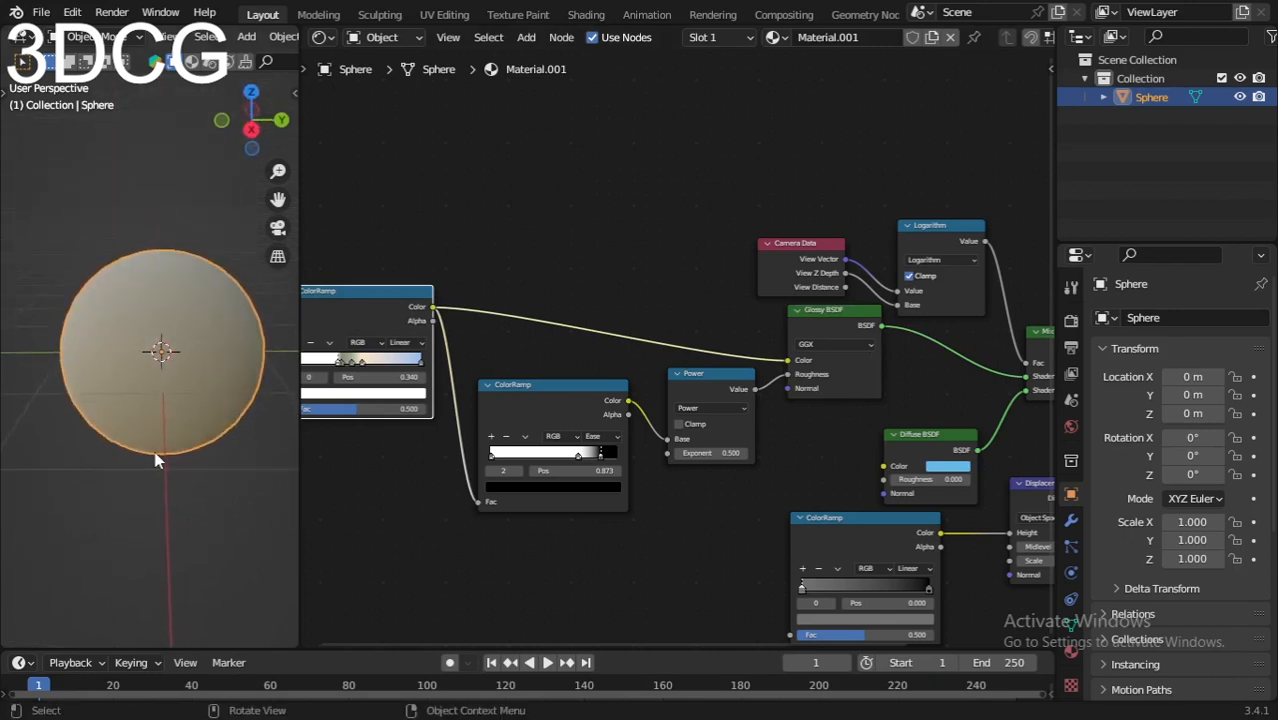
pyautogui.scroll(3, 140, 440)
pyautogui.scroll(-4, 125, 410)
pyautogui.moveTo(134, 402)
pyautogui.mouseDown(button='middle')
pyautogui.moveTo(125, 502)
pyautogui.moveTo(140, 390)
pyautogui.moveTo(127, 322)
pyautogui.moveTo(140, 390)
pyautogui.mouseUp(button='middle')
pyautogui.scroll(2, 145, 440)
pyautogui.scroll(-4, 754, 495)
# Step: Connect the multicolored ColorRamp's Color output to the Fac input of the ColorRamp feeding the Displacement node
pyautogui.moveTo(714, 545); pyautogui.dragTo(702, 467, button='middle')
pyautogui.scroll(5, 702, 467)
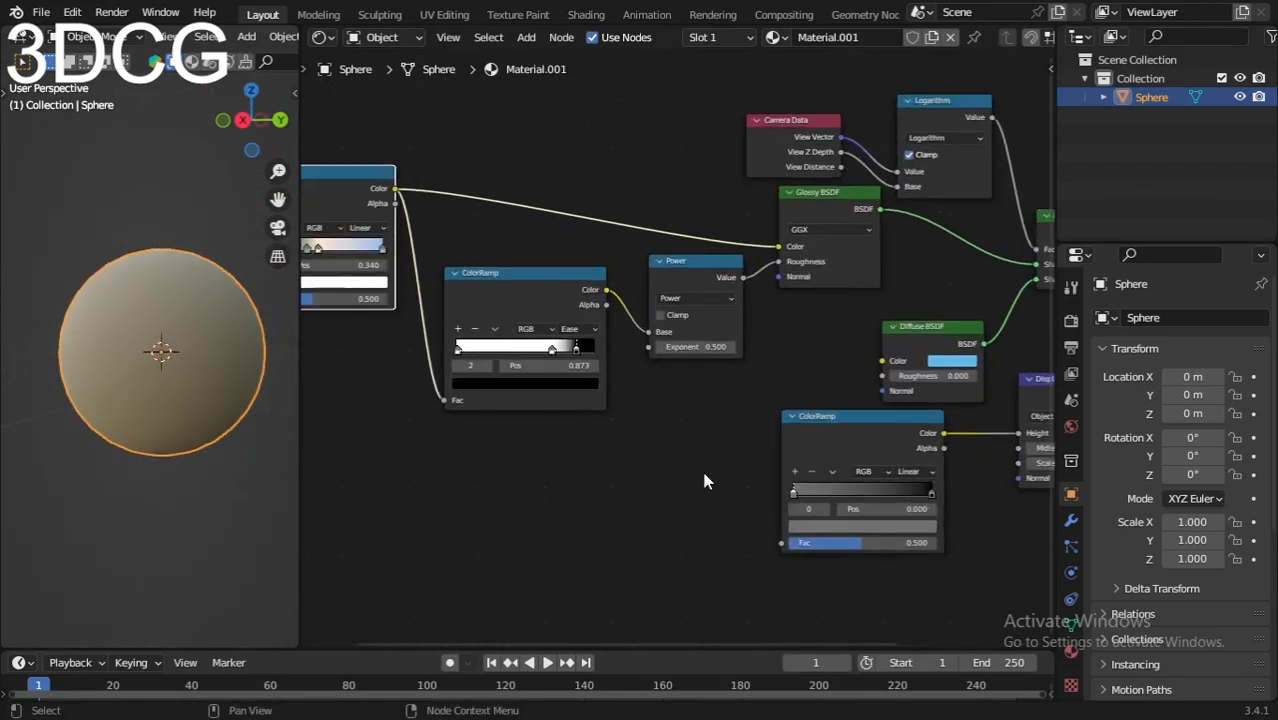
pyautogui.scroll(-1, 704, 474)
pyautogui.moveTo(416, 201); pyautogui.dragTo(780, 528)
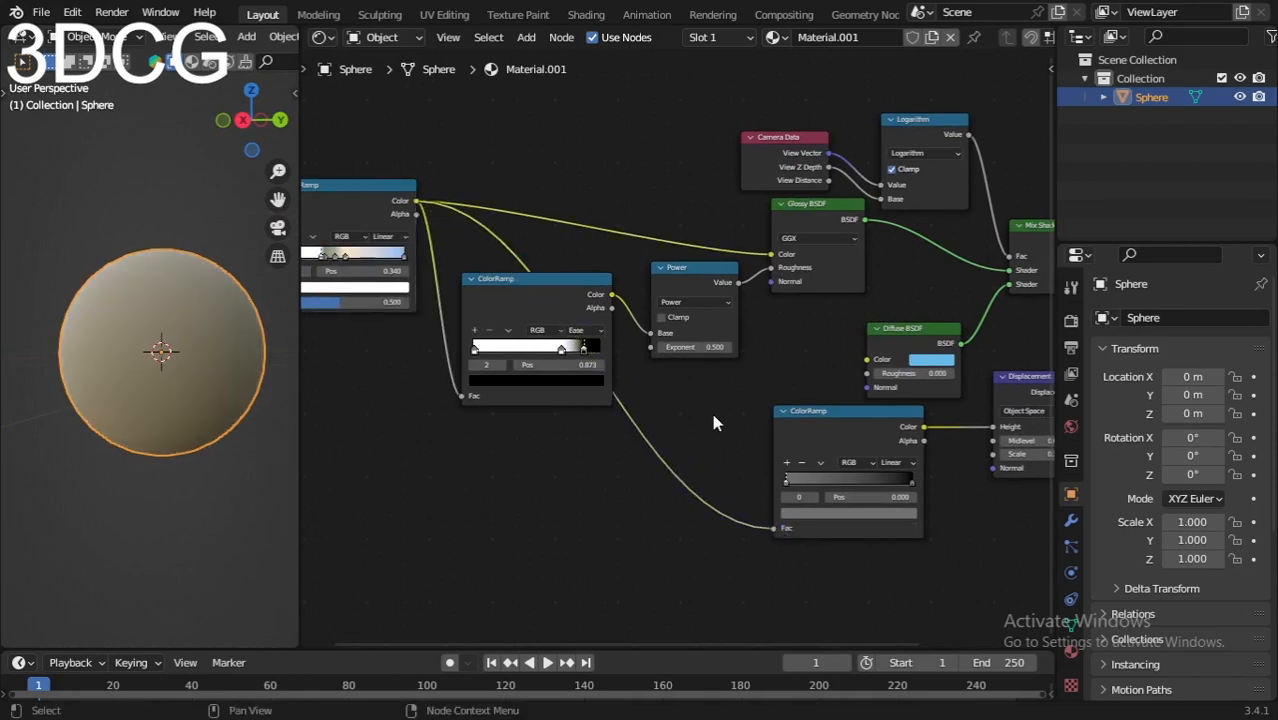
# Step: Set the interpolation of the ColorRamp feeding the Displacement node to Ease
pyautogui.moveTo(92, 382); pyautogui.dragTo(142, 435, button='middle')
pyautogui.scroll(-3, 604, 490)
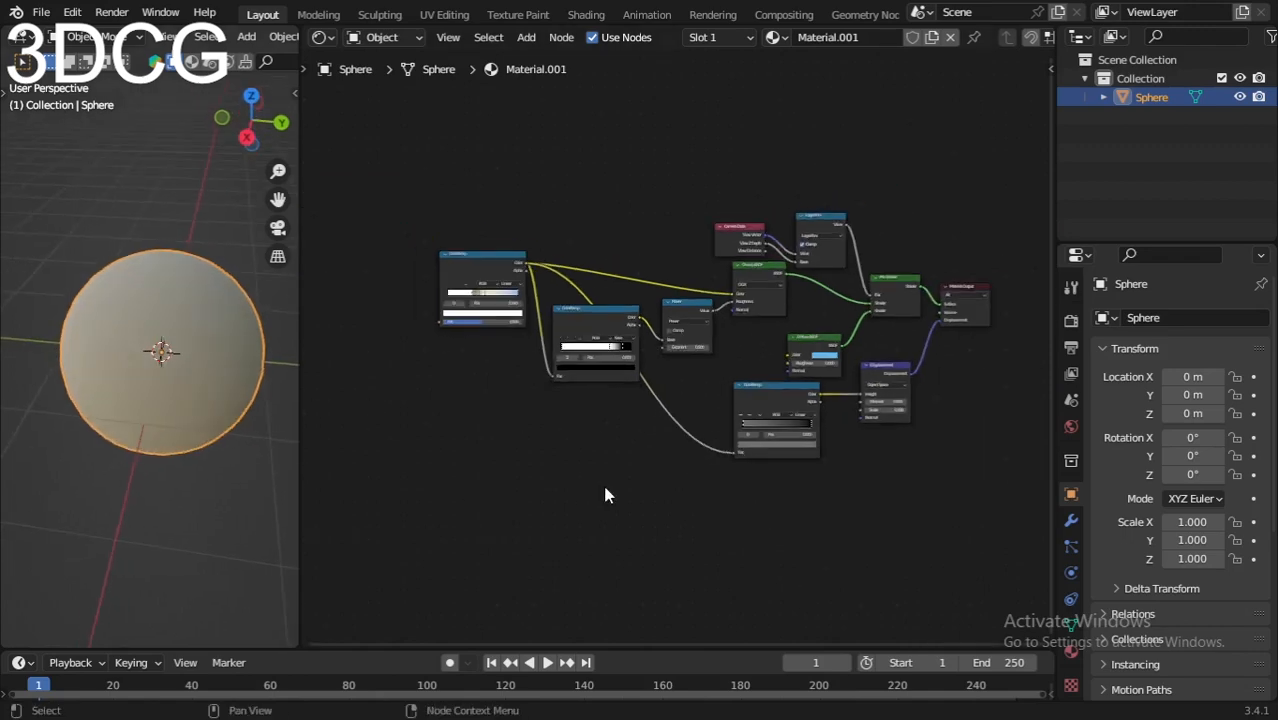
pyautogui.scroll(5, 711, 475)
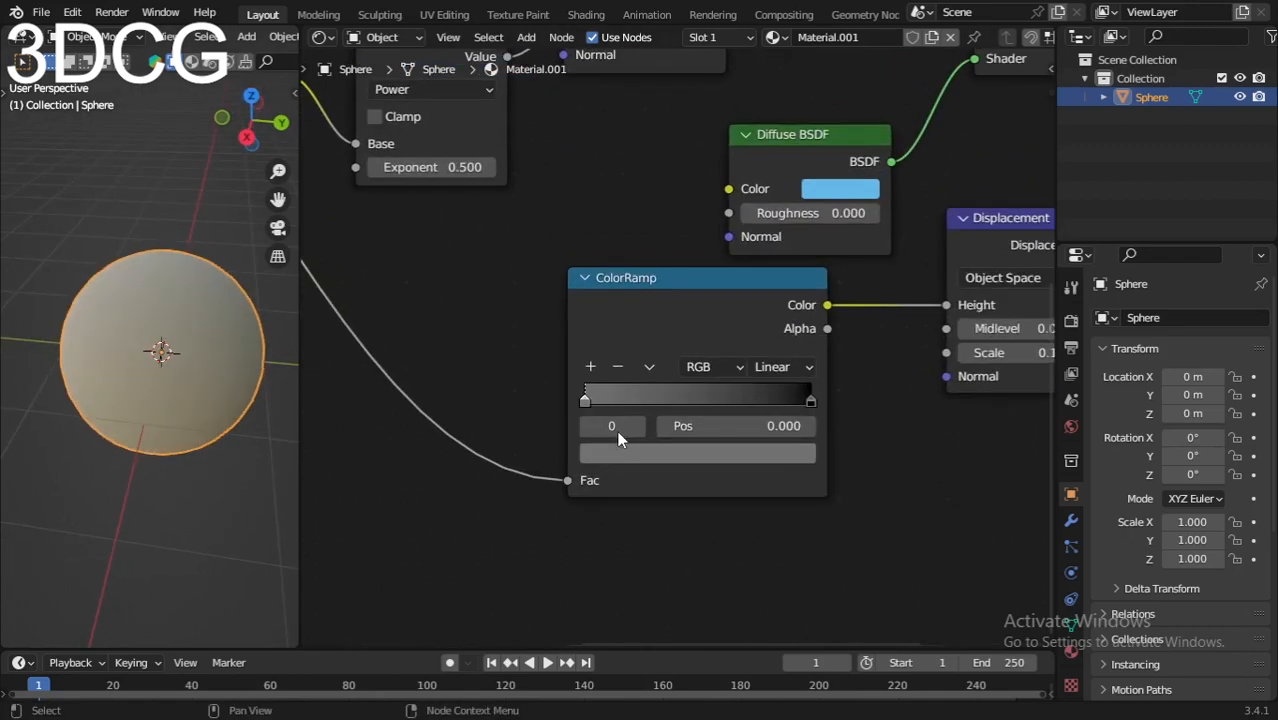
pyautogui.scroll(-6, 649, 490)
pyautogui.moveTo(652, 496); pyautogui.dragTo(621, 537, button='middle')
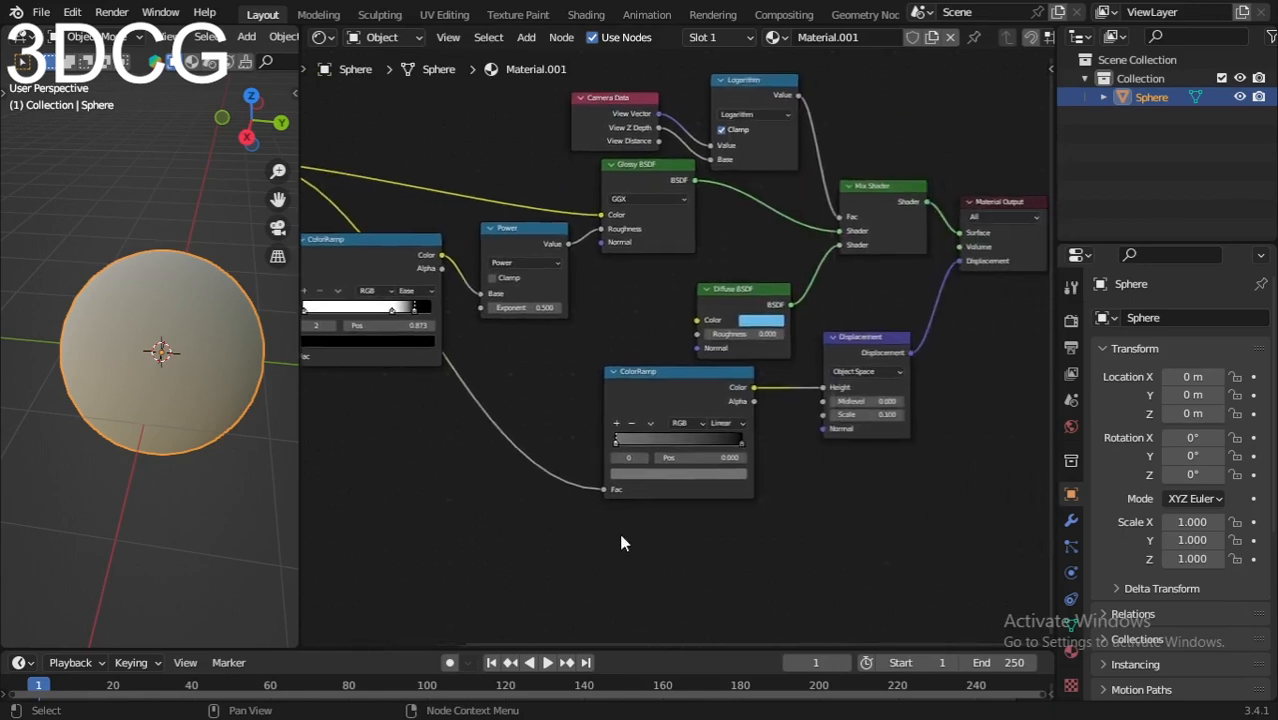
pyautogui.scroll(3, 621, 543)
pyautogui.click(780, 477)
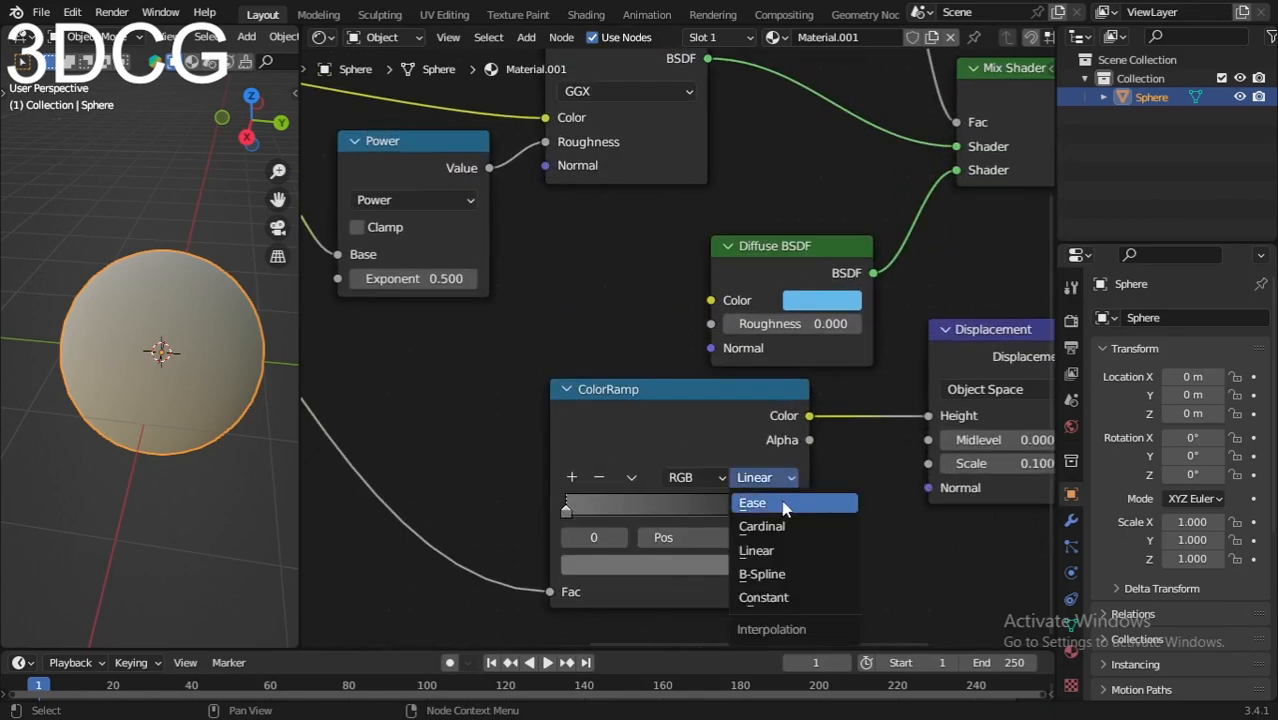
pyautogui.click(784, 505)
pyautogui.scroll(-2, 360, 452)
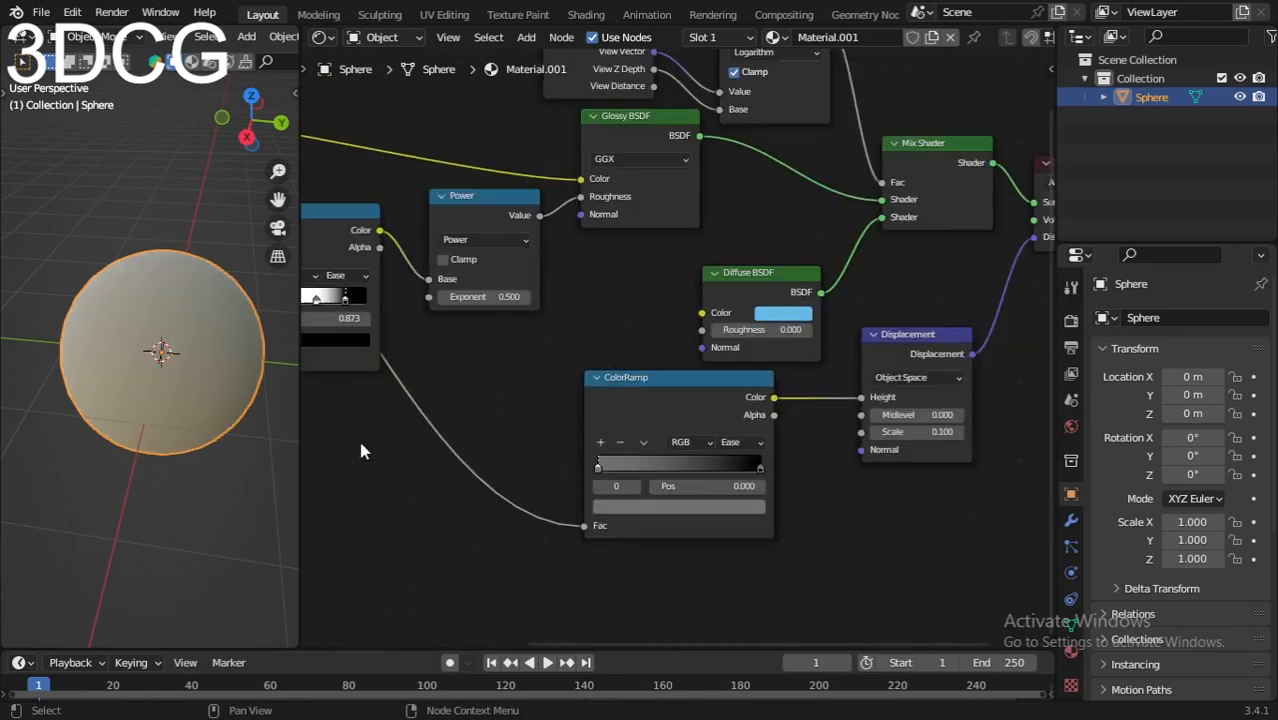
# Step: Add a Noise Texture node in front of the multicolored ColorRamp
pyautogui.moveTo(360, 452); pyautogui.dragTo(664, 513, button='middle')
pyautogui.scroll(1, 664, 513)
pyautogui.moveTo(505, 467); pyautogui.dragTo(585, 471, button='middle')
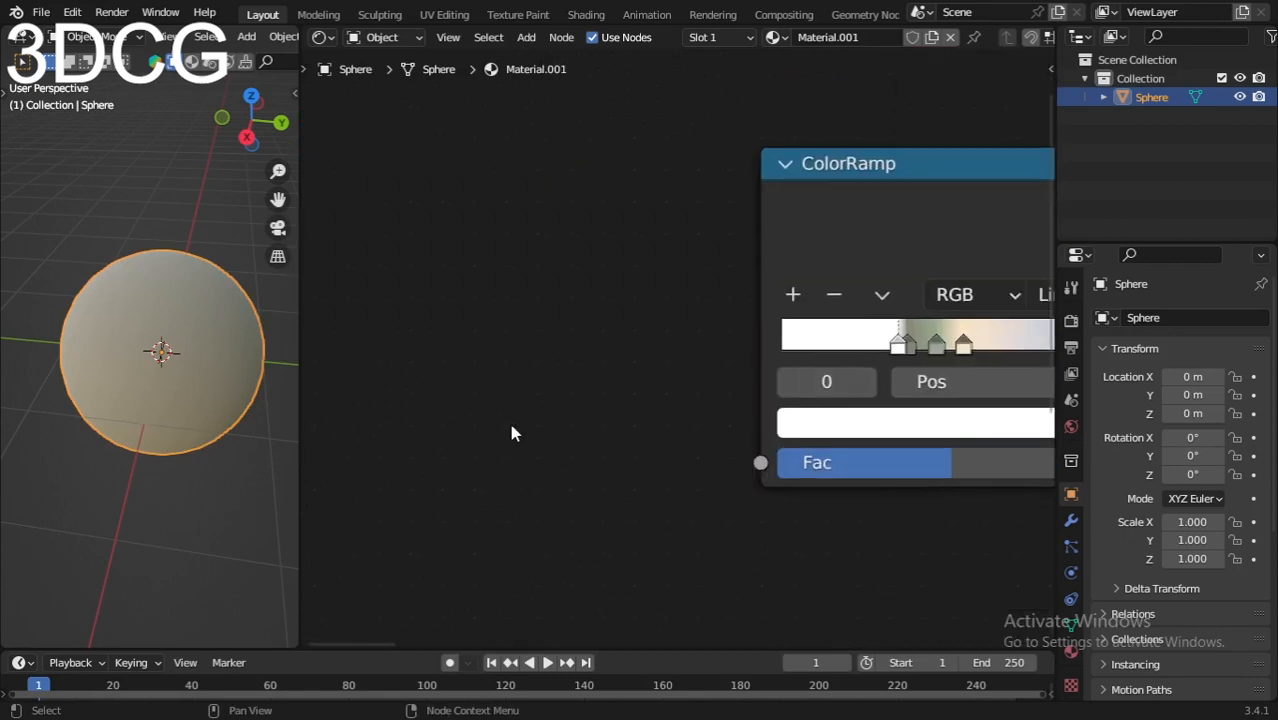
pyautogui.hotkey('shift', 'a')
pyautogui.click(527, 395)
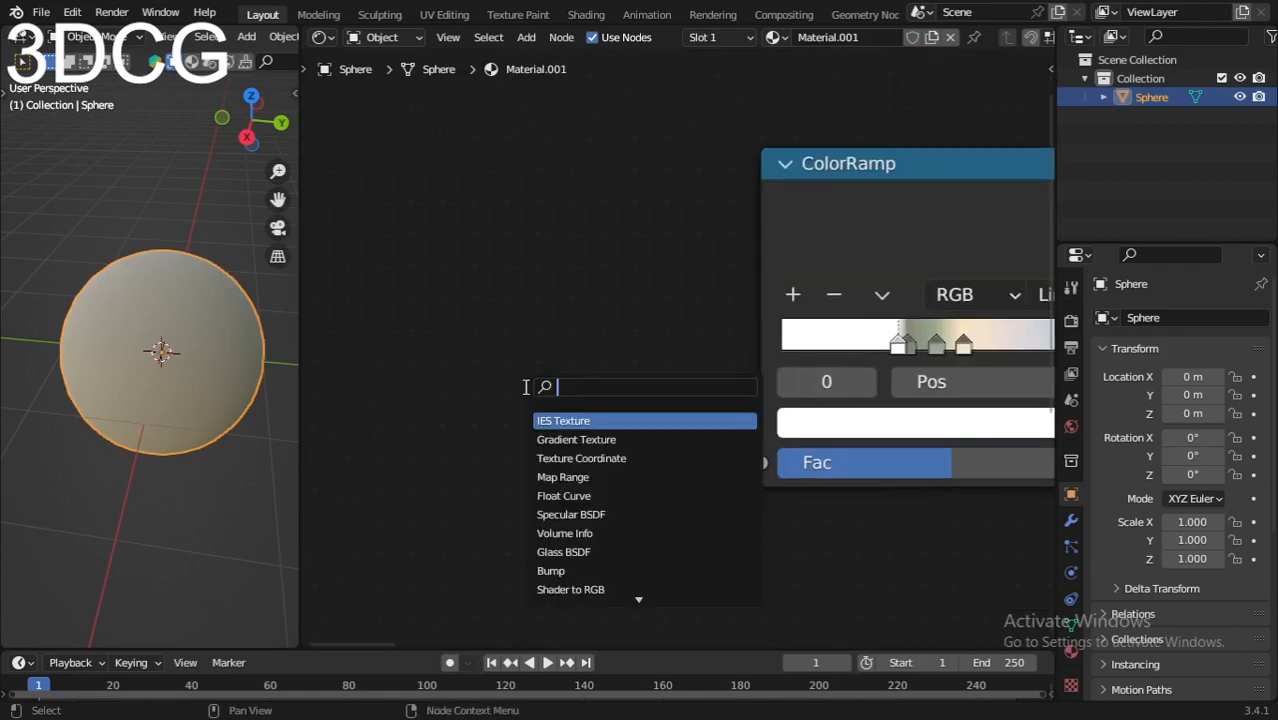
pyautogui.write('noise')
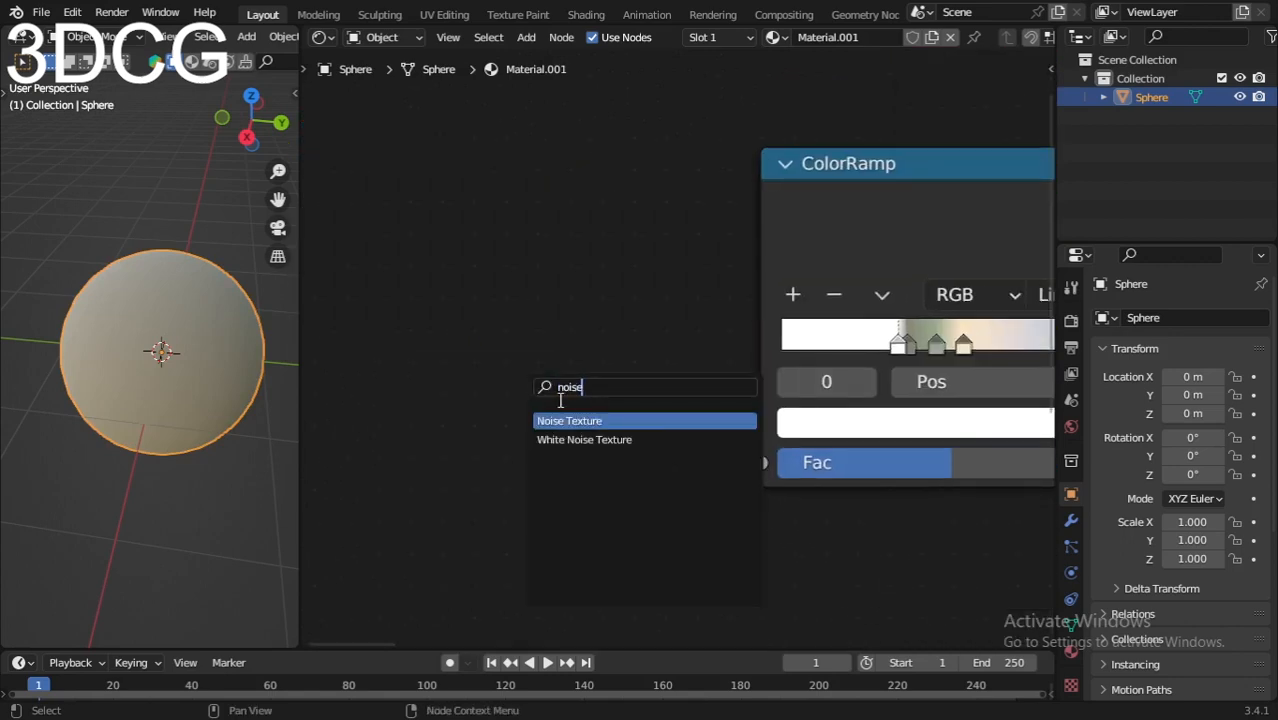
pyautogui.press('Return')
pyautogui.click(455, 269)
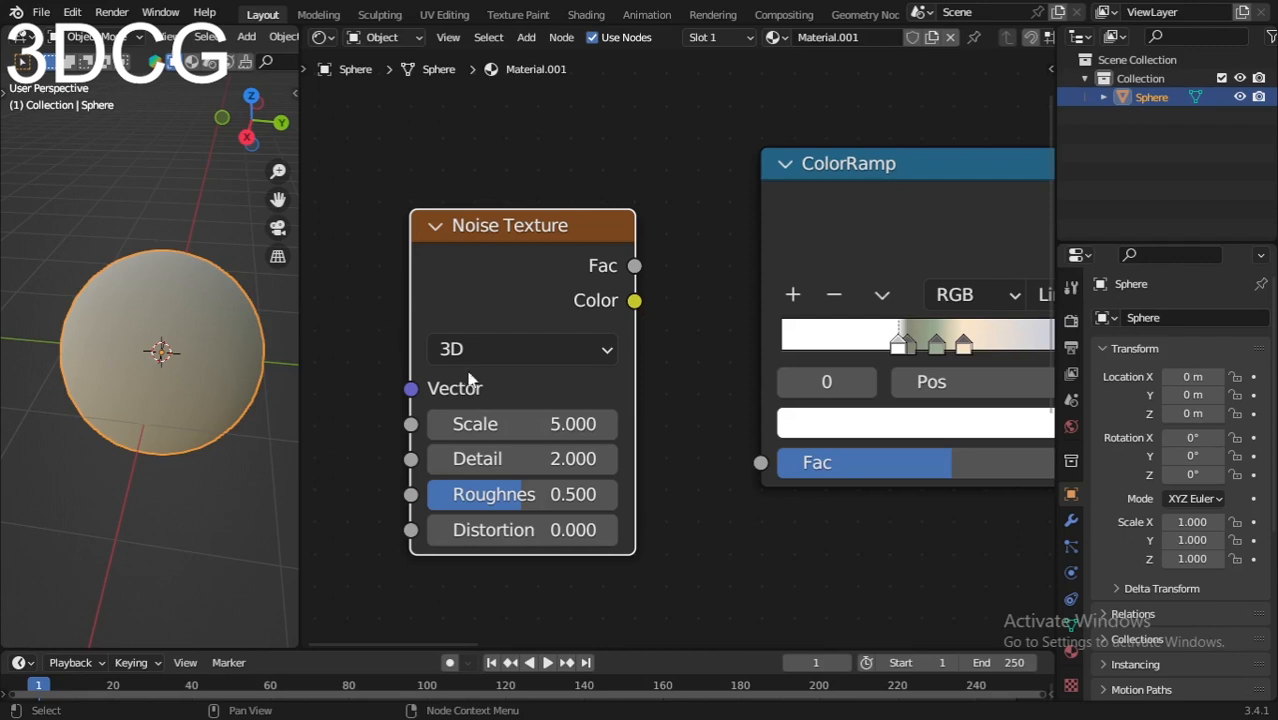
# Step: Set the Noise Texture's Scale to 3.3
pyautogui.click(455, 423)
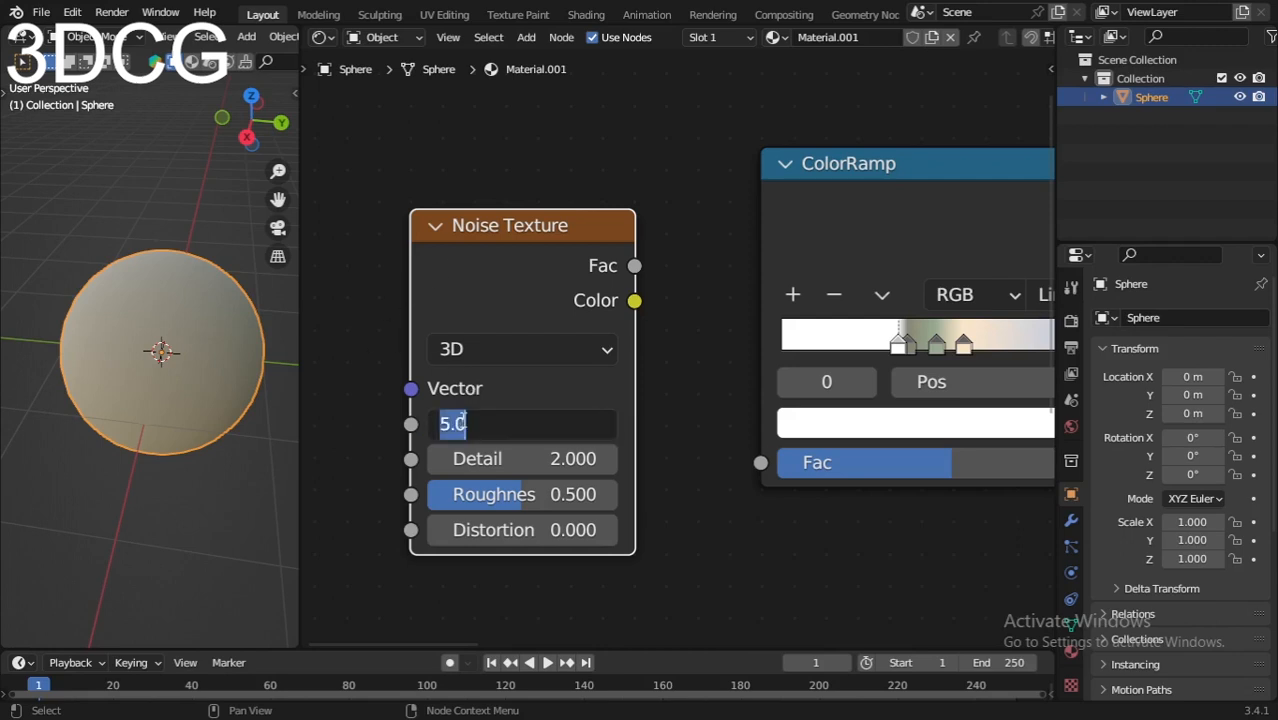
pyautogui.write('3.3')
pyautogui.press('Return')
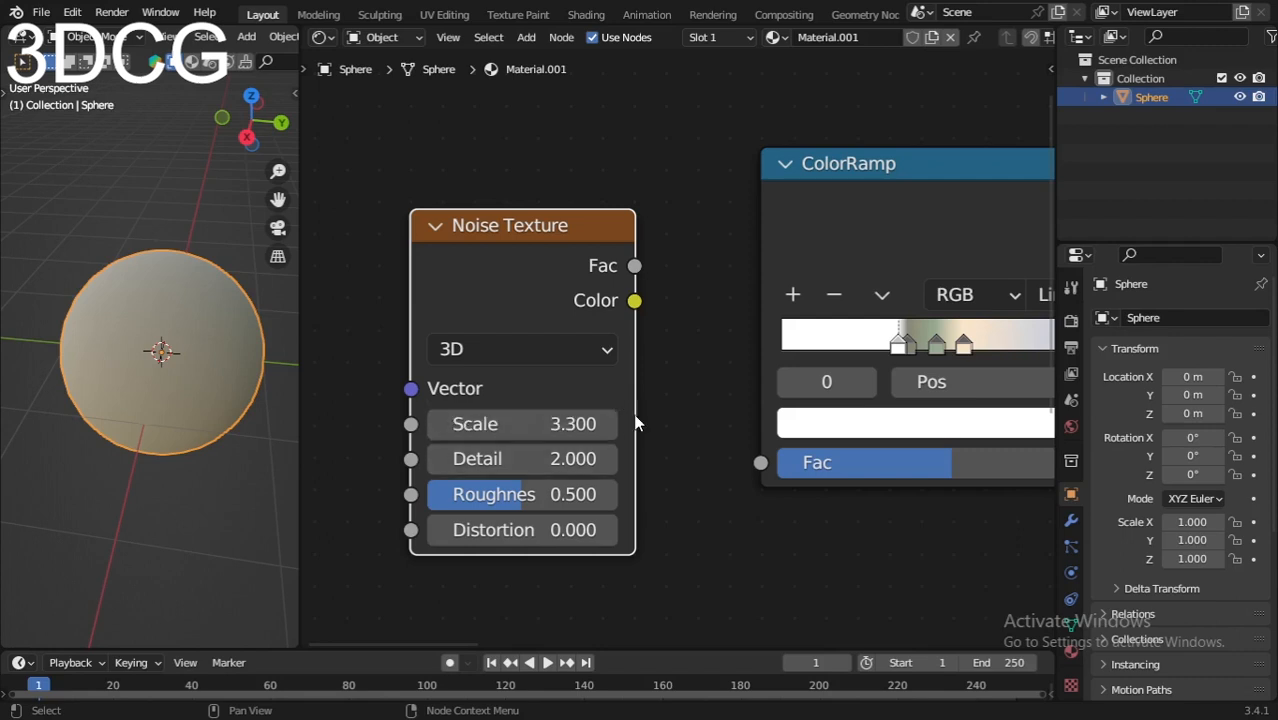
# Step: Connect the Noise Texture's Color output to the multicolored ColorRamp's Fac input and check the pattern on the sphere
pyautogui.moveTo(634, 301); pyautogui.dragTo(760, 462)
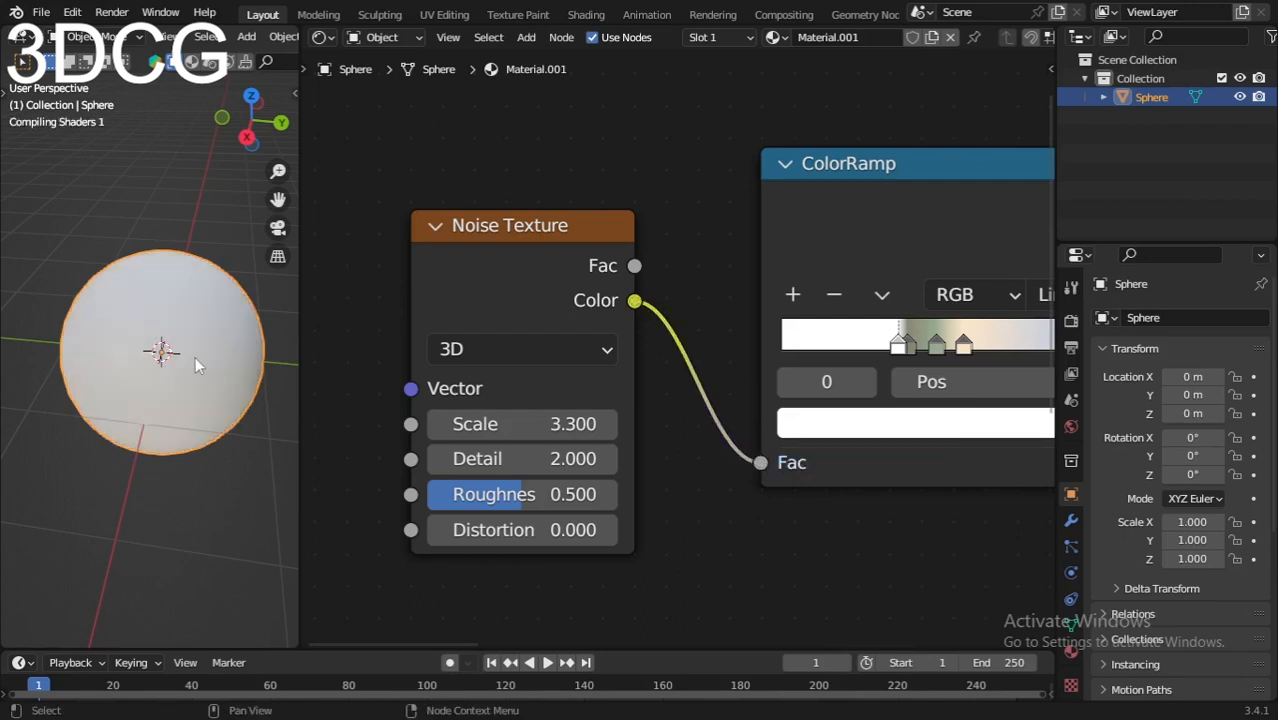
pyautogui.scroll(1, 195, 358)
pyautogui.scroll(4, 129, 377)
pyautogui.scroll(-5, 129, 377)
pyautogui.moveTo(129, 377); pyautogui.dragTo(134, 294, button='middle')
pyautogui.scroll(4, 150, 358)
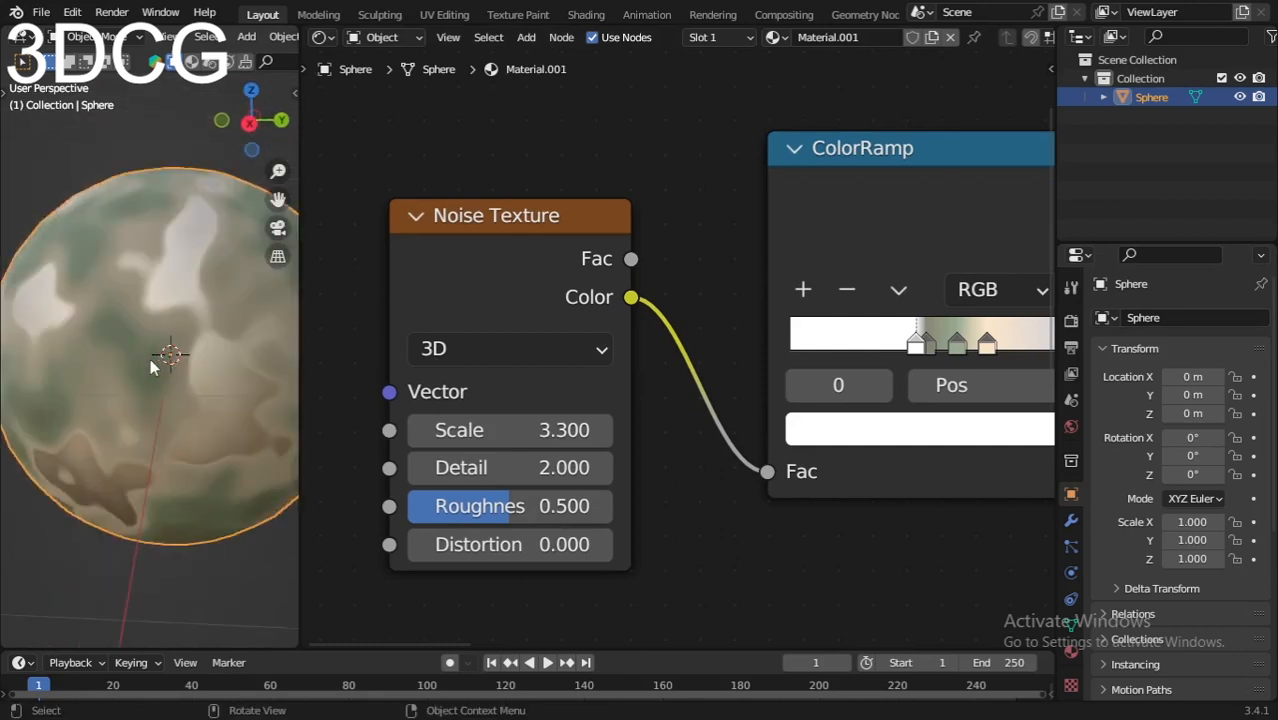
pyautogui.scroll(-4, 150, 358)
# Step: Set the Noise Texture's Detail to 16
pyautogui.moveTo(462, 450); pyautogui.dragTo(519, 408, button='middle')
pyautogui.scroll(1, 613, 495)
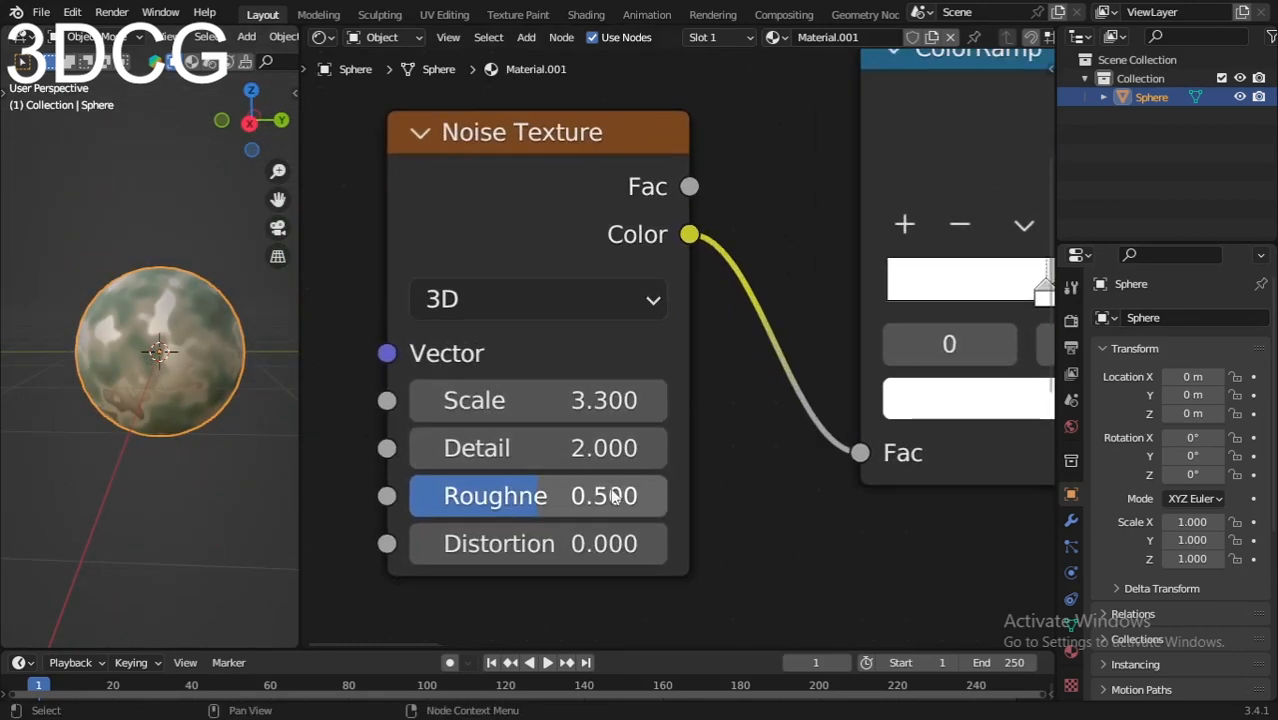
pyautogui.moveTo(613, 495); pyautogui.dragTo(680, 451, button='middle')
pyautogui.click(598, 402)
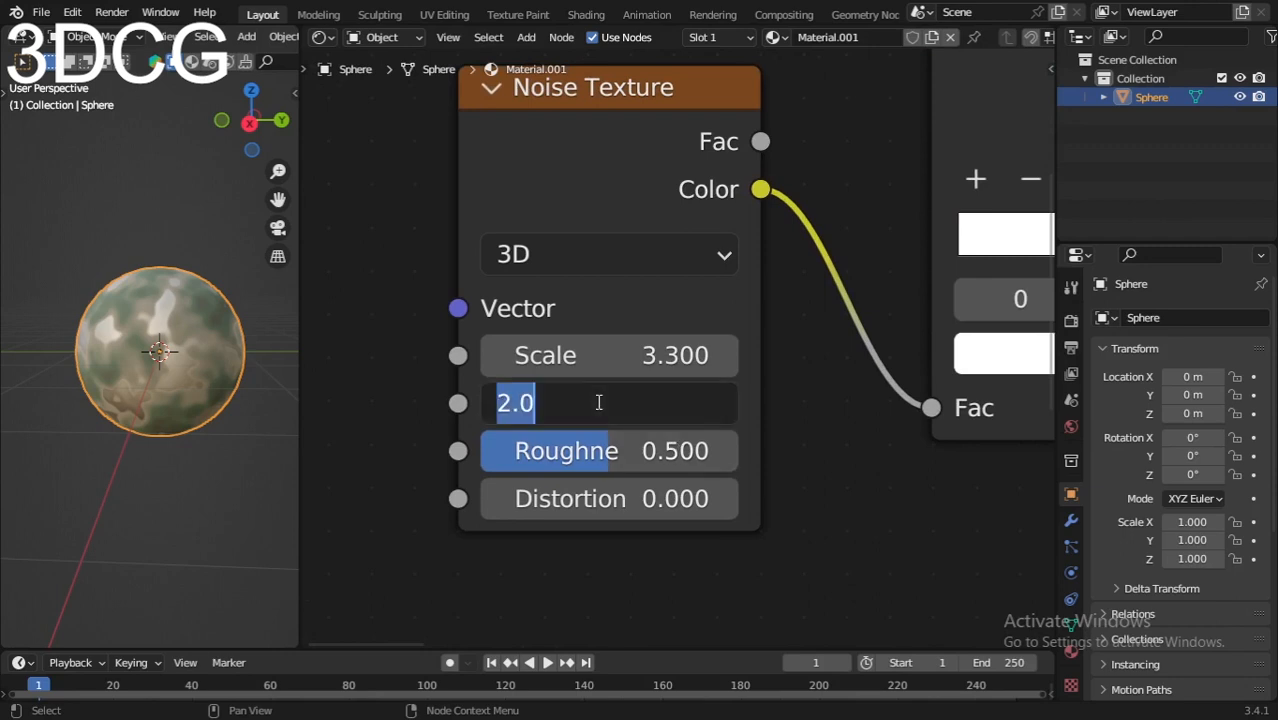
pyautogui.write('16')
pyautogui.press('Return')
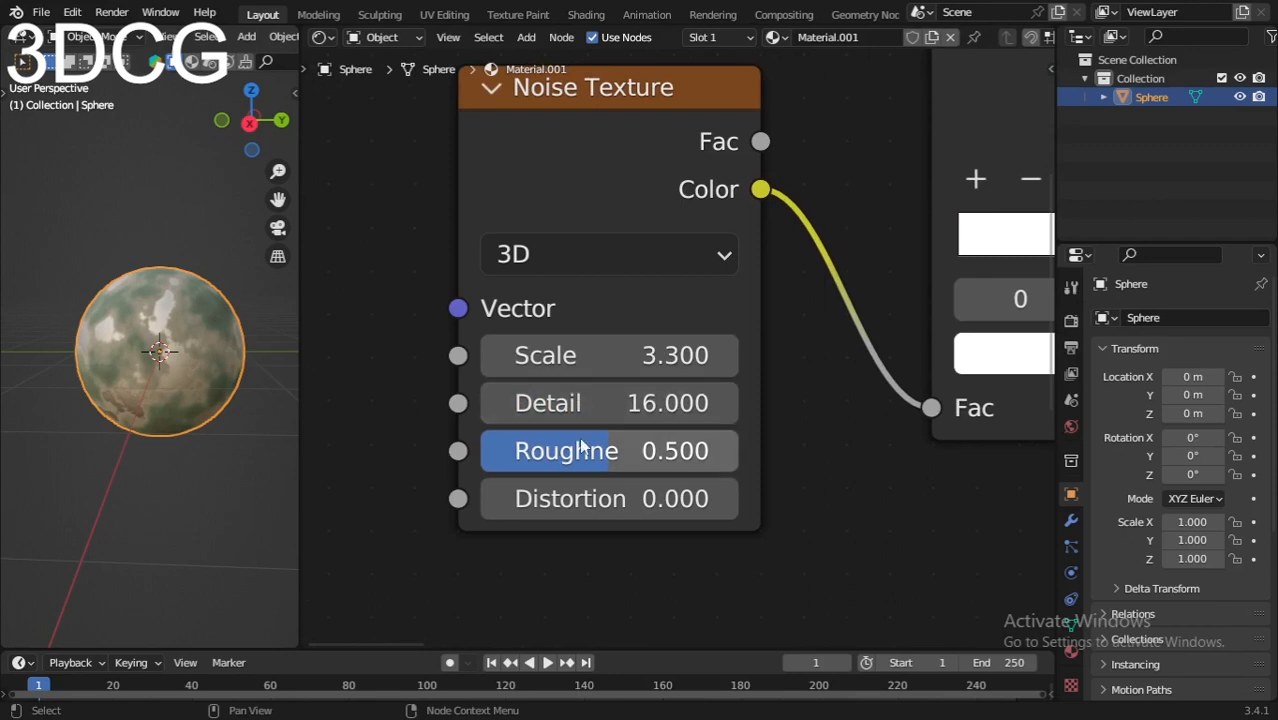
pyautogui.scroll(-1, 428, 531)
pyautogui.moveTo(428, 531); pyautogui.dragTo(613, 500, button='middle')
pyautogui.scroll(-1, 600, 492)
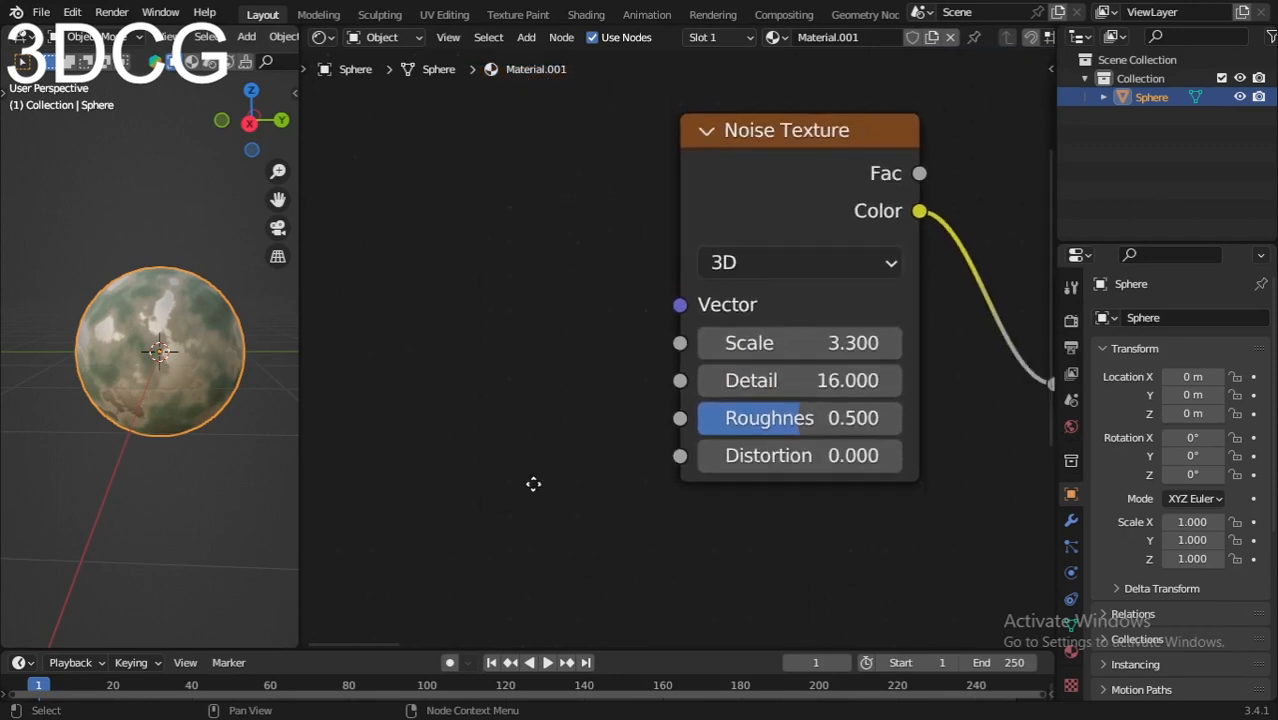
pyautogui.moveTo(531, 482); pyautogui.dragTo(558, 481, button='middle')
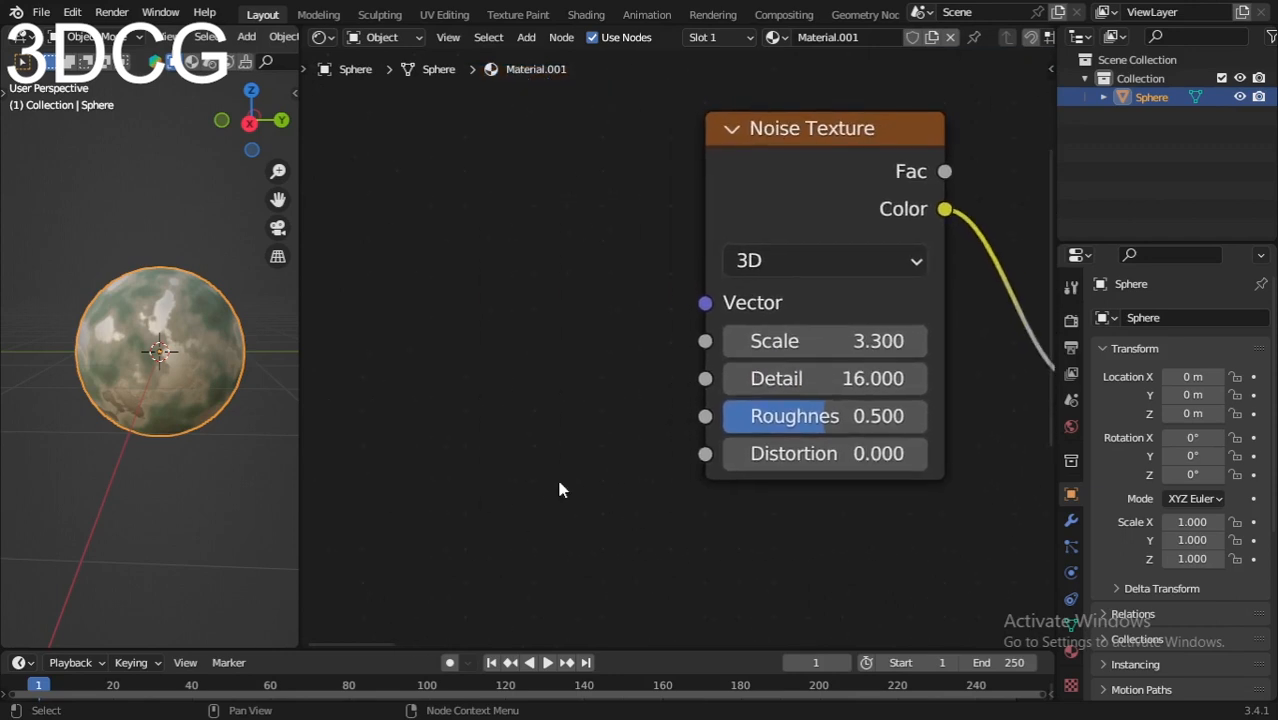
# Step: Add a Math node beside the Noise Texture and set its operation to Multiply
pyautogui.hotkey('shift', 'a')
pyautogui.click(493, 374)
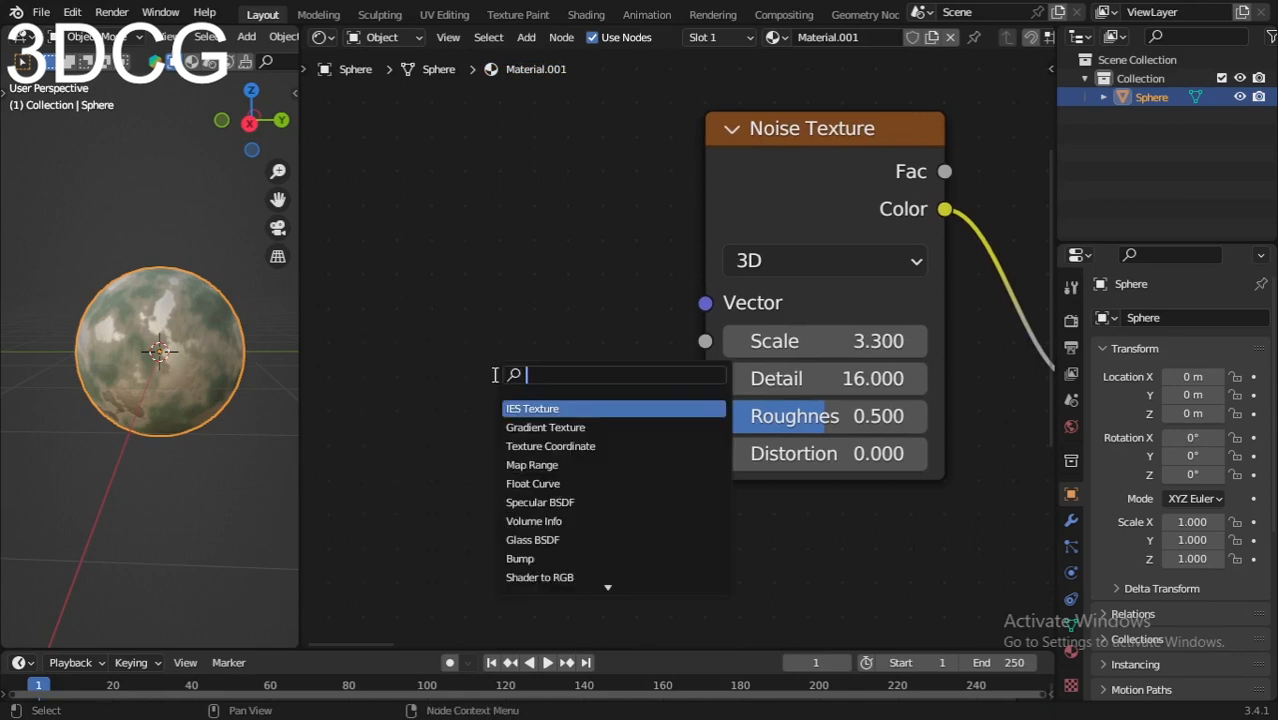
pyautogui.write('math')
pyautogui.press('Return')
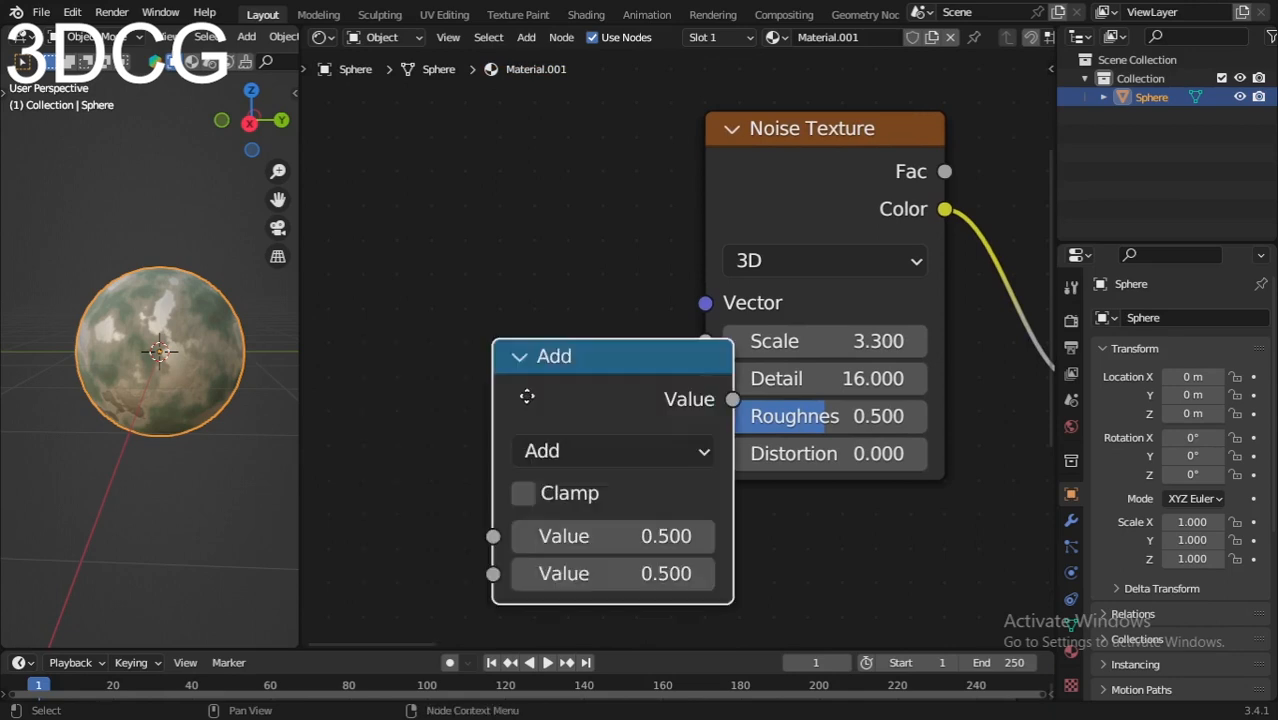
pyautogui.click(486, 322)
pyautogui.click(490, 350)
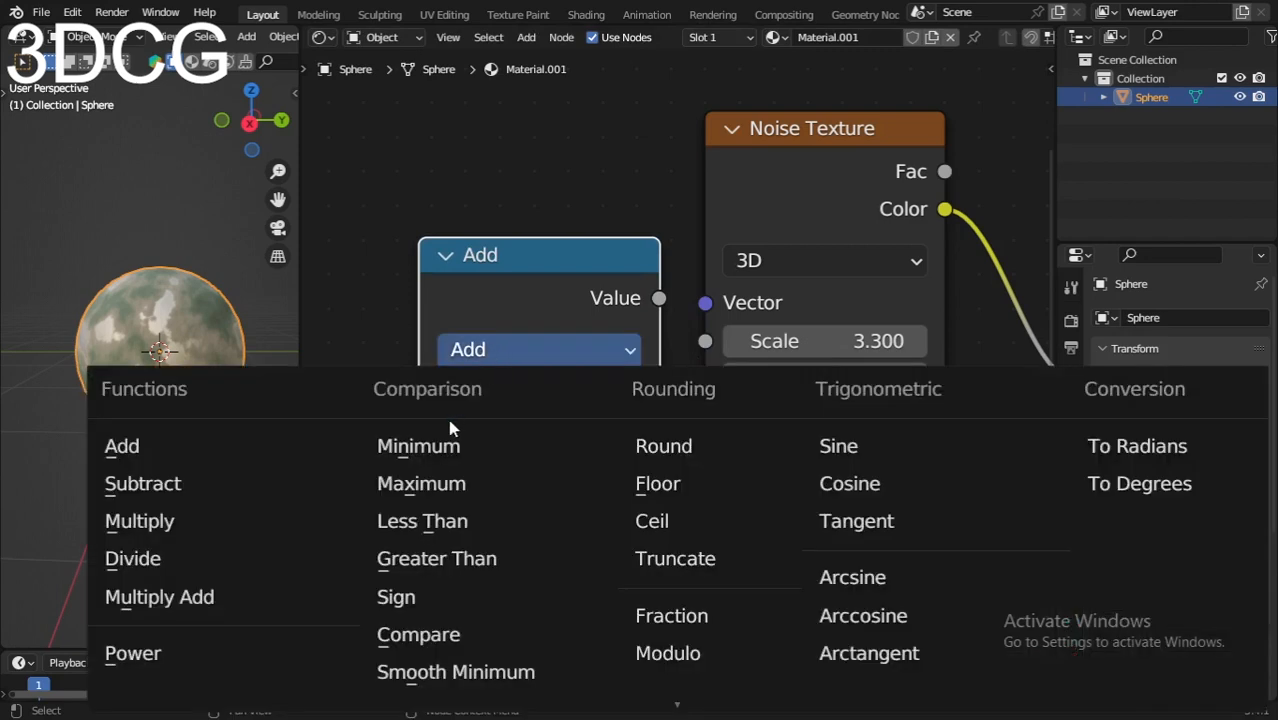
pyautogui.click(145, 521)
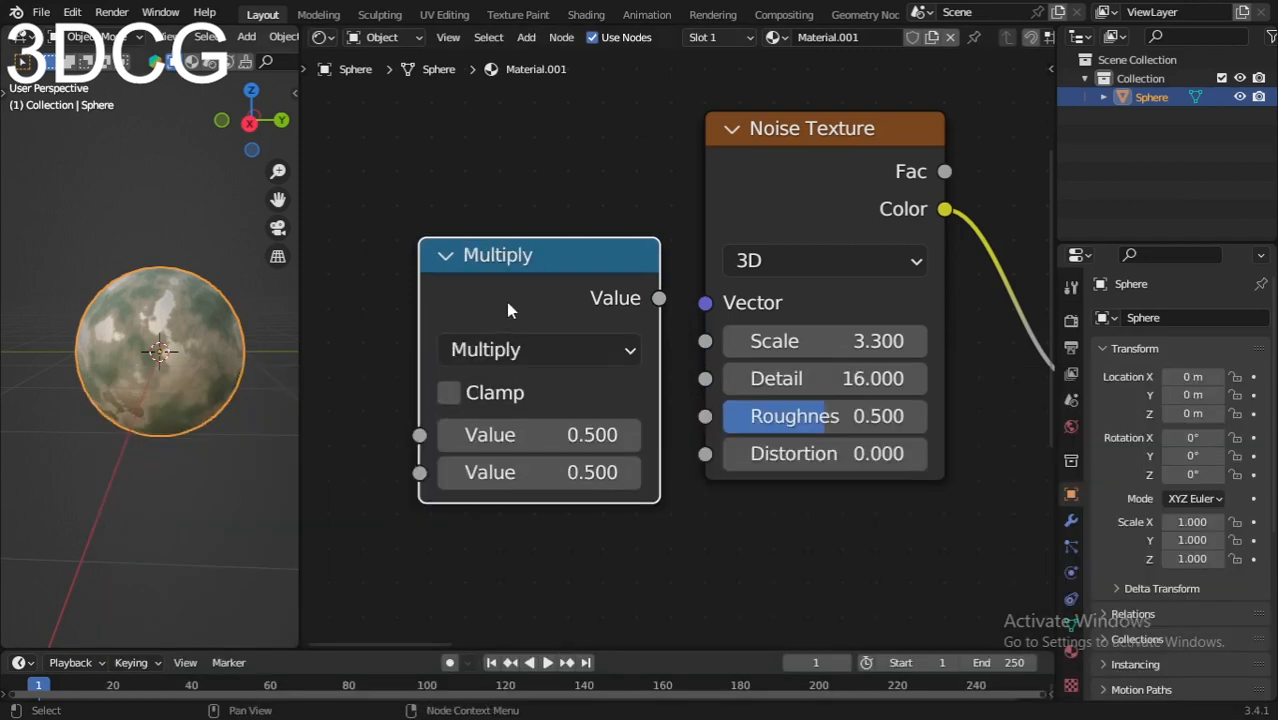
# Step: Shift the Multiply node away from the Noise Texture and connect its Value output to the Noise Texture's Distortion input
pyautogui.moveTo(507, 309); pyautogui.dragTo(461, 307)
pyautogui.moveTo(612, 296); pyautogui.dragTo(706, 454)
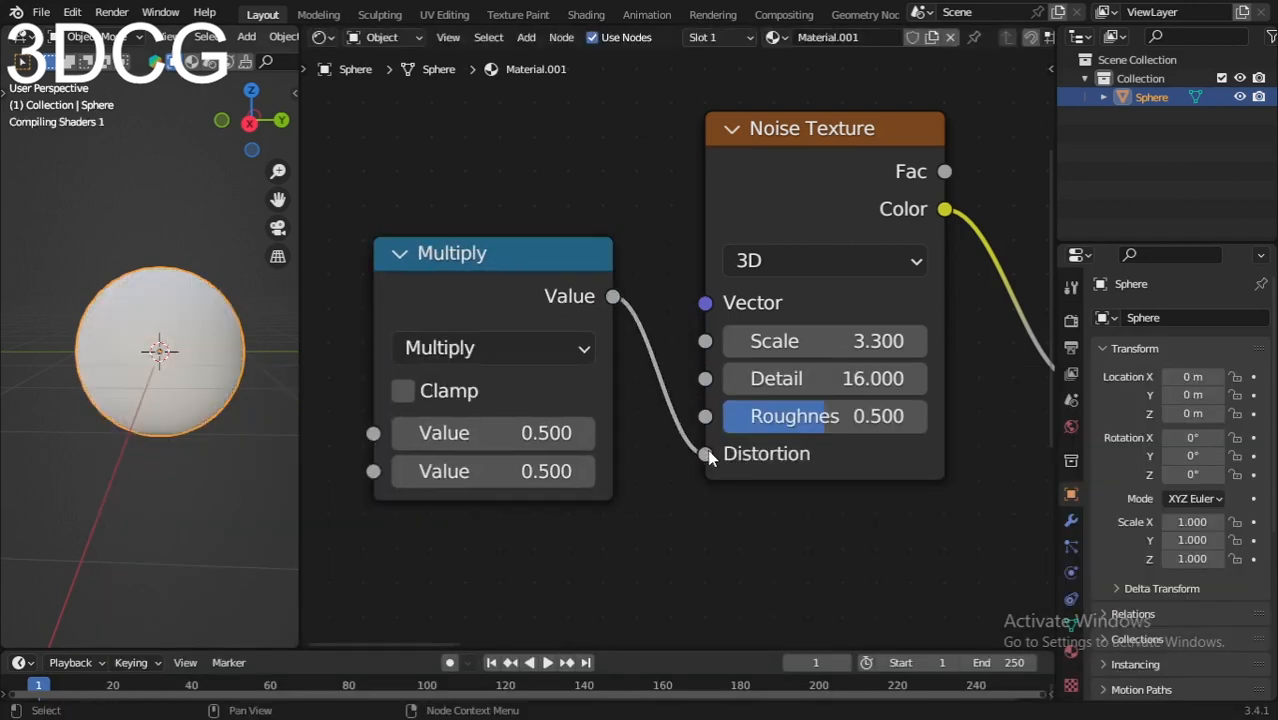
pyautogui.scroll(2, 480, 400)
pyautogui.scroll(1, 457, 384)
# Step: Add a Wave Texture node in front of the Multiply node
pyautogui.moveTo(430, 388); pyautogui.dragTo(815, 354, button='middle')
pyautogui.scroll(-3, 765, 357)
pyautogui.moveTo(641, 354); pyautogui.dragTo(639, 377, button='middle')
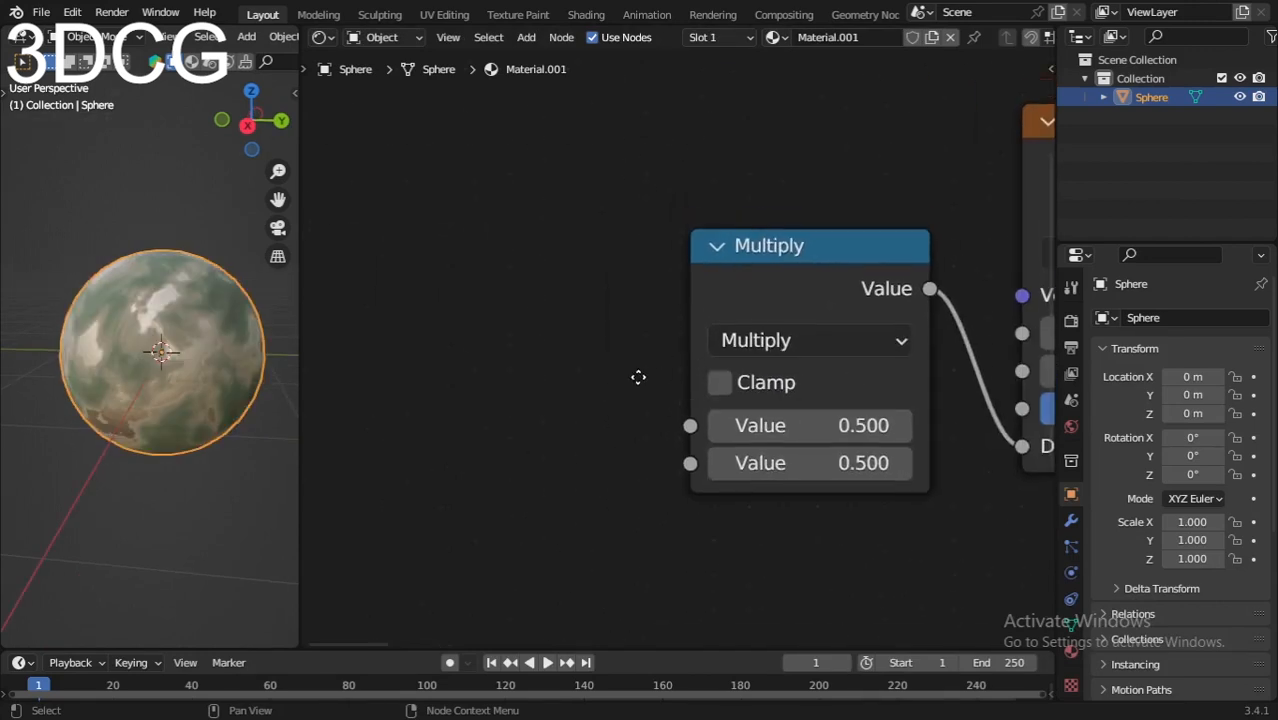
pyautogui.scroll(-2, 632, 377)
pyautogui.moveTo(542, 354); pyautogui.dragTo(585, 363, button='middle')
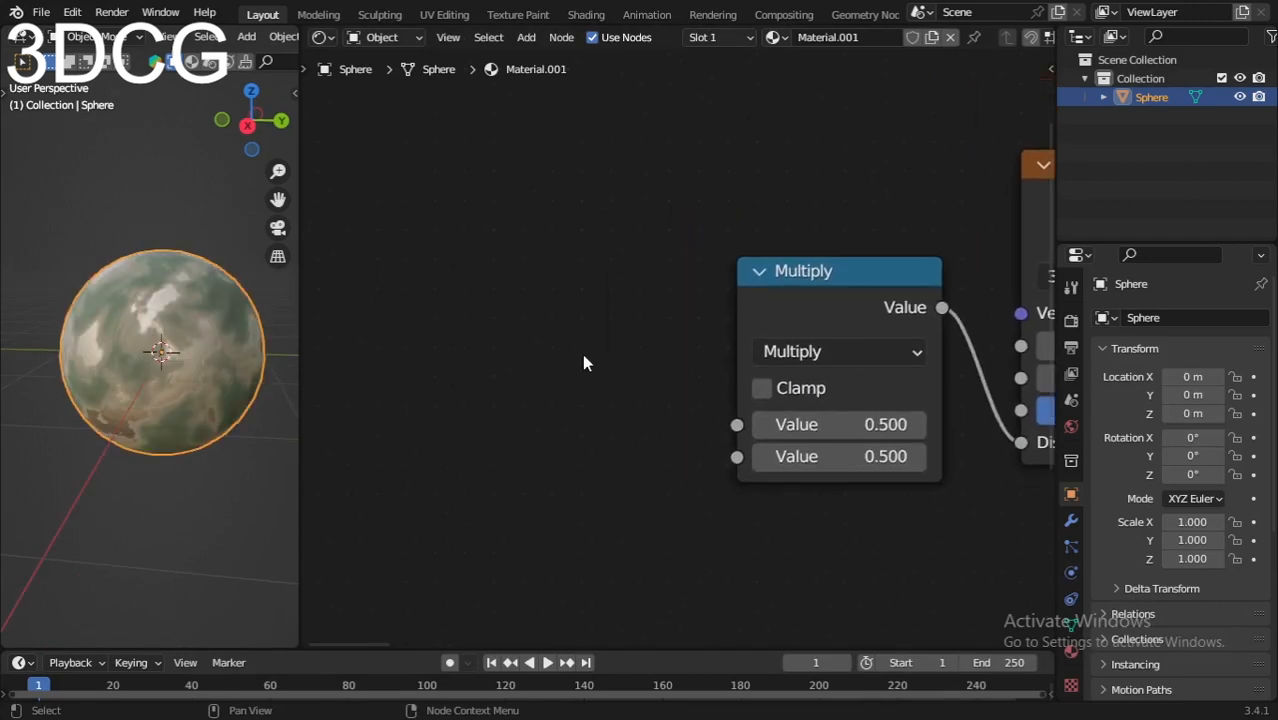
pyautogui.hotkey('shift', 'a')
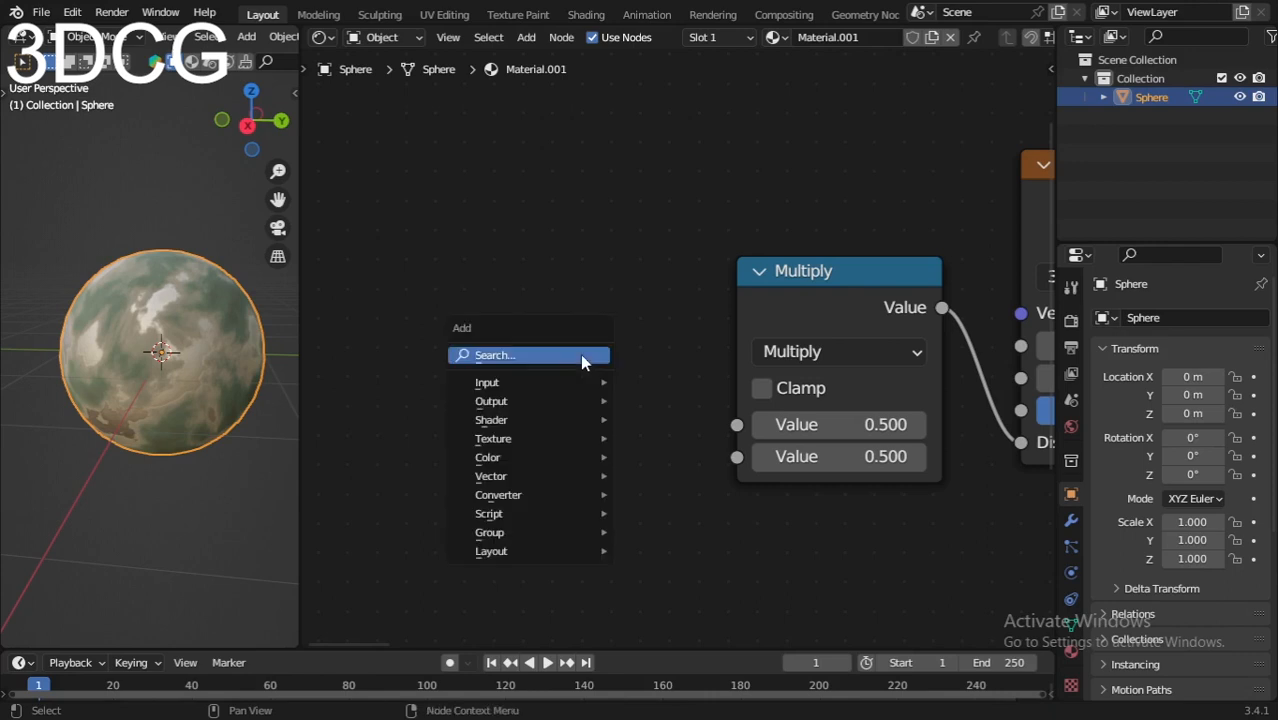
pyautogui.click(580, 354)
pyautogui.write('wavw')
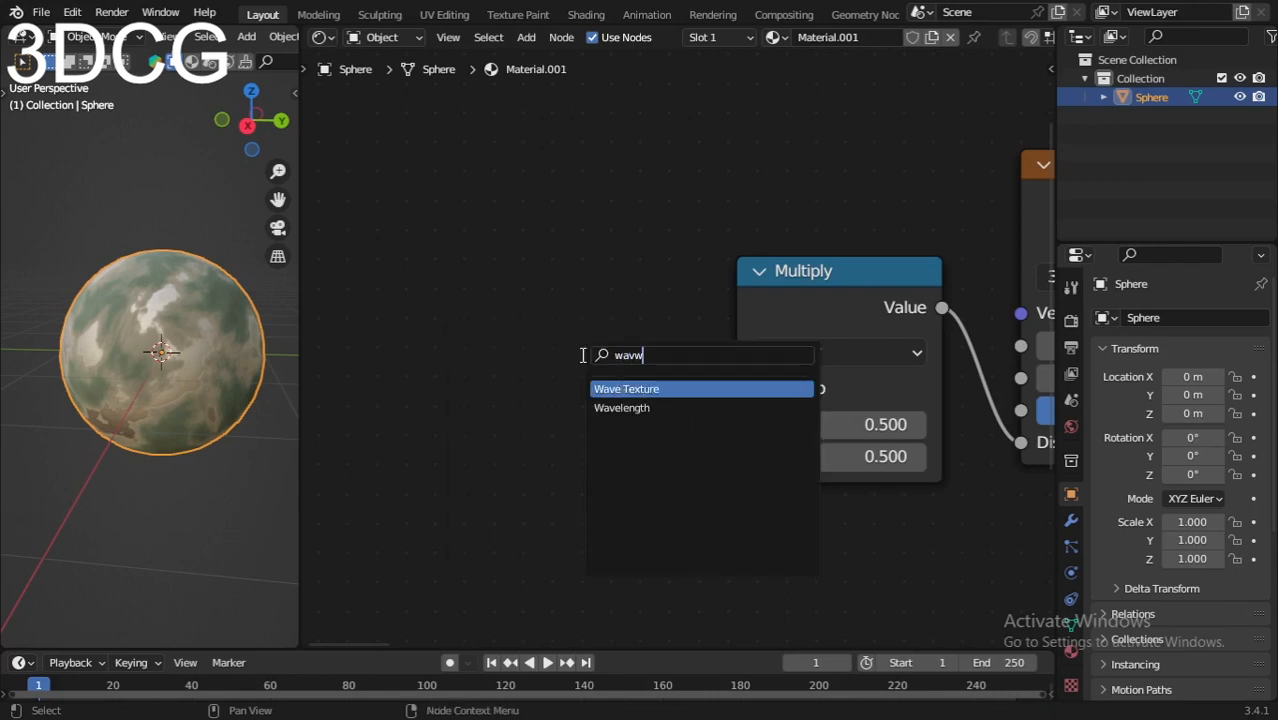
pyautogui.click(608, 389)
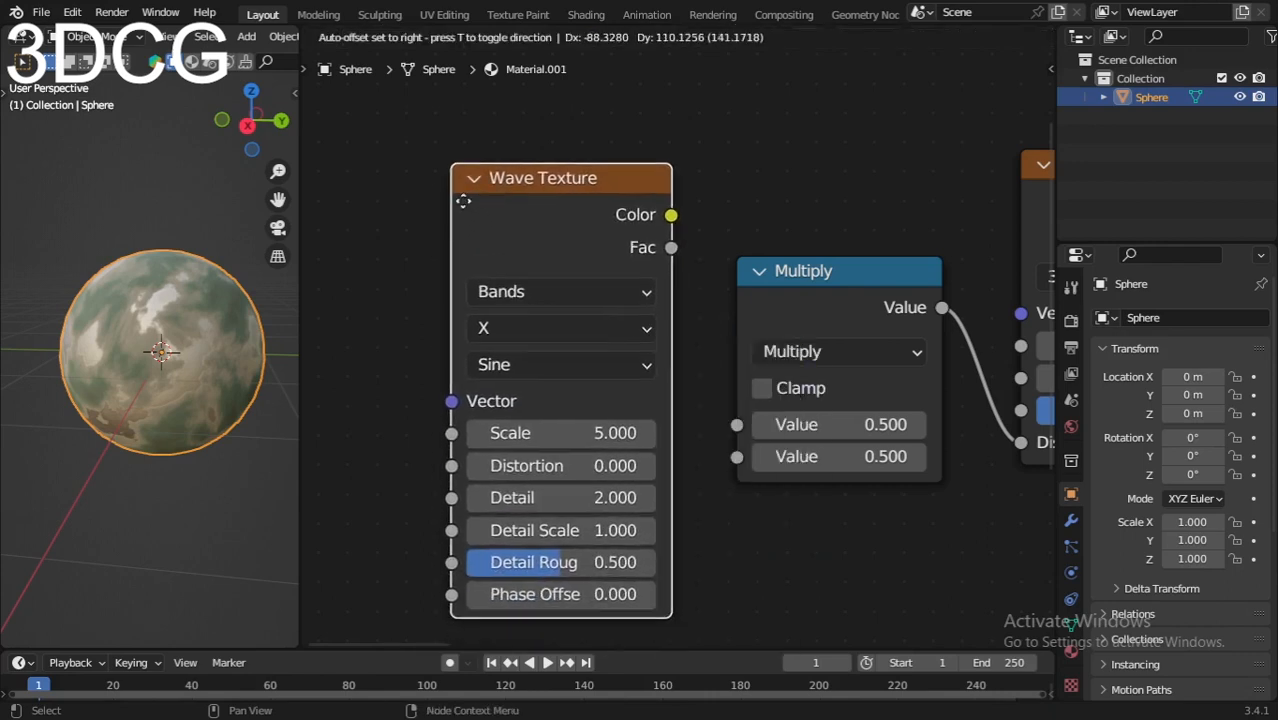
pyautogui.click(452, 201)
# Step: Connect the Wave Texture's Color output to the Multiply node's first Value input
pyautogui.scroll(-4, 565, 263)
pyautogui.moveTo(571, 267); pyautogui.dragTo(550, 288, button='middle')
pyautogui.moveTo(583, 288); pyautogui.dragTo(548, 292)
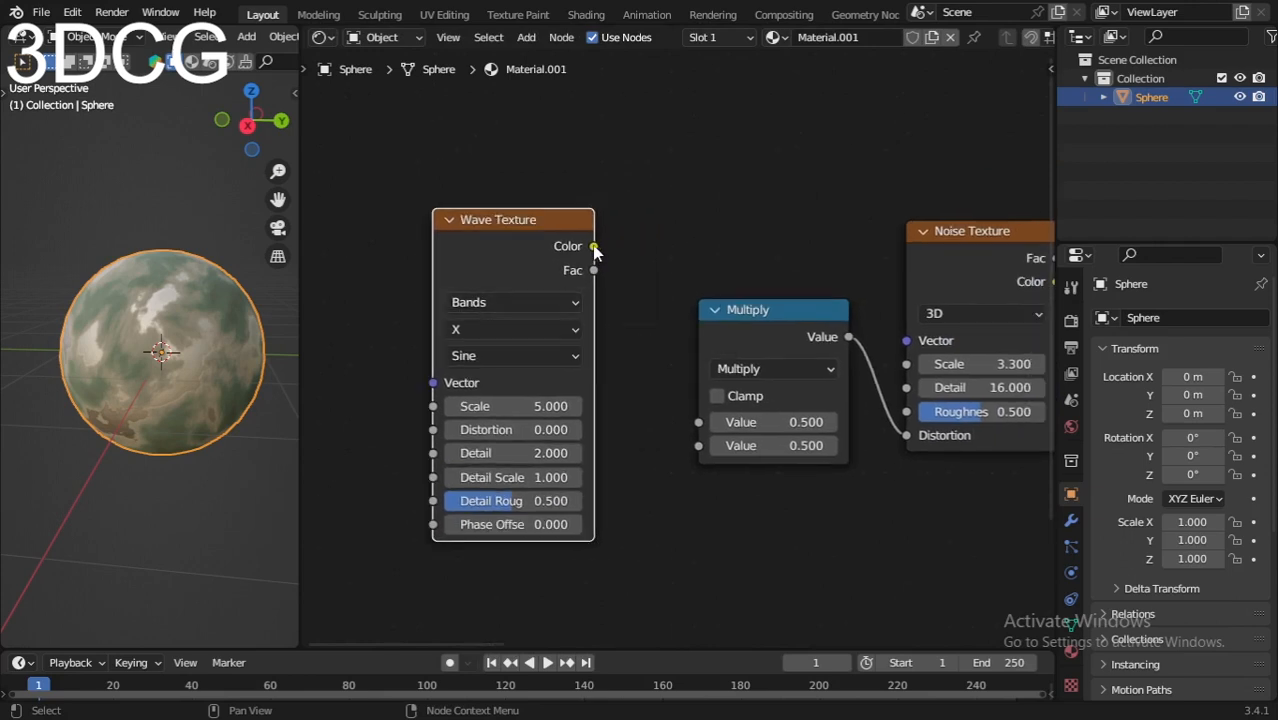
pyautogui.moveTo(594, 246); pyautogui.dragTo(698, 422)
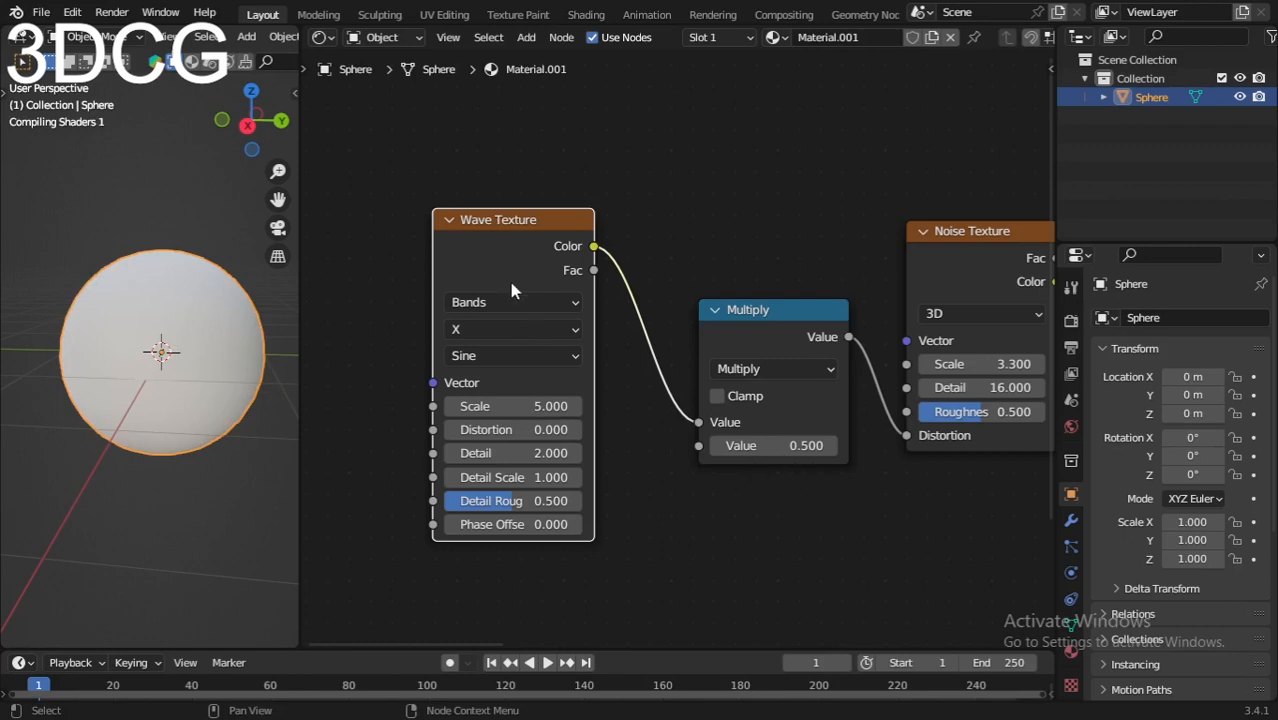
# Step: Set the Wave Texture's bands direction to Diagonal
pyautogui.scroll(3, 488, 316)
pyautogui.moveTo(450, 337); pyautogui.dragTo(616, 322, button='middle')
pyautogui.click(572, 295)
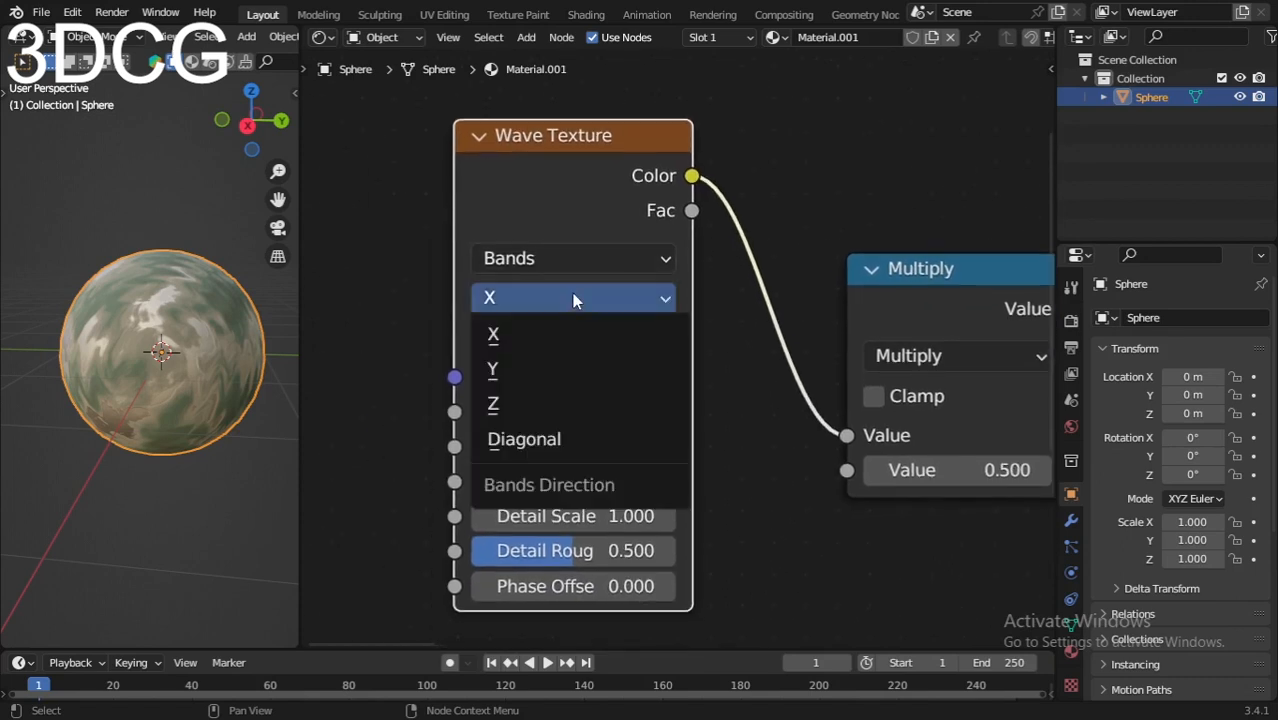
pyautogui.click(533, 441)
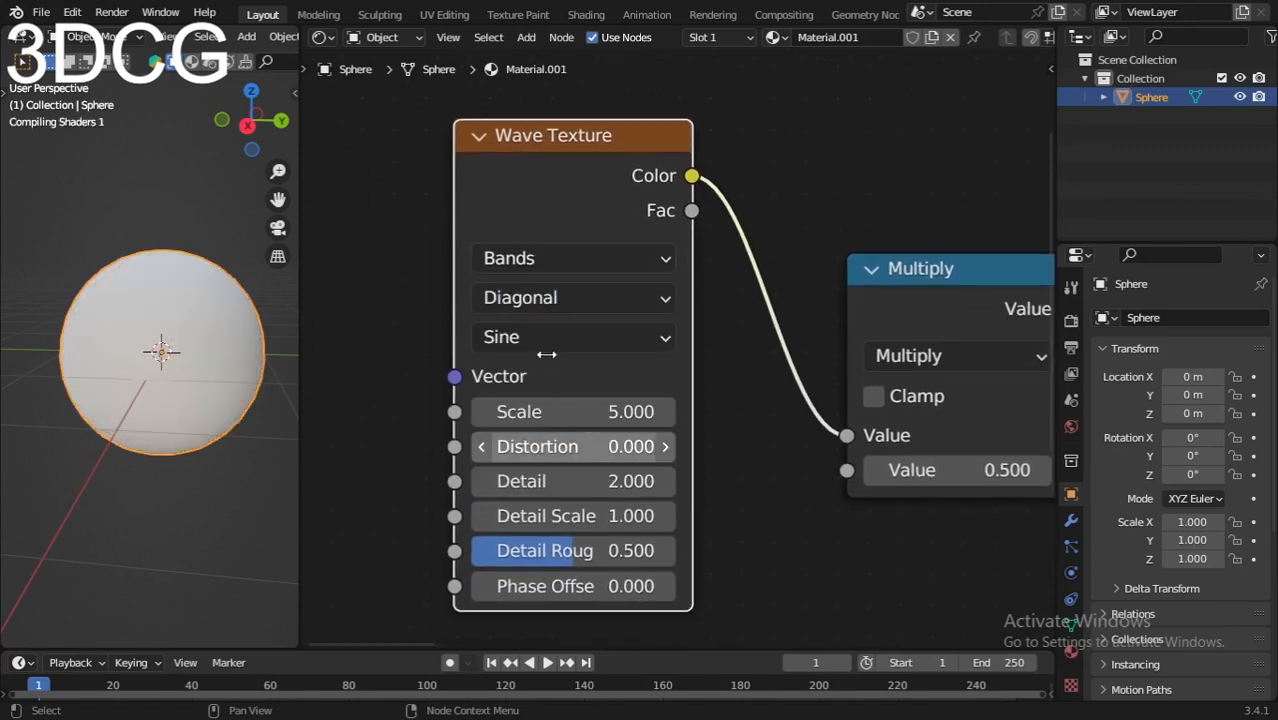
# Step: Set the Wave Texture's Scale to 1 and check the pattern on the sphere
pyautogui.doubleClick(543, 412)
pyautogui.write('1')
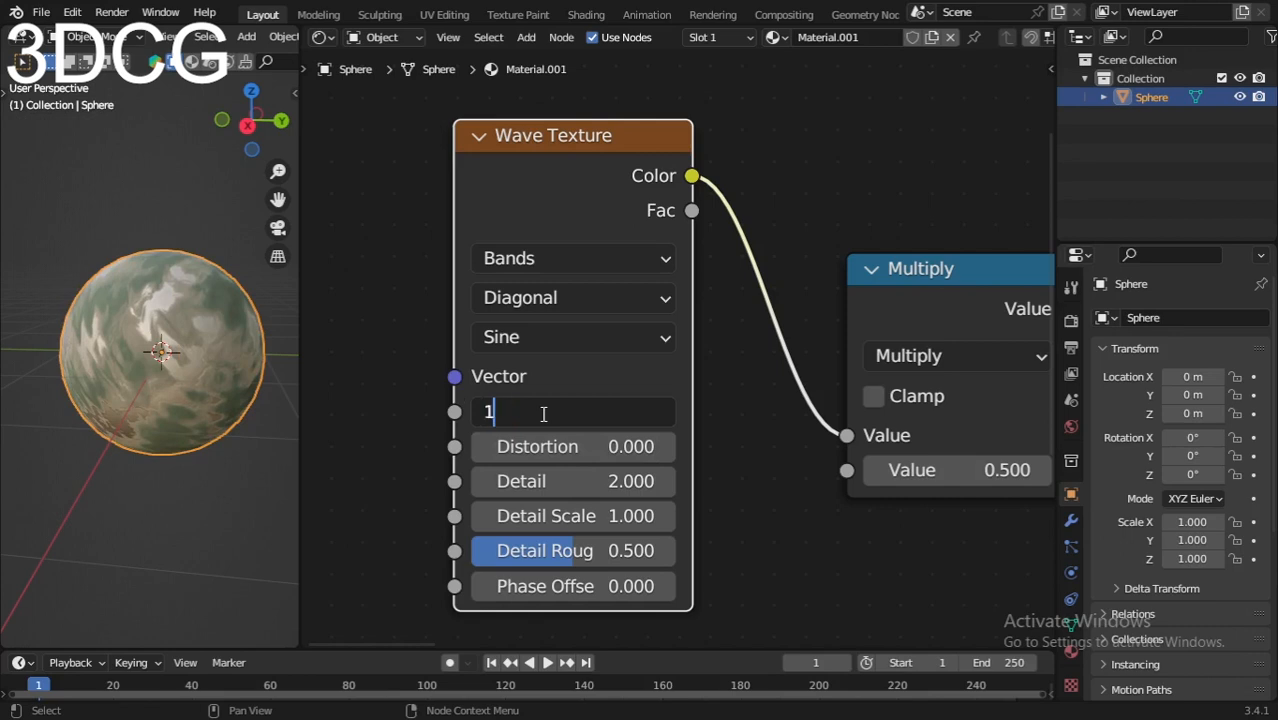
pyautogui.press('Return')
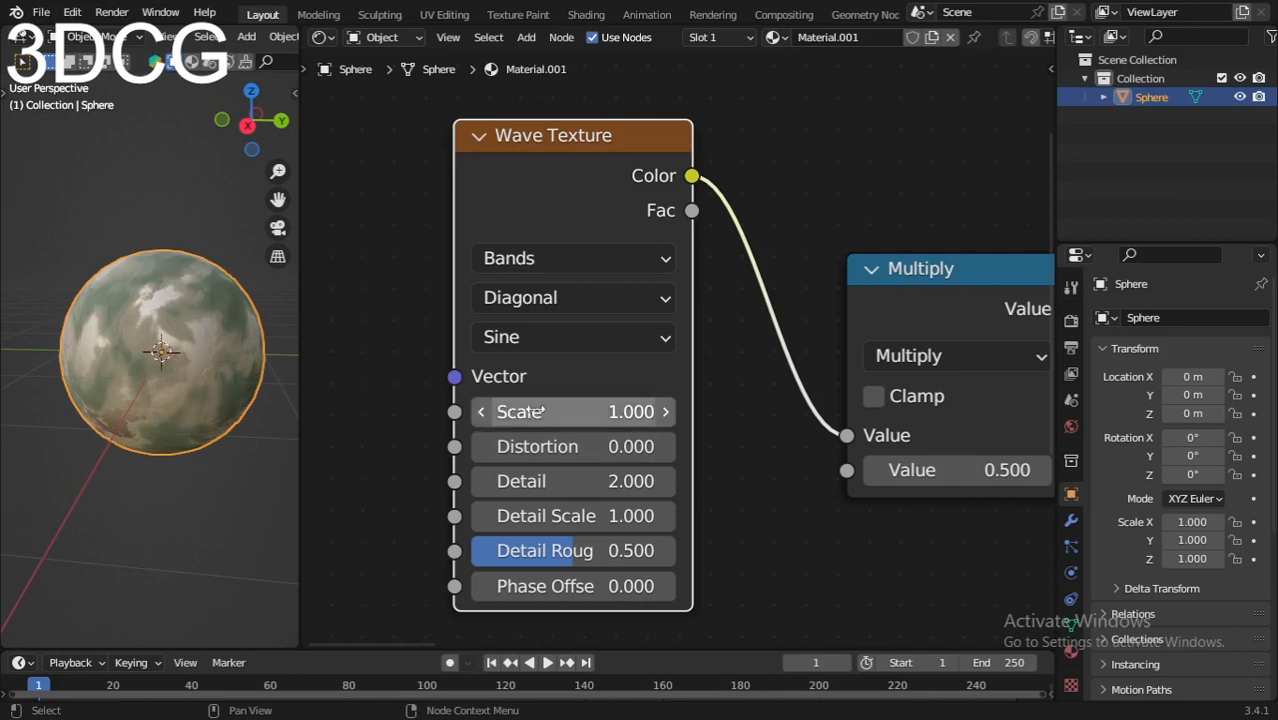
pyautogui.scroll(3, 165, 373)
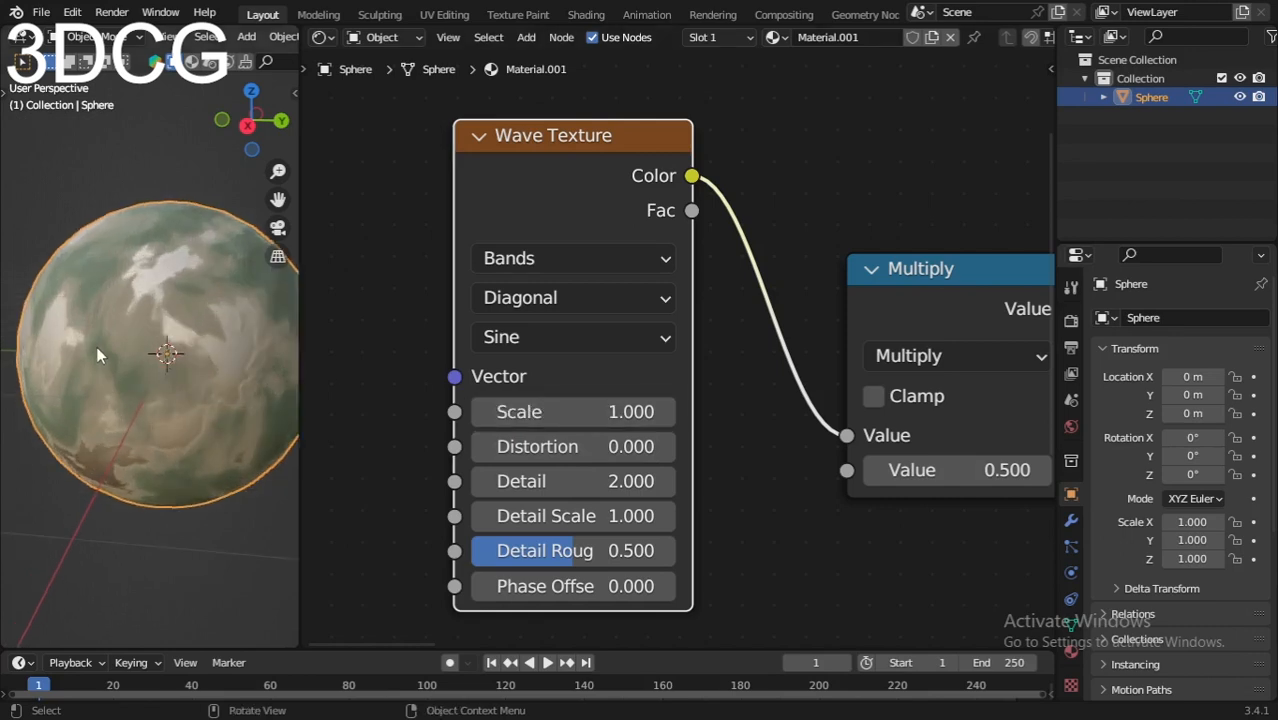
pyautogui.moveTo(97, 355)
pyautogui.mouseDown(button='middle')
pyautogui.moveTo(113, 436)
pyautogui.moveTo(121, 382)
pyautogui.moveTo(92, 357)
pyautogui.mouseUp(button='middle')
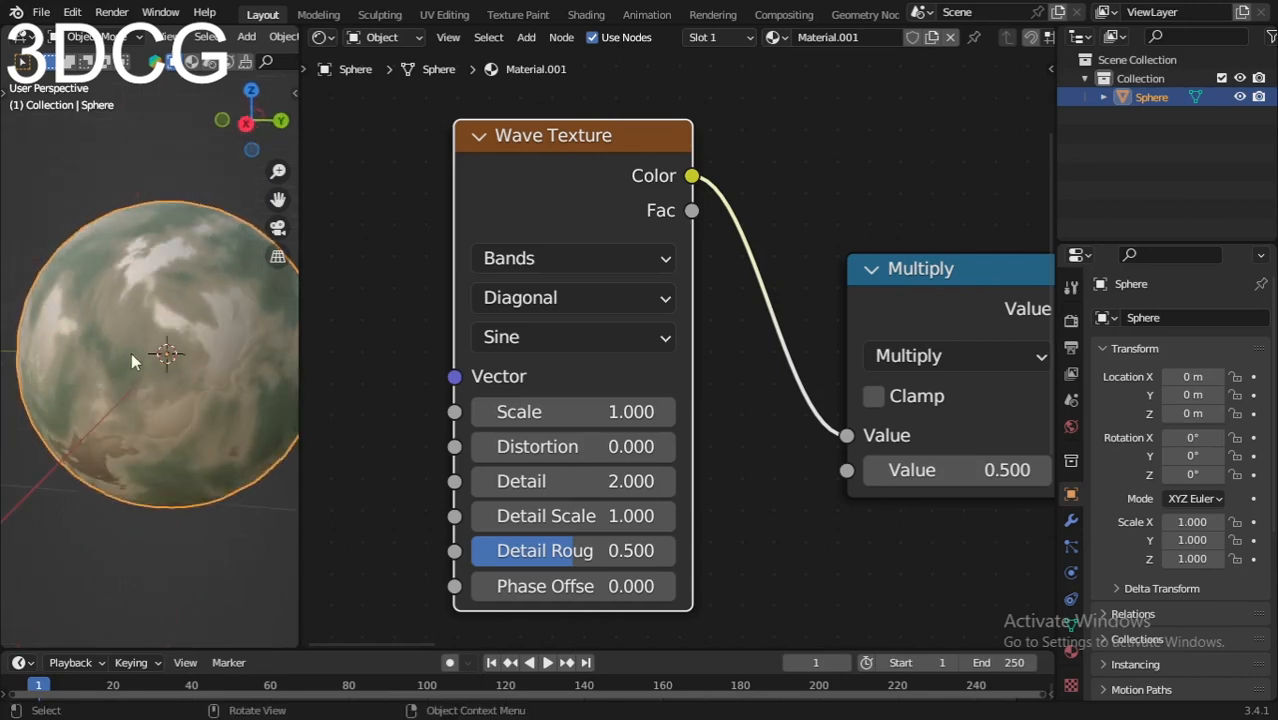
pyautogui.scroll(3, 131, 352)
pyautogui.scroll(-4, 129, 352)
# Step: Raise the Wave Texture's Distortion to 18.2 and inspect the sphere's surface
pyautogui.scroll(1, 470, 430)
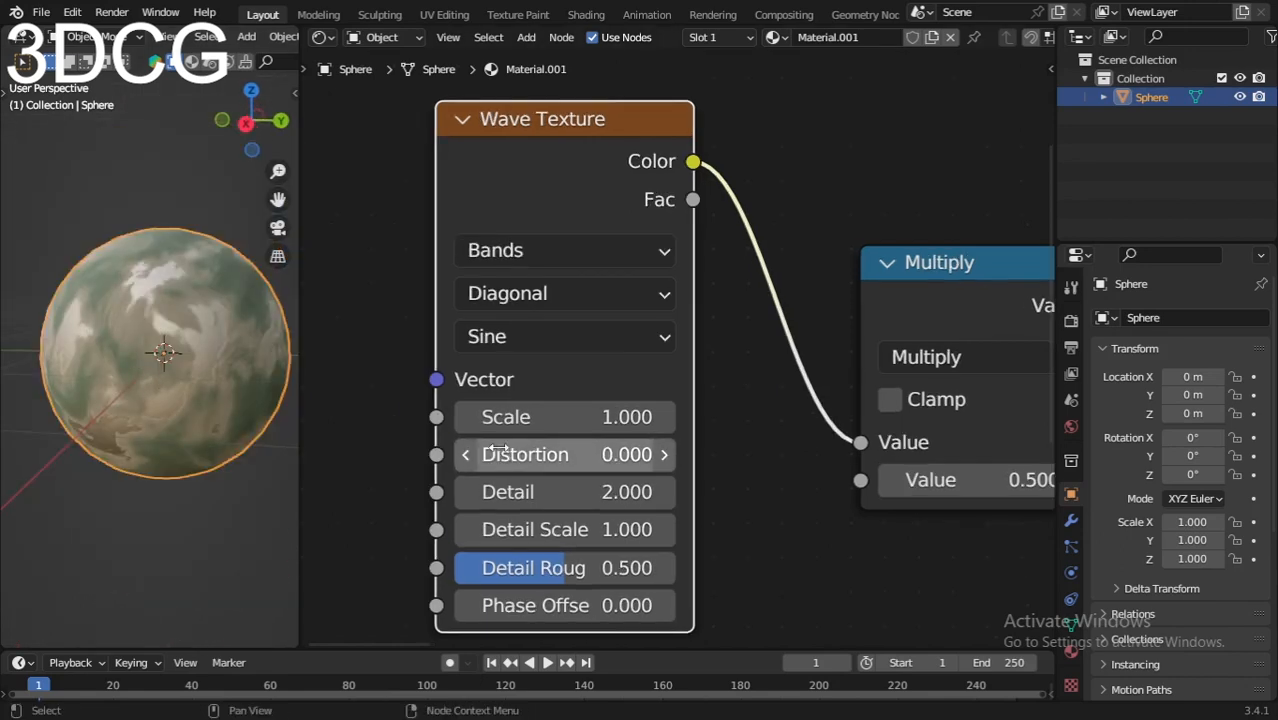
pyautogui.moveTo(590, 474); pyautogui.dragTo(574, 378, button='middle')
pyautogui.scroll(1, 598, 434)
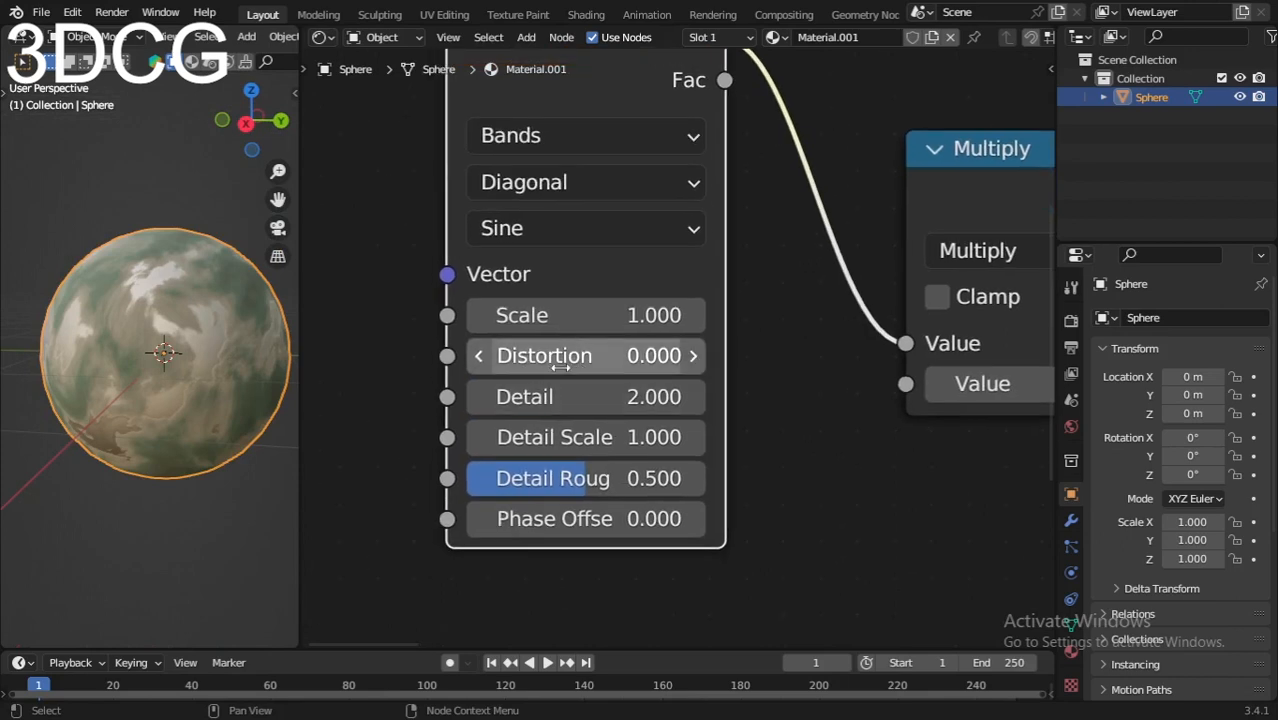
pyautogui.moveTo(530, 355); pyautogui.dragTo(599, 355)
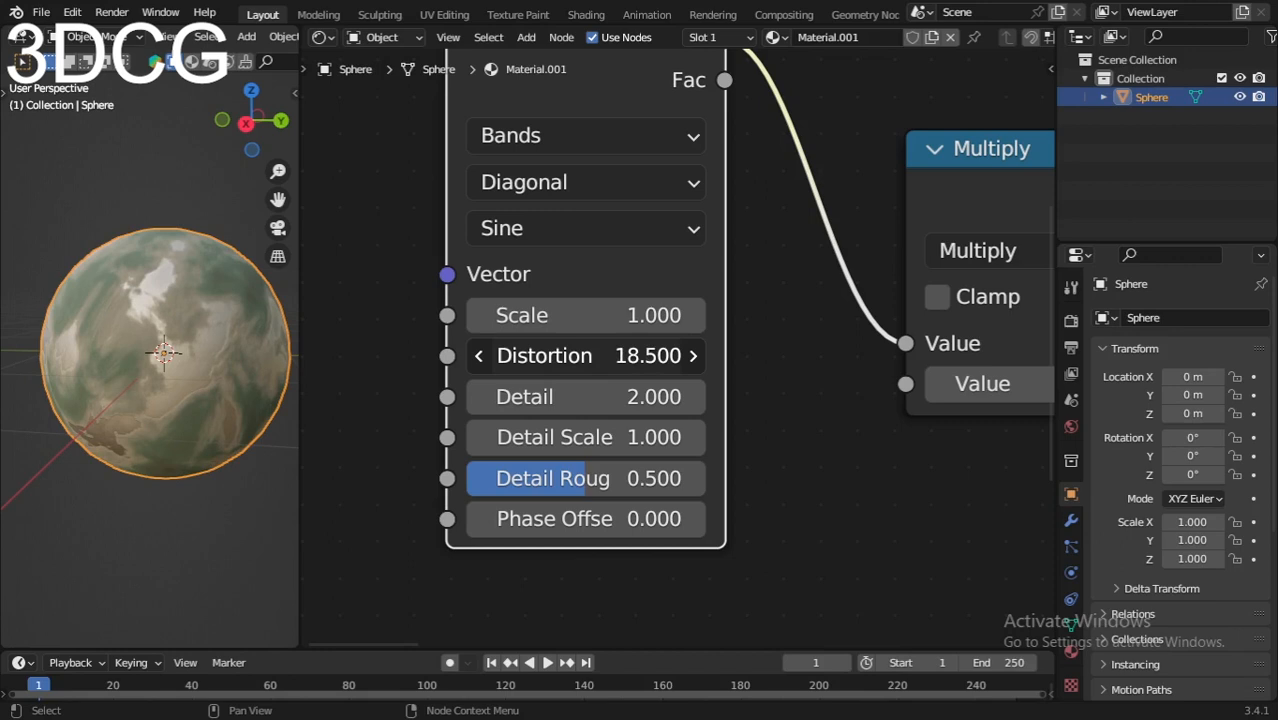
pyautogui.scroll(4, 148, 338)
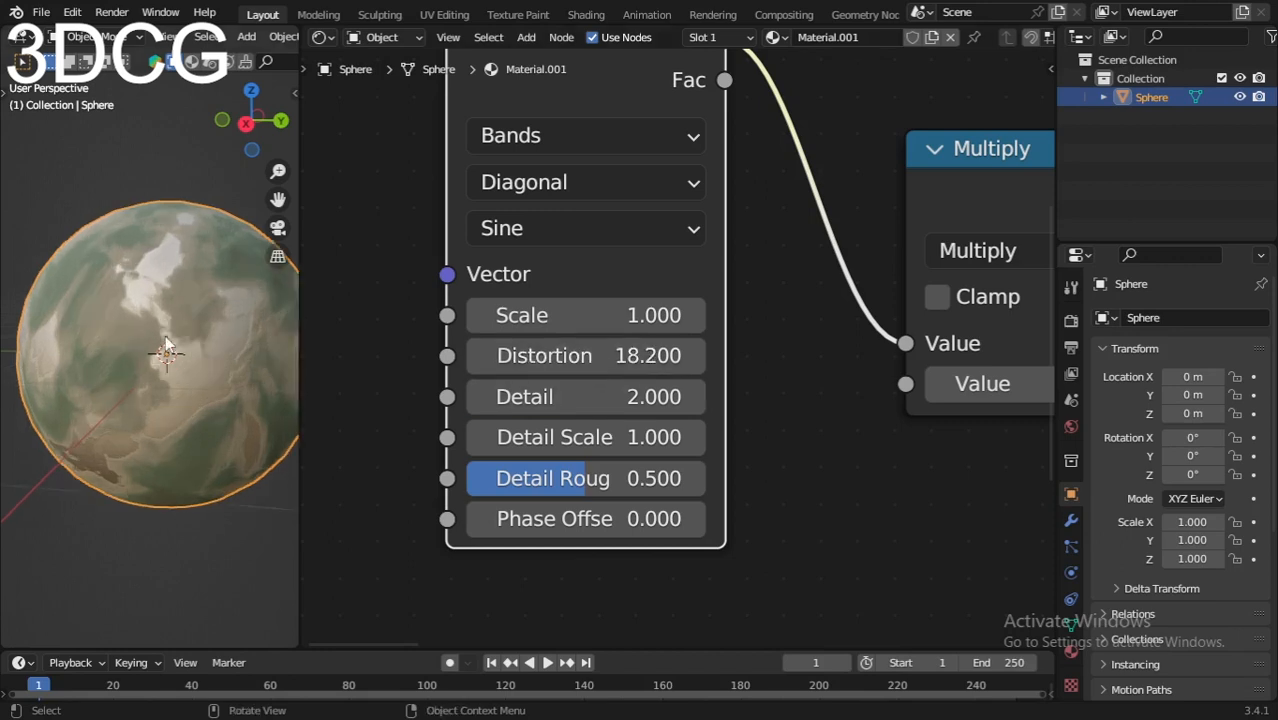
pyautogui.moveTo(148, 338)
pyautogui.mouseDown(button='middle')
pyautogui.moveTo(149, 405)
pyautogui.moveTo(161, 328)
pyautogui.mouseUp(button='middle')
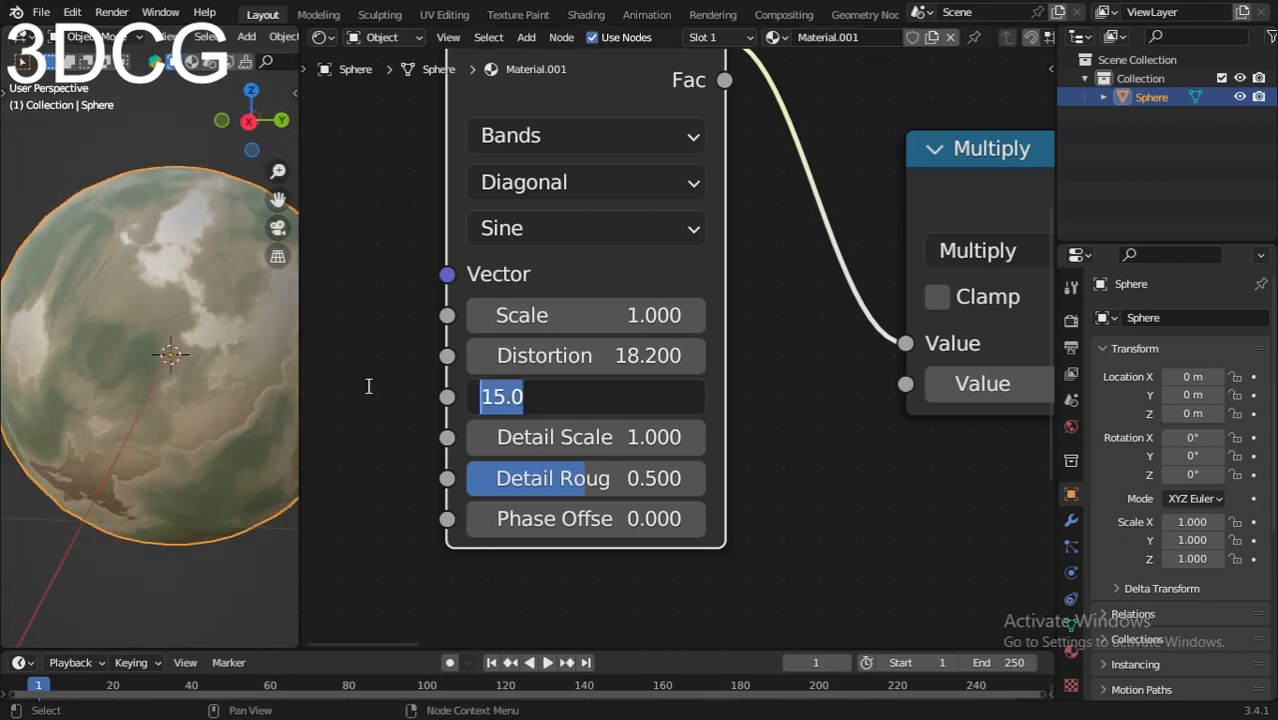
# Step: Set the Wave Texture's Detail to 16 and view the sphere from another angle
pyautogui.write('15')
pyautogui.press('BackSpace')
pyautogui.write('6')
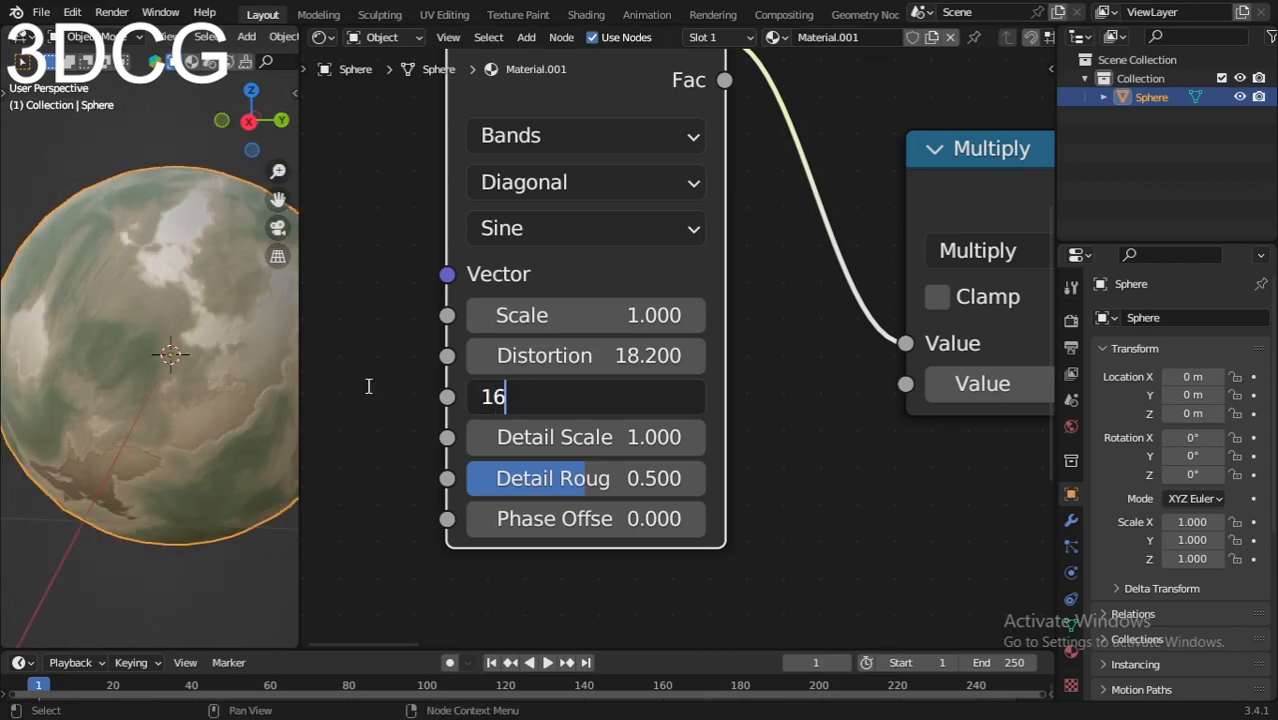
pyautogui.press('Return')
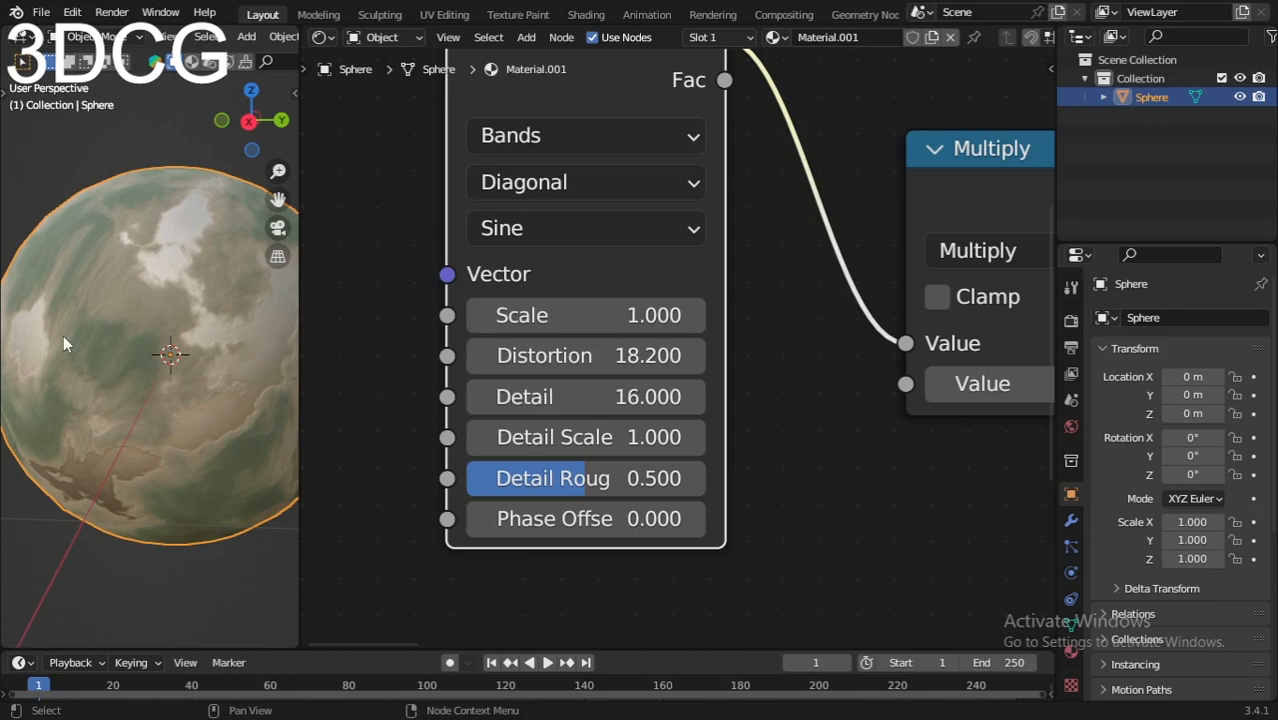
pyautogui.moveTo(63, 335); pyautogui.dragTo(145, 372, button='middle')
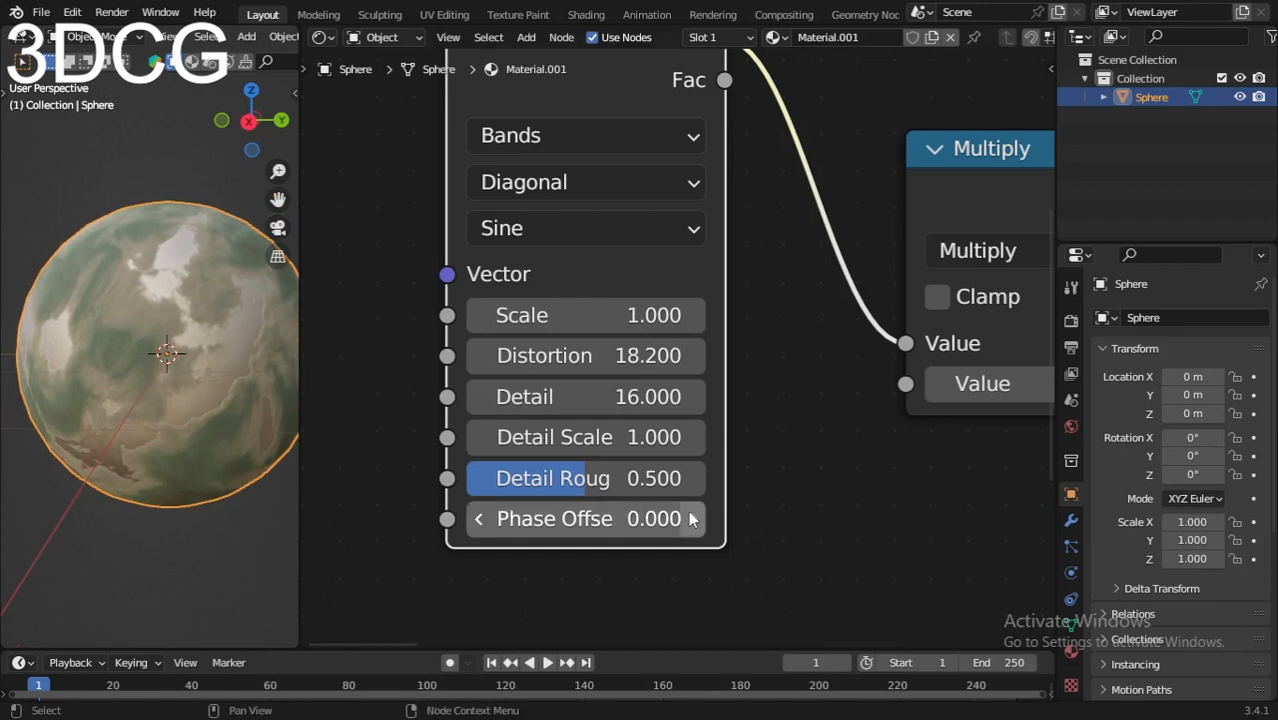
# Step: Set the Wave Texture's Detail Scale to 2 and examine the sphere up close from several angles
pyautogui.scroll(1, 684, 519)
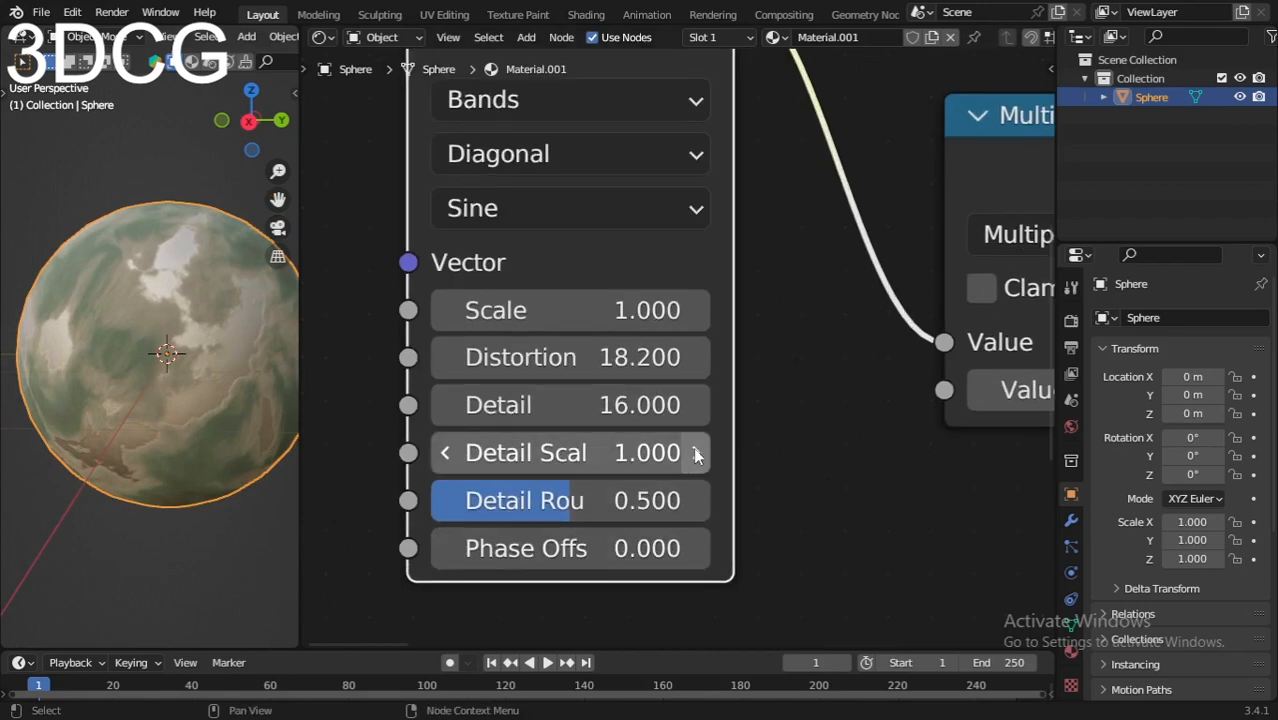
pyautogui.click(515, 452)
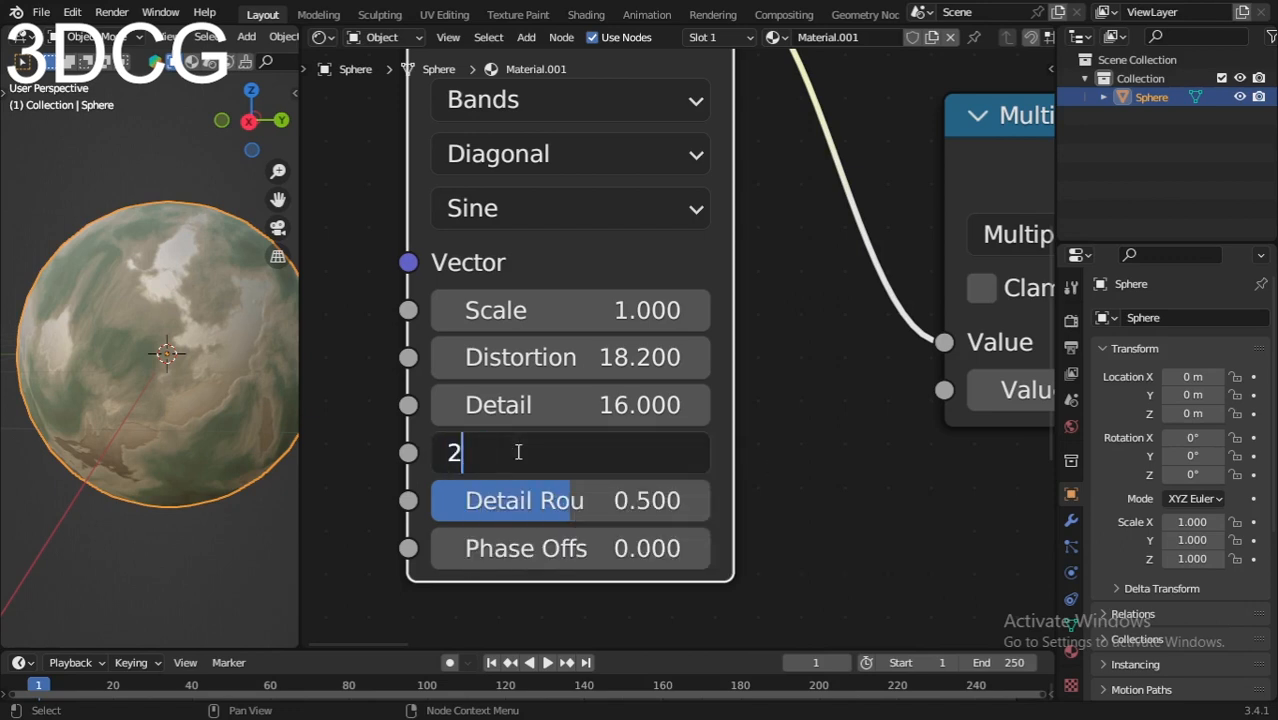
pyautogui.press('Return')
pyautogui.scroll(3, 137, 328)
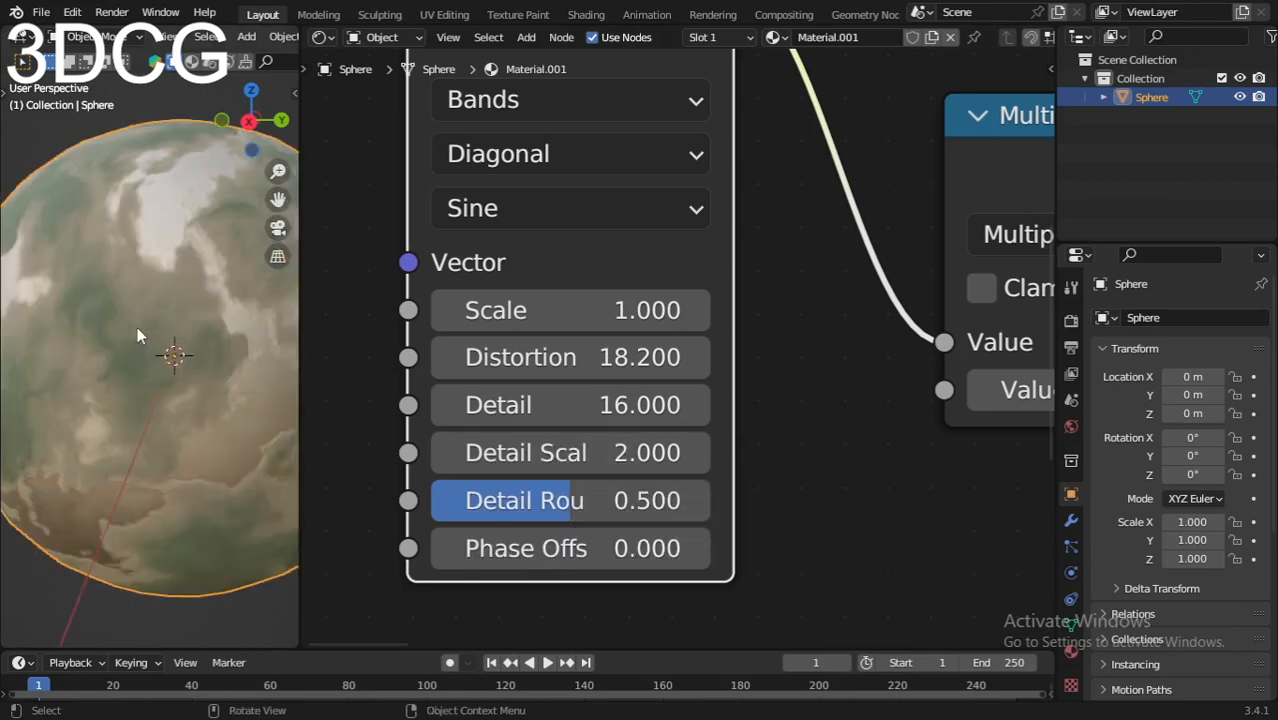
pyautogui.moveTo(137, 326); pyautogui.dragTo(140, 377, button='middle')
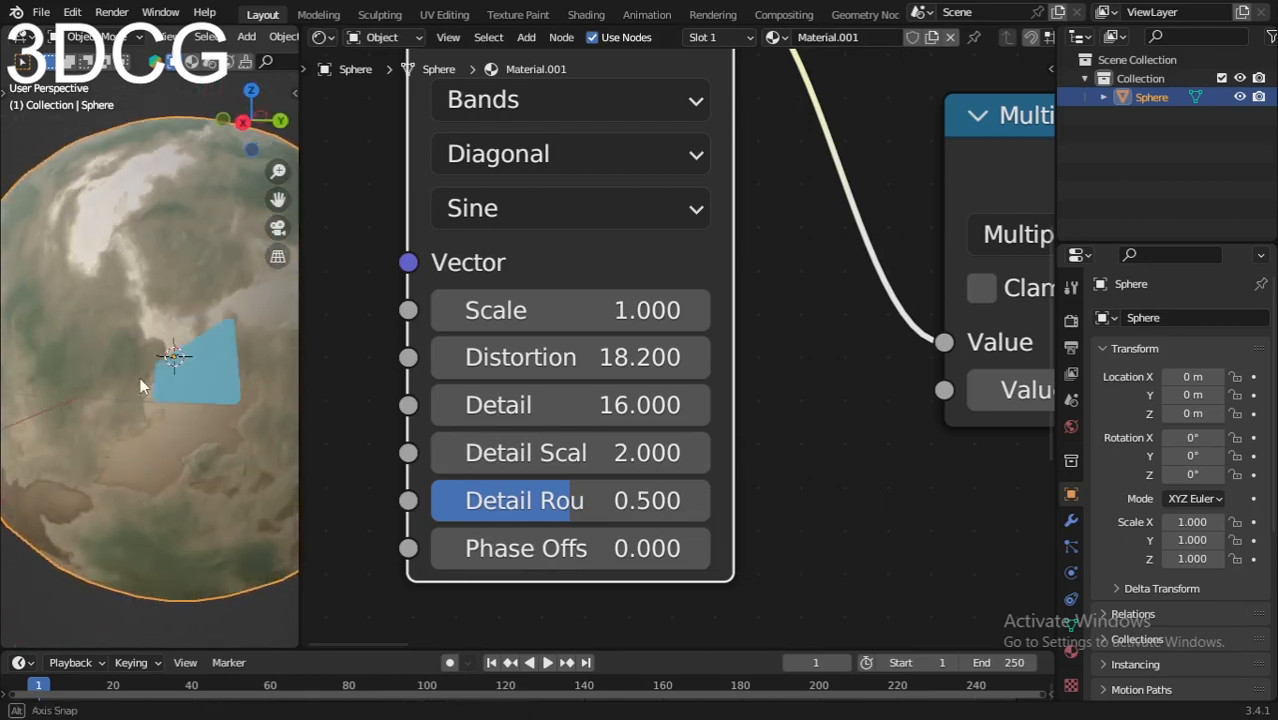
pyautogui.moveTo(36, 392); pyautogui.dragTo(80, 390, button='middle')
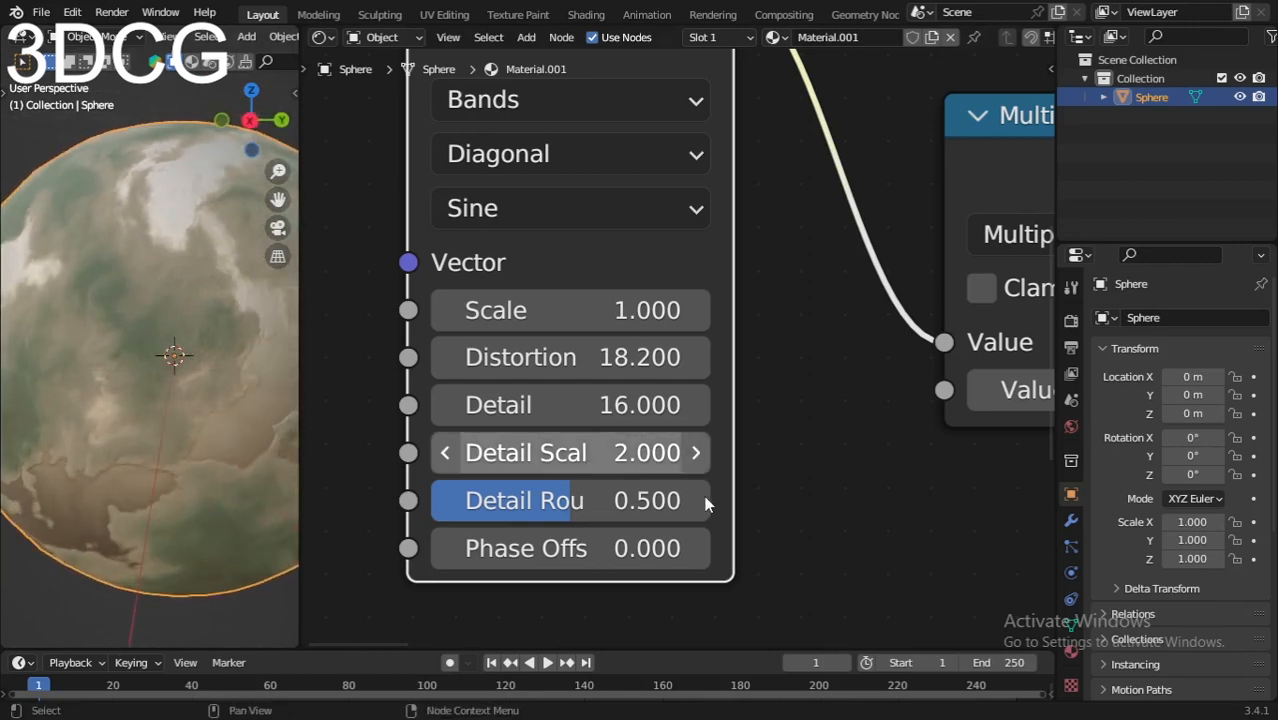
# Step: Set the Wave Texture's Phase Offset to 1.571
pyautogui.scroll(-1, 706, 503)
pyautogui.moveTo(770, 546); pyautogui.dragTo(807, 461, button='middle')
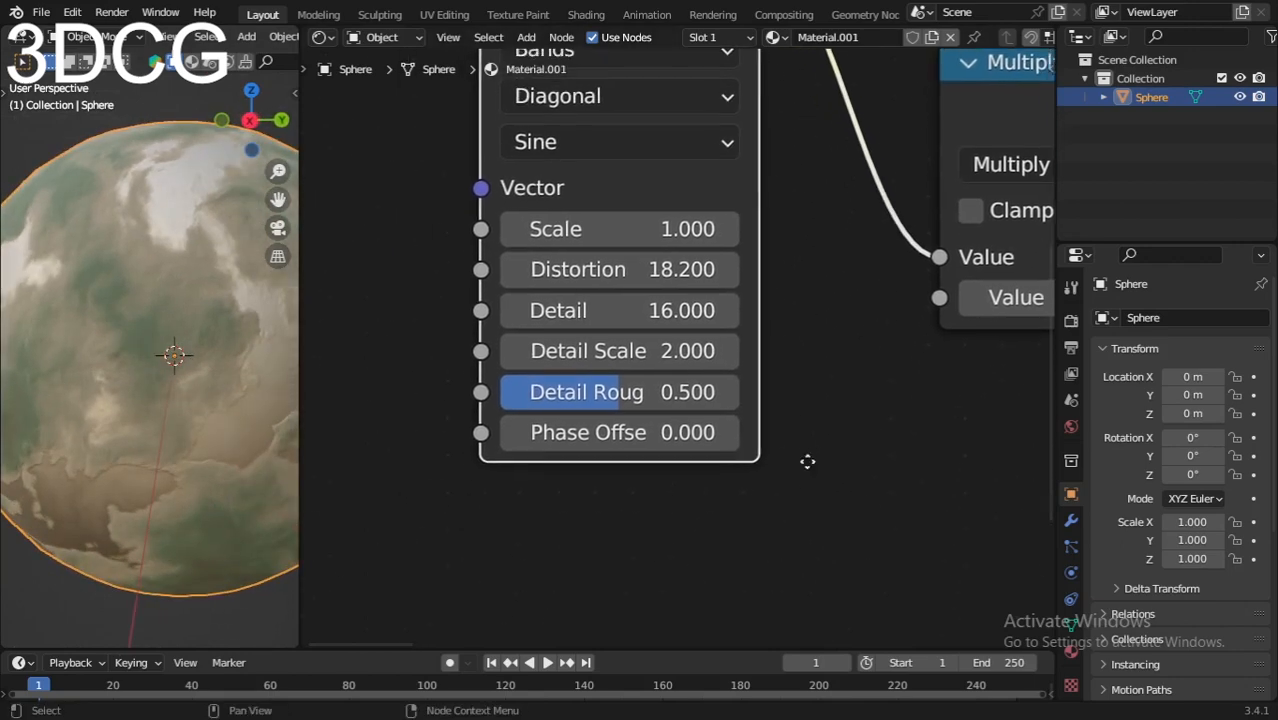
pyautogui.scroll(1, 783, 459)
pyautogui.click(545, 432)
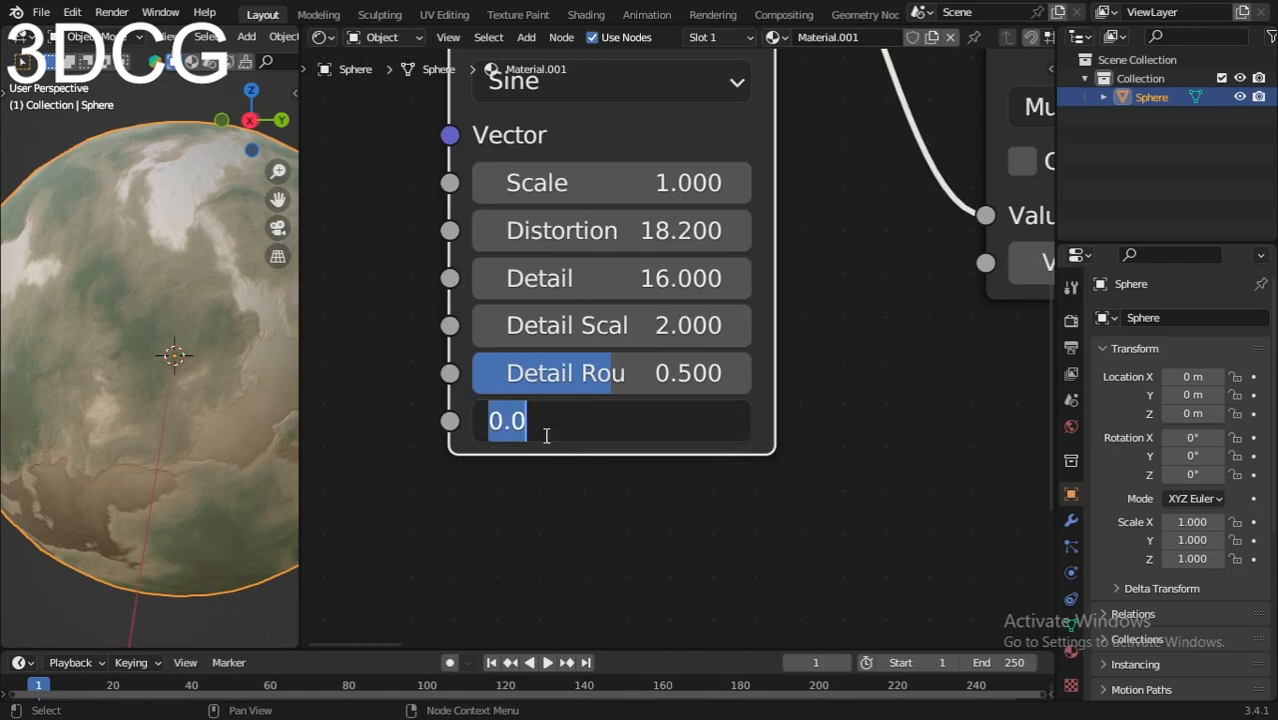
pyautogui.write('1')
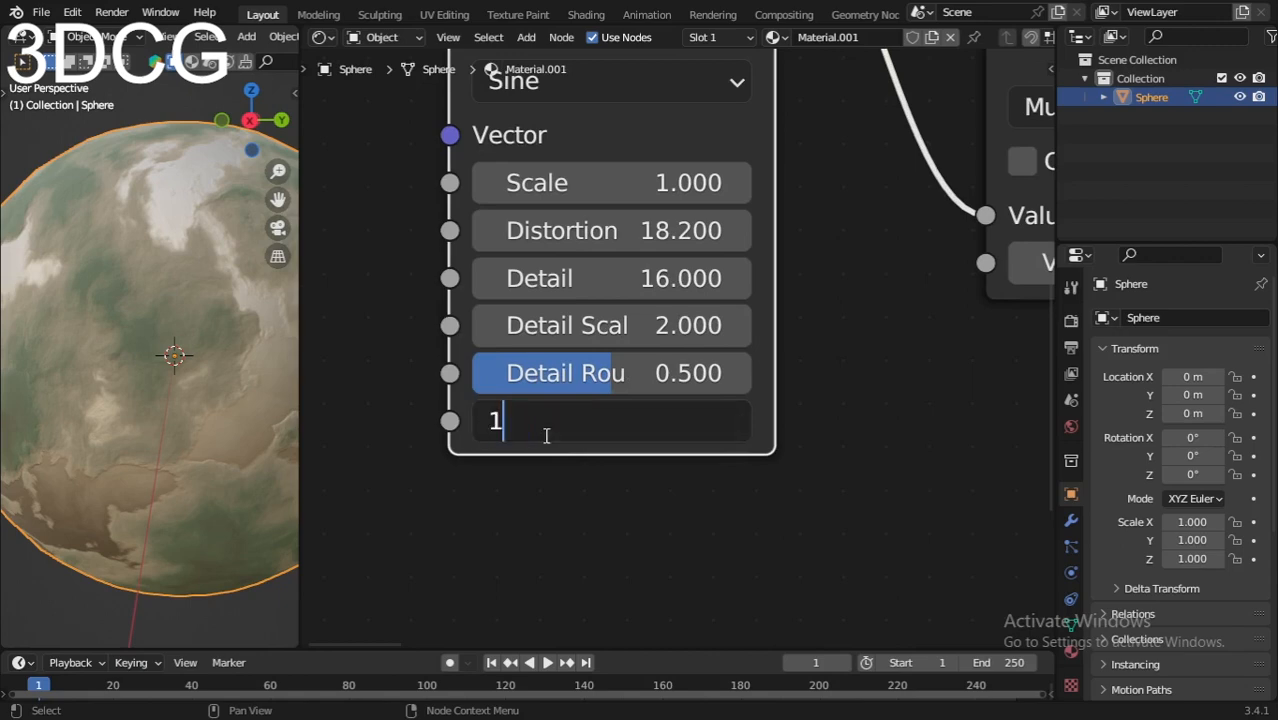
pyautogui.write('.571')
pyautogui.press('Return')
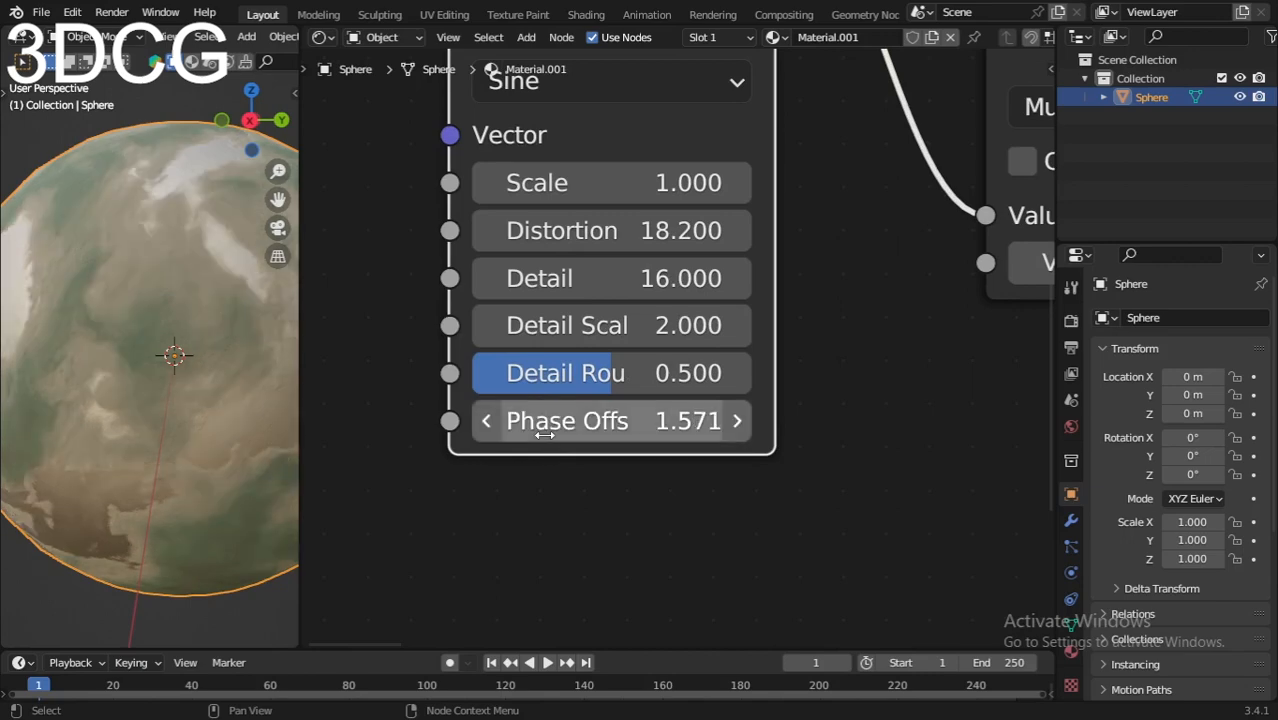
# Step: Add Texture Coordinate and Mapping nodes to the Wave Texture, feeding Generated coordinates through the Mapping into its Vector input
pyautogui.scroll(-5, 122, 345)
pyautogui.scroll(-3, 530, 394)
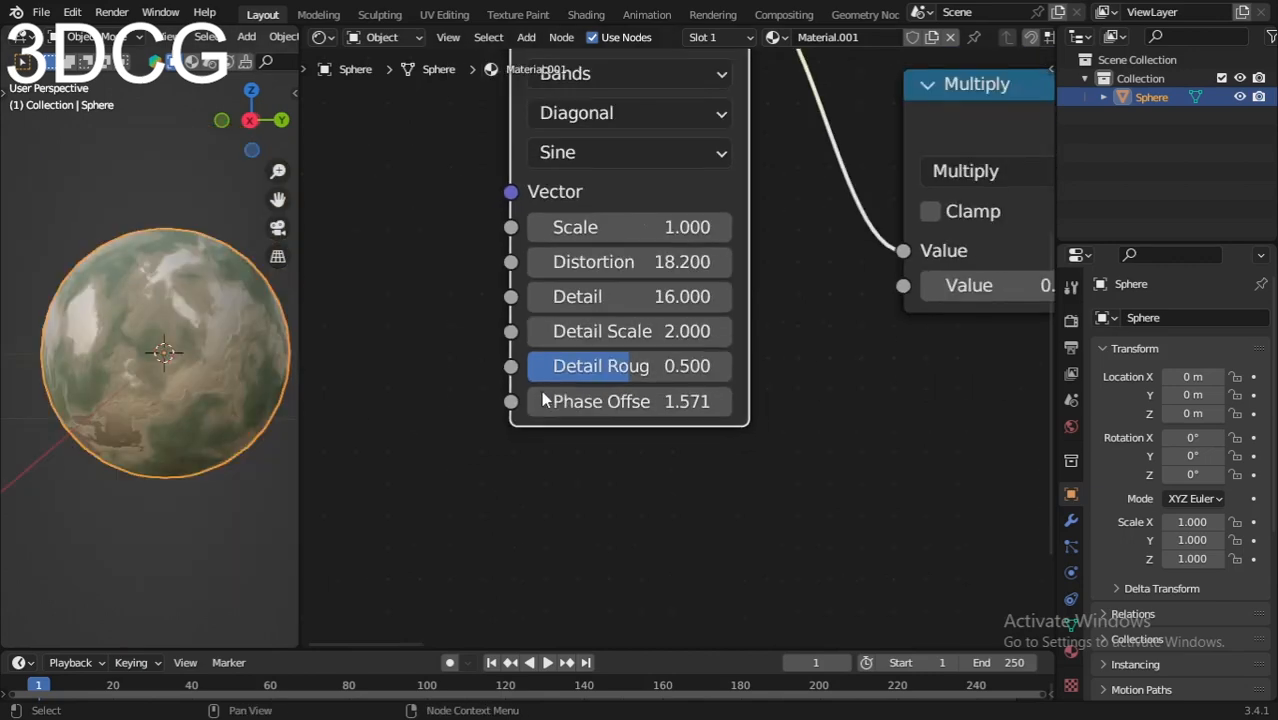
pyautogui.scroll(-3, 530, 394)
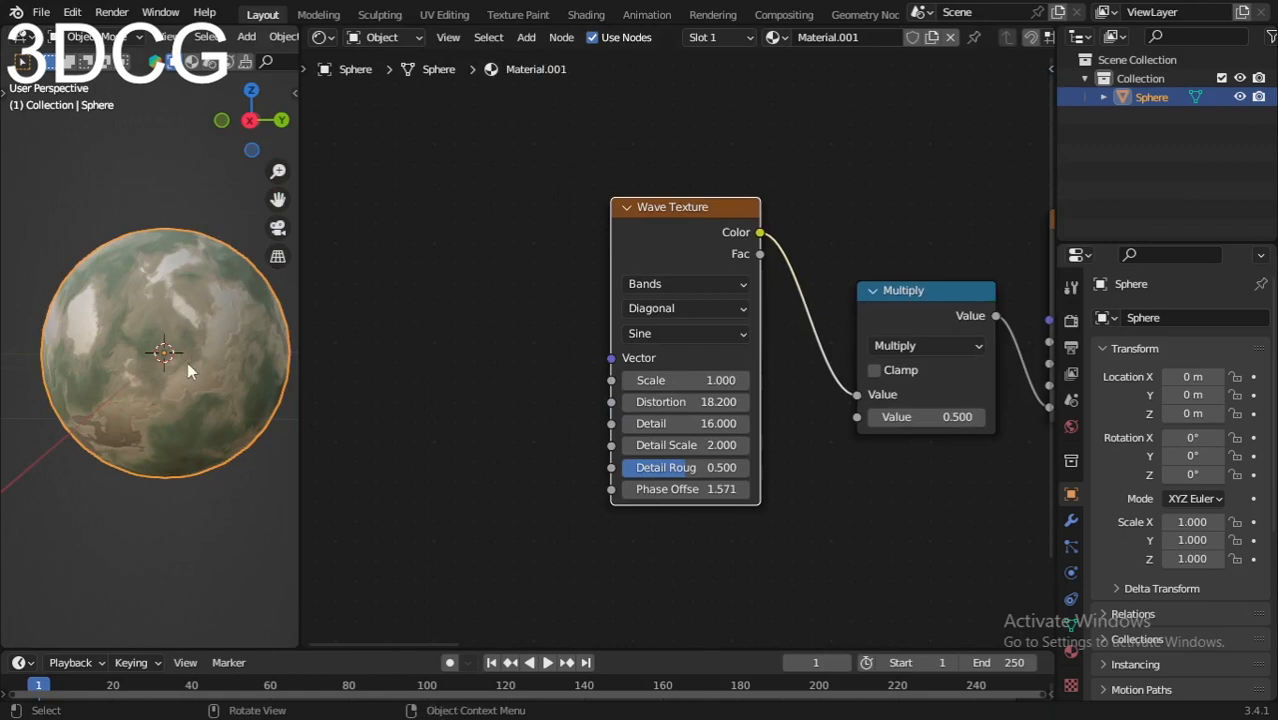
pyautogui.moveTo(467, 376); pyautogui.dragTo(488, 387, button='middle')
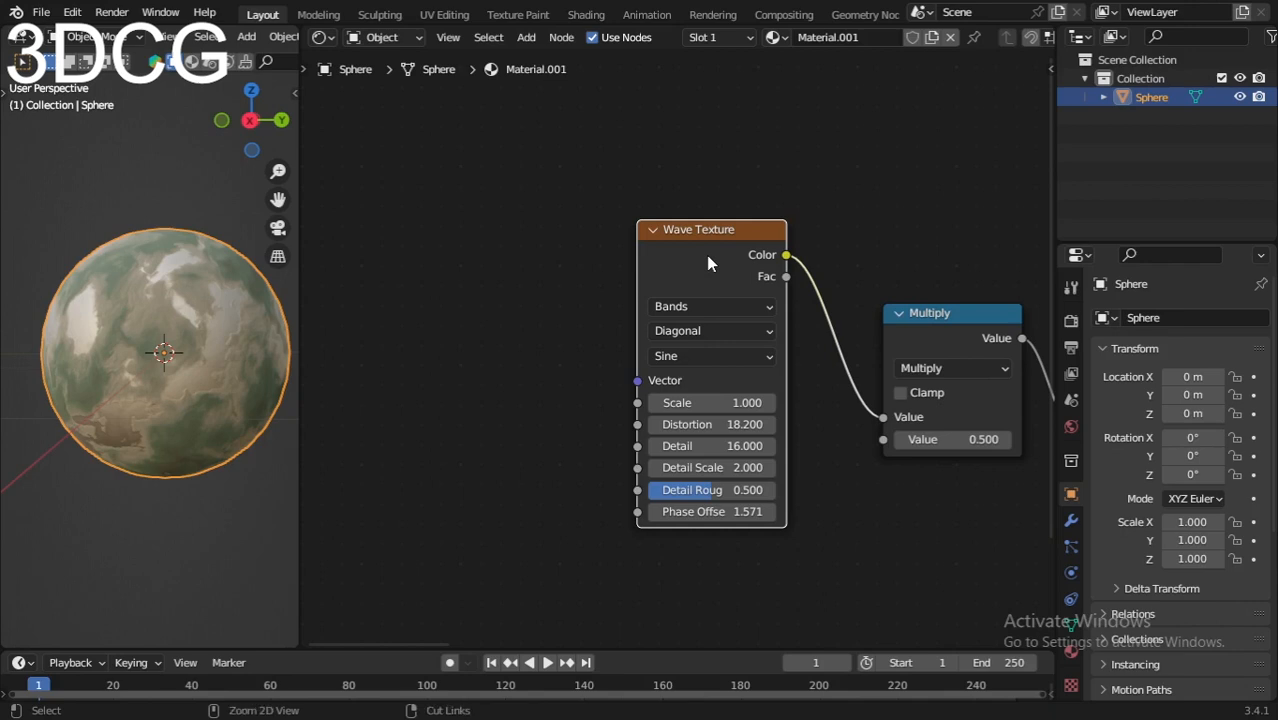
pyautogui.hotkey('ctrl', 't')
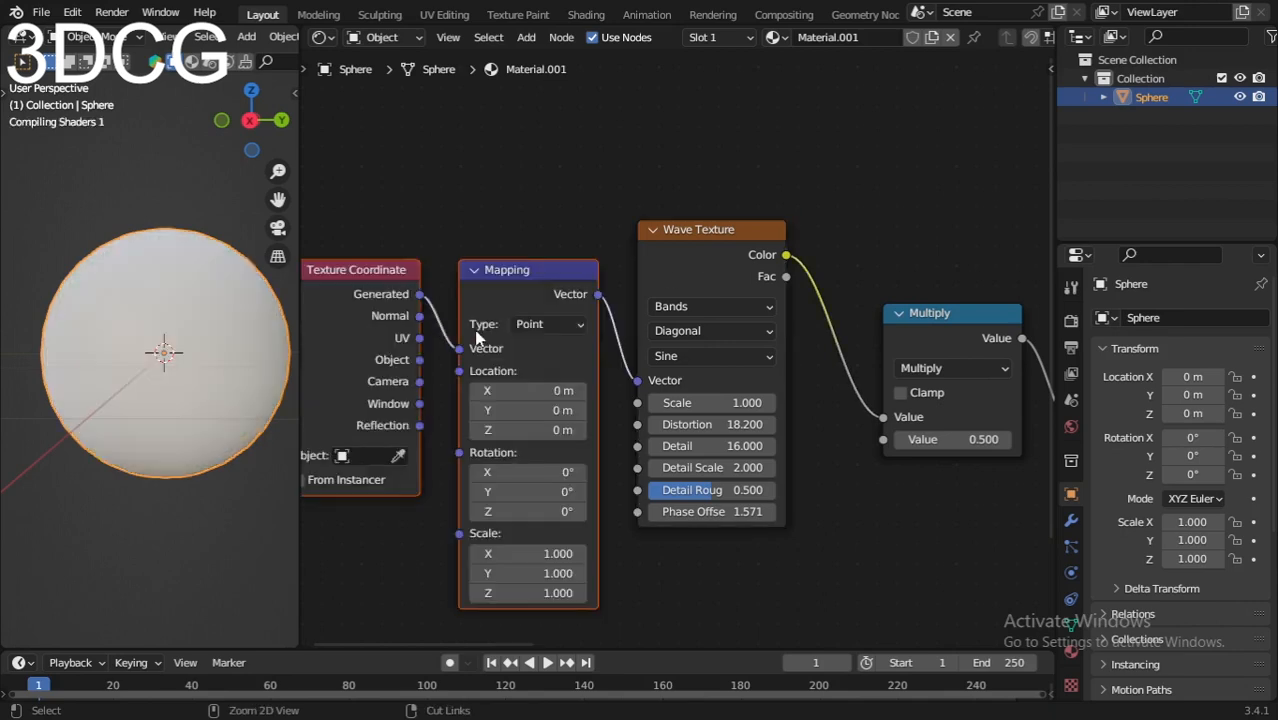
pyautogui.scroll(-2, 510, 294)
pyautogui.scroll(1, 415, 192)
# Step: Look up the Node Wrangler add-on in the preferences by searching "node w", and close the preferences
pyautogui.click(114, 14)
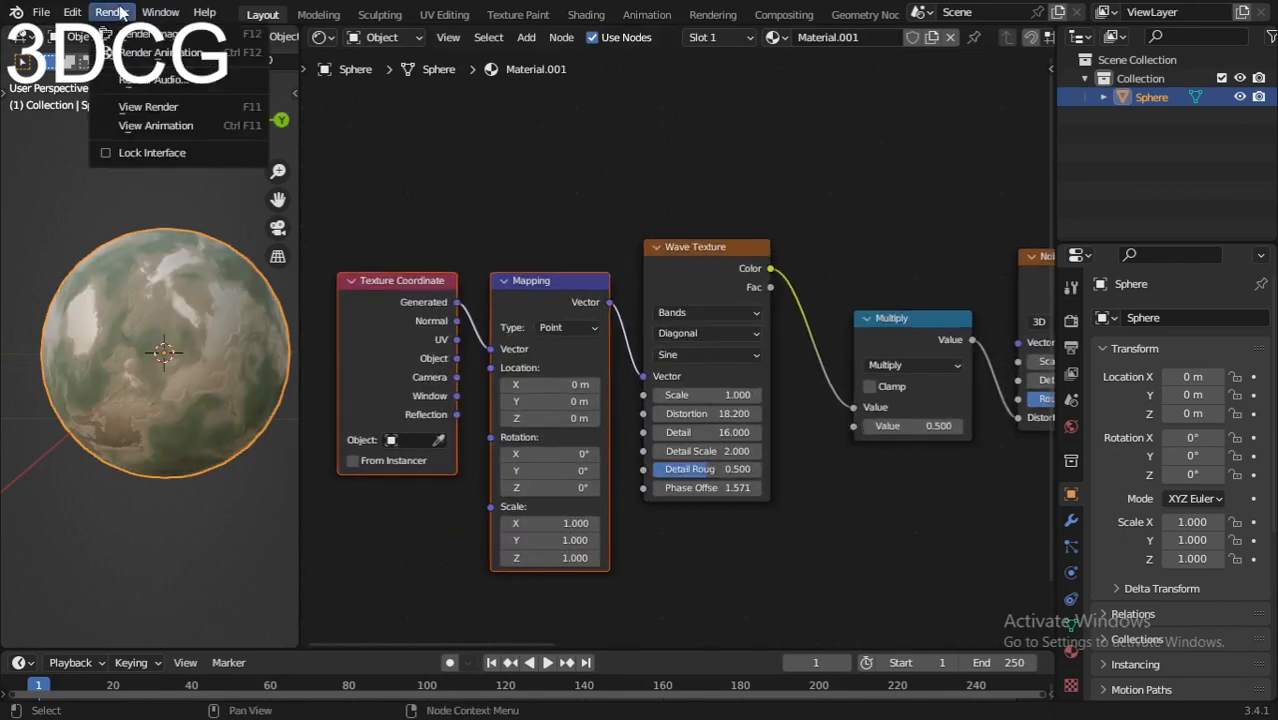
pyautogui.moveTo(75, 16)
pyautogui.click(106, 282)
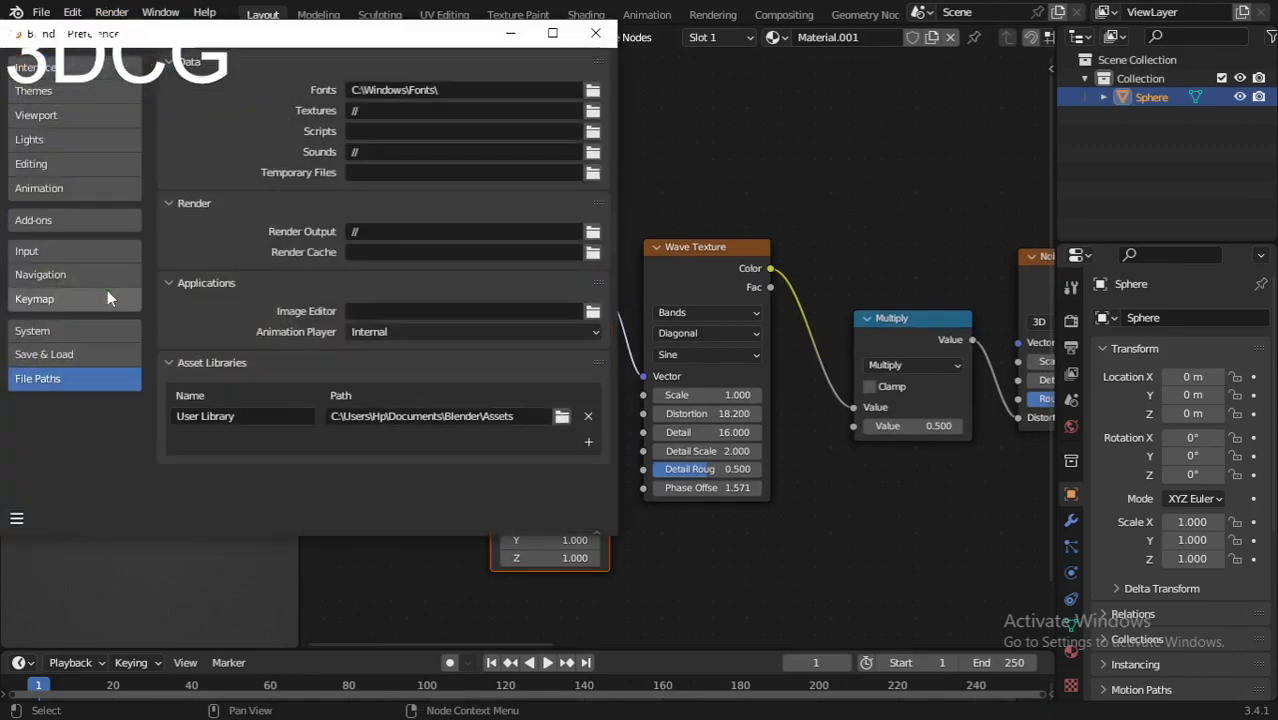
pyautogui.click(49, 220)
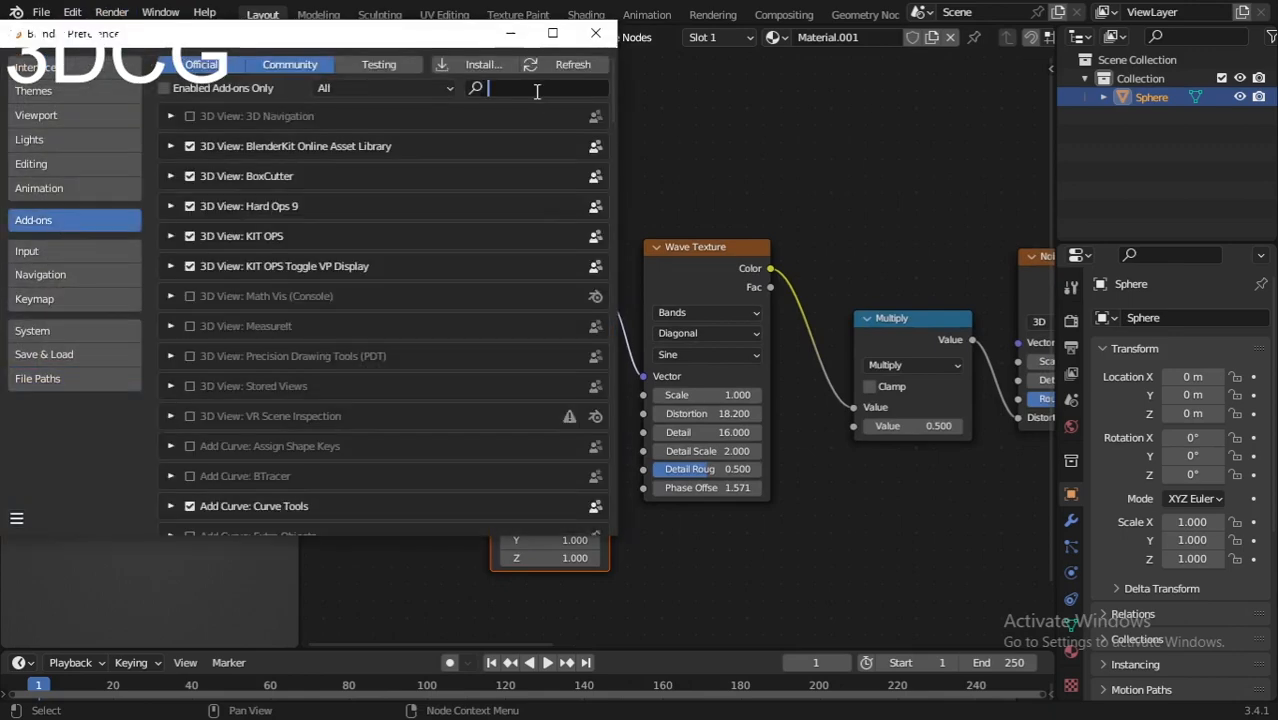
pyautogui.click(536, 89)
pyautogui.write('nod')
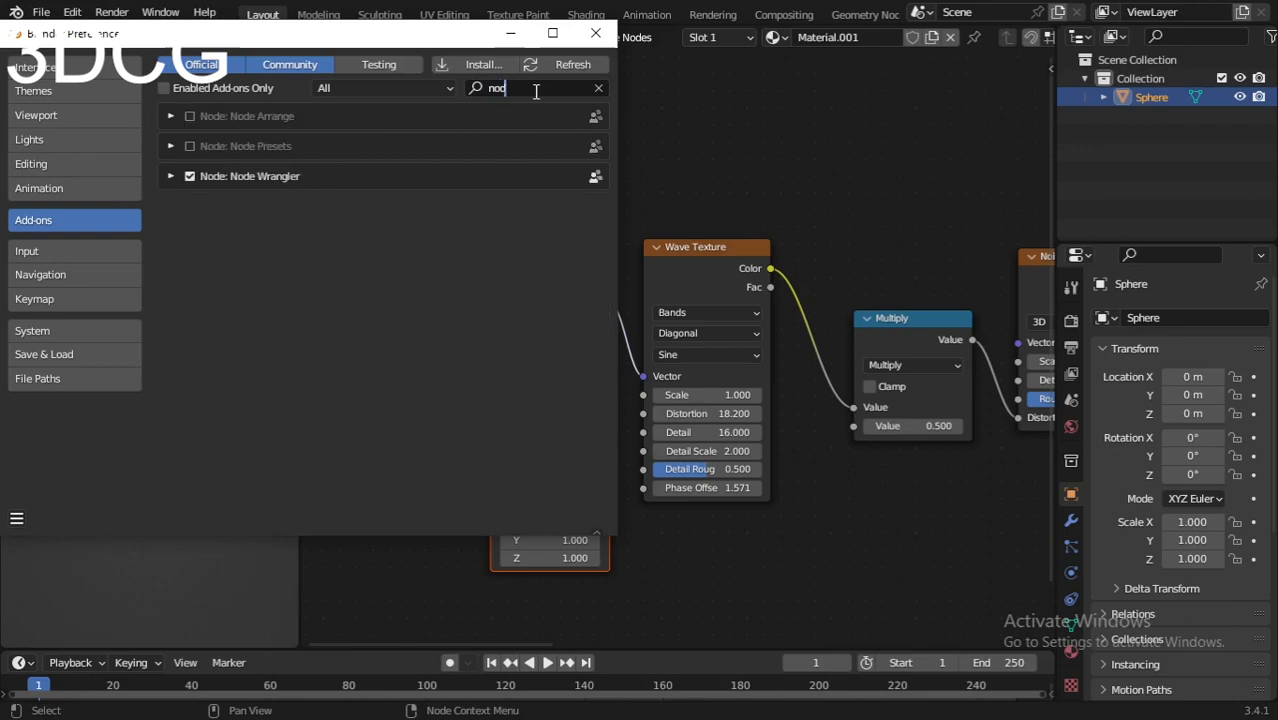
pyautogui.write('e w')
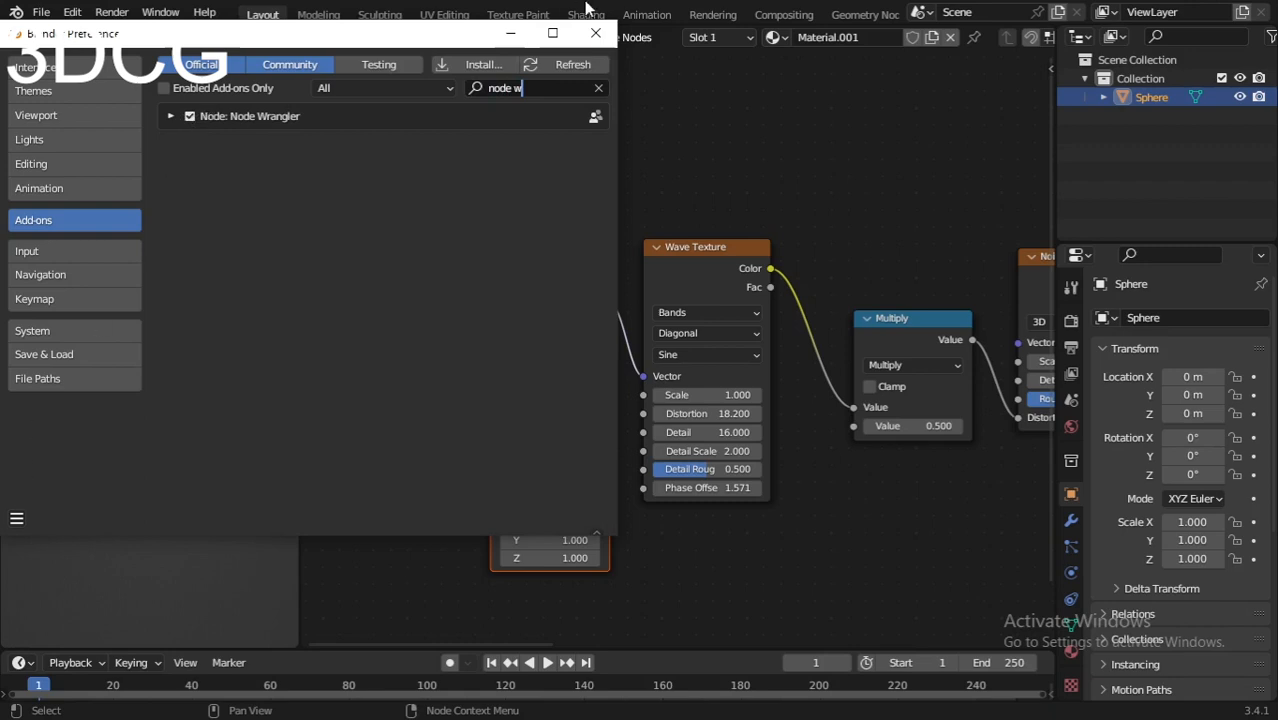
pyautogui.click(596, 33)
# Step: Review the node tree from the Wave Texture through the Noise Texture and ColorRamps to the Displacement and Material Output
pyautogui.click(716, 255)
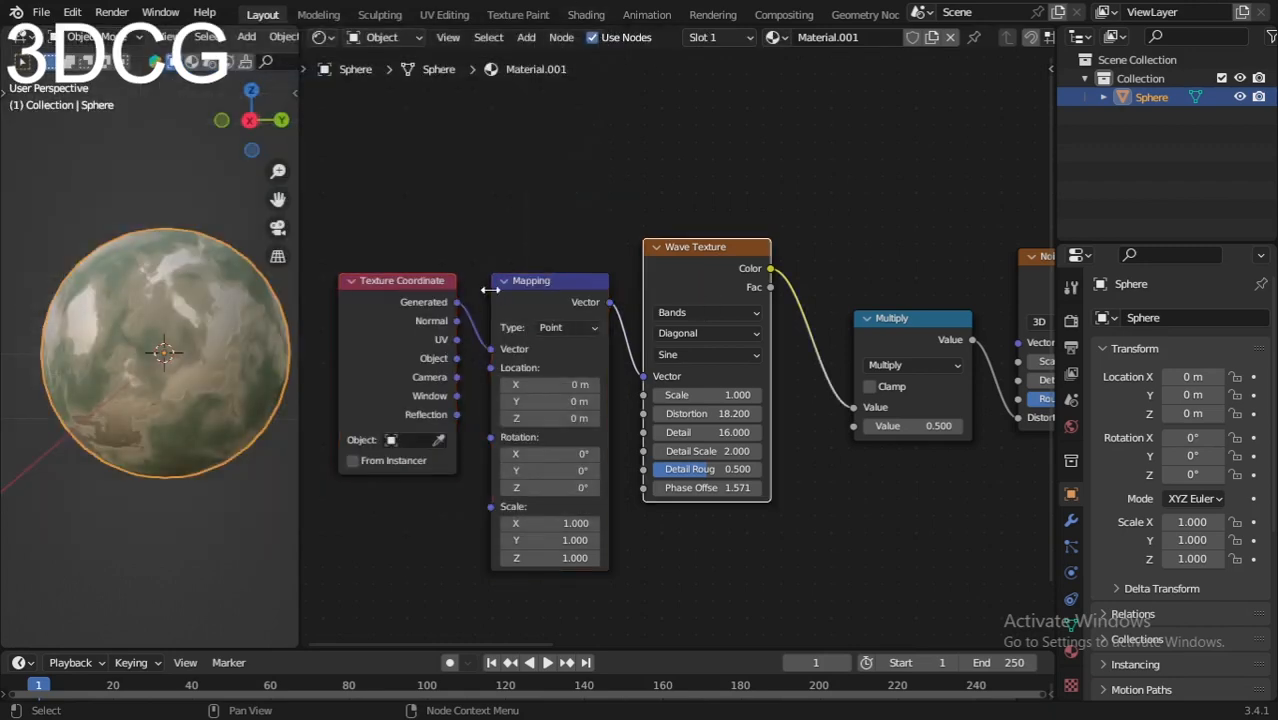
pyautogui.scroll(1, 472, 218)
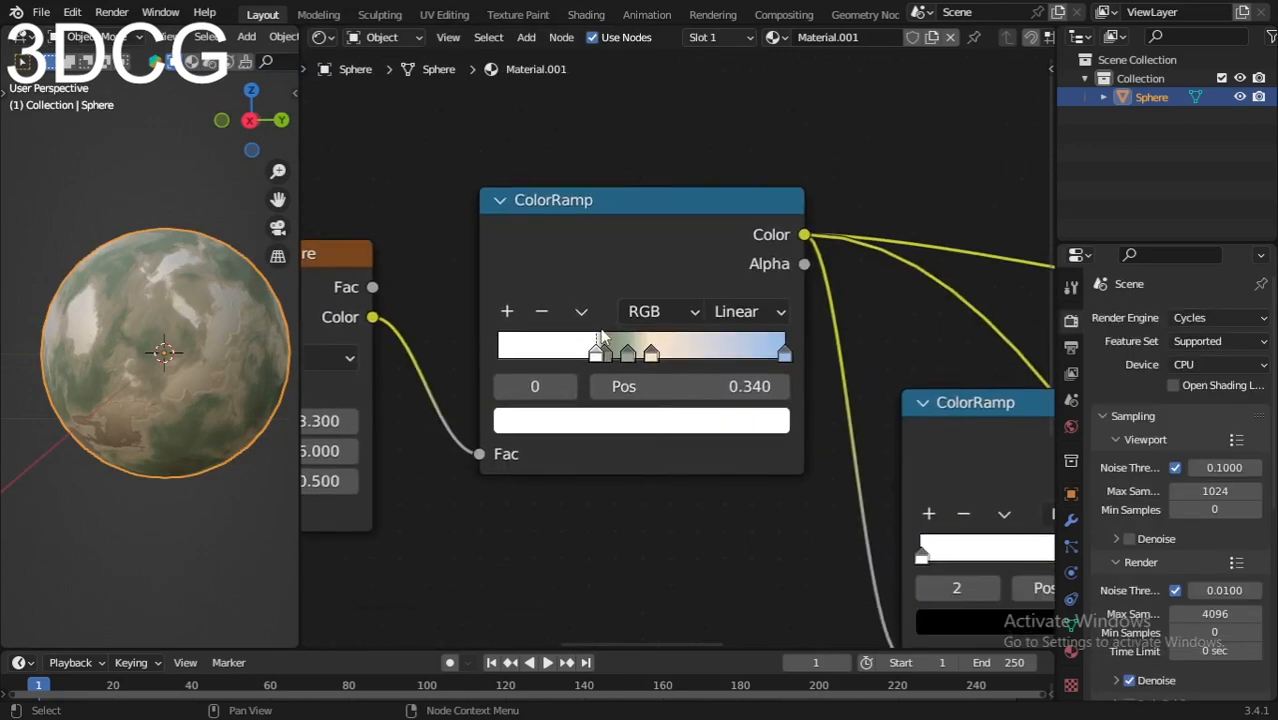
pyautogui.scroll(-2, 611, 290)
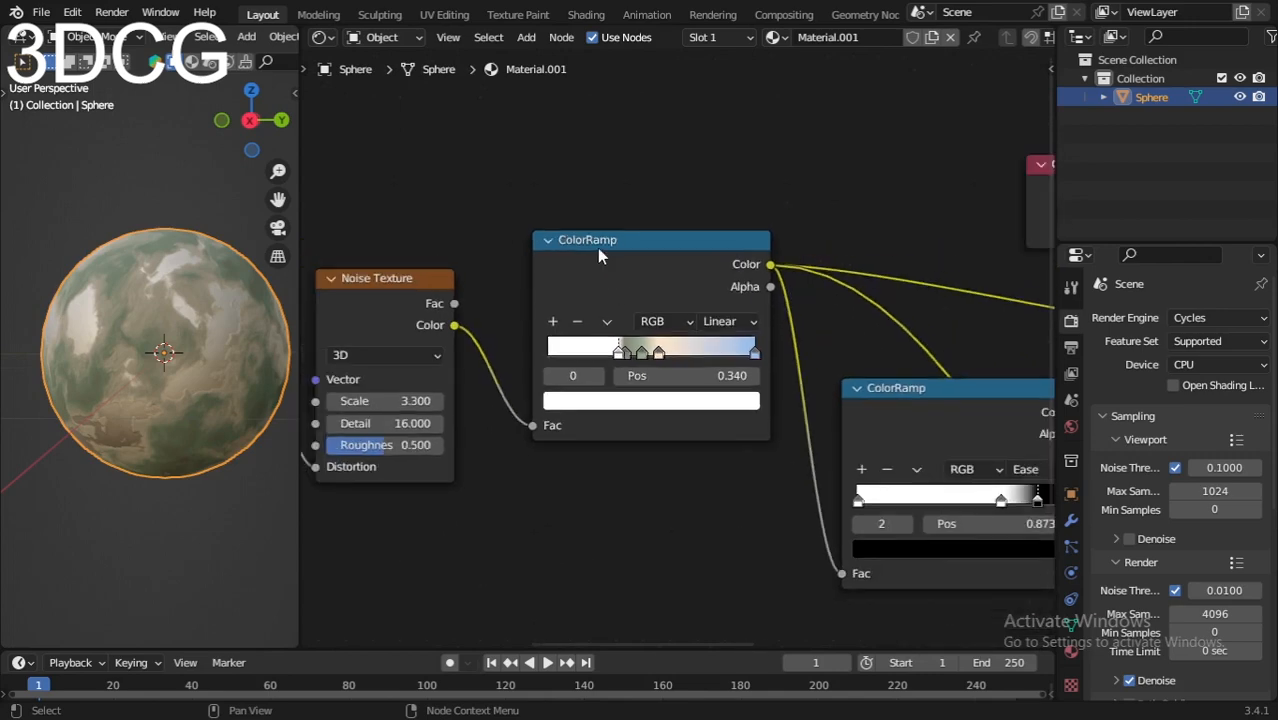
pyautogui.scroll(-3, 591, 261)
pyautogui.moveTo(688, 490); pyautogui.dragTo(645, 418, button='middle')
pyautogui.moveTo(593, 451); pyautogui.dragTo(829, 520, button='middle')
pyautogui.moveTo(520, 472); pyautogui.dragTo(695, 469, button='middle')
pyautogui.moveTo(852, 453); pyautogui.dragTo(698, 508, button='middle')
pyautogui.scroll(5, 704, 390)
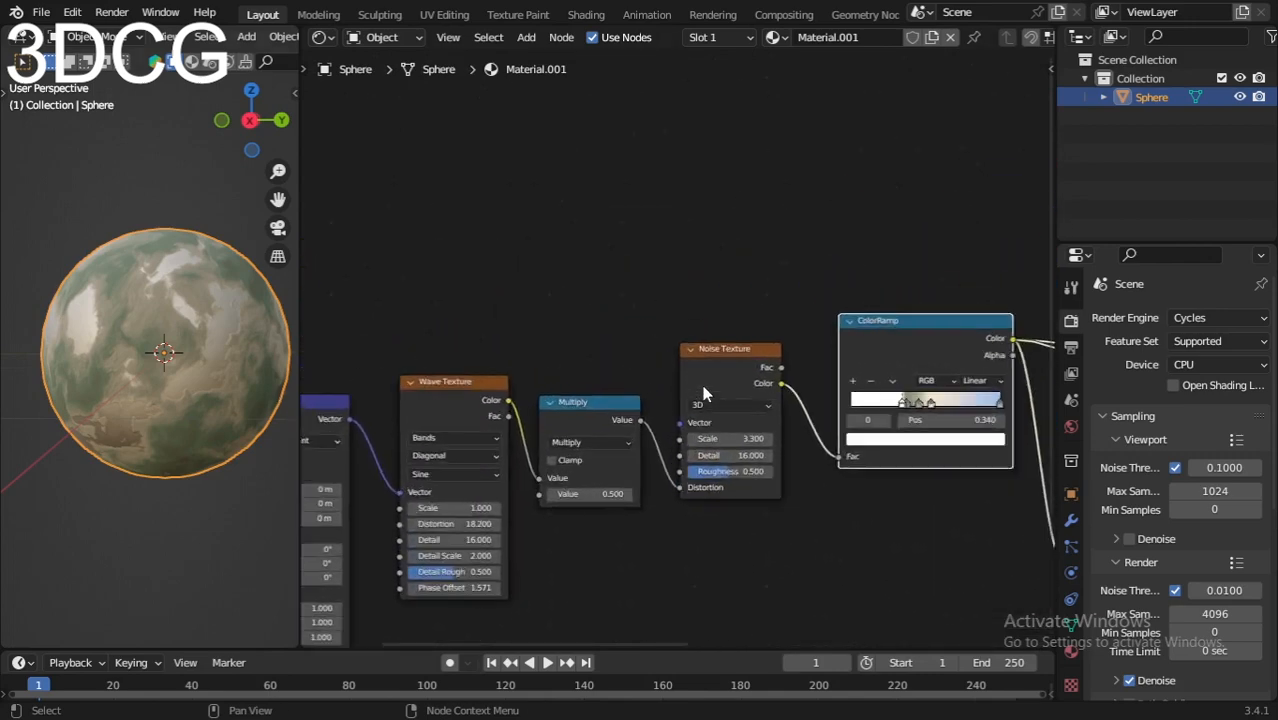
pyautogui.moveTo(922, 584); pyautogui.dragTo(707, 557, button='middle')
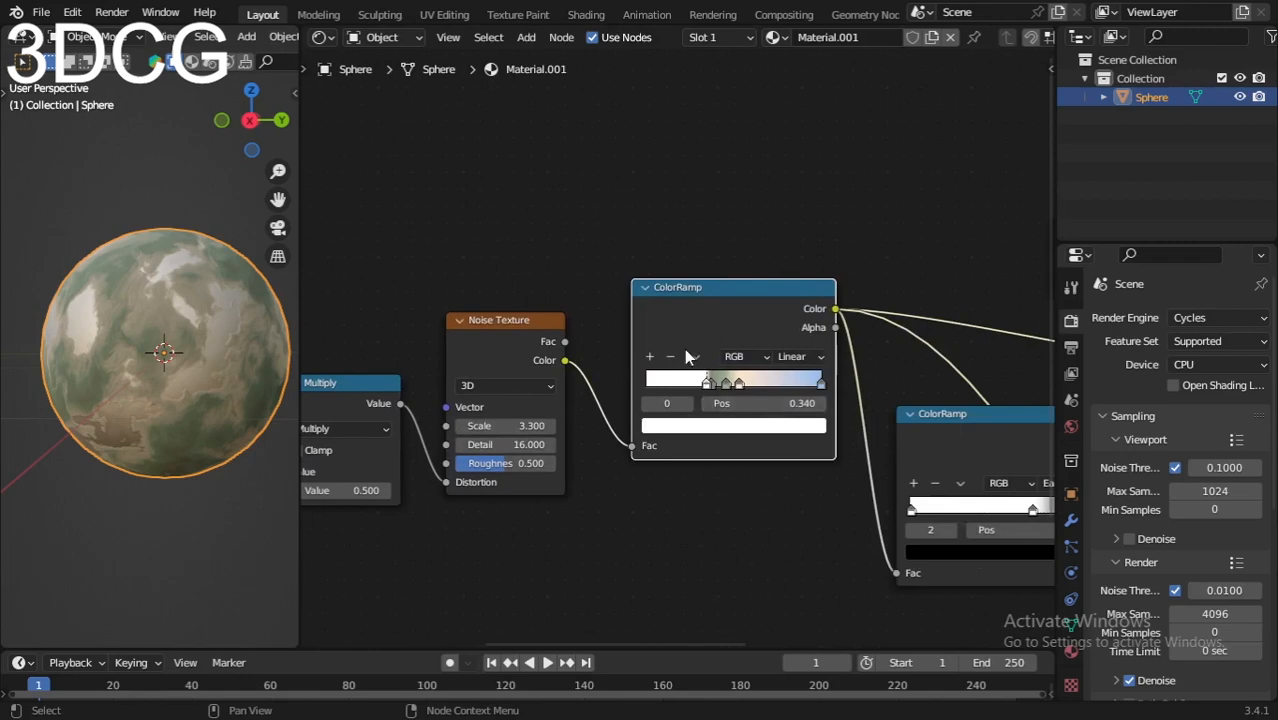
pyautogui.scroll(-4, 620, 474)
pyautogui.moveTo(620, 474); pyautogui.dragTo(440, 426, button='middle')
pyautogui.scroll(-4, 790, 485)
pyautogui.moveTo(790, 485); pyautogui.dragTo(660, 438, button='middle')
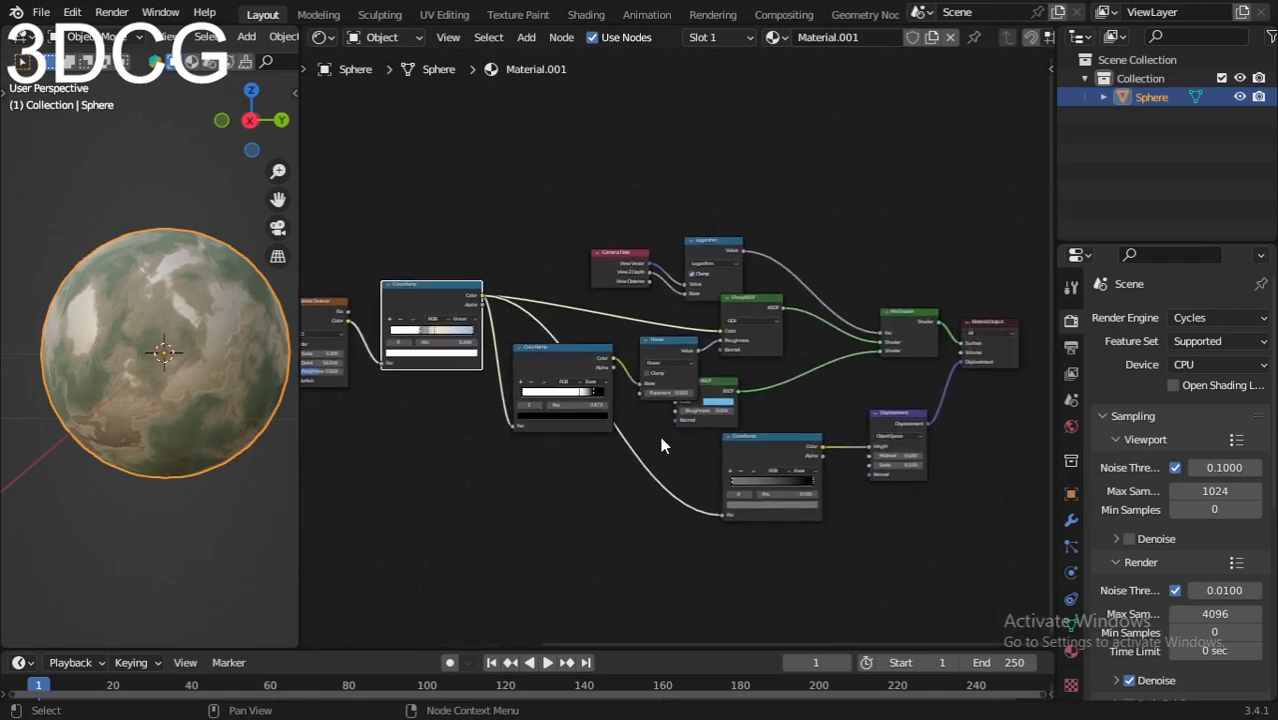